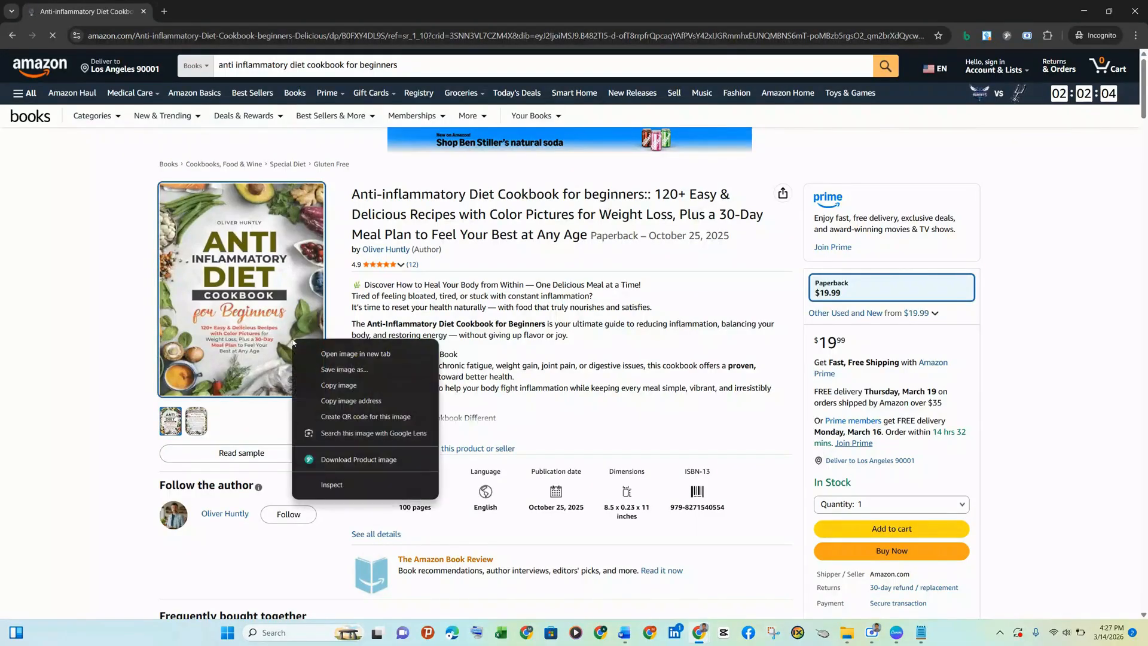
Save the Anti-inflammatory Diet Cookbook cover image from the product page to Downloads and show the file in its folder
{"action": "left_click", "coordinate": [357, 367]}
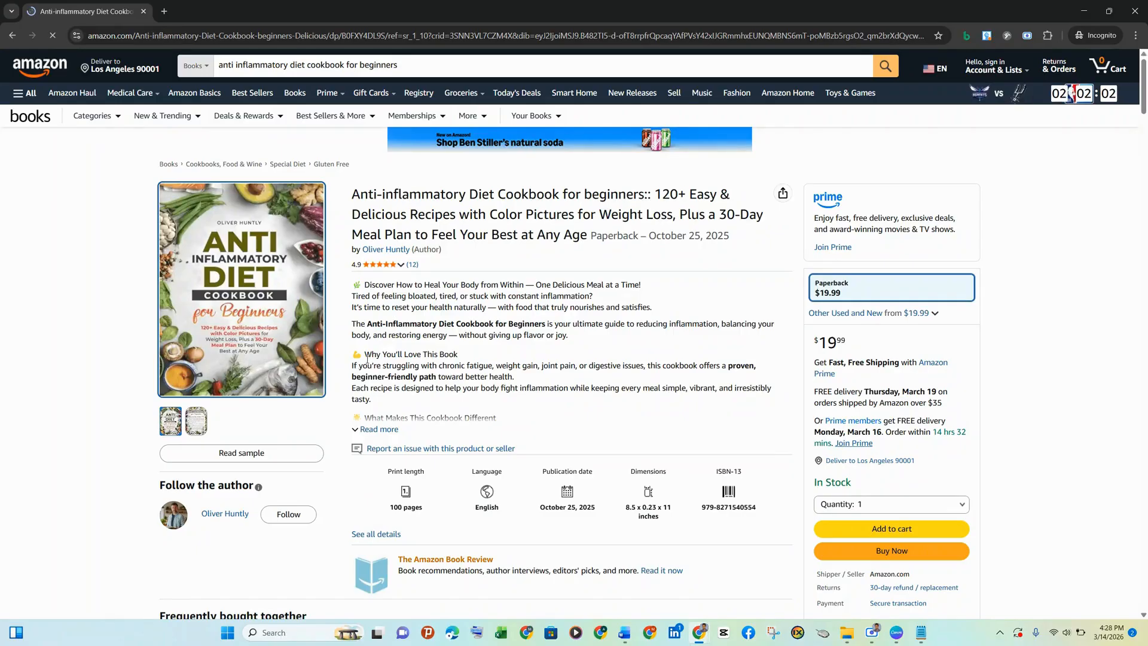
{"action": "left_click_drag", "start_coordinate": [357, 366], "coordinate": [652, 243]}
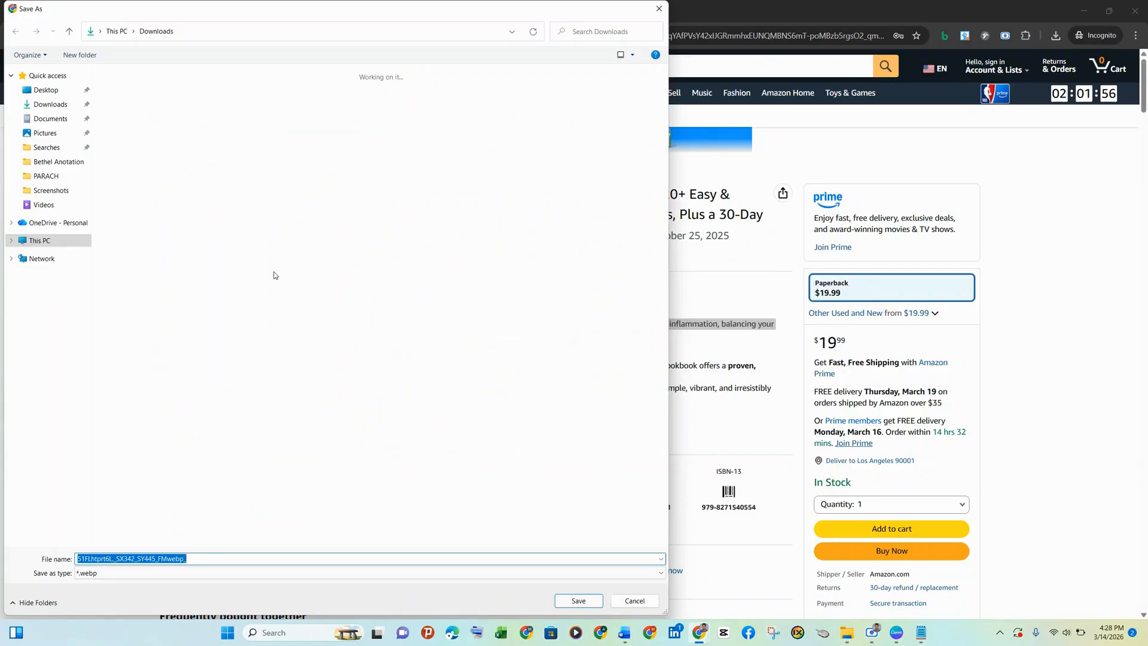
{"action": "key", "text": "Return"}
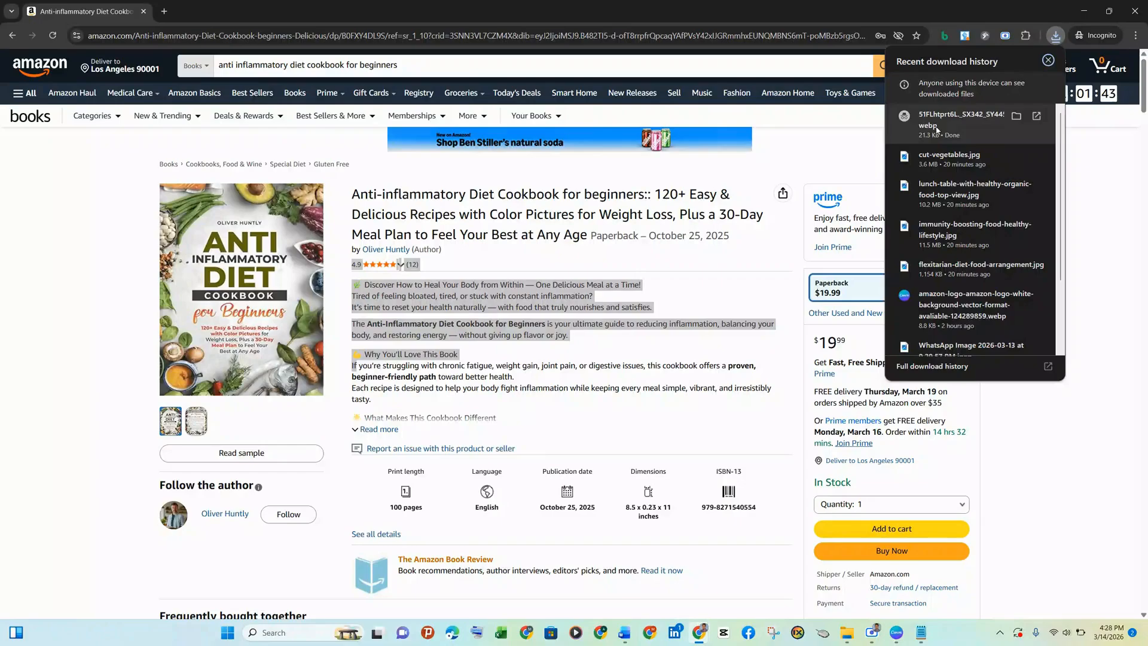
{"action": "left_click", "coordinate": [1014, 114]}
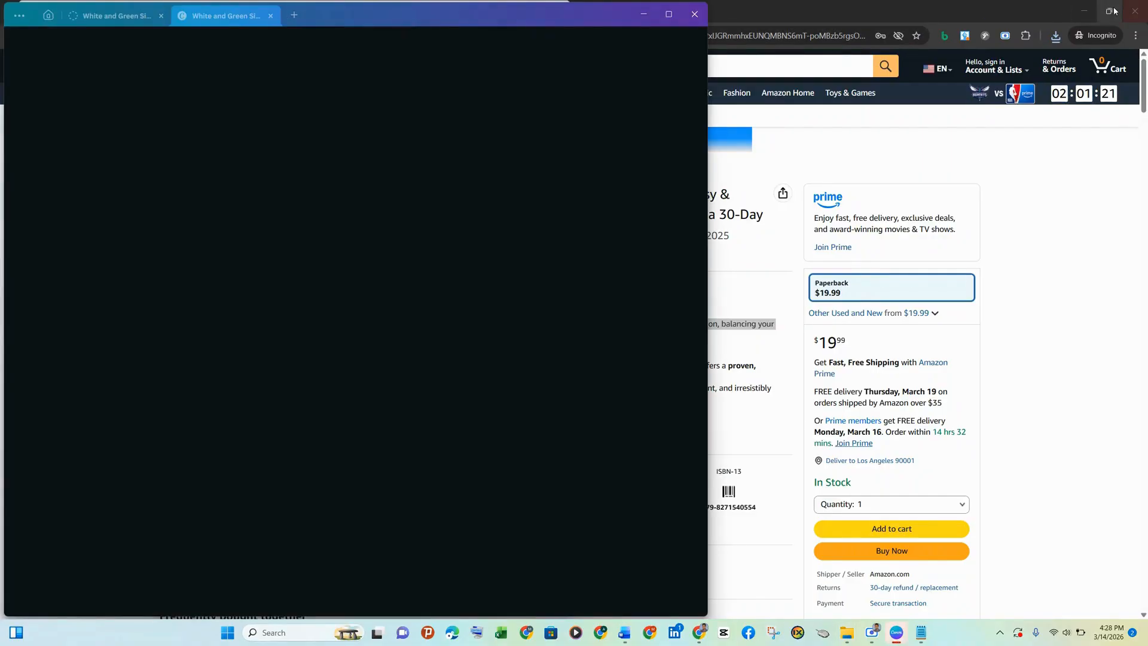
Shrink the browser window to sit beside Canva, preview the uploaded cover image and switch to the healthy cookbook ebook cover design
{"action": "left_click", "coordinate": [1110, 11]}
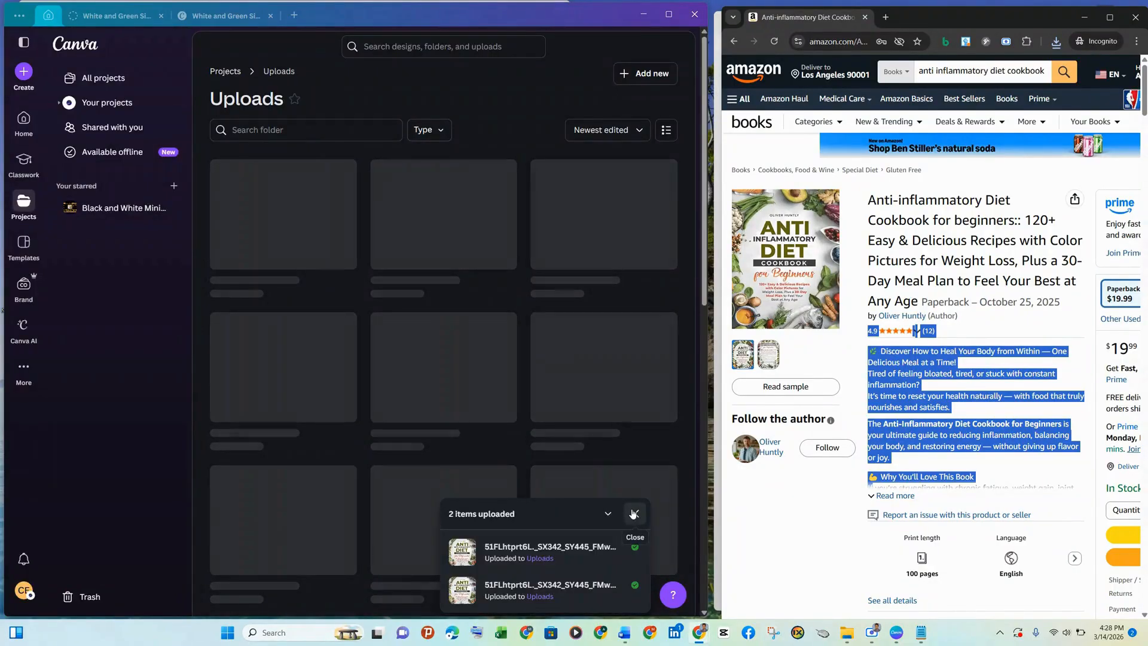
{"action": "left_click", "coordinate": [633, 513]}
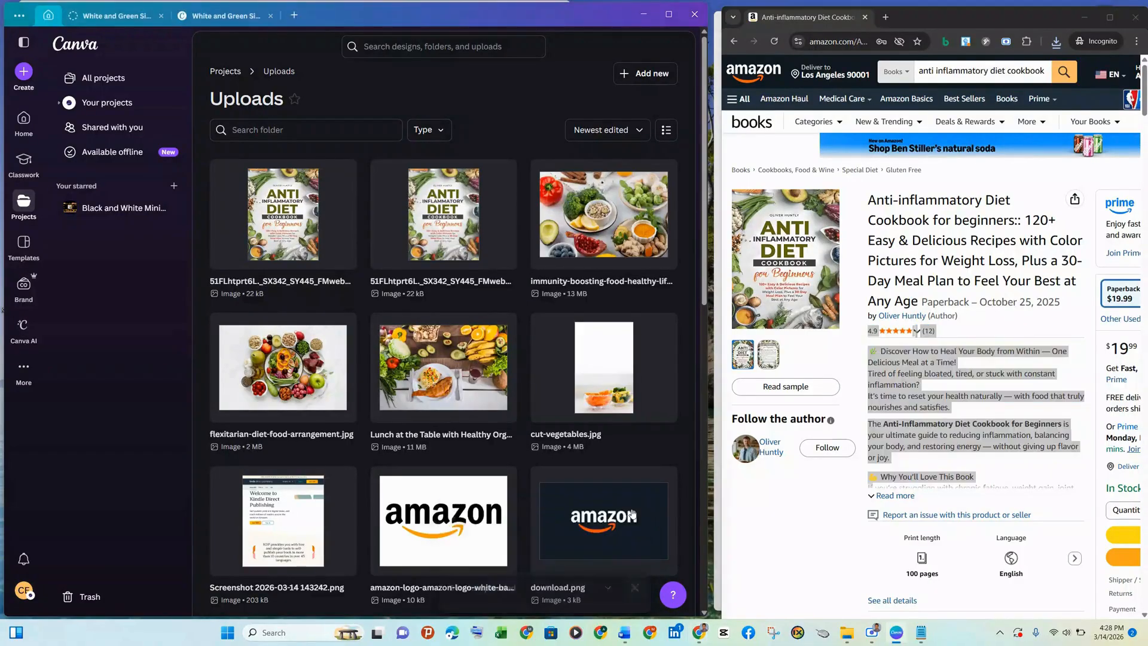
{"action": "left_click", "coordinate": [306, 238]}
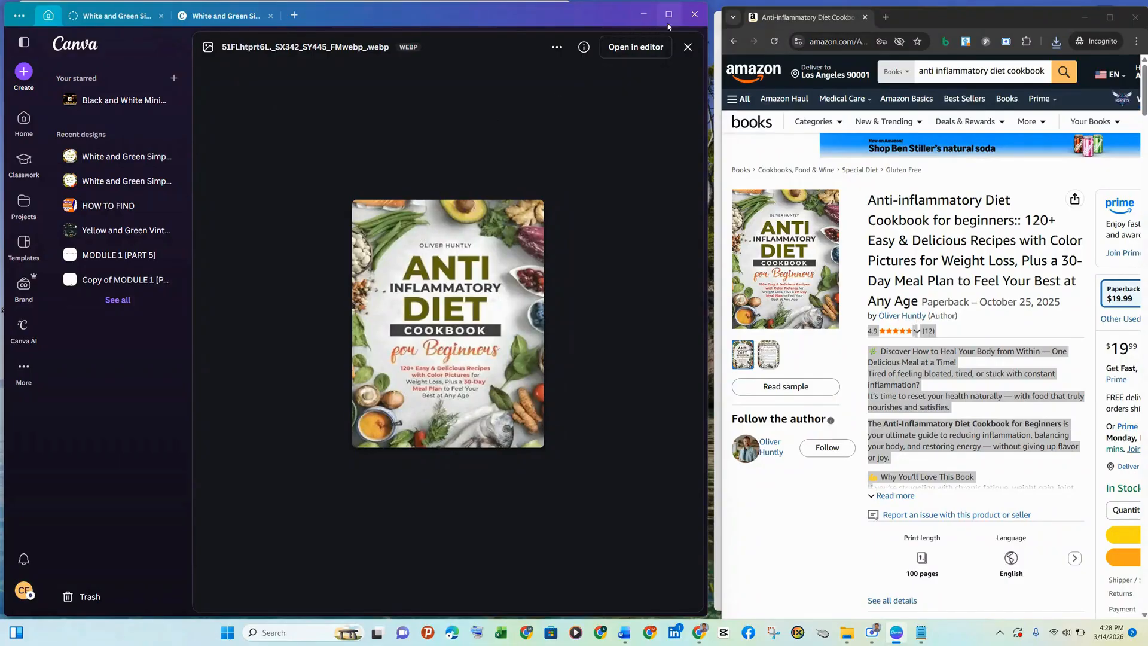
{"action": "left_click", "coordinate": [235, 13]}
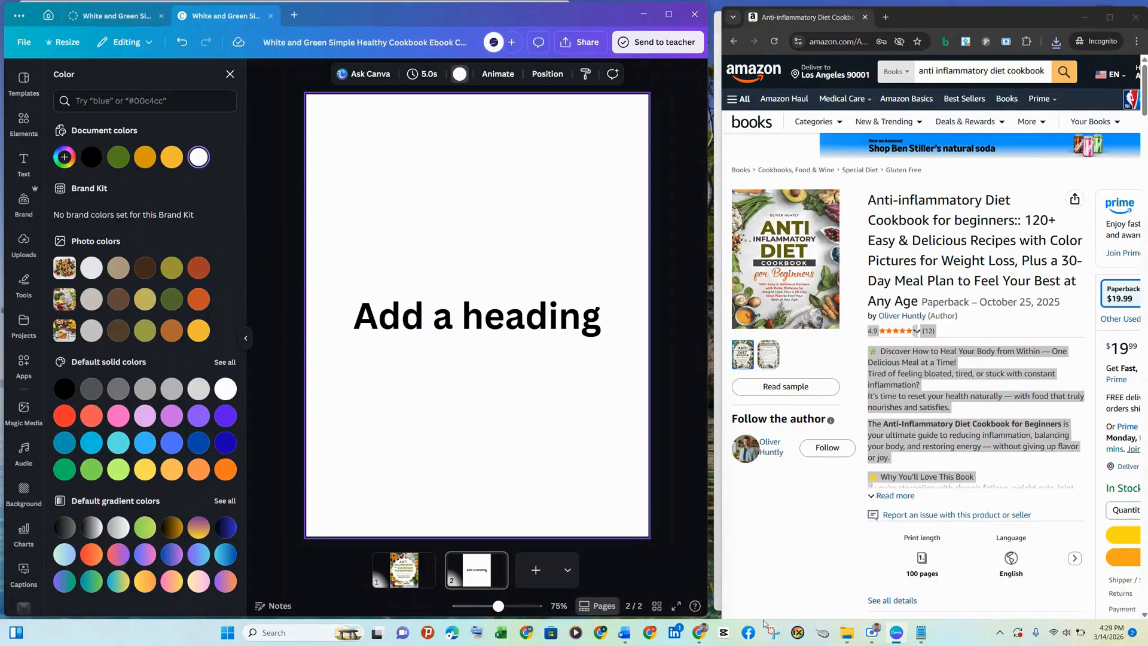
Open the downloaded cookbook cover image from the Downloads folder in Photos
{"action": "mouse_move", "coordinate": [846, 632]}
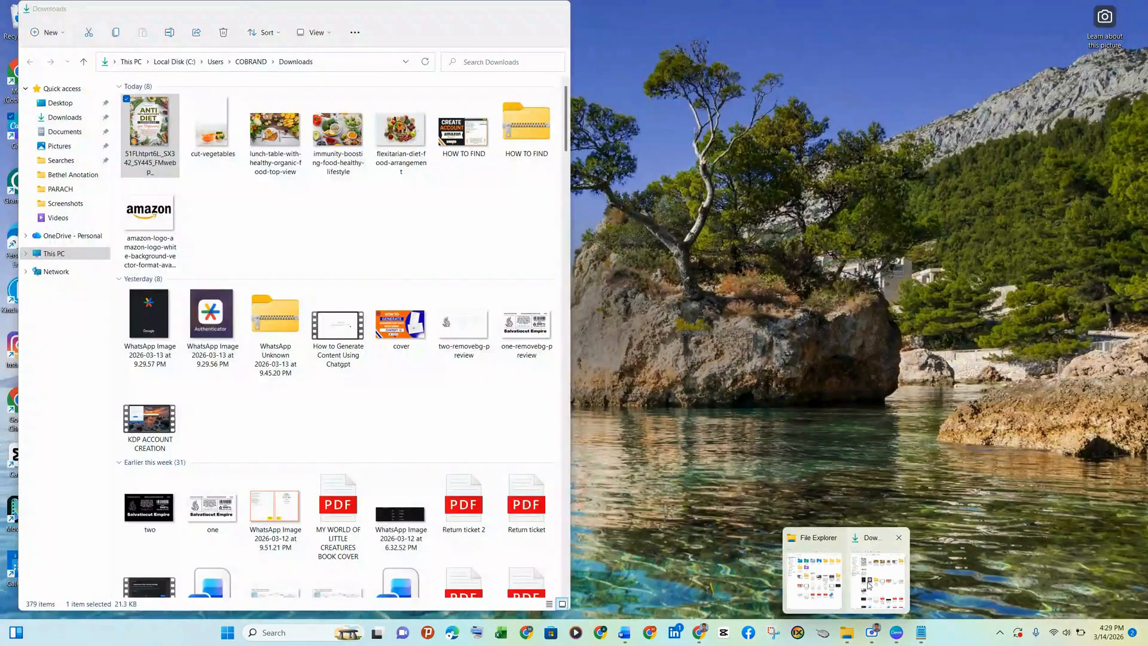
{"action": "left_click", "coordinate": [875, 583]}
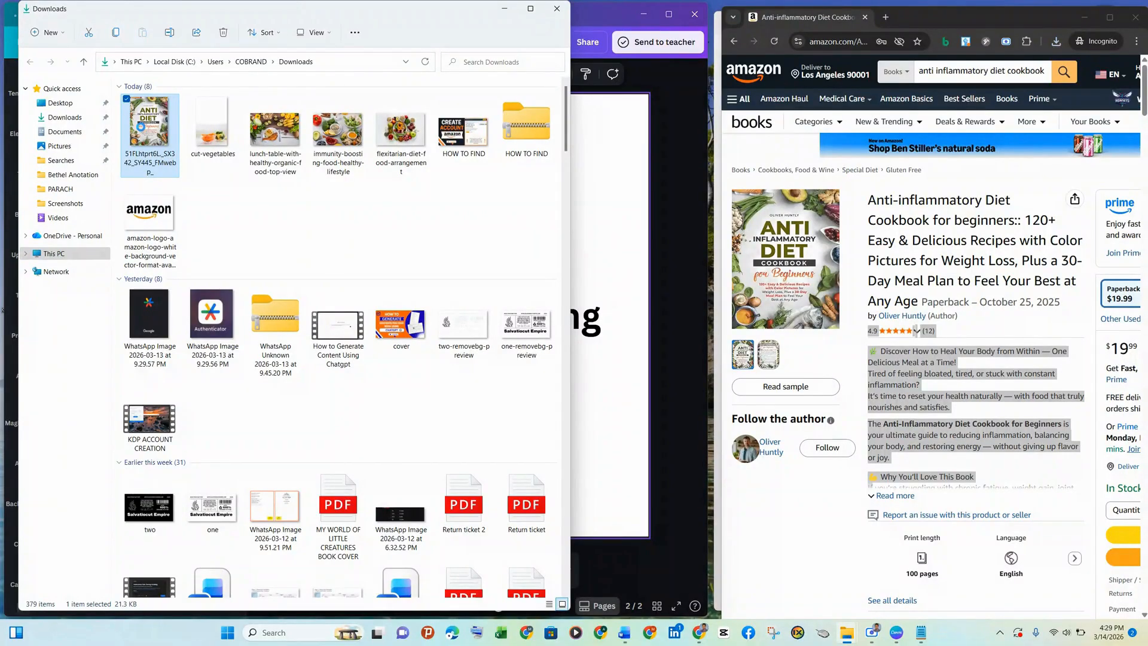
{"action": "right_click", "coordinate": [162, 134]}
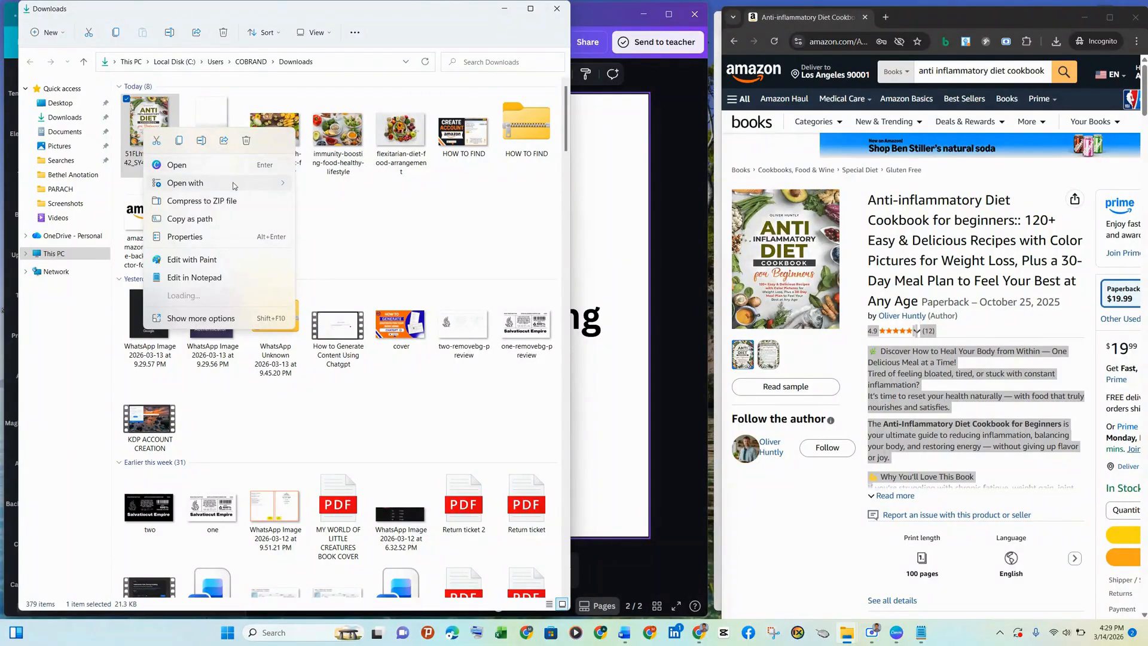
{"action": "mouse_move", "coordinate": [234, 184]}
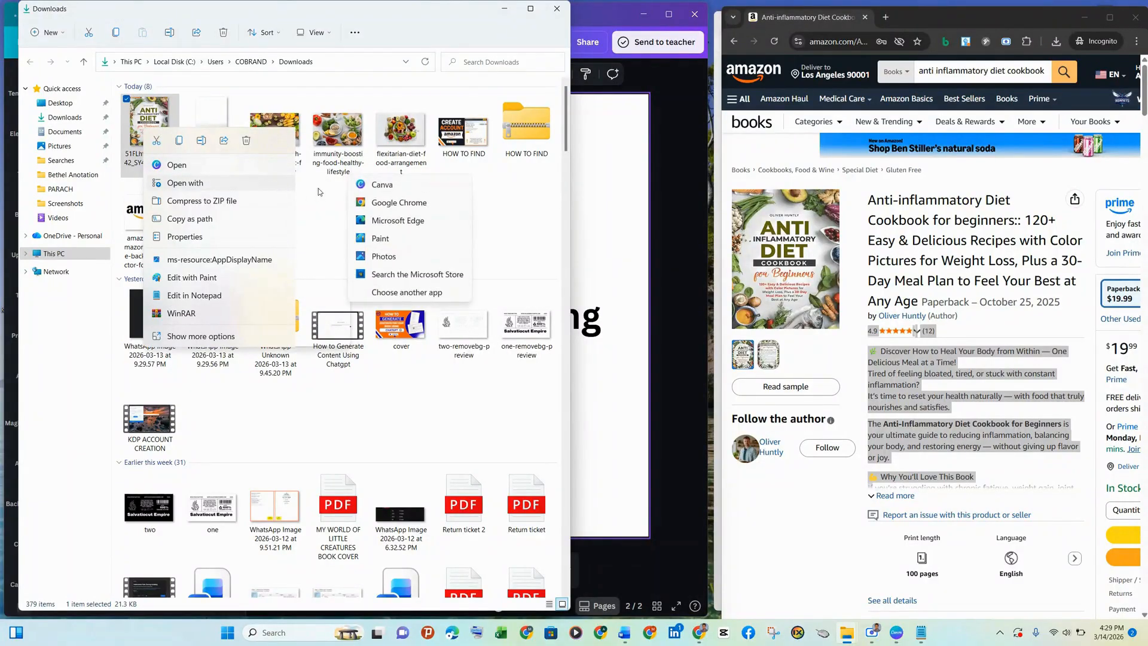
{"action": "left_click", "coordinate": [384, 257]}
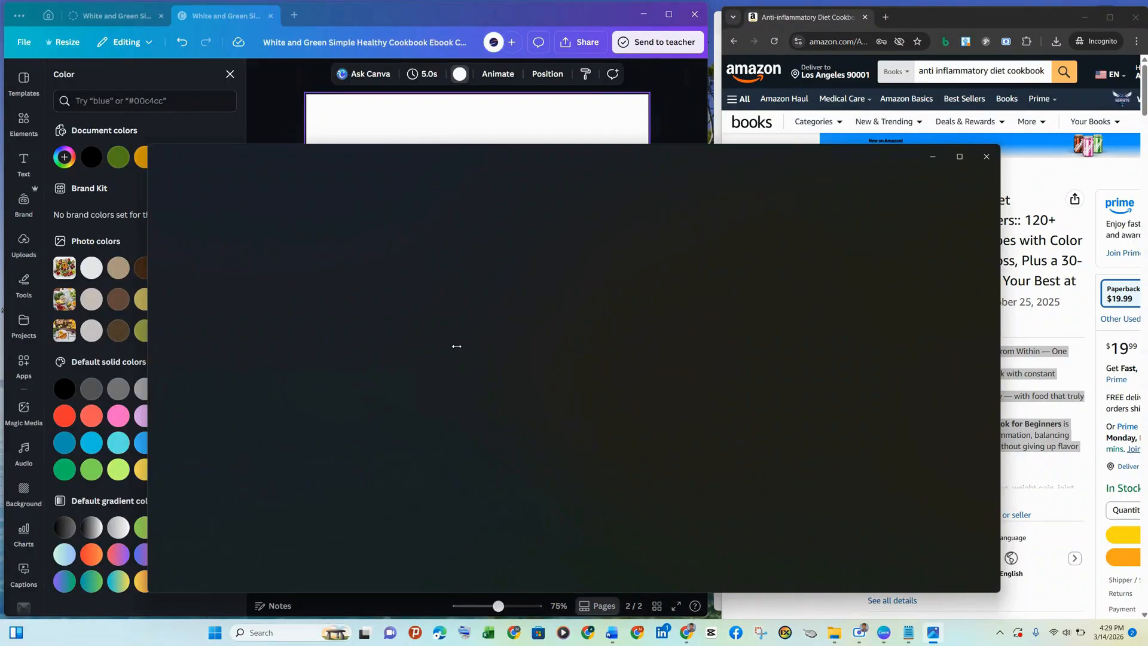
Narrow the Photos window, enlarge the cover to about 151% and place the window beside the Canva page as a reference
{"action": "left_click_drag", "start_coordinate": [456, 346], "coordinate": [553, 344]}
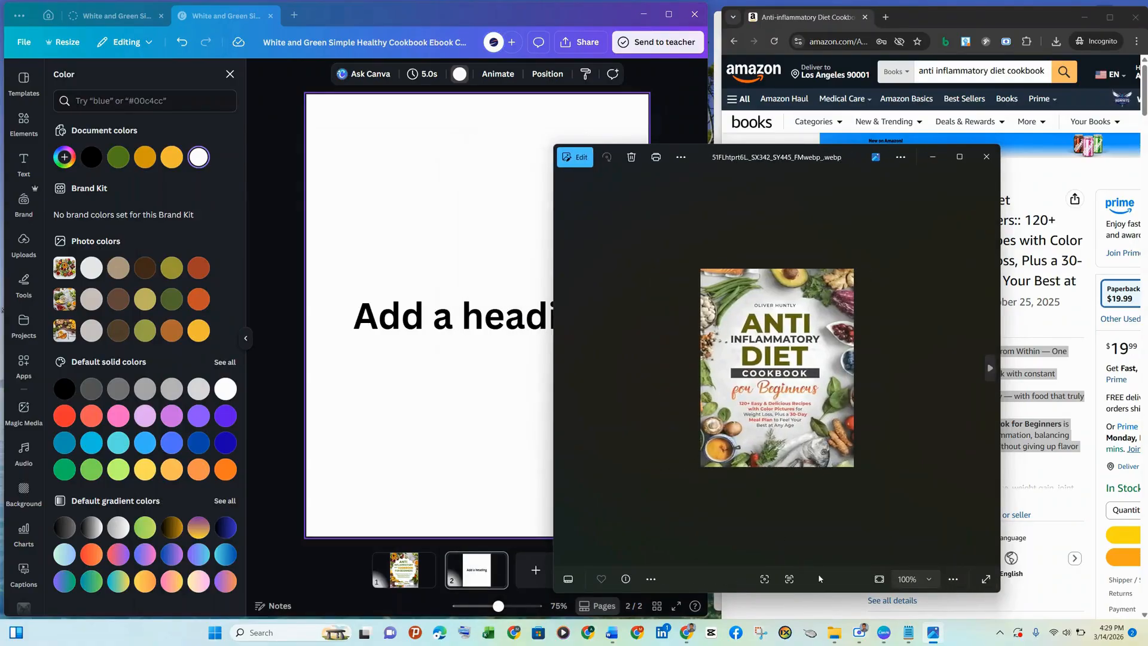
{"action": "left_click", "coordinate": [930, 579]}
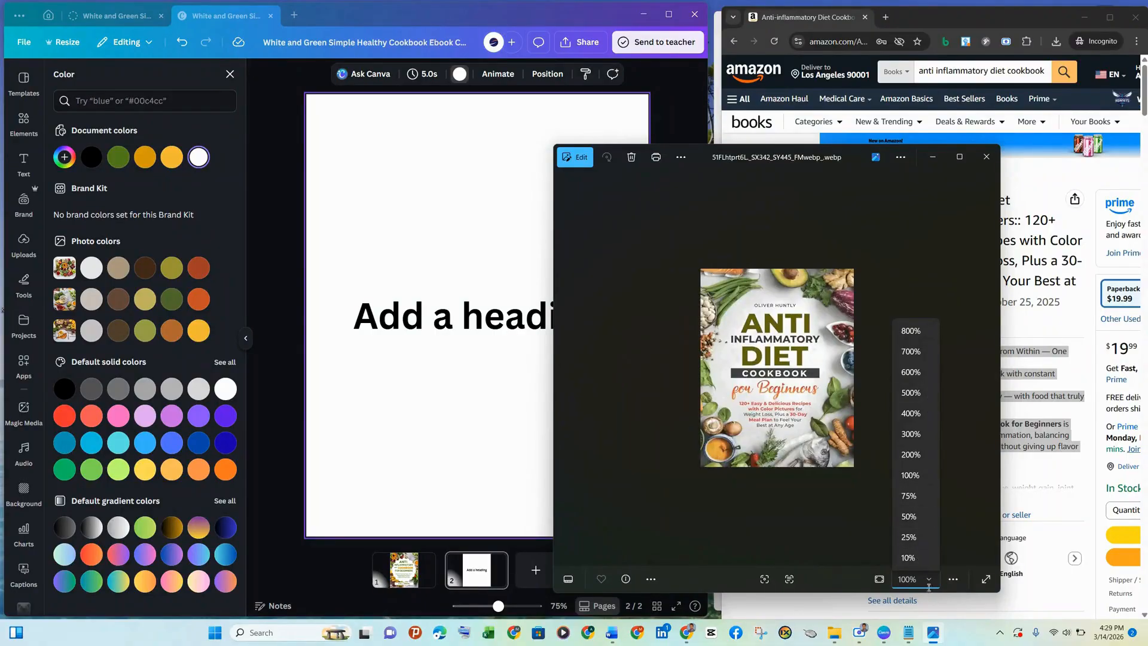
{"action": "left_click", "coordinate": [928, 580]}
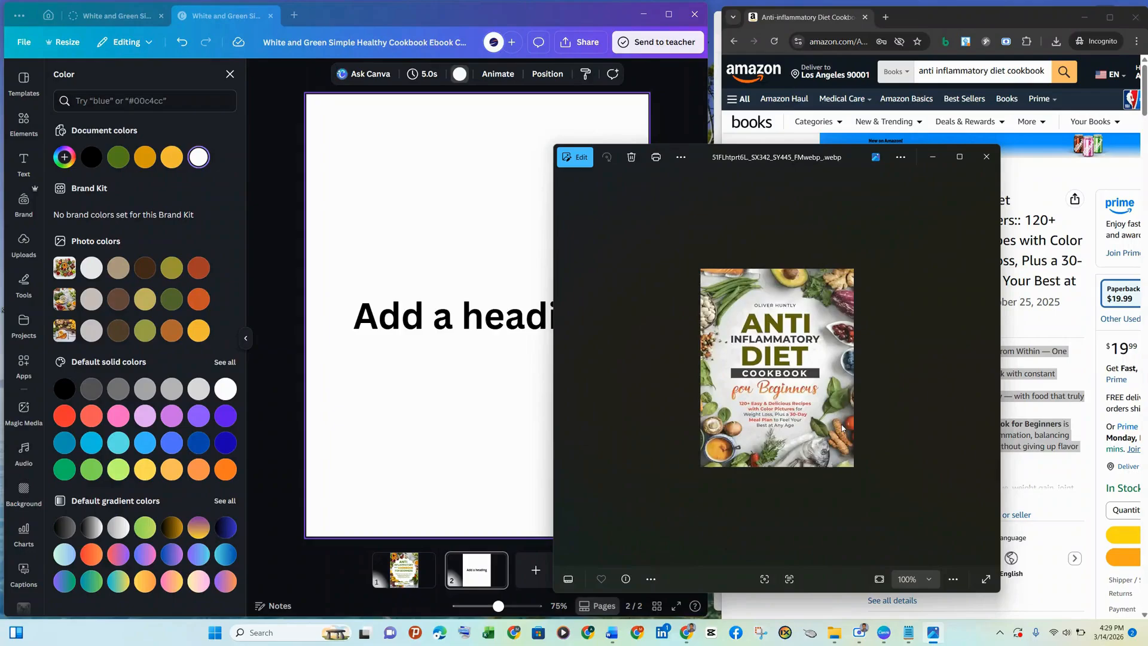
{"action": "scroll", "coordinate": [842, 426], "scroll_direction": "up", "scroll_amount": 2}
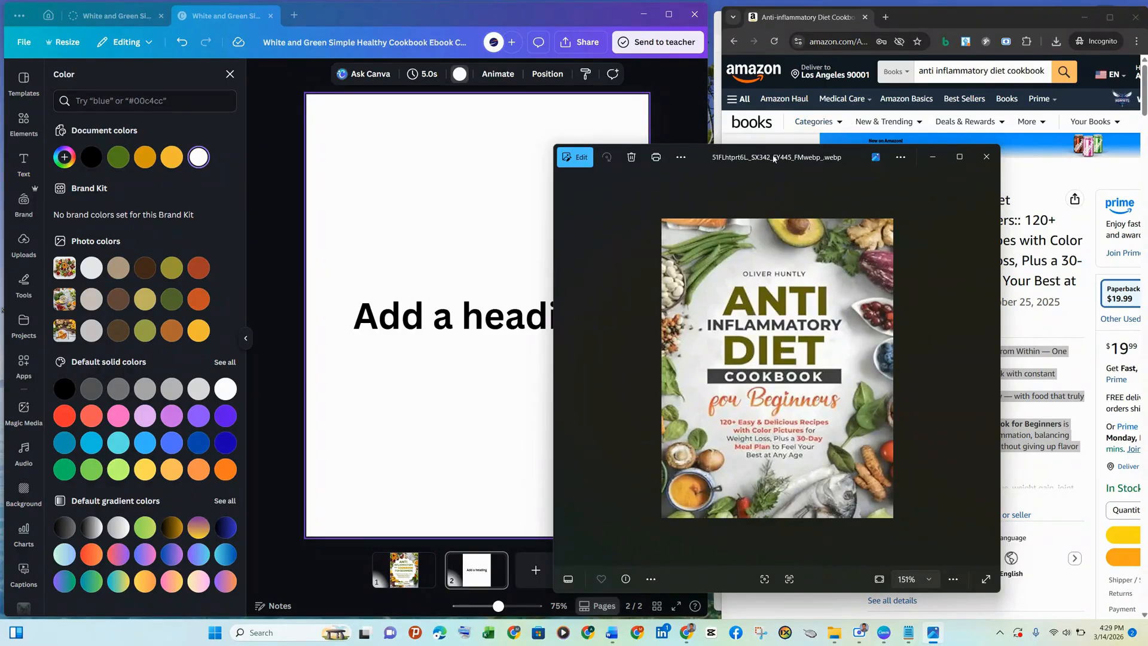
{"action": "left_click_drag", "start_coordinate": [773, 158], "coordinate": [957, 95]}
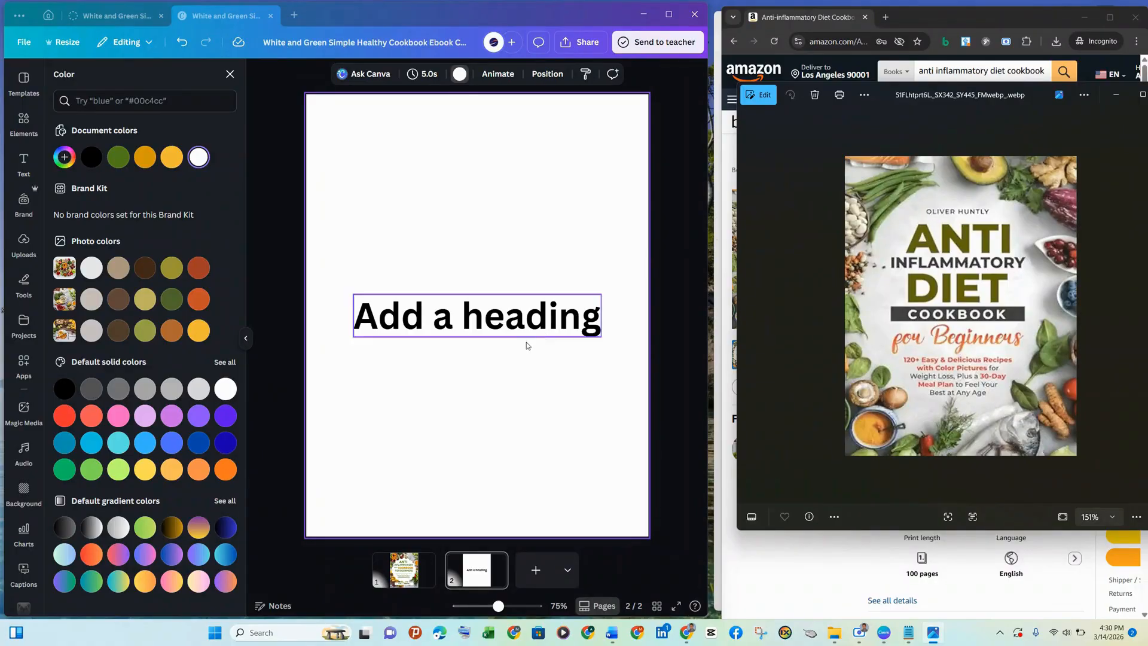
Replace the placeholder heading on page 2 with "ANTI" and move it to the upper part of the page
{"action": "left_click", "coordinate": [548, 302]}
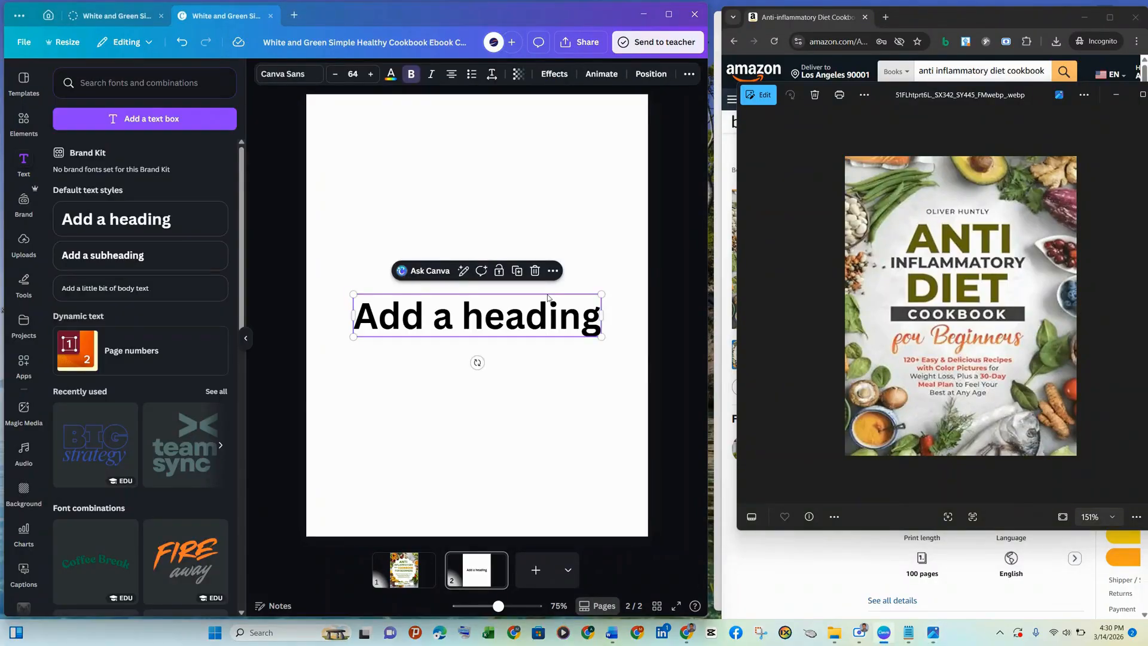
{"action": "left_click", "coordinate": [547, 297]}
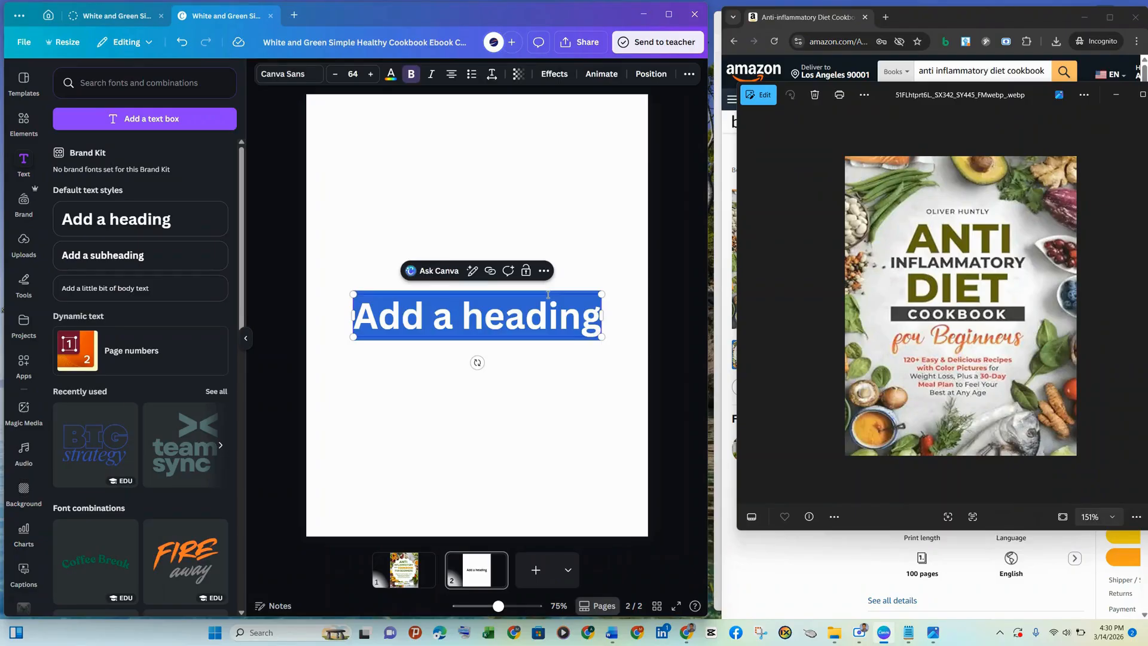
{"action": "type", "text": "ANTI"}
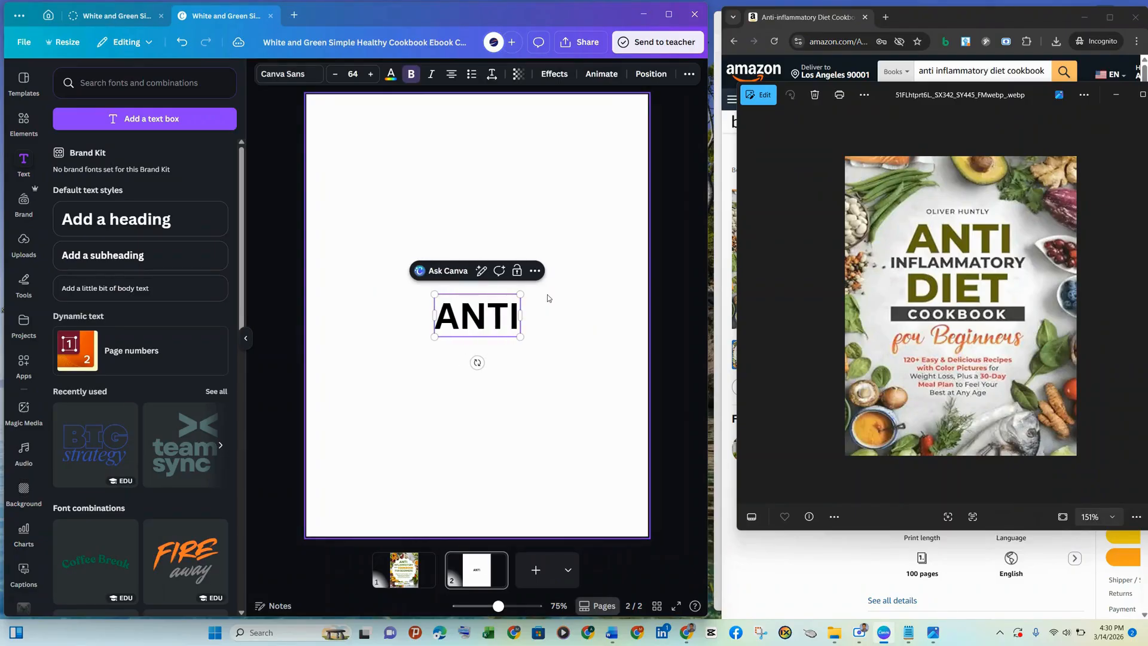
{"action": "left_click", "coordinate": [578, 406]}
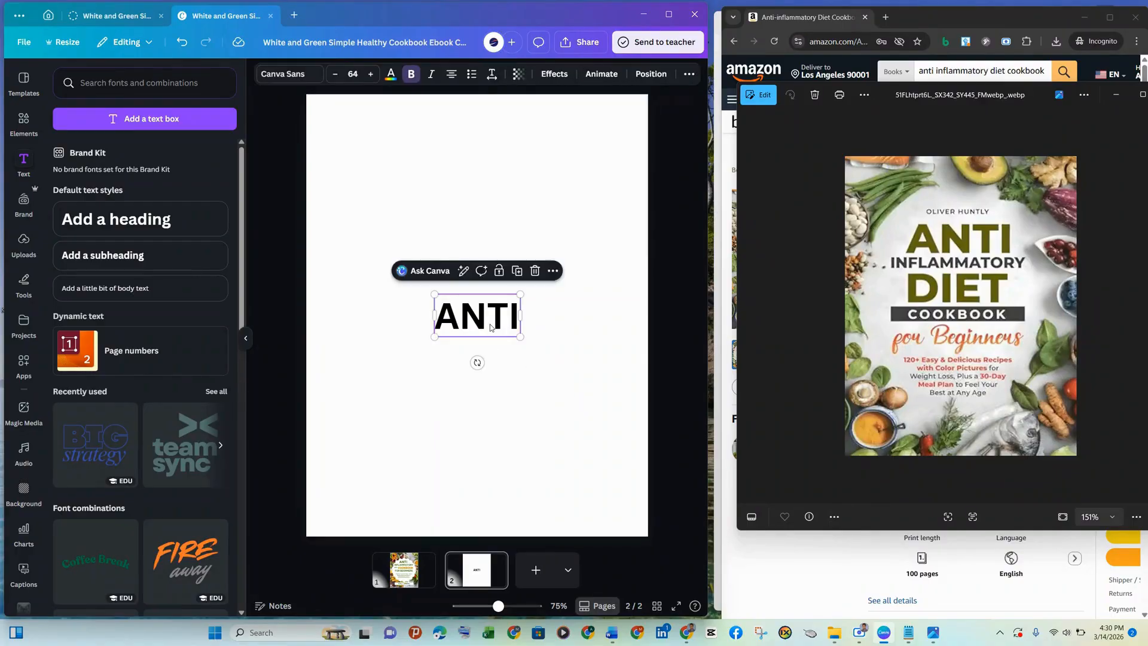
{"action": "left_click_drag", "start_coordinate": [489, 323], "coordinate": [492, 238]}
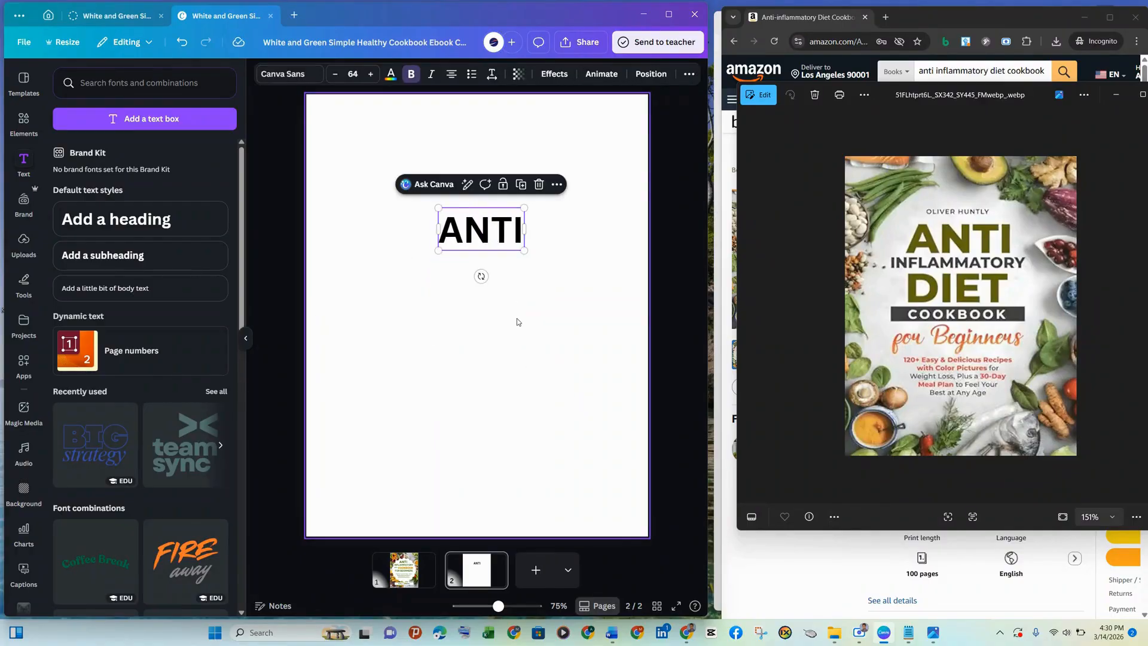
Set the background of page 2 to the custom off-white colour #F5F5F7 after trying the light grey photo colours
{"action": "left_click", "coordinate": [469, 315]}
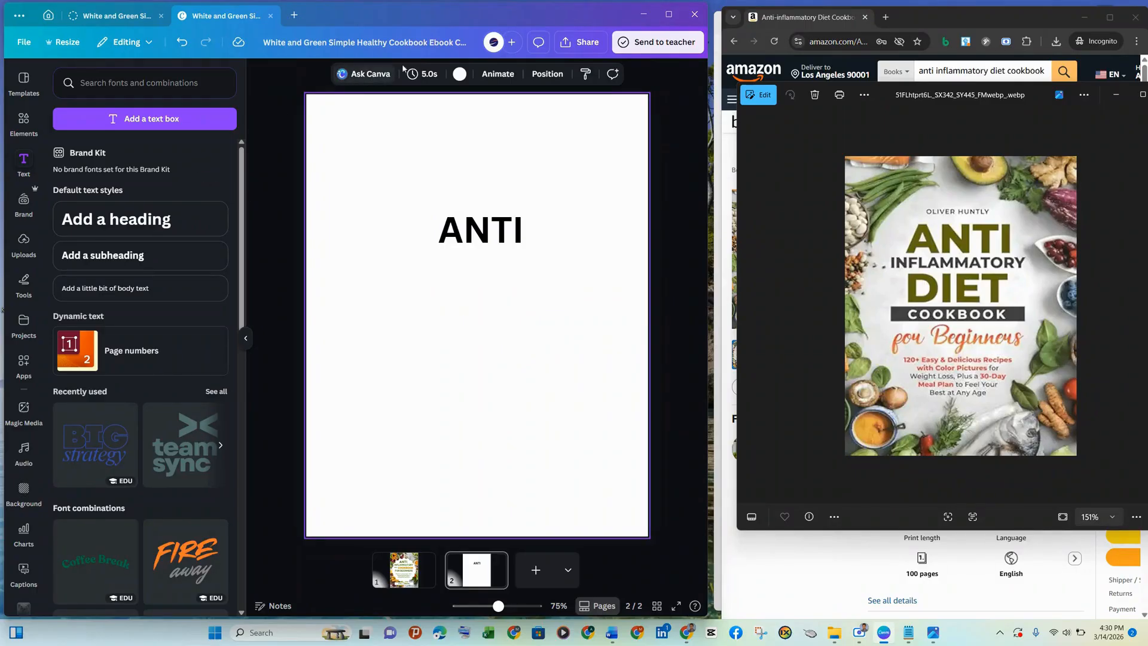
{"action": "left_click", "coordinate": [459, 73]}
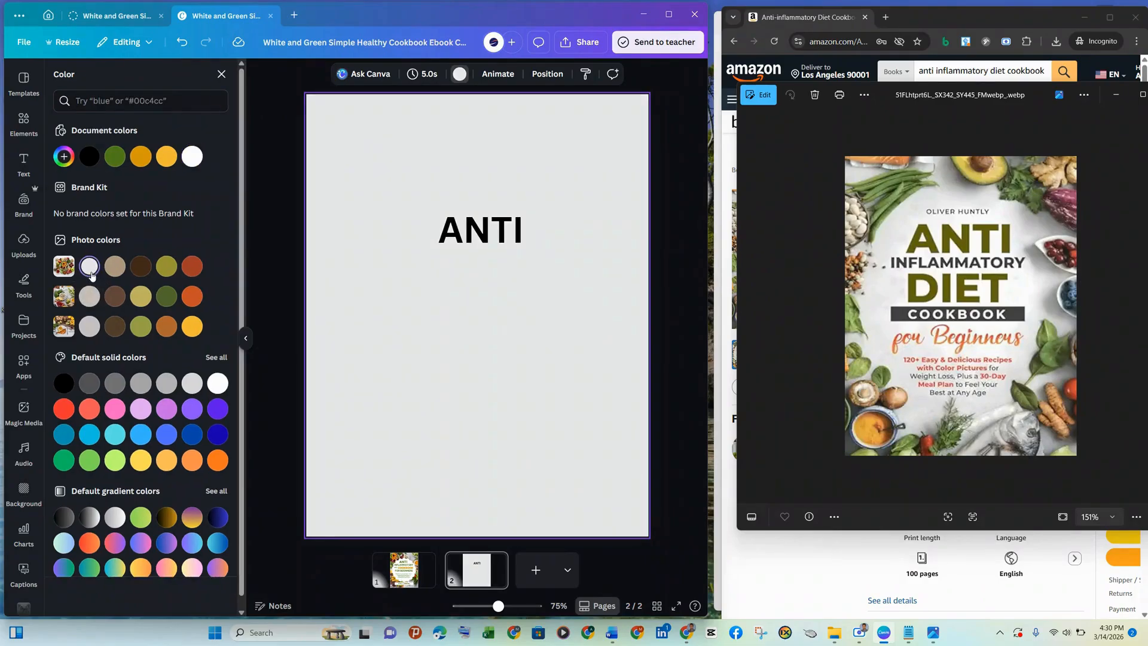
{"action": "left_click", "coordinate": [91, 268]}
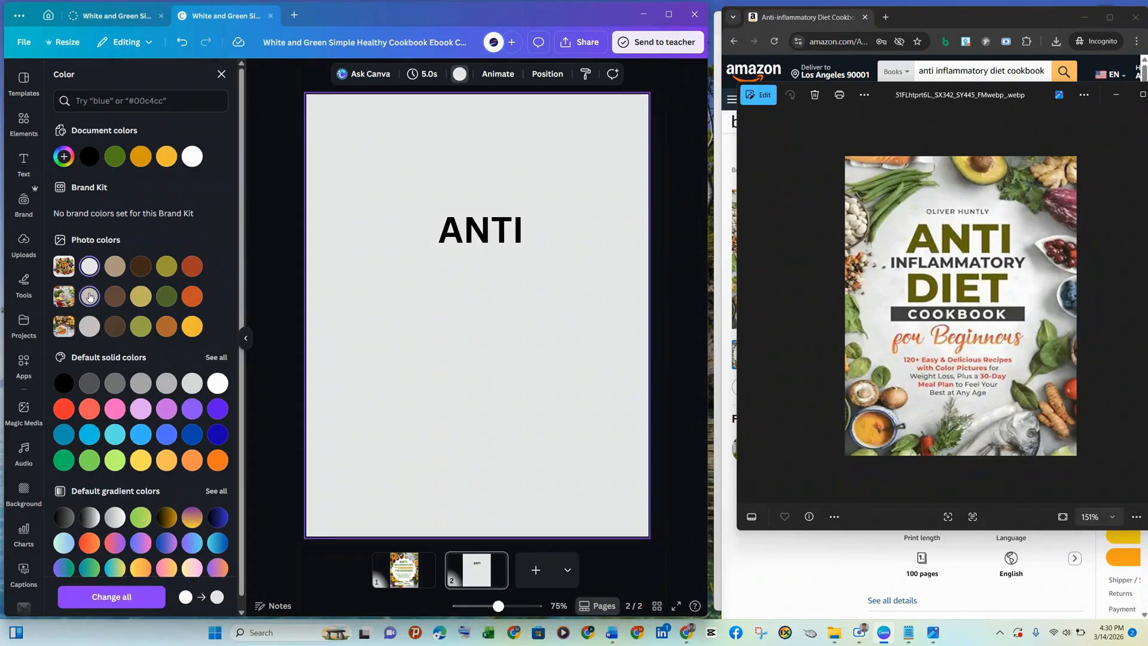
{"action": "left_click", "coordinate": [89, 296]}
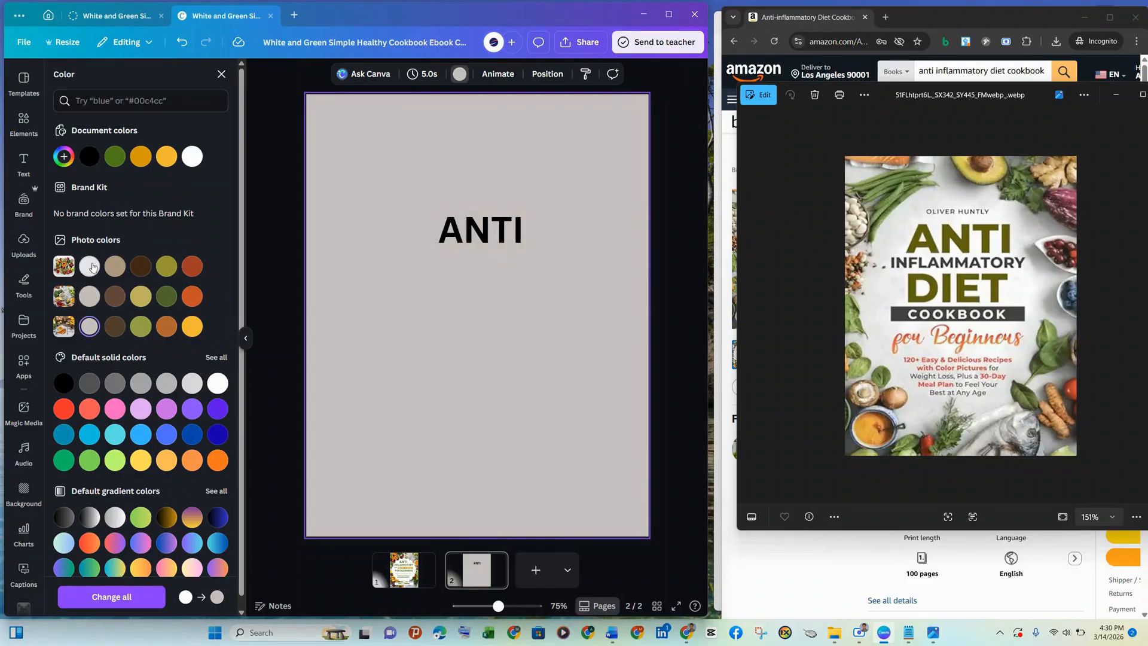
{"action": "left_click", "coordinate": [89, 266]}
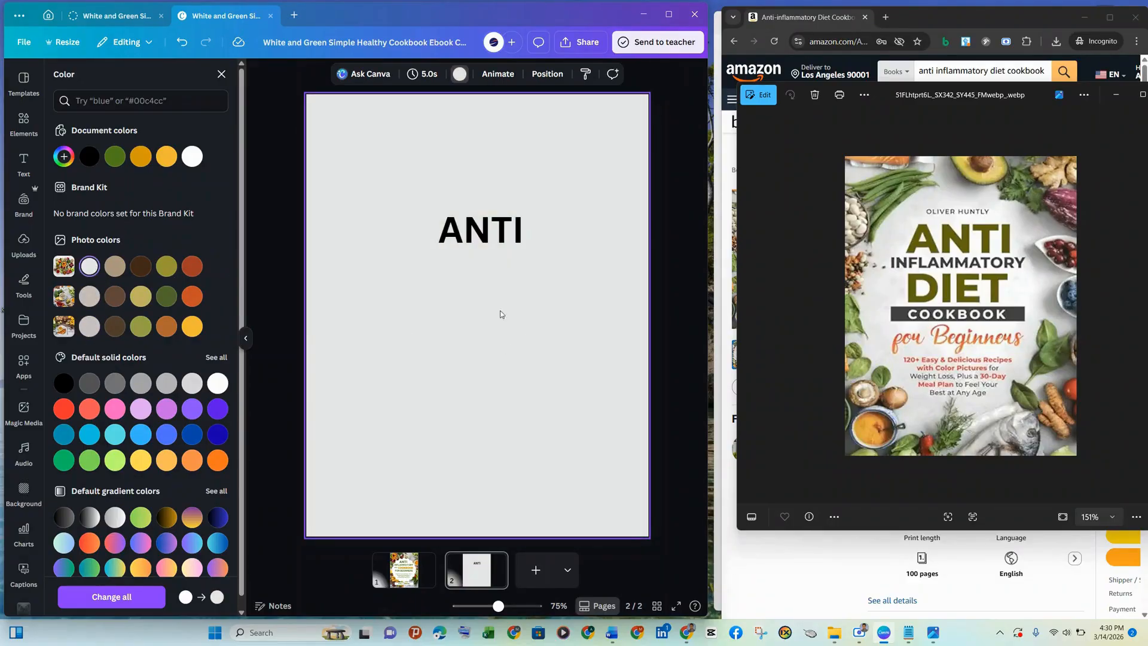
{"action": "left_click", "coordinate": [63, 156]}
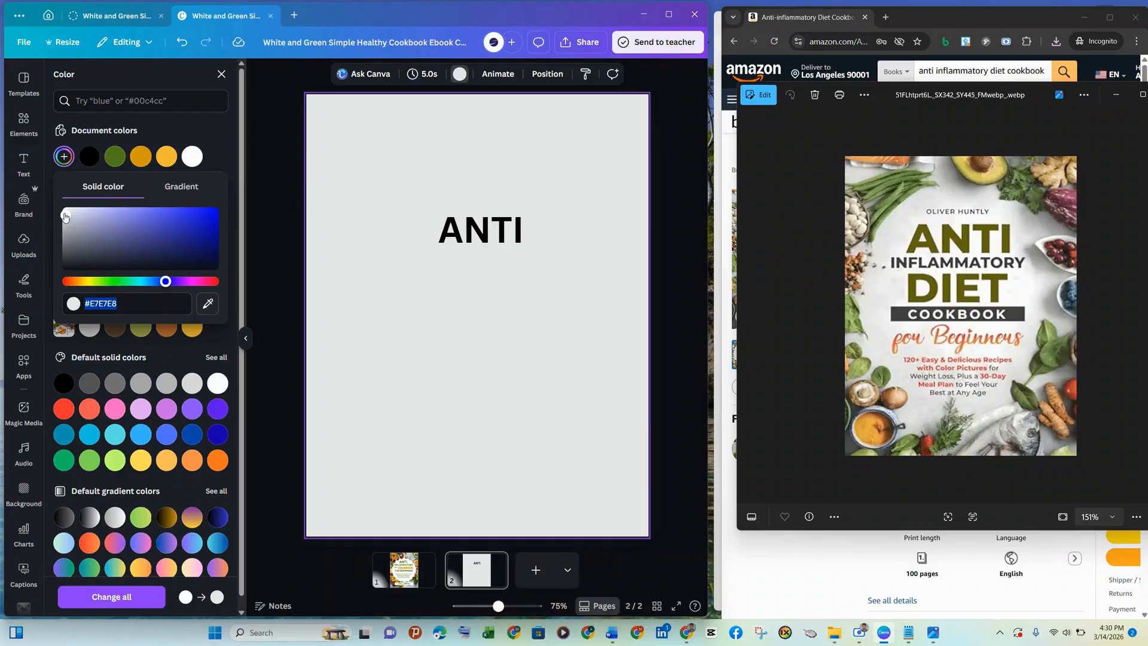
{"action": "left_click", "coordinate": [64, 212]}
{"action": "left_click_drag", "start_coordinate": [64, 212], "coordinate": [66, 213]}
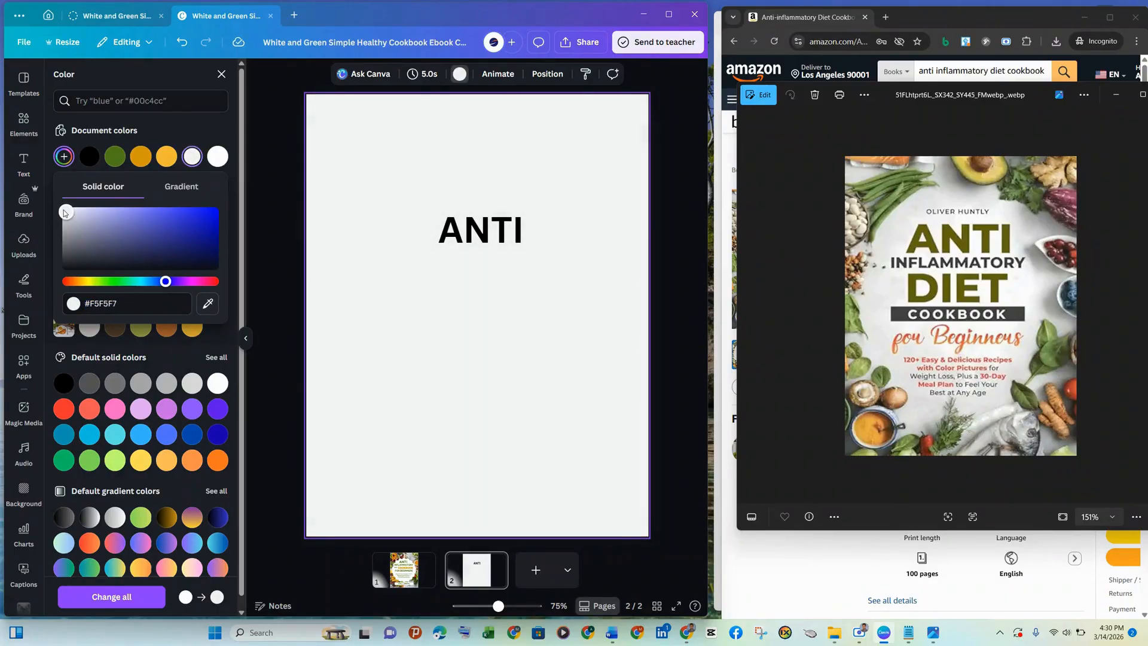
Colour the "ANTI" heading dark olive green from the photo colours and enlarge it to about font size 102
{"action": "left_click", "coordinate": [495, 247]}
{"action": "left_click", "coordinate": [390, 73]}
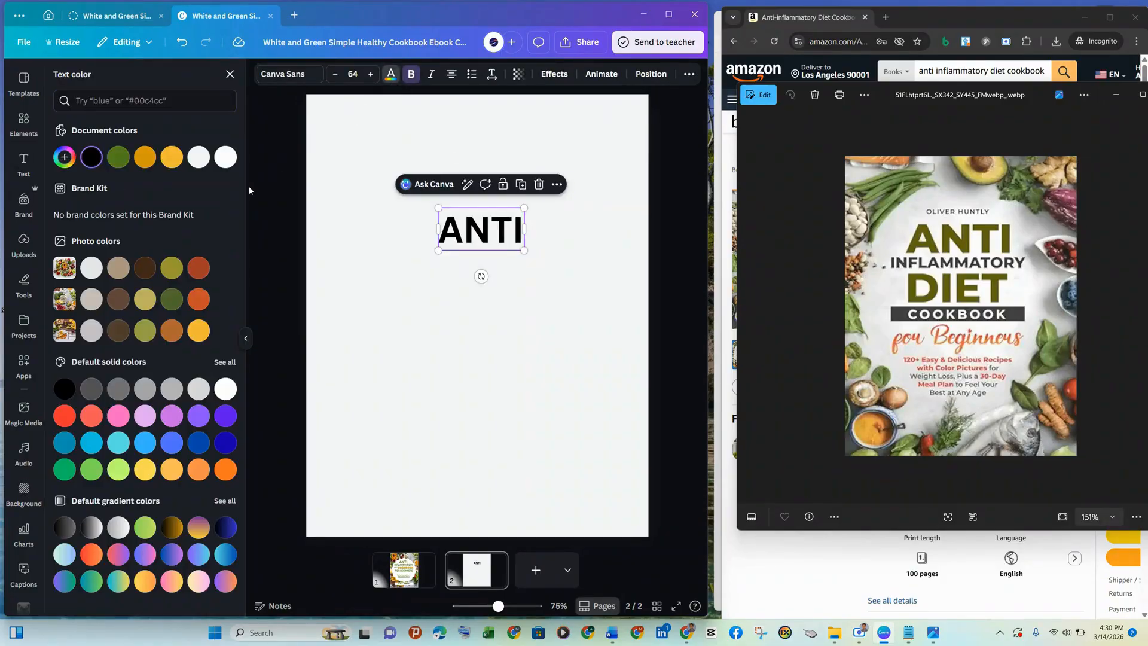
{"action": "left_click", "coordinate": [171, 299]}
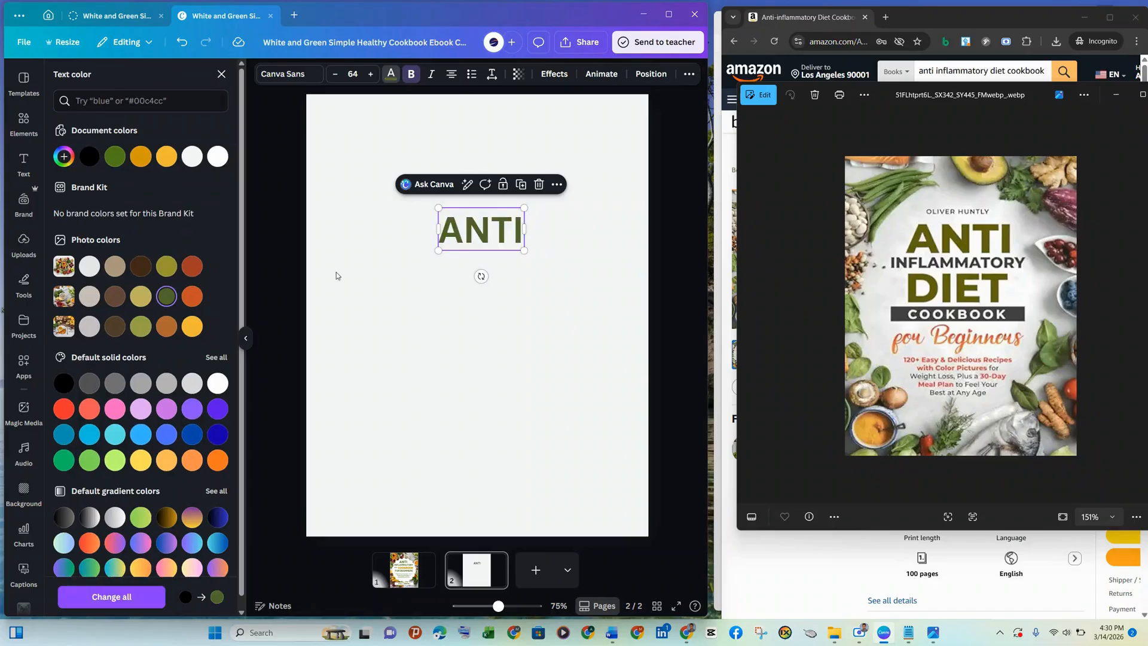
{"action": "left_click_drag", "start_coordinate": [438, 208], "coordinate": [387, 183]}
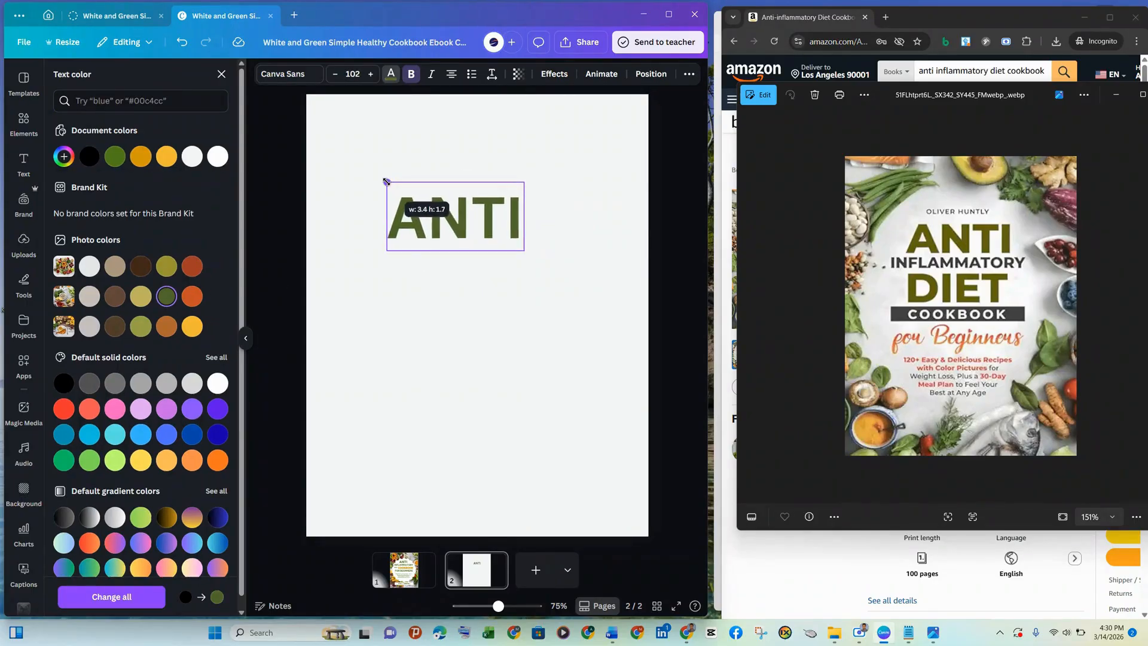
Change the font of the "ANTI" heading to Horizon
{"action": "left_click", "coordinate": [294, 74]}
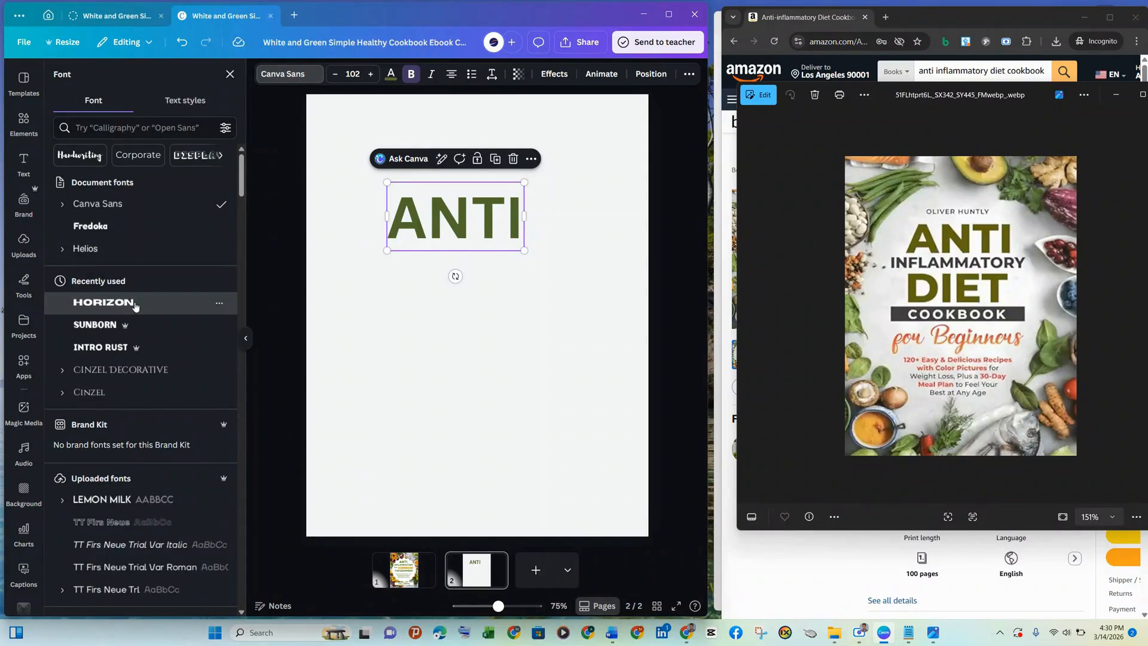
{"action": "left_click", "coordinate": [134, 305]}
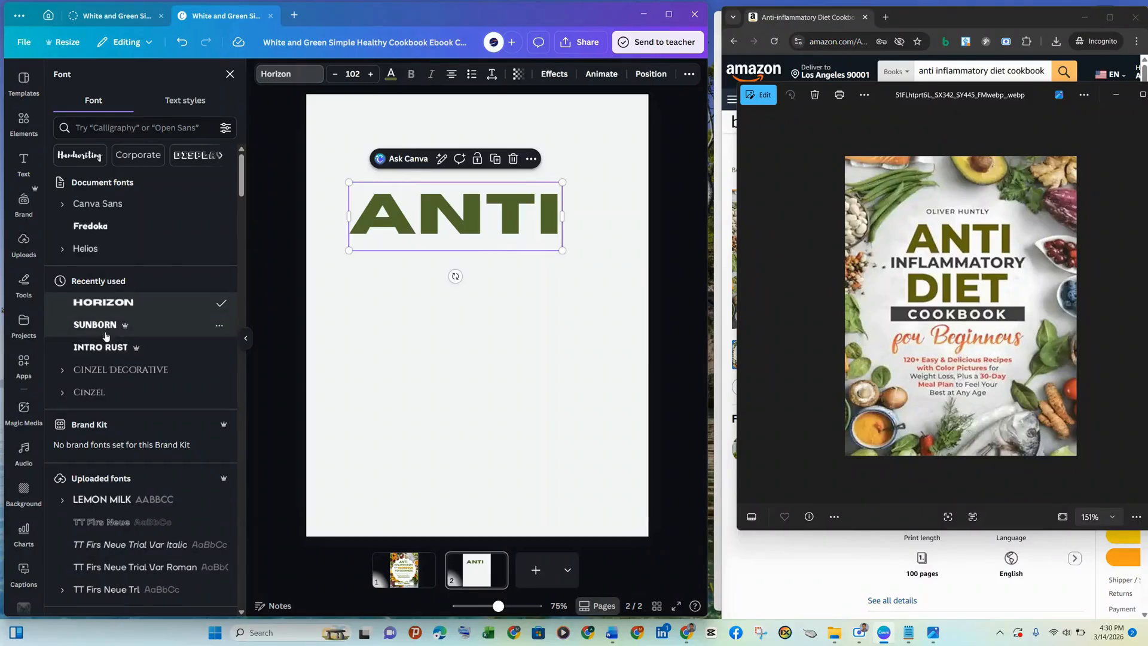
Try Intro Rust and search for other fonts, settling on bold Canva Sans for the "ANTI" heading
{"action": "left_click", "coordinate": [110, 350]}
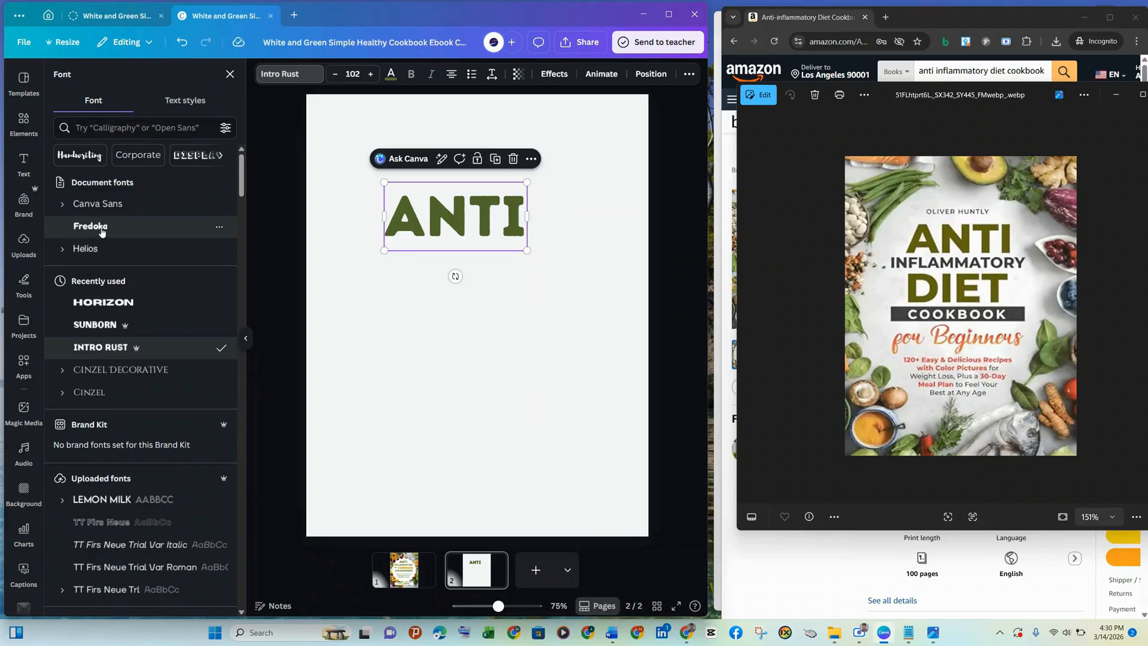
{"action": "left_click", "coordinate": [117, 129]}
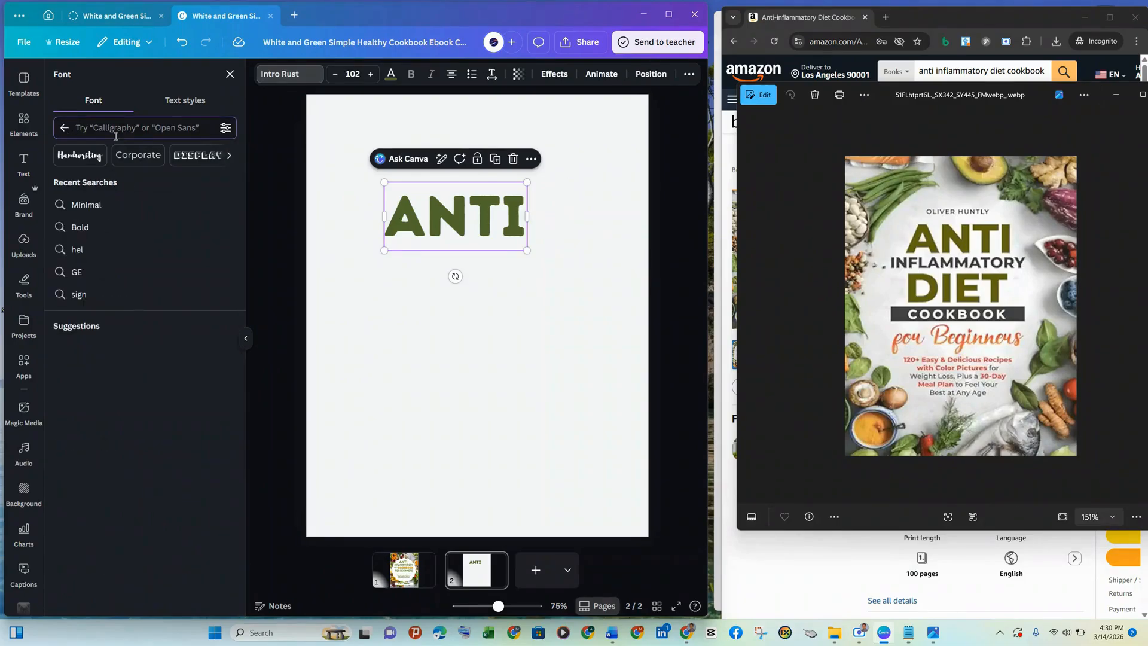
{"action": "type", "text": "SAN"}
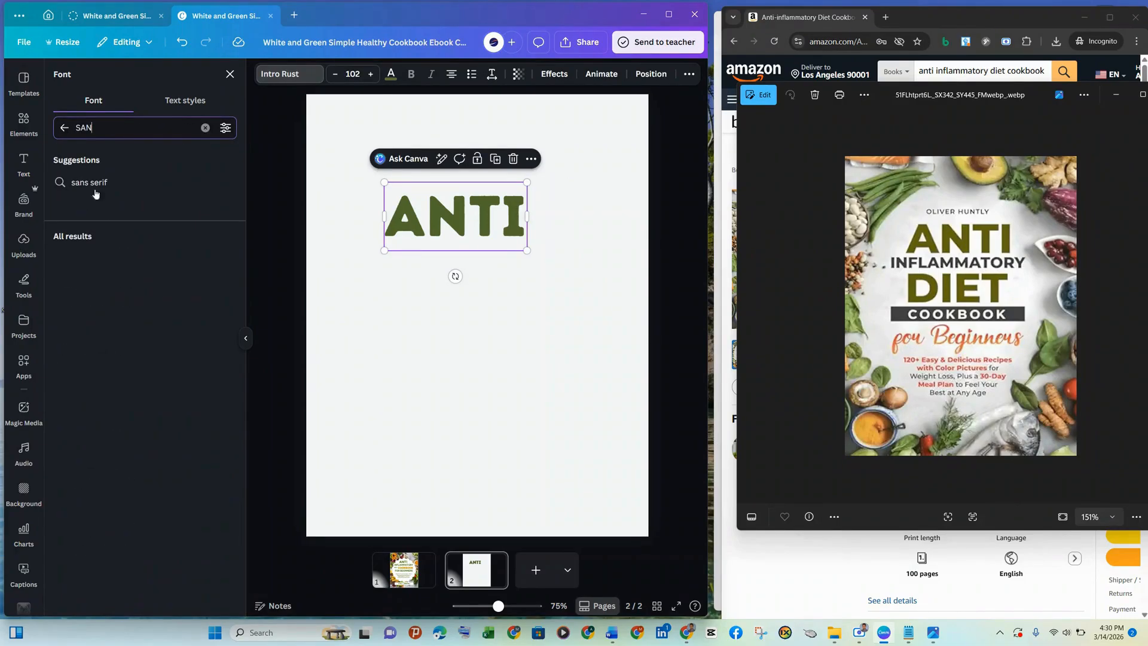
{"action": "key", "text": "BackSpace"}
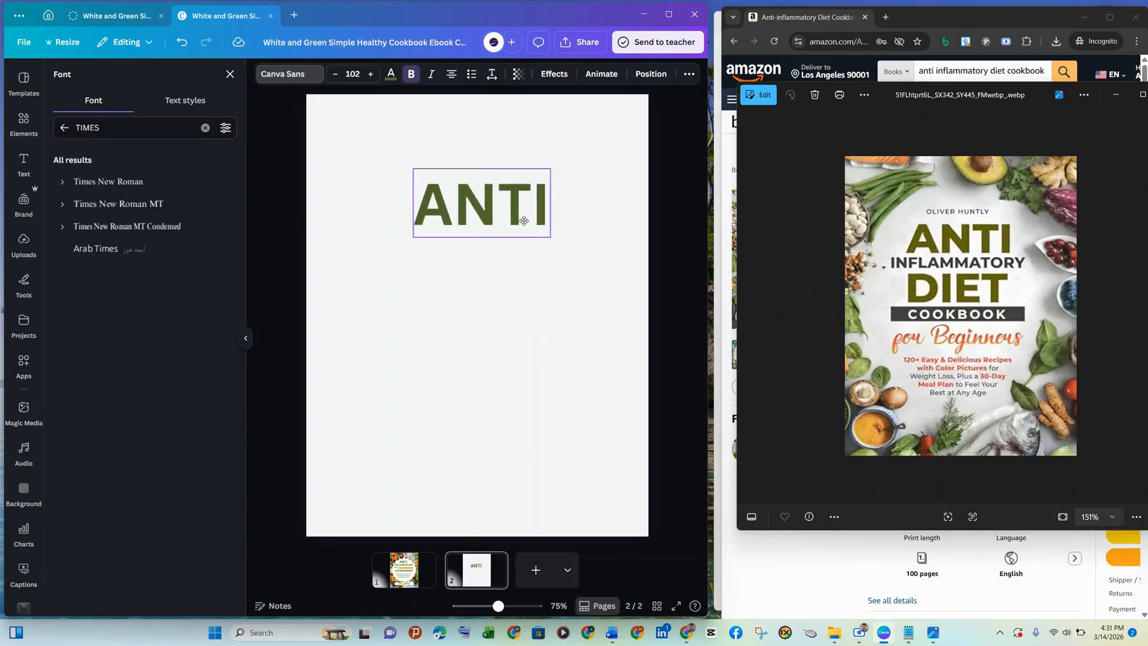
Reposition the "ANTI" heading and align it to the horizontal centre of the page
{"action": "left_click_drag", "start_coordinate": [529, 221], "coordinate": [497, 234]}
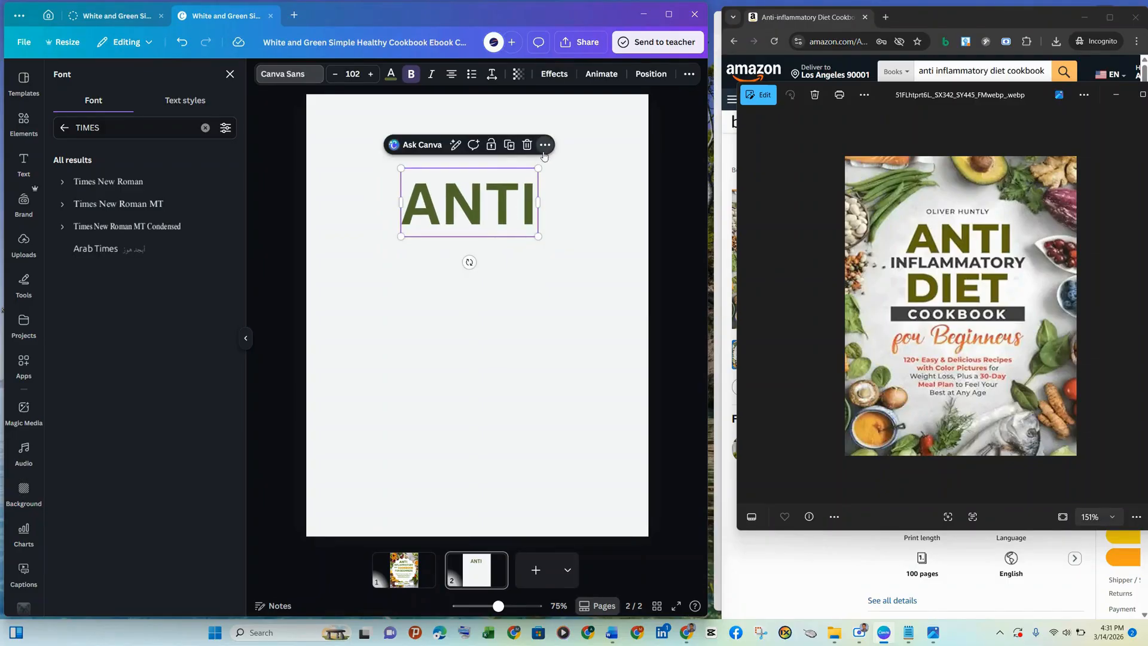
{"action": "left_click", "coordinate": [544, 146]}
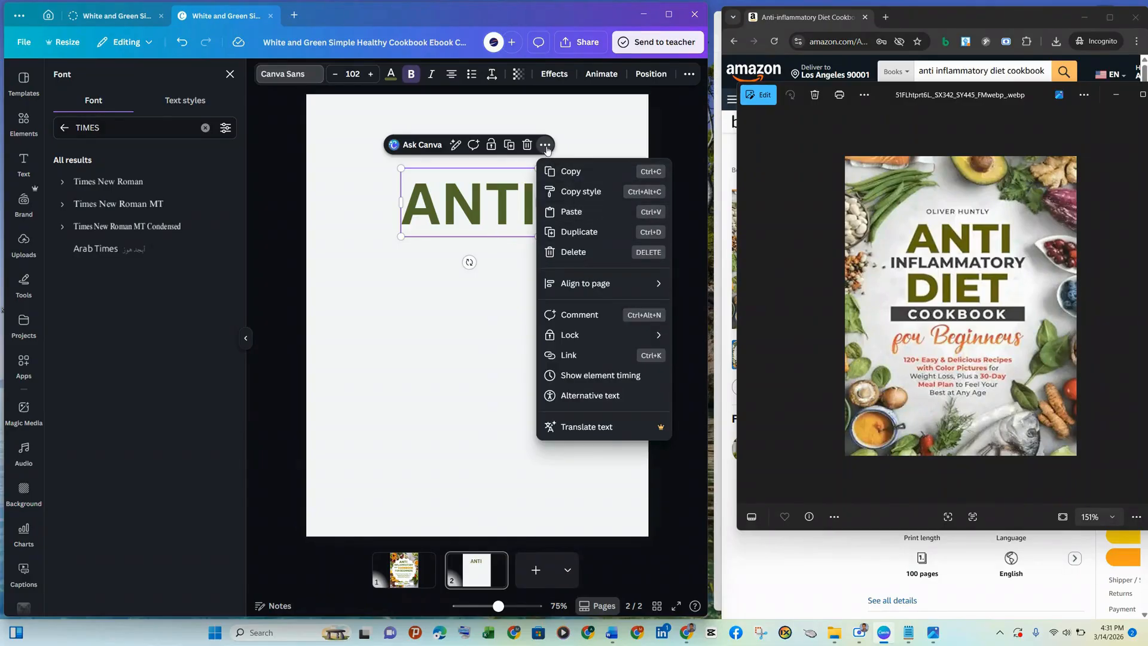
{"action": "mouse_move", "coordinate": [613, 289]}
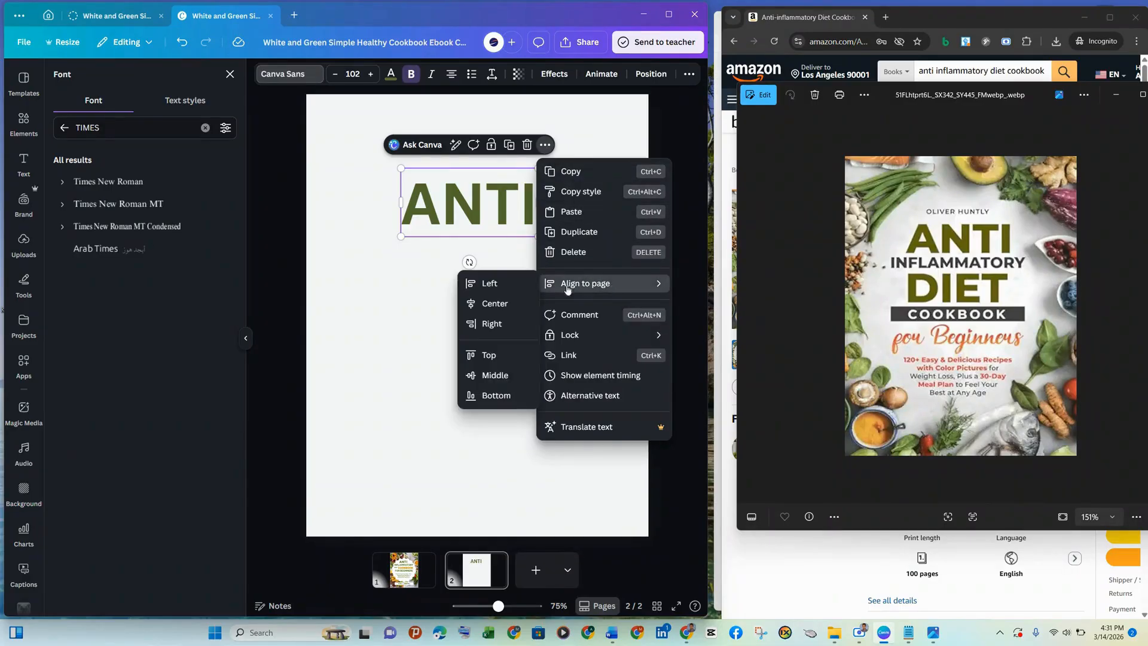
{"action": "left_click", "coordinate": [509, 313]}
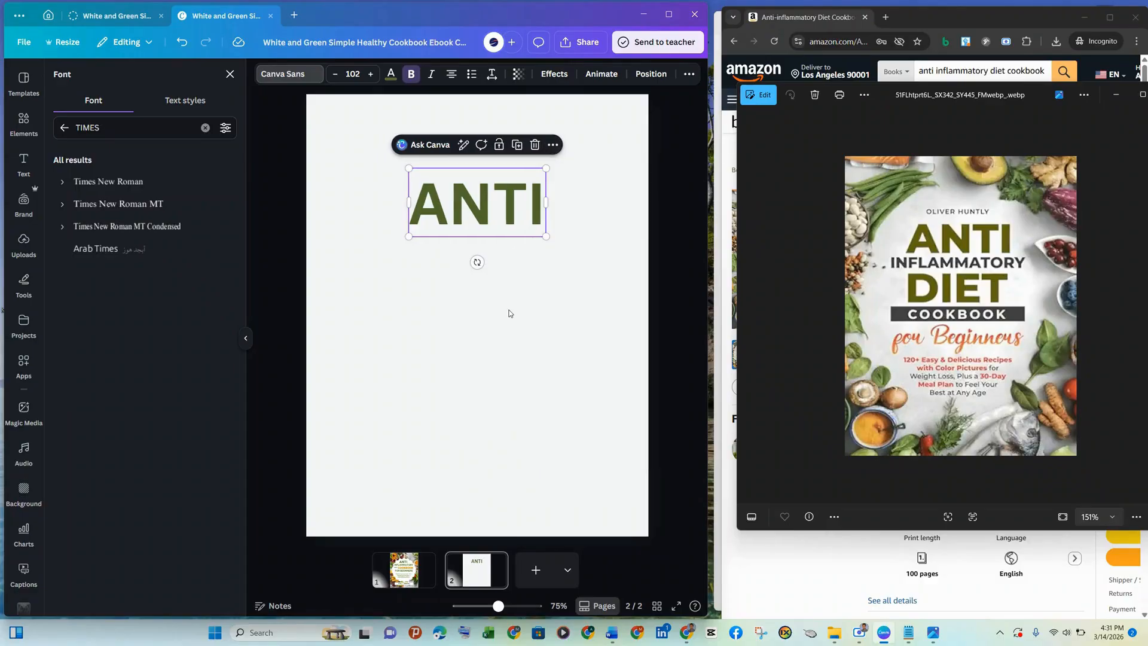
{"action": "left_click", "coordinate": [552, 144]}
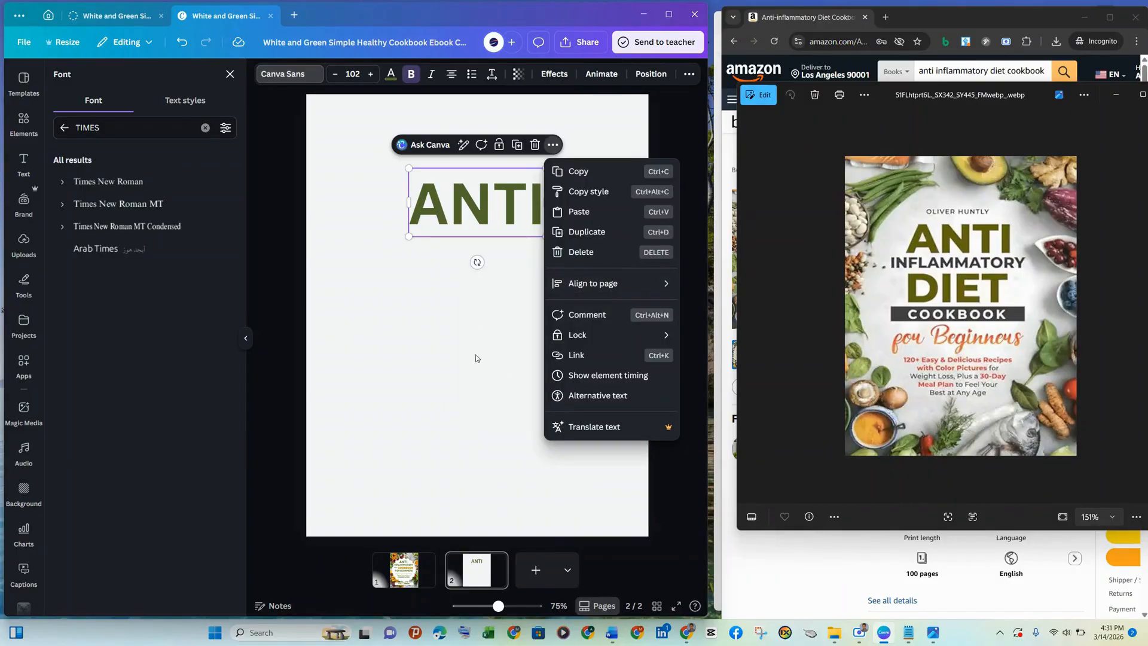
{"action": "left_click", "coordinate": [487, 323]}
{"action": "left_click", "coordinate": [486, 323]}
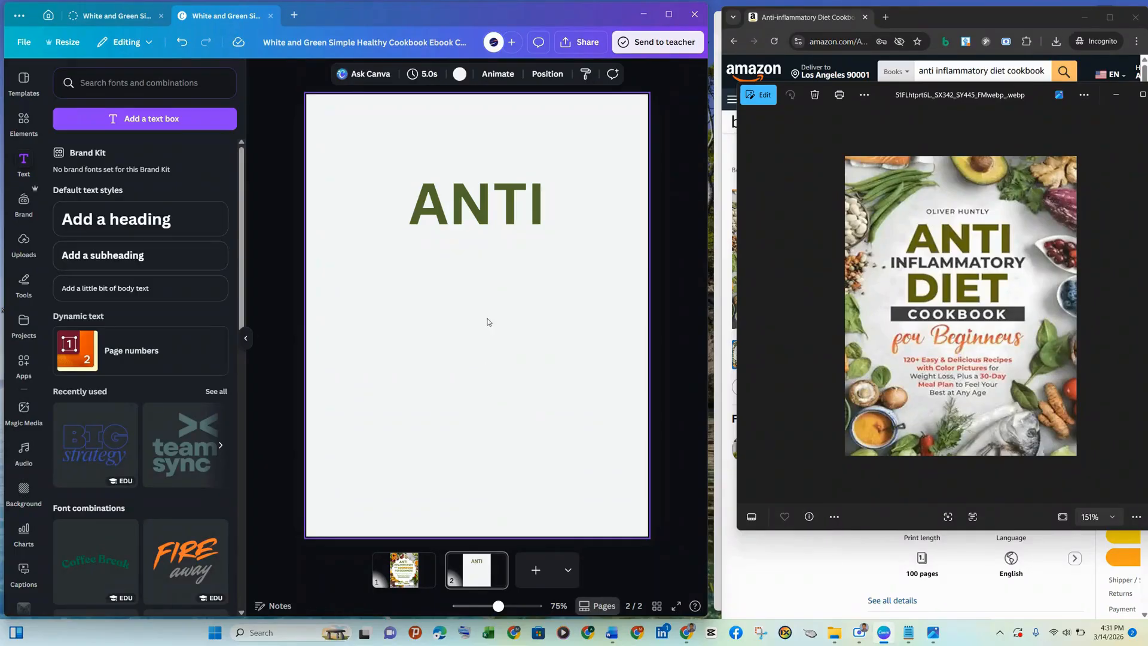
Duplicate the "ANTI" heading and place the copy directly below the original, centred on the page
{"action": "left_click", "coordinate": [513, 224]}
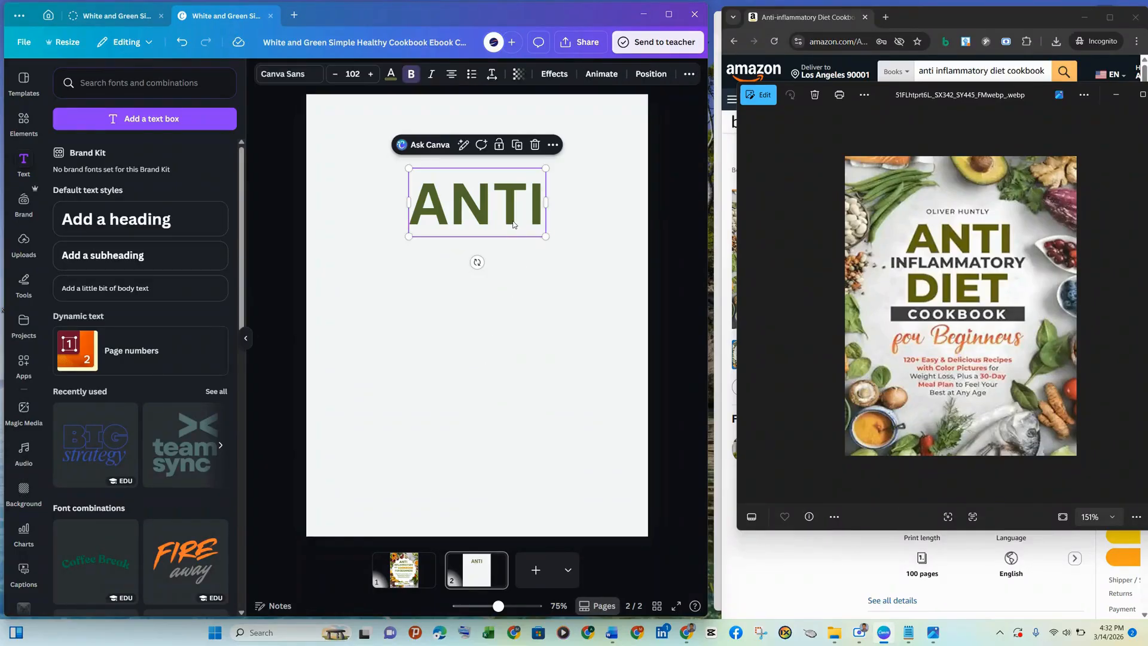
{"action": "key", "text": "ctrl+d"}
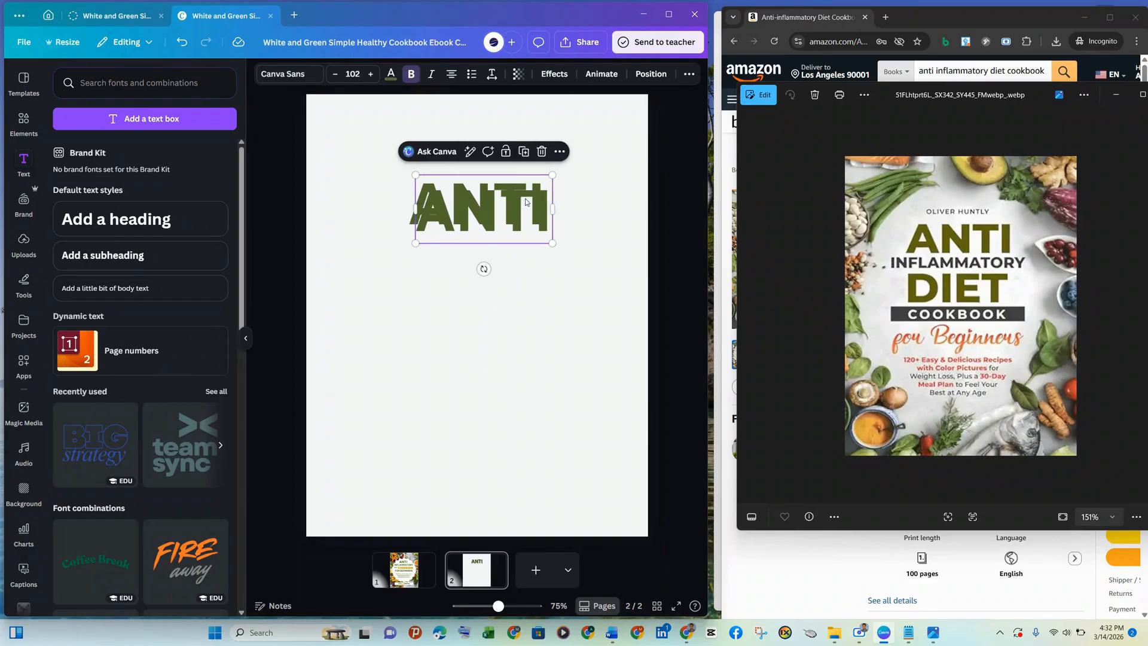
{"action": "left_click_drag", "start_coordinate": [517, 218], "coordinate": [509, 258]}
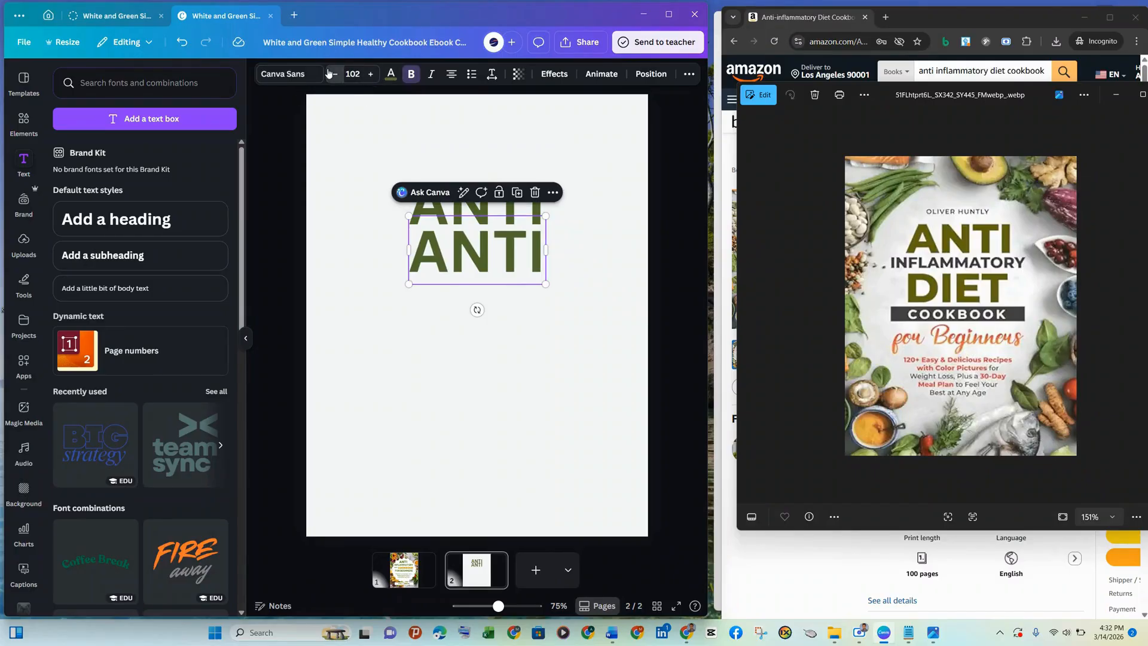
Reduce the font size of the duplicated "ANTI" heading to 55.4
{"action": "left_click", "coordinate": [329, 73]}
{"action": "left_click", "coordinate": [329, 73]}
{"action": "left_click", "coordinate": [329, 73]}
{"action": "left_click", "coordinate": [329, 74]}
{"action": "left_click", "coordinate": [329, 74]}
{"action": "left_click", "coordinate": [329, 73]}
{"action": "left_click", "coordinate": [329, 73]}
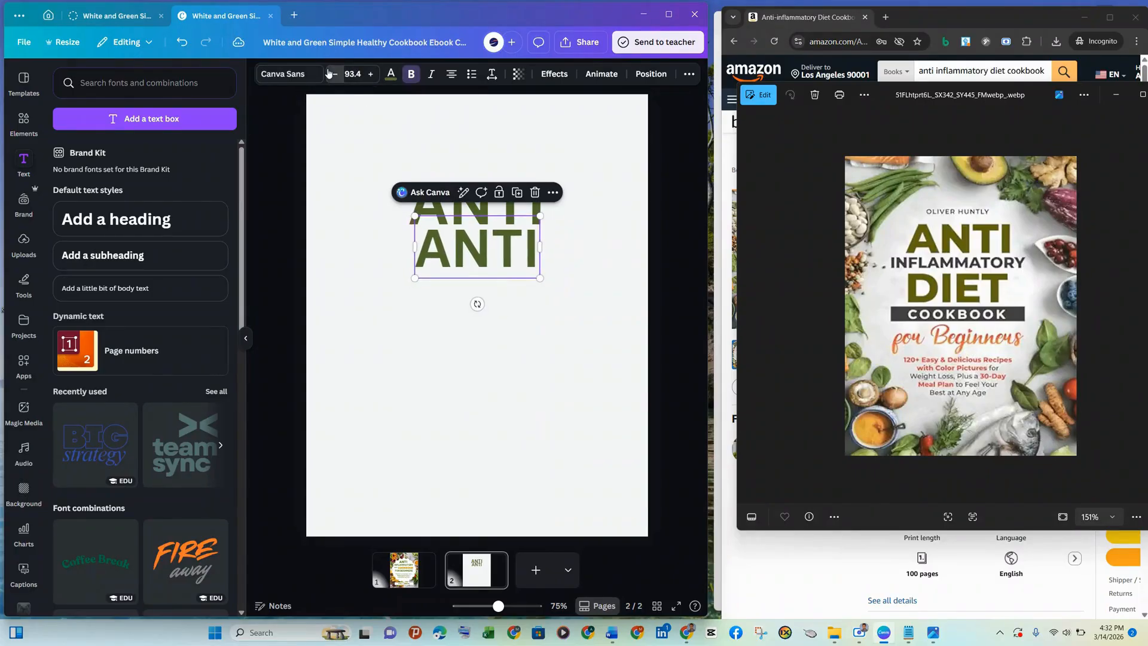
{"action": "left_click", "coordinate": [329, 74]}
{"action": "left_click", "coordinate": [330, 73]}
{"action": "left_click", "coordinate": [329, 74]}
{"action": "left_click", "coordinate": [329, 73]}
{"action": "left_click", "coordinate": [330, 74]}
{"action": "left_click", "coordinate": [330, 74]}
{"action": "left_click", "coordinate": [330, 73]}
{"action": "left_click", "coordinate": [329, 73]}
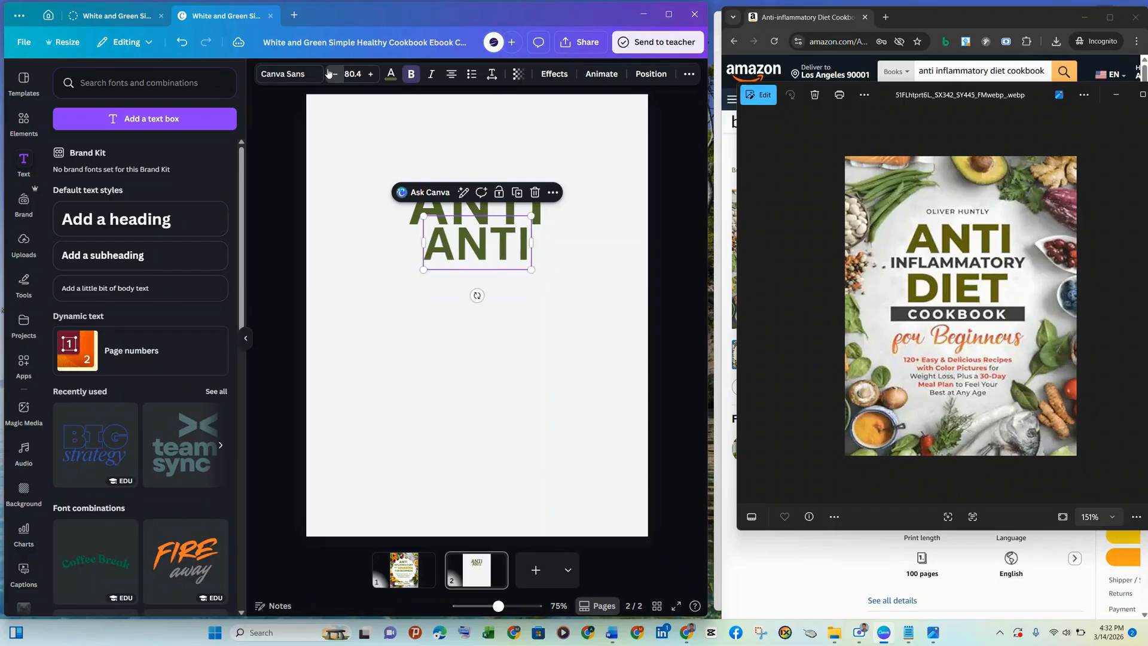
{"action": "left_click", "coordinate": [329, 74]}
{"action": "left_click", "coordinate": [329, 74]}
{"action": "left_click", "coordinate": [330, 73]}
{"action": "left_click", "coordinate": [329, 74]}
{"action": "left_click", "coordinate": [330, 73]}
{"action": "left_click", "coordinate": [330, 73]}
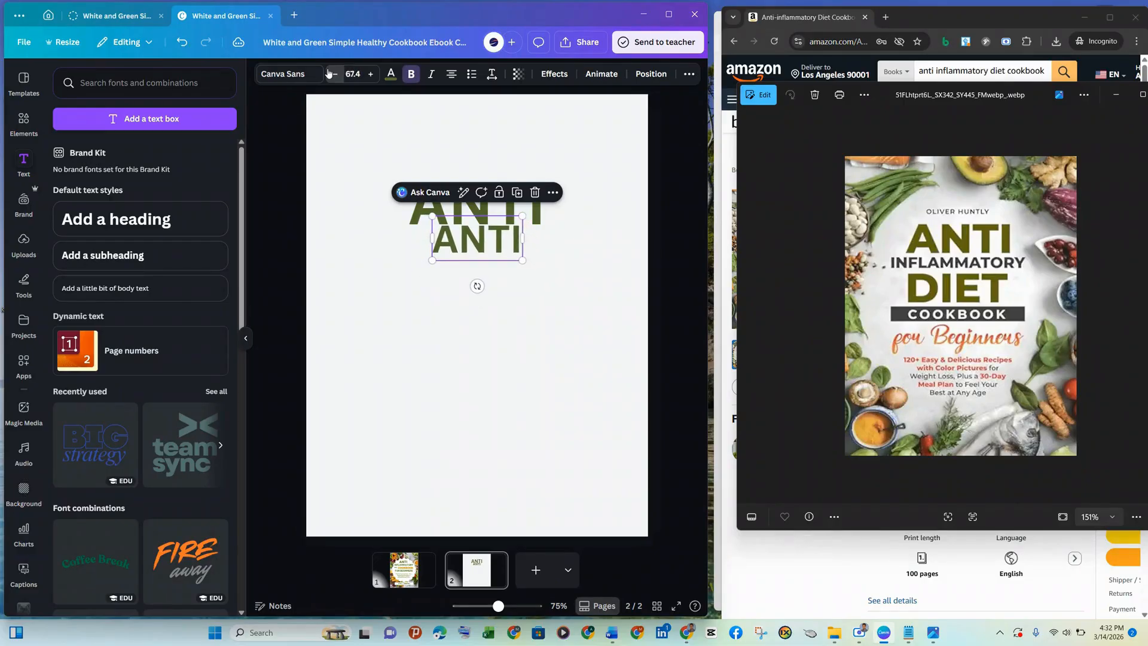
{"action": "left_click", "coordinate": [329, 73]}
{"action": "left_click", "coordinate": [329, 74]}
{"action": "left_click", "coordinate": [330, 73]}
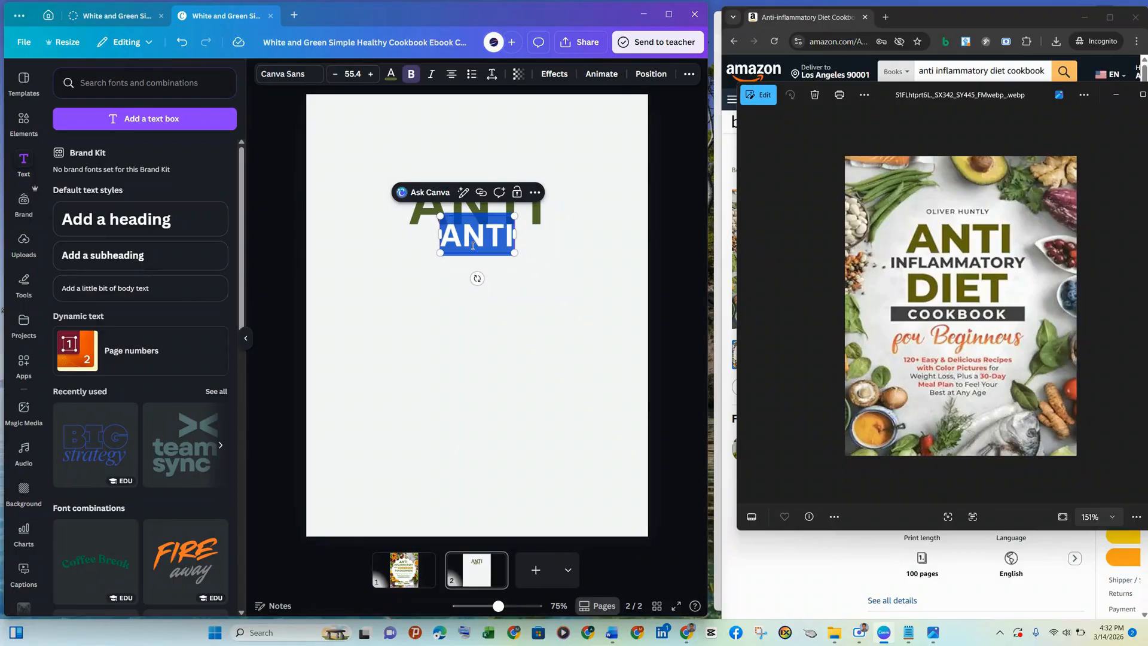
Replace the text of the lower "ANTI" copy with "INFLAMMATORY"
{"action": "type", "text": "INFLAM"}
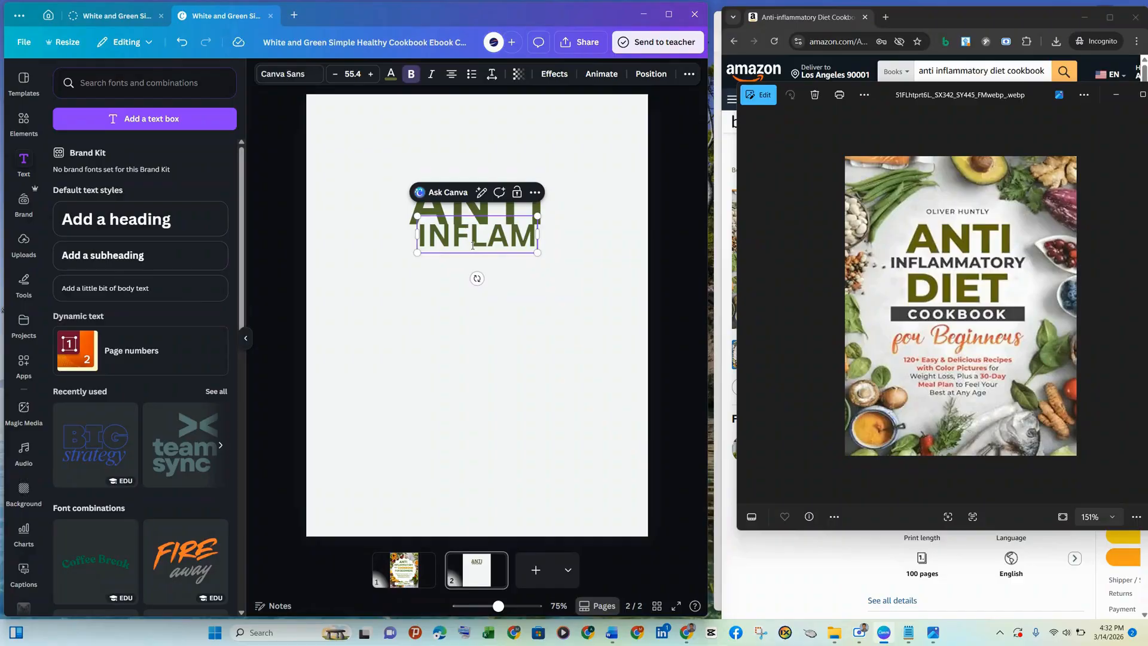
{"action": "type", "text": "MA"}
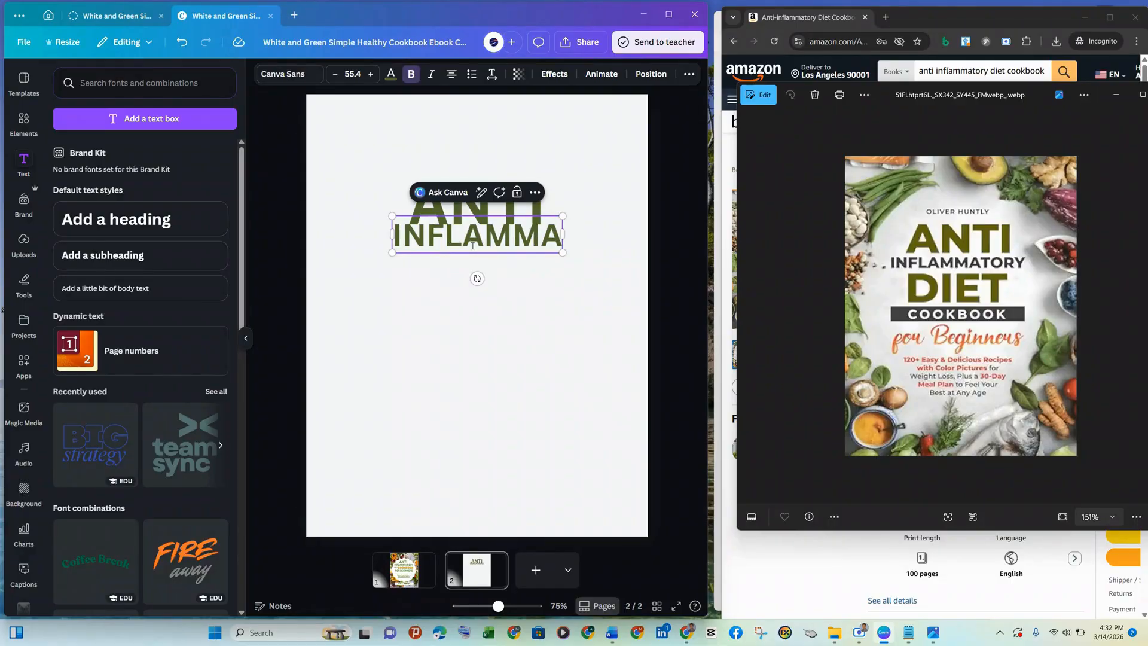
{"action": "type", "text": "TORY"}
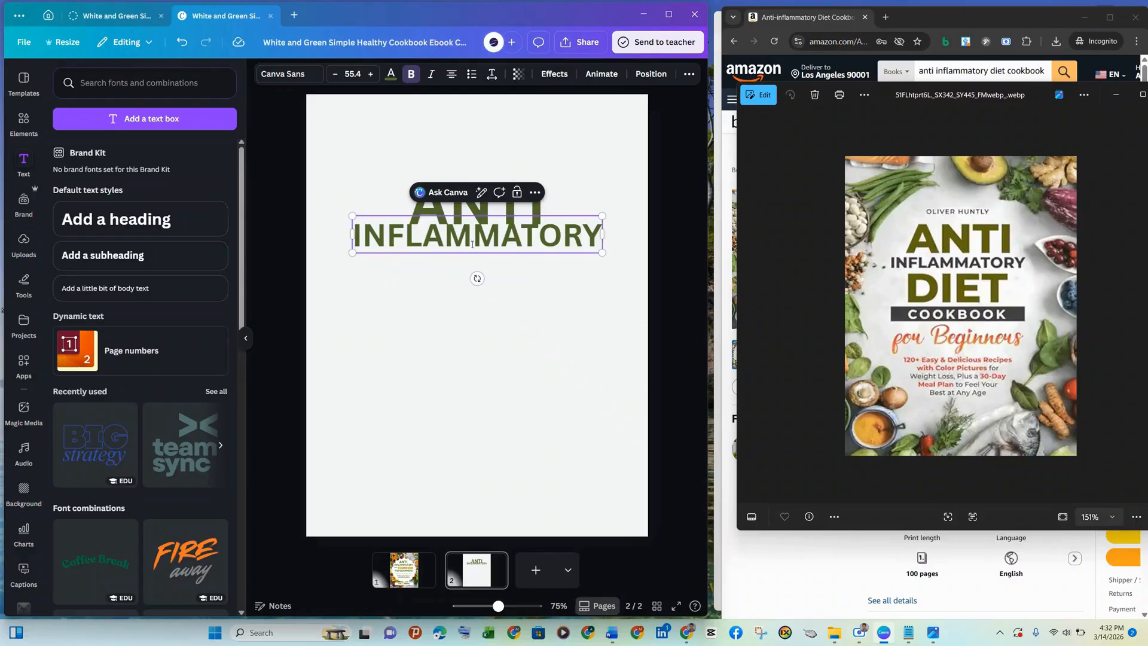
{"action": "left_click", "coordinate": [543, 279]}
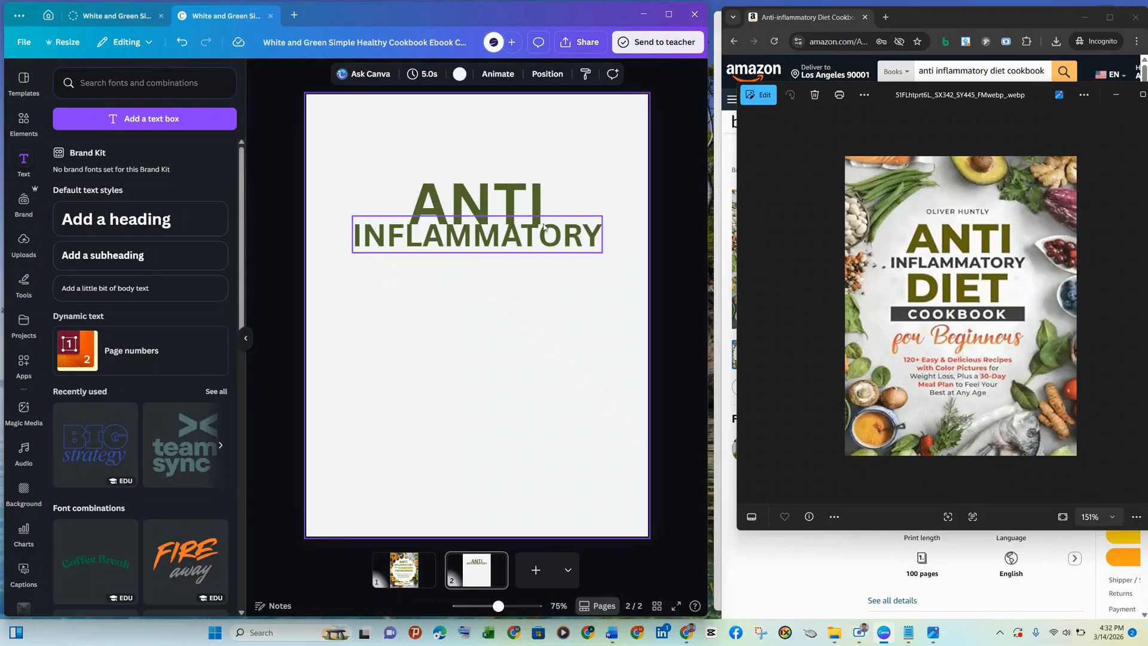
Move "INFLAMMATORY" slightly down, set its font size to 36 and centre it horizontally on the page
{"action": "mouse_move", "coordinate": [543, 227]}
{"action": "left_mouse_down"}
{"action": "mouse_move", "coordinate": [549, 249]}
{"action": "mouse_move", "coordinate": [547, 237]}
{"action": "left_mouse_up"}
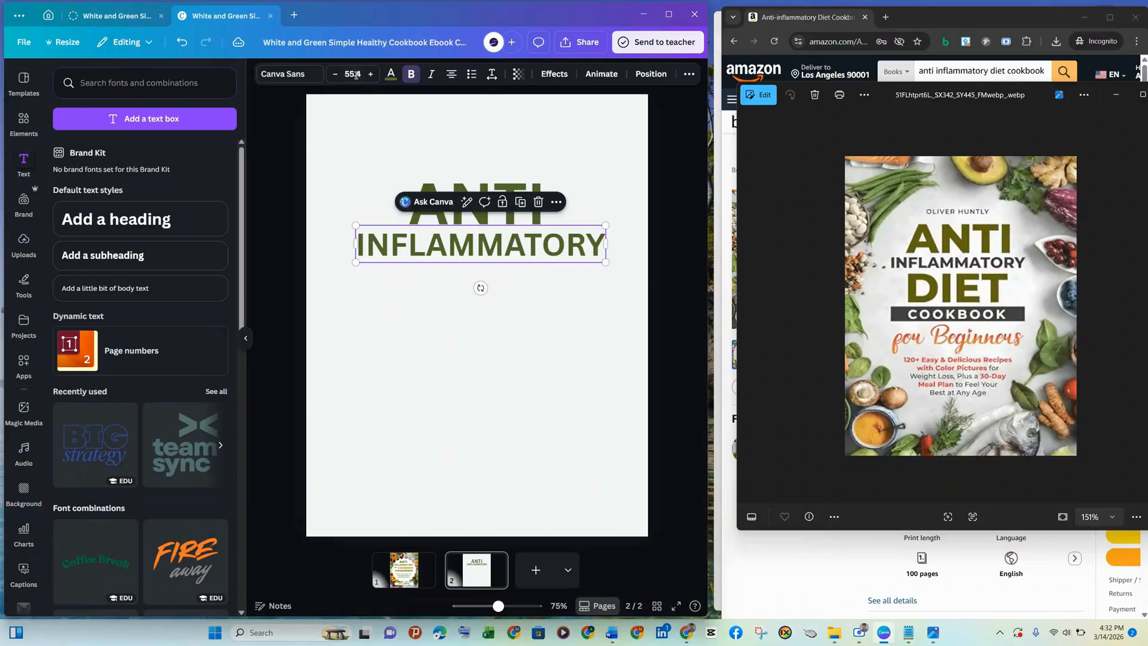
{"action": "left_click", "coordinate": [354, 74]}
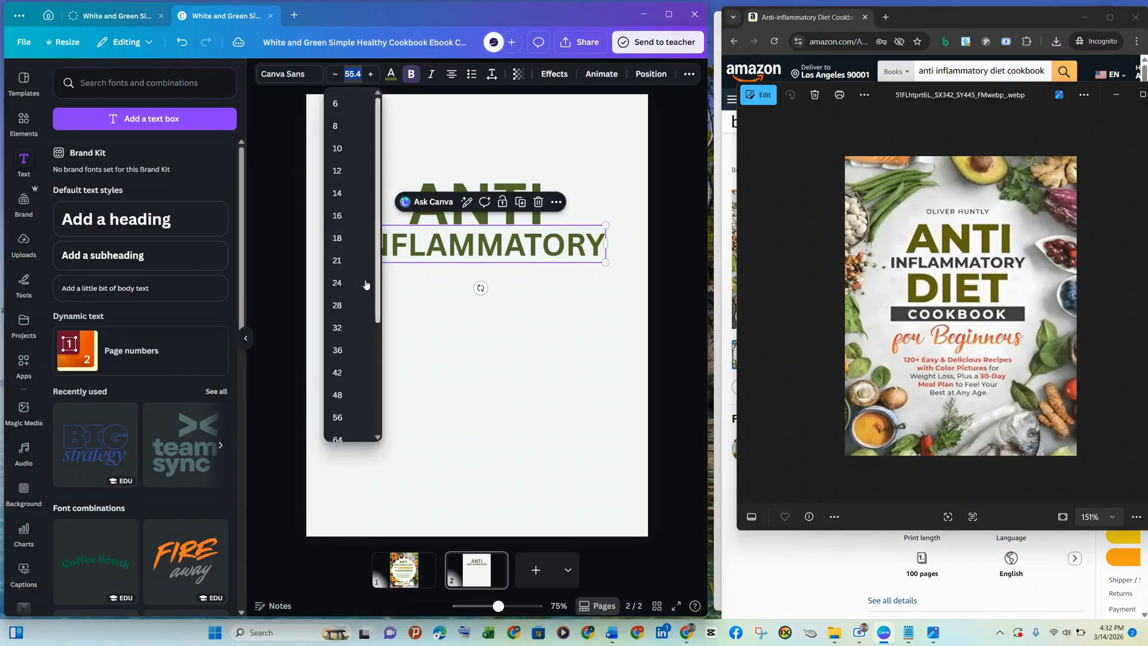
{"action": "left_click", "coordinate": [352, 349]}
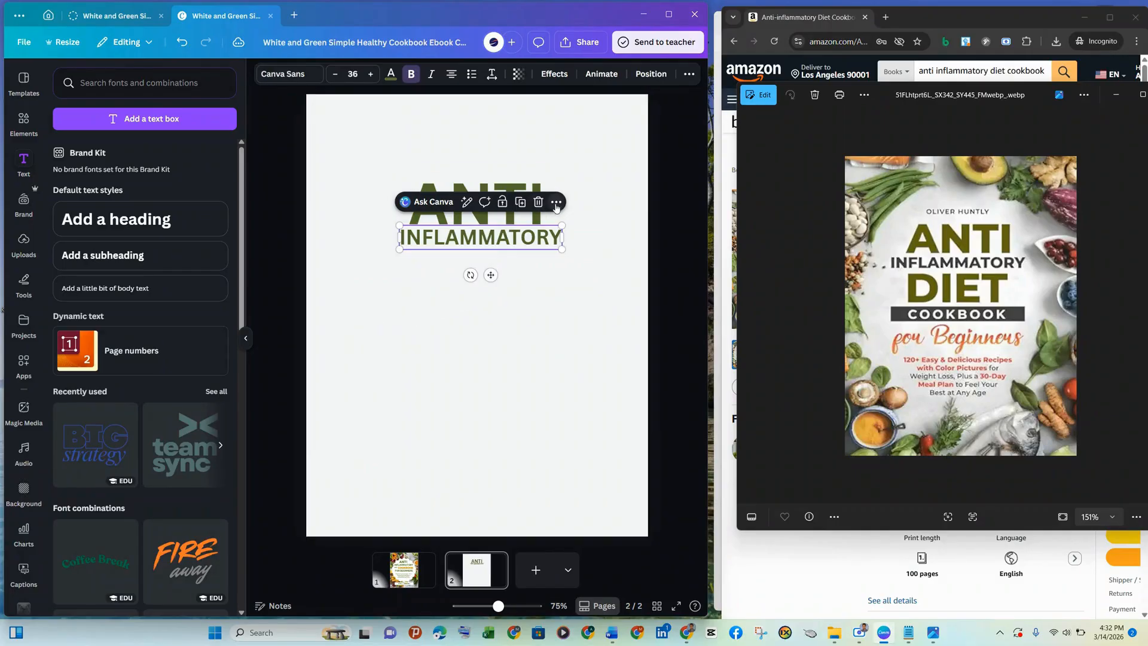
{"action": "left_click", "coordinate": [556, 202]}
{"action": "mouse_move", "coordinate": [589, 362]}
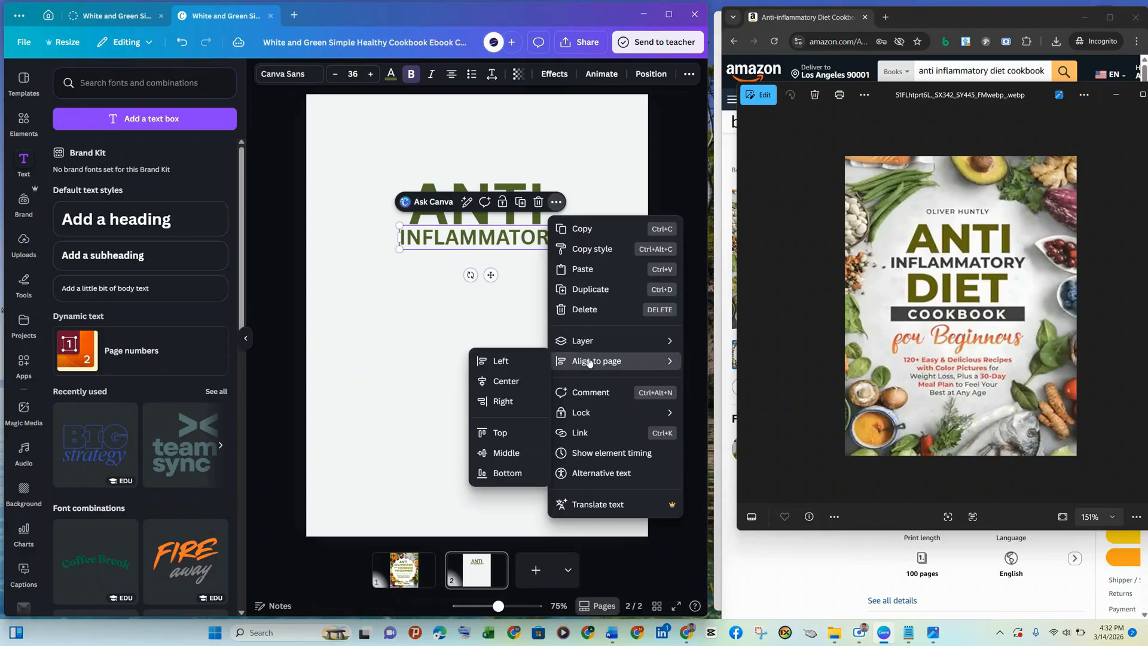
{"action": "left_click", "coordinate": [511, 386]}
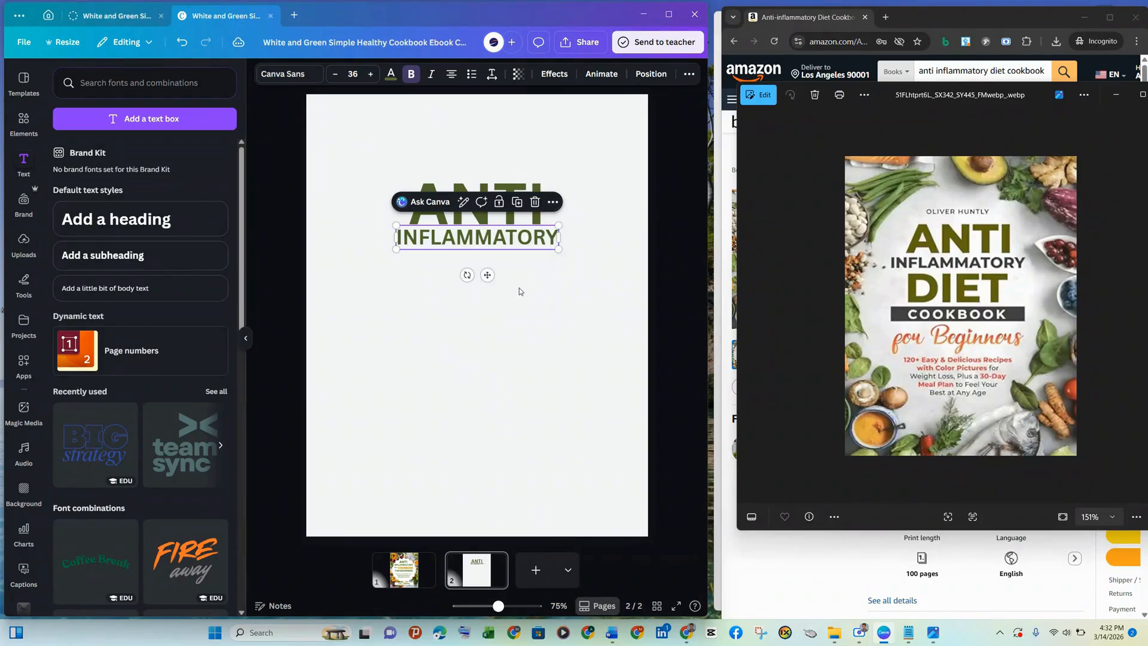
{"action": "left_click", "coordinate": [502, 286]}
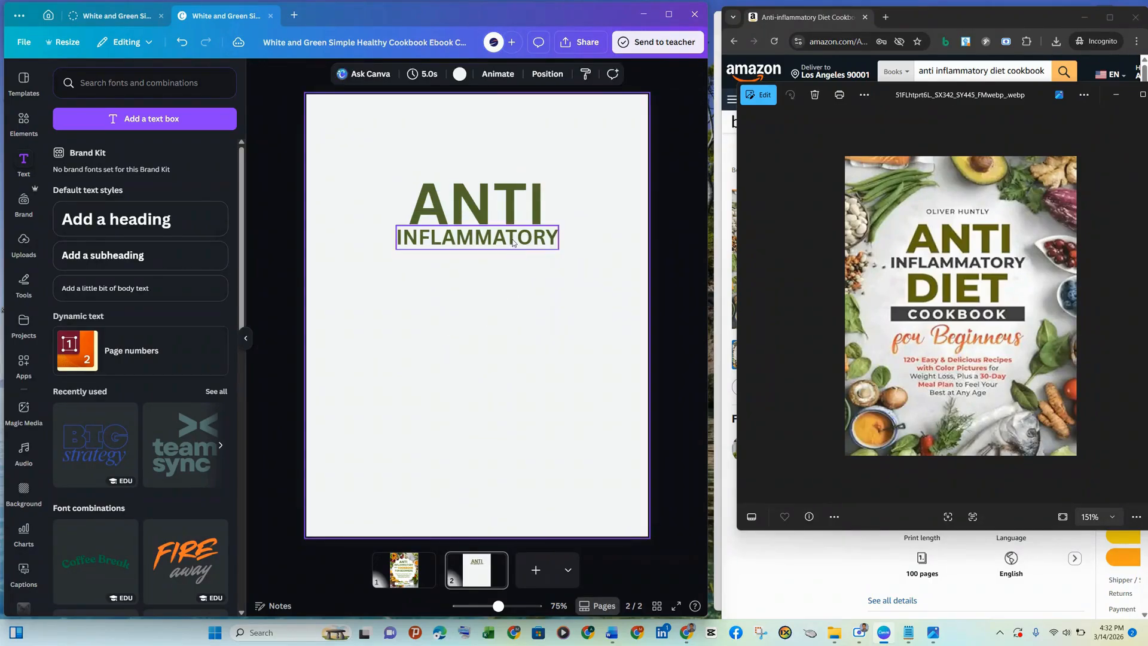
Colour the "INFLAMMATORY" text with the custom dark brown #4C3838 after trying black
{"action": "left_click", "coordinate": [514, 243]}
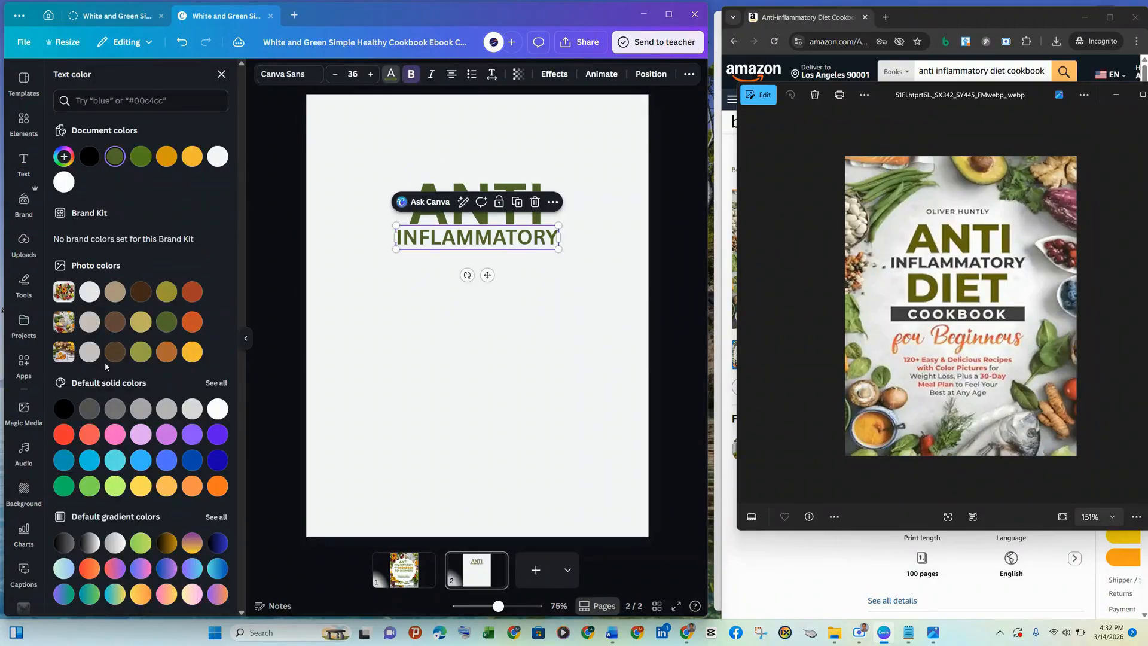
{"action": "left_click", "coordinate": [91, 161]}
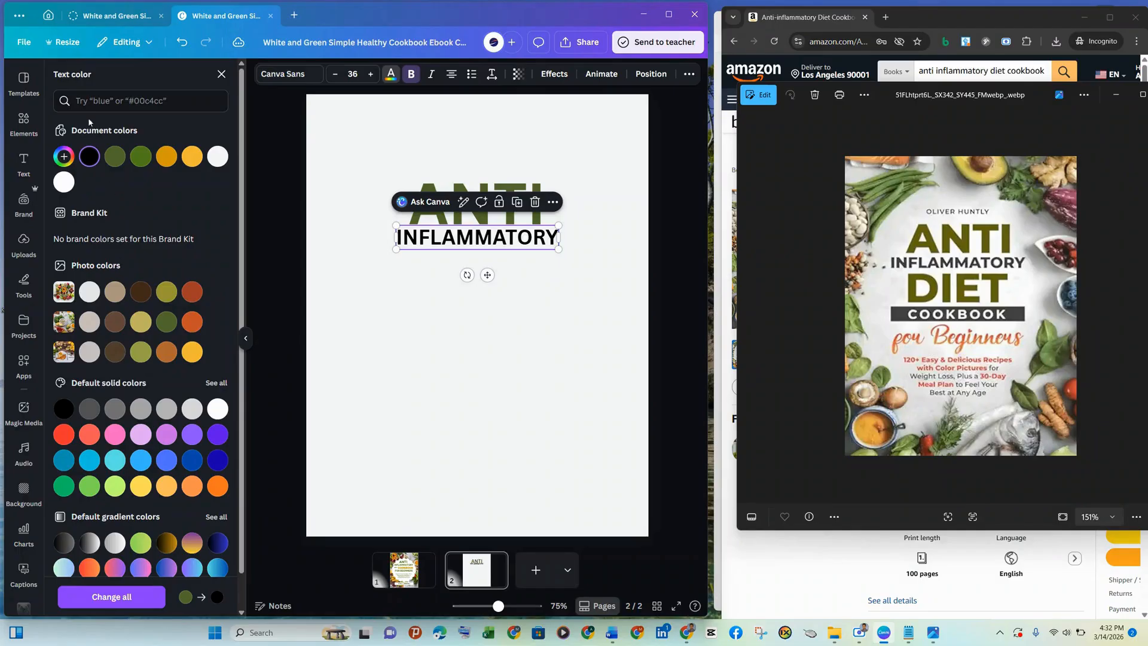
{"action": "left_click", "coordinate": [62, 155]}
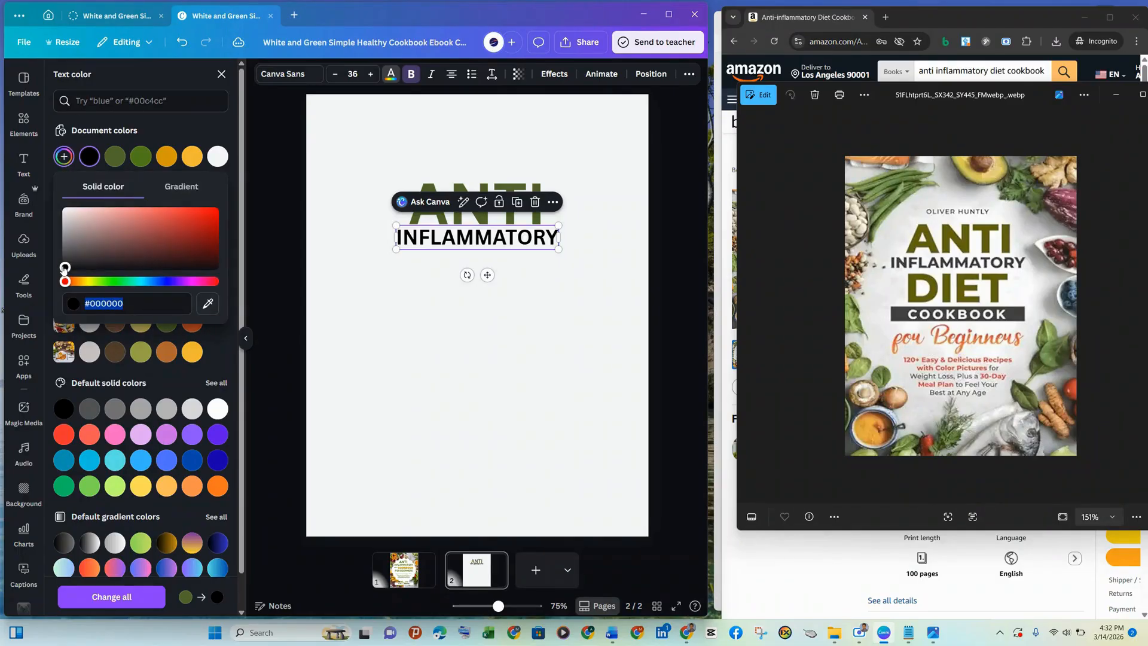
{"action": "left_click_drag", "start_coordinate": [64, 269], "coordinate": [105, 252]}
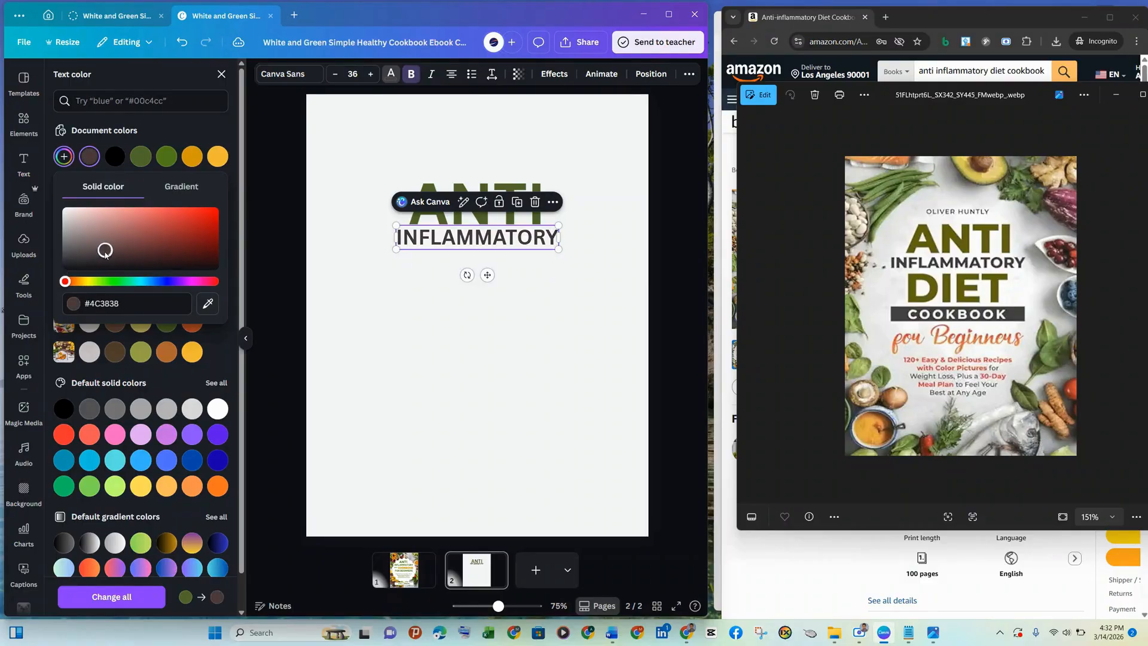
{"action": "left_click", "coordinate": [552, 343]}
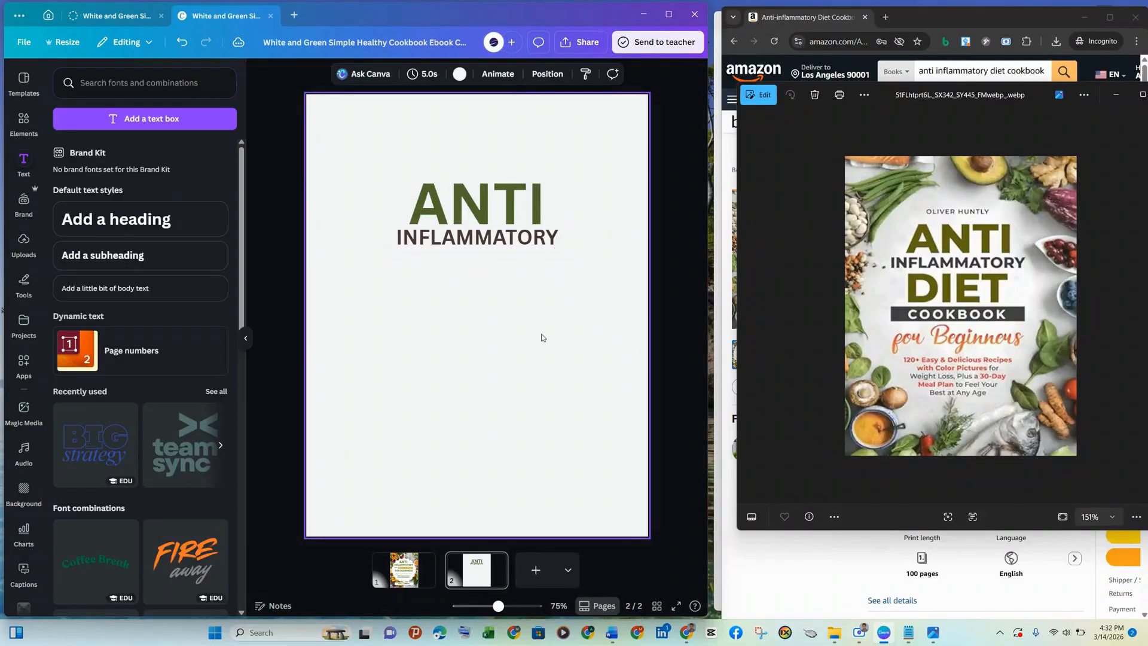
Duplicate the "ANTI" heading, place the copy below "INFLAMMATORY" and change its text to "DIET"
{"action": "left_click", "coordinate": [522, 207]}
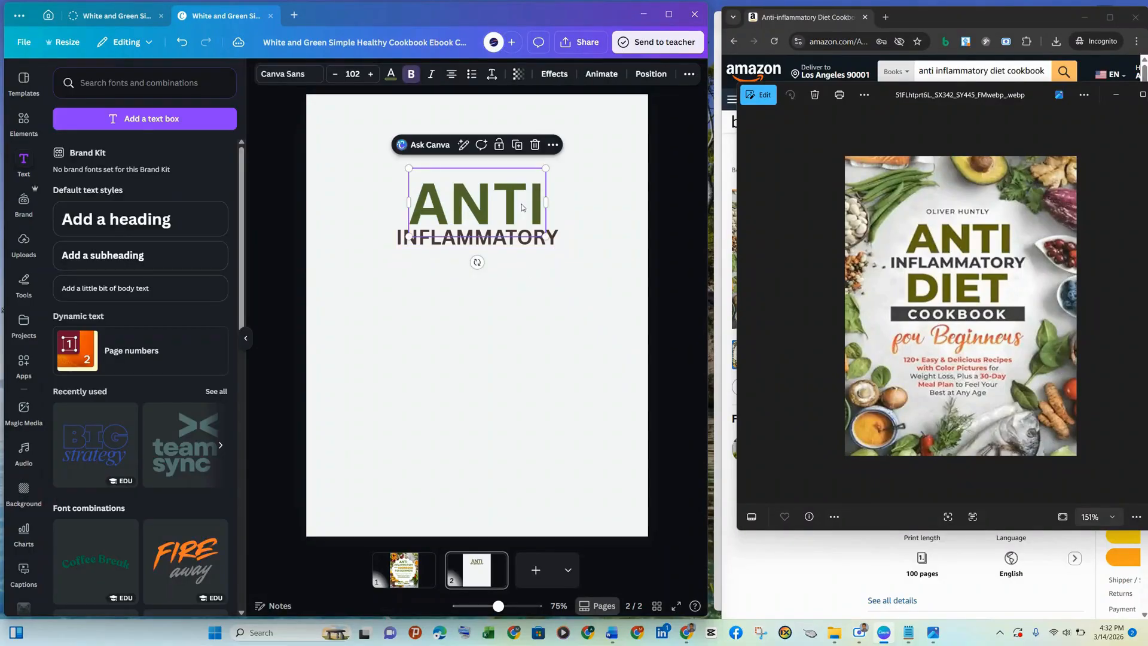
{"action": "key", "text": "ctrl+d"}
{"action": "left_click_drag", "start_coordinate": [529, 203], "coordinate": [523, 261]}
{"action": "double_click", "coordinate": [523, 261]}
{"action": "type", "text": "DIET"}
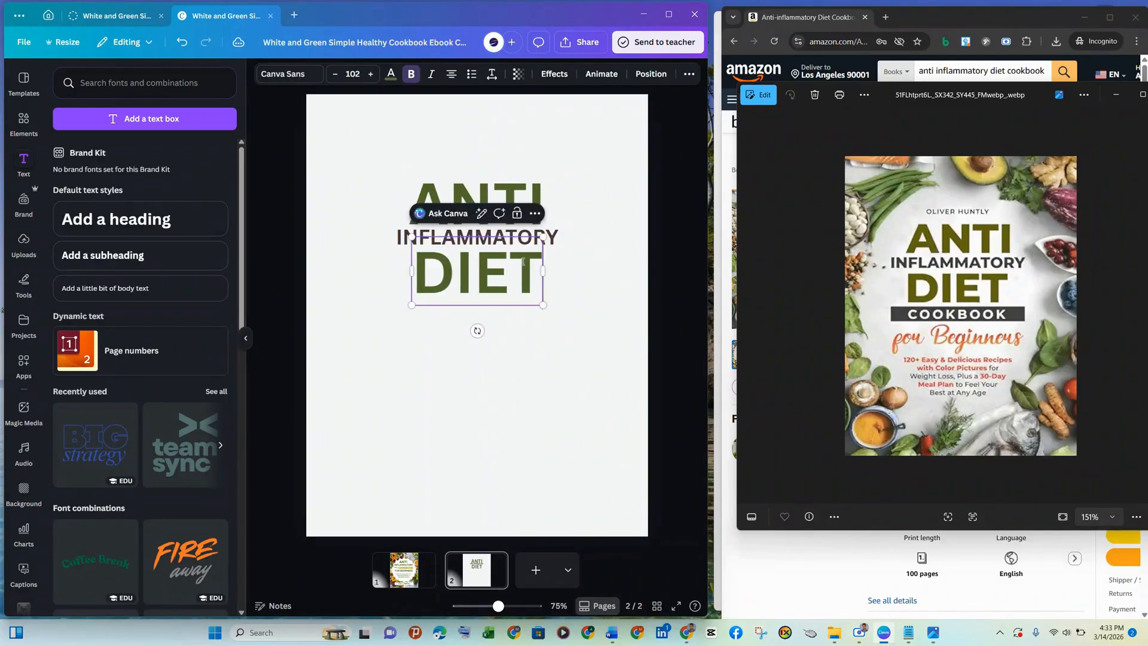
{"action": "left_click", "coordinate": [558, 383]}
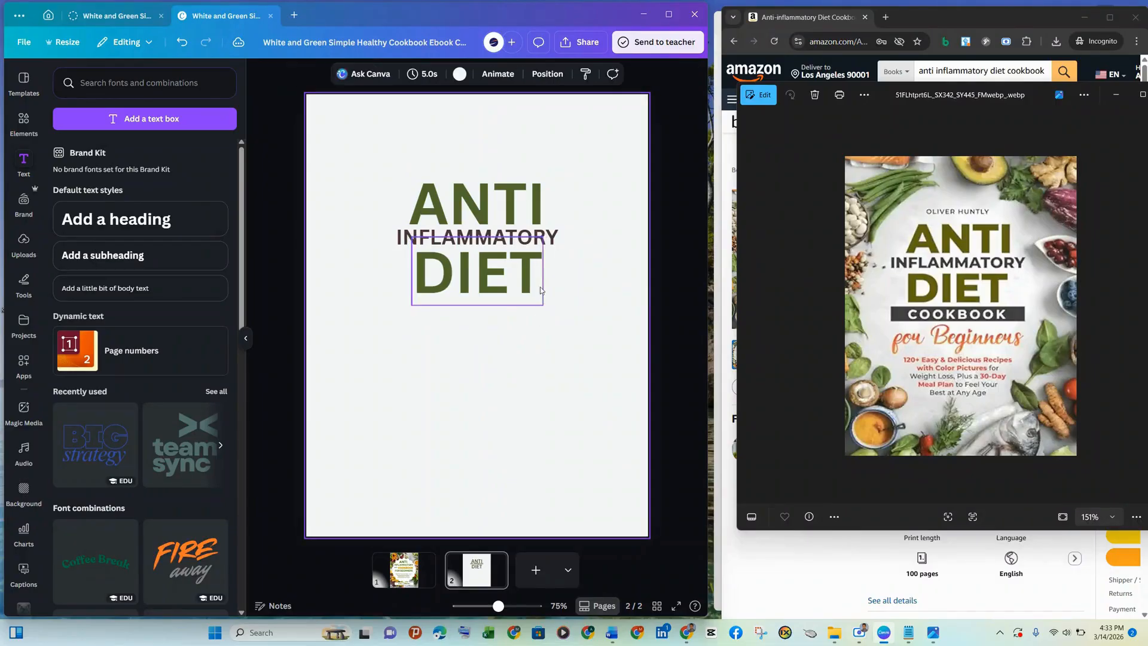
Add a square from the basic shapes to page 2
{"action": "left_click", "coordinate": [24, 122]}
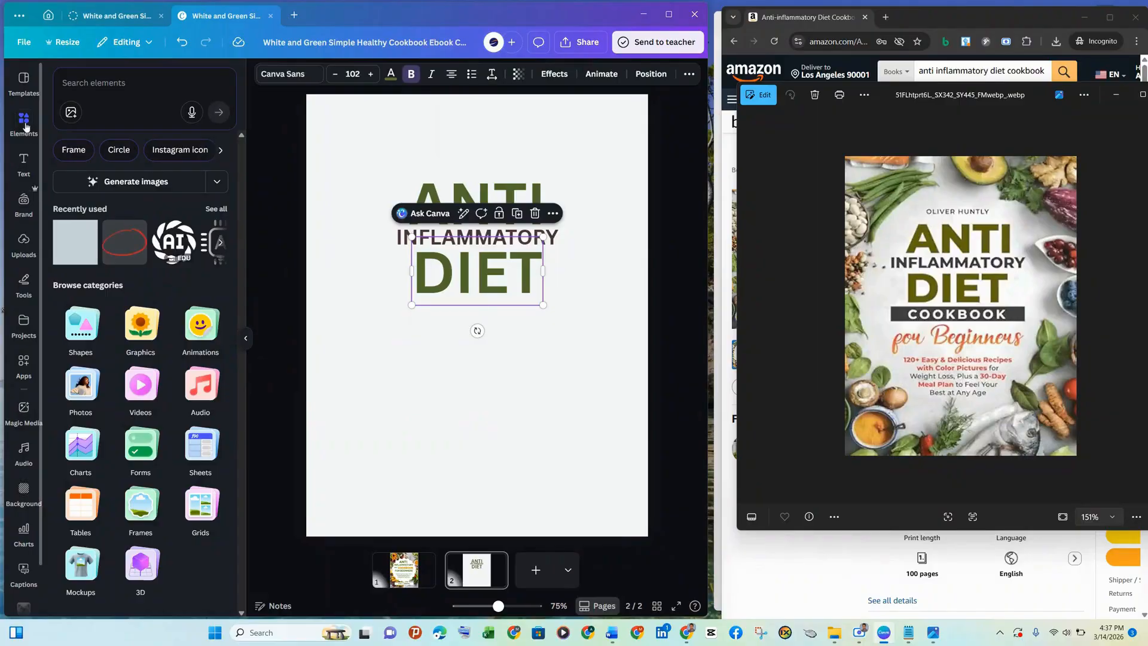
{"action": "left_click", "coordinate": [26, 127]}
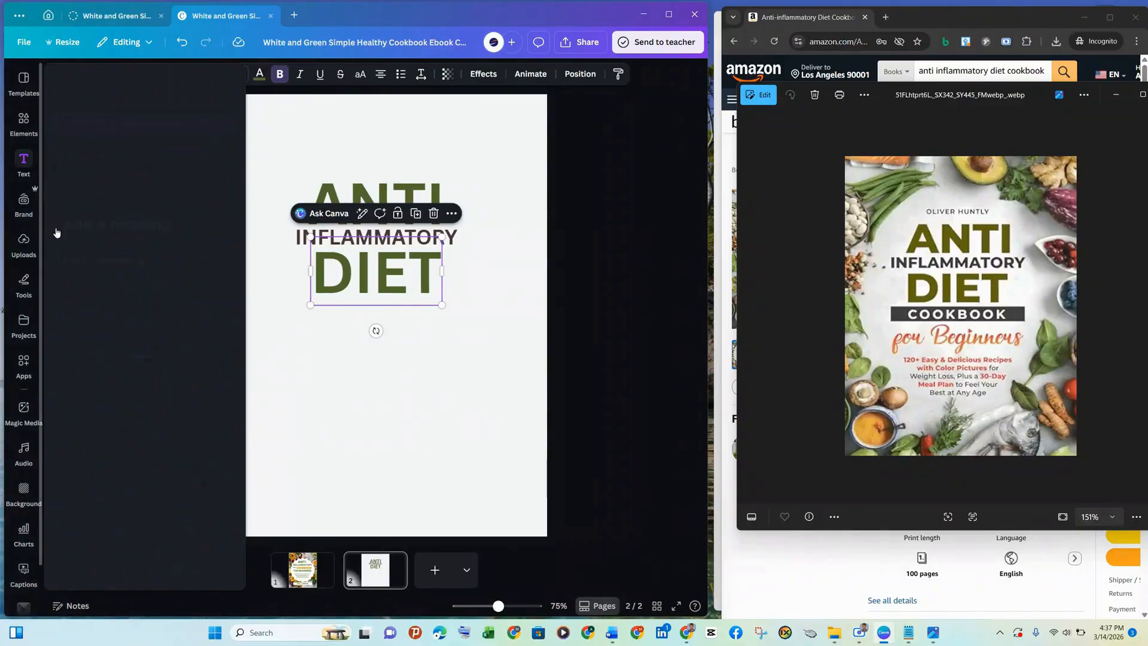
{"action": "left_click", "coordinate": [26, 130]}
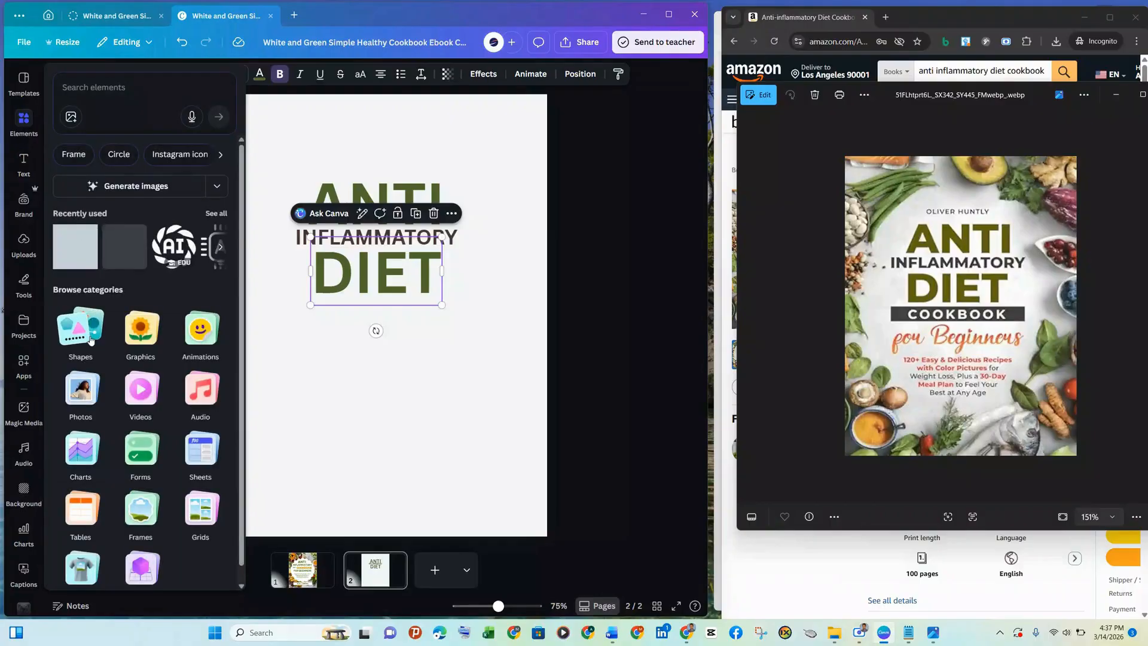
{"action": "left_click", "coordinate": [90, 340]}
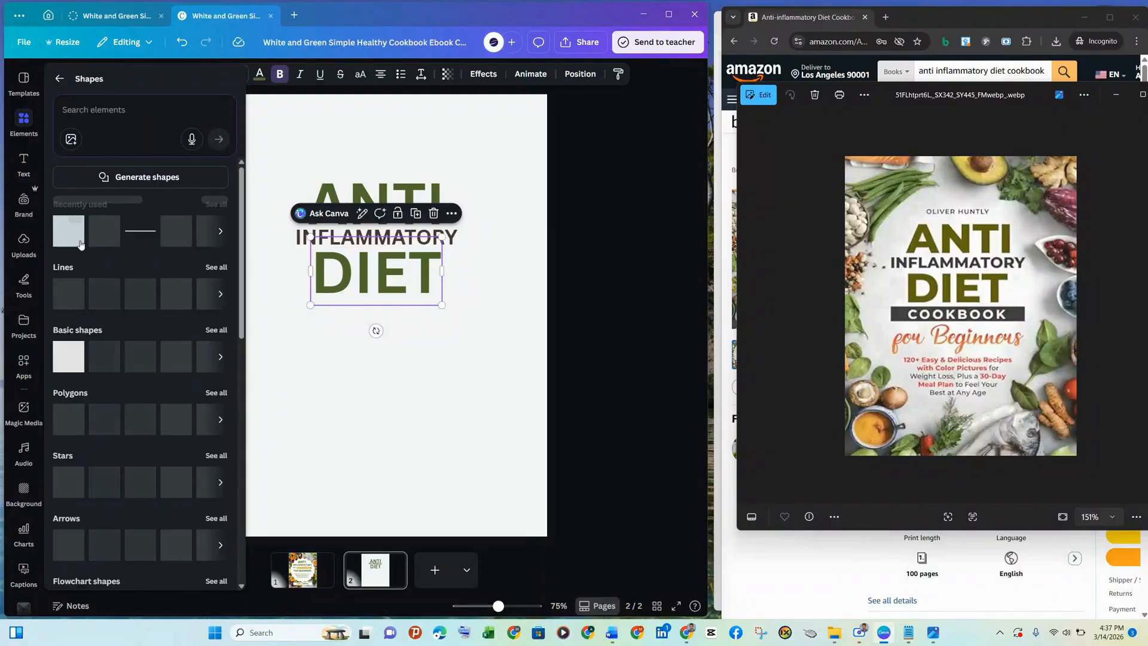
{"action": "left_click", "coordinate": [69, 356]}
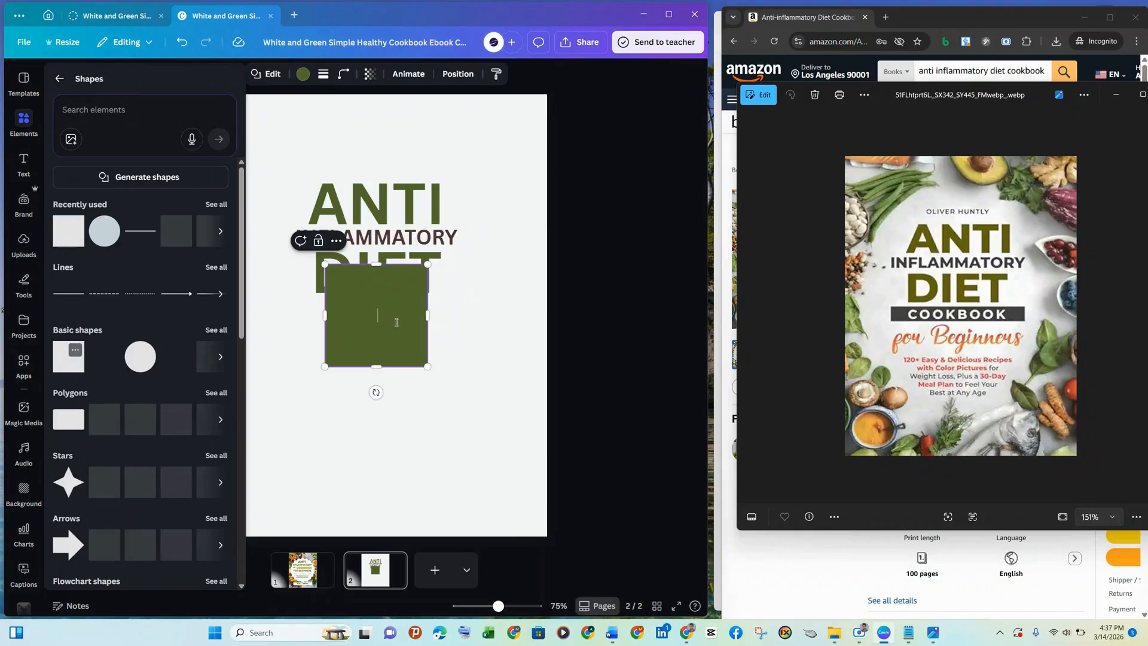
Move the square down and reshape it into a thin, wide bar directly beneath "DIET", extending past the title text on both sides
{"action": "left_click", "coordinate": [510, 333]}
{"action": "left_click_drag", "start_coordinate": [409, 338], "coordinate": [409, 372]}
{"action": "left_click_drag", "start_coordinate": [321, 351], "coordinate": [272, 349]}
{"action": "left_click_drag", "start_coordinate": [429, 347], "coordinate": [479, 349]}
{"action": "left_click_drag", "start_coordinate": [377, 401], "coordinate": [372, 322]}
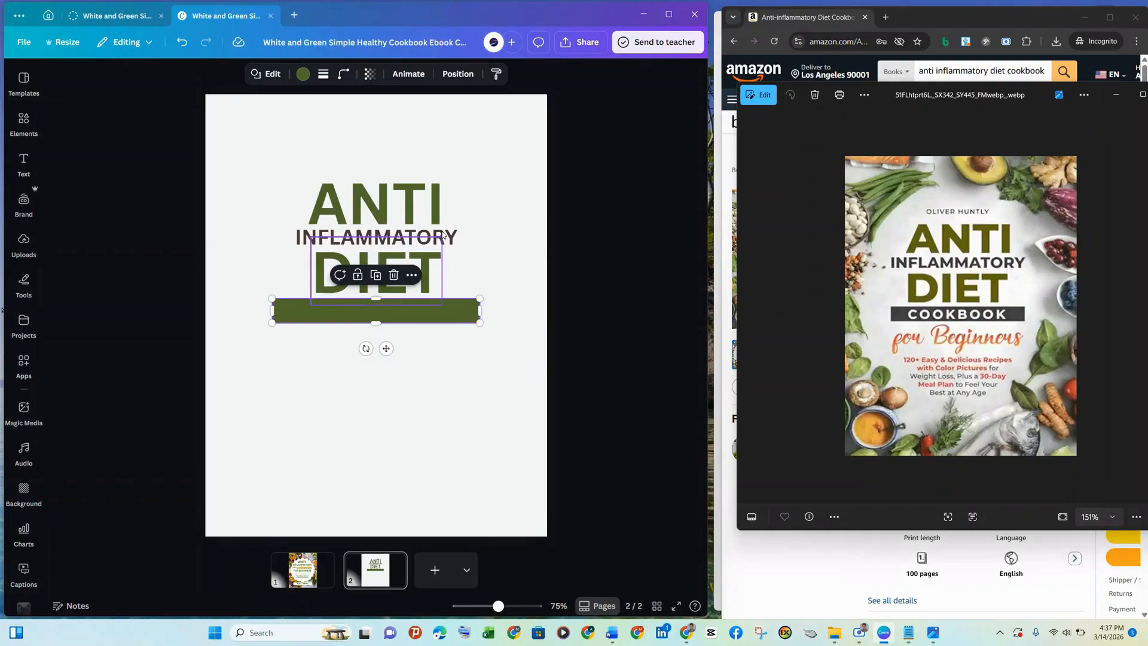
Duplicate the "INFLAMMATORY" text and place the copy centred over the bar below "DIET"
{"action": "left_click", "coordinate": [447, 242]}
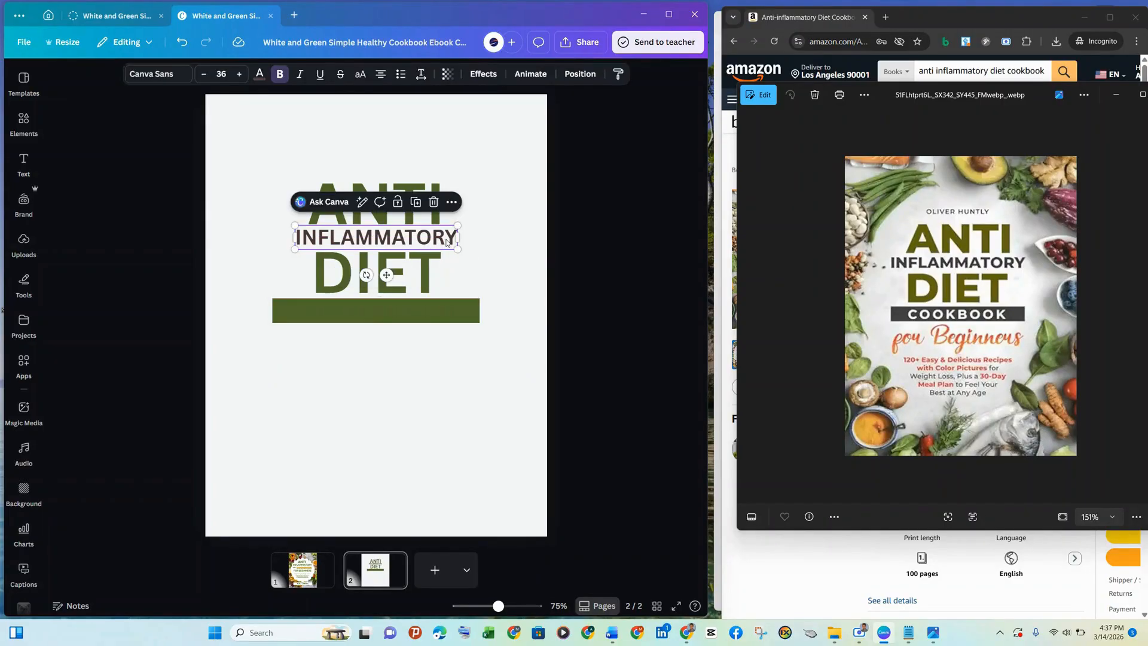
{"action": "key", "text": "ctrl+d"}
{"action": "left_click_drag", "start_coordinate": [440, 245], "coordinate": [433, 314]}
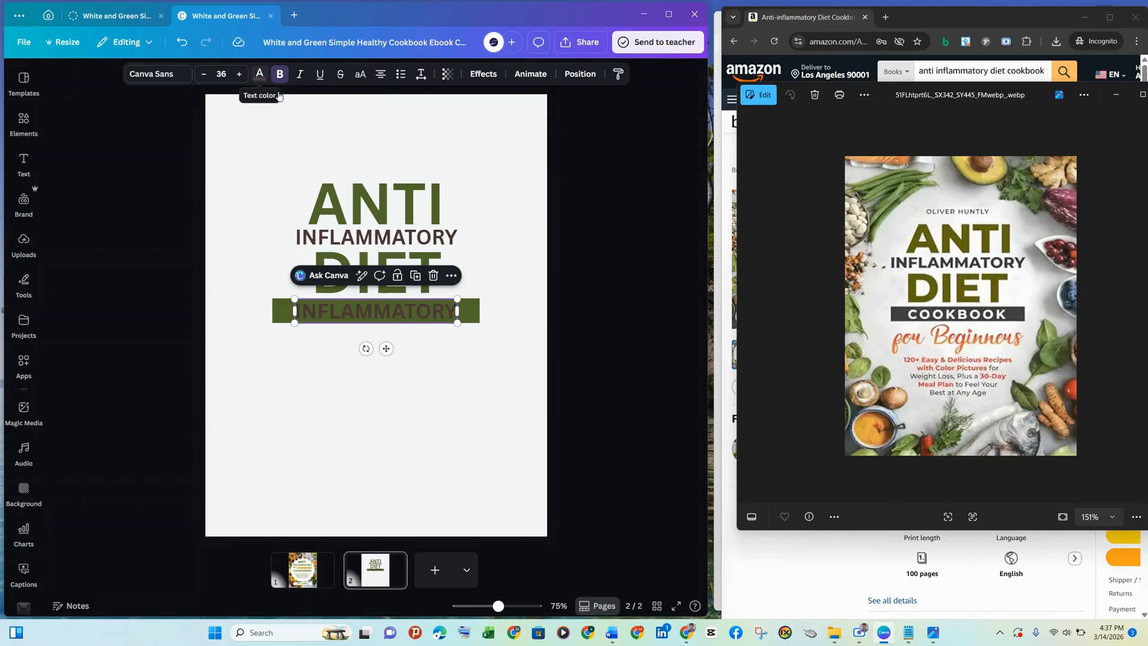
Recolour the bar with a custom near-black shade after trying dark brown #4C3838 and dark grey
{"action": "left_click", "coordinate": [476, 311]}
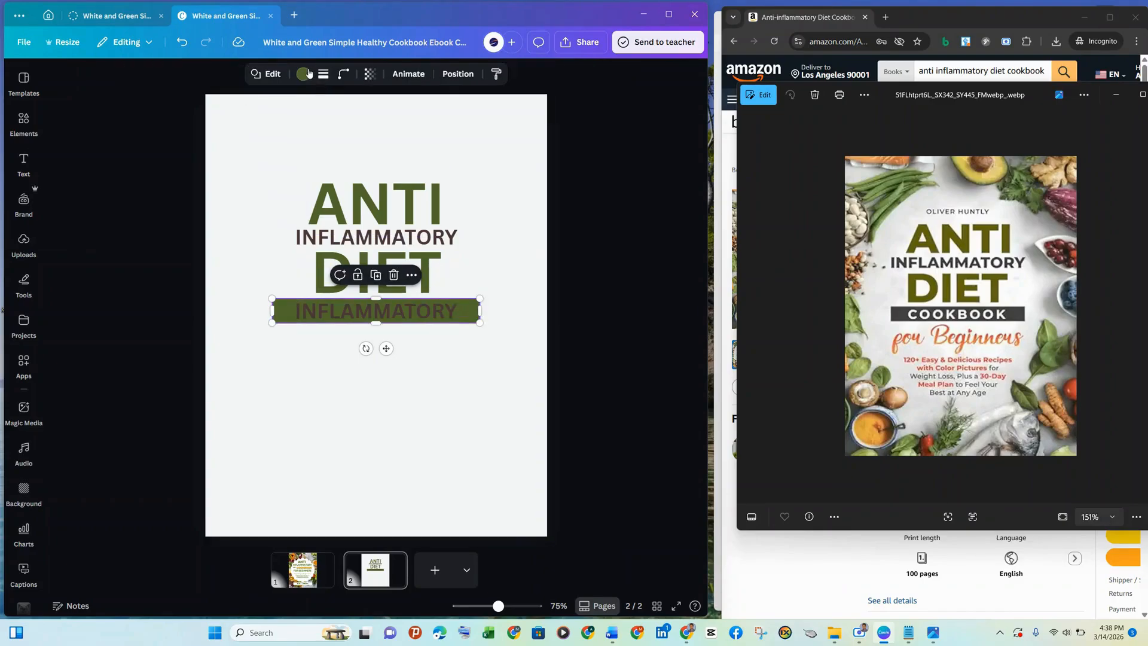
{"action": "left_click", "coordinate": [295, 75]}
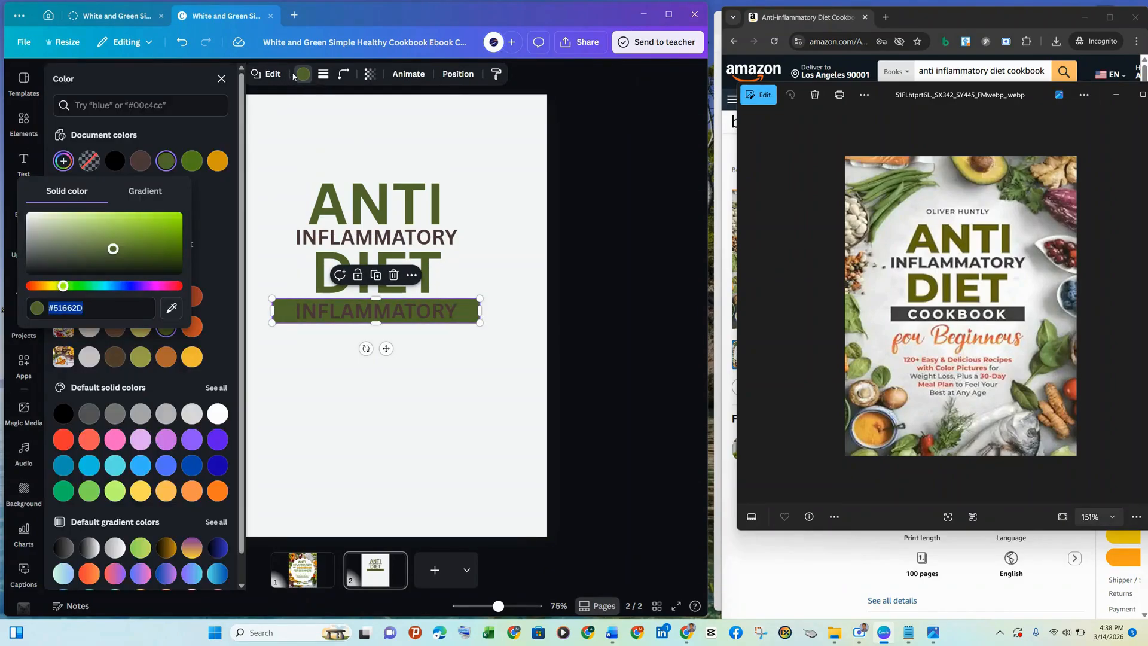
{"action": "left_click", "coordinate": [141, 162]}
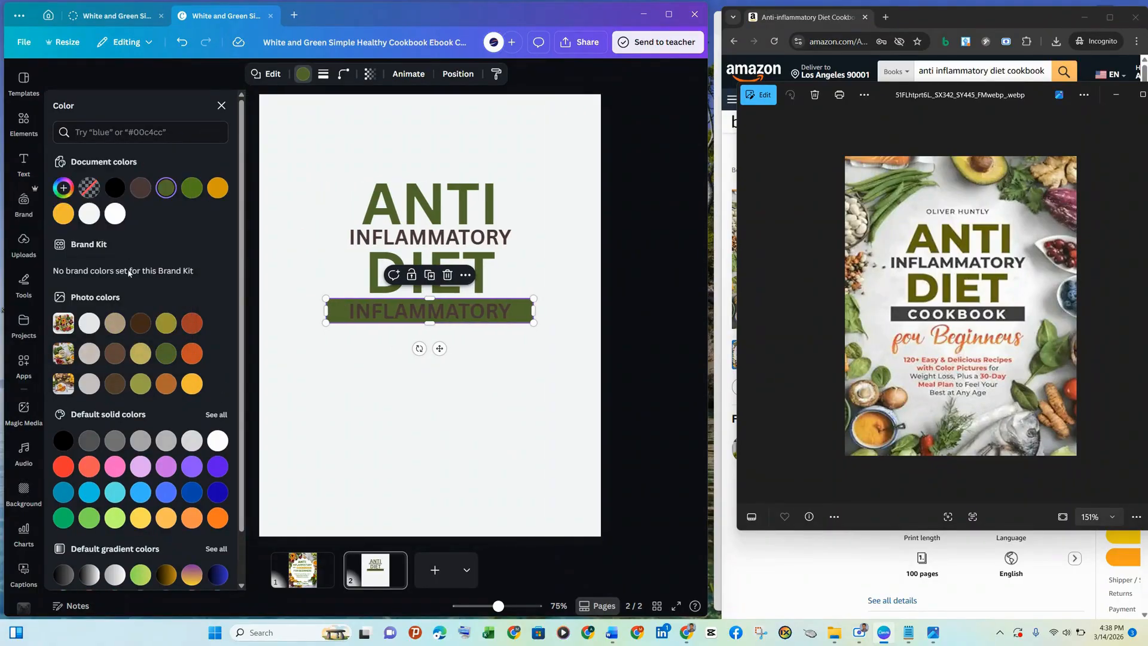
{"action": "left_click", "coordinate": [140, 195]}
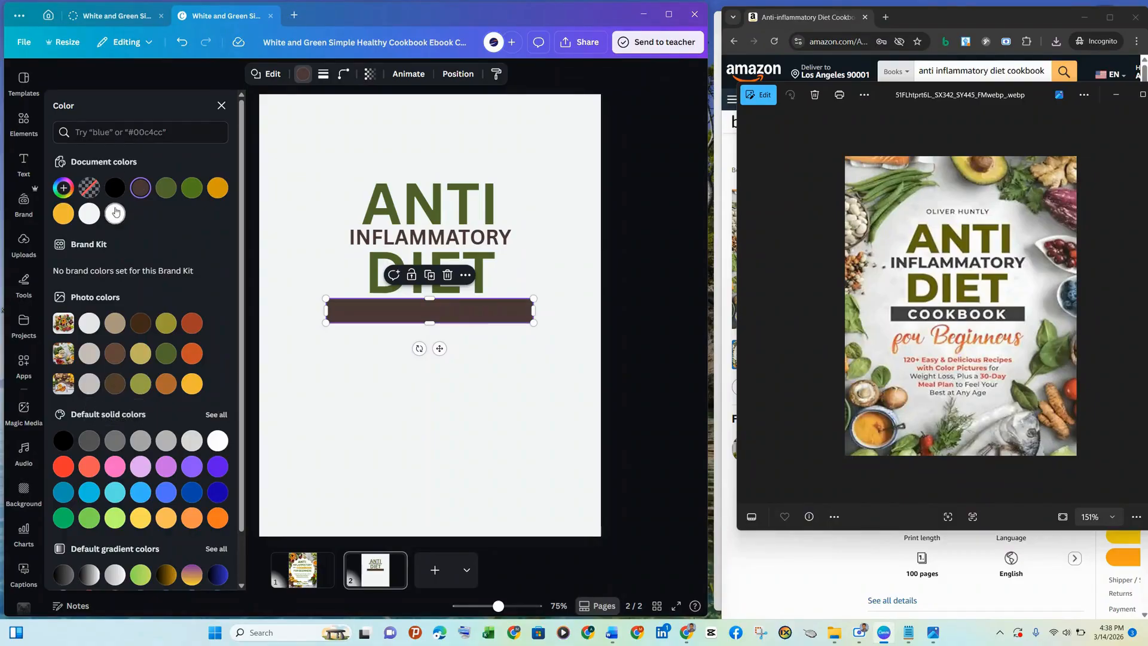
{"action": "left_click", "coordinate": [90, 440]}
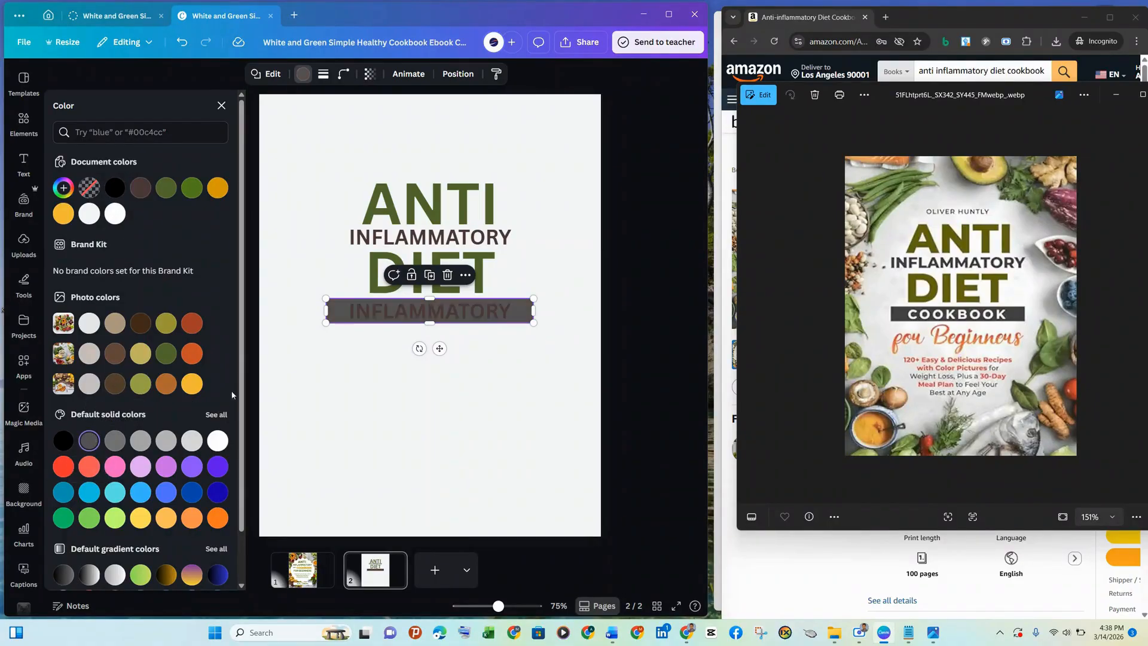
{"action": "left_click", "coordinate": [141, 188]}
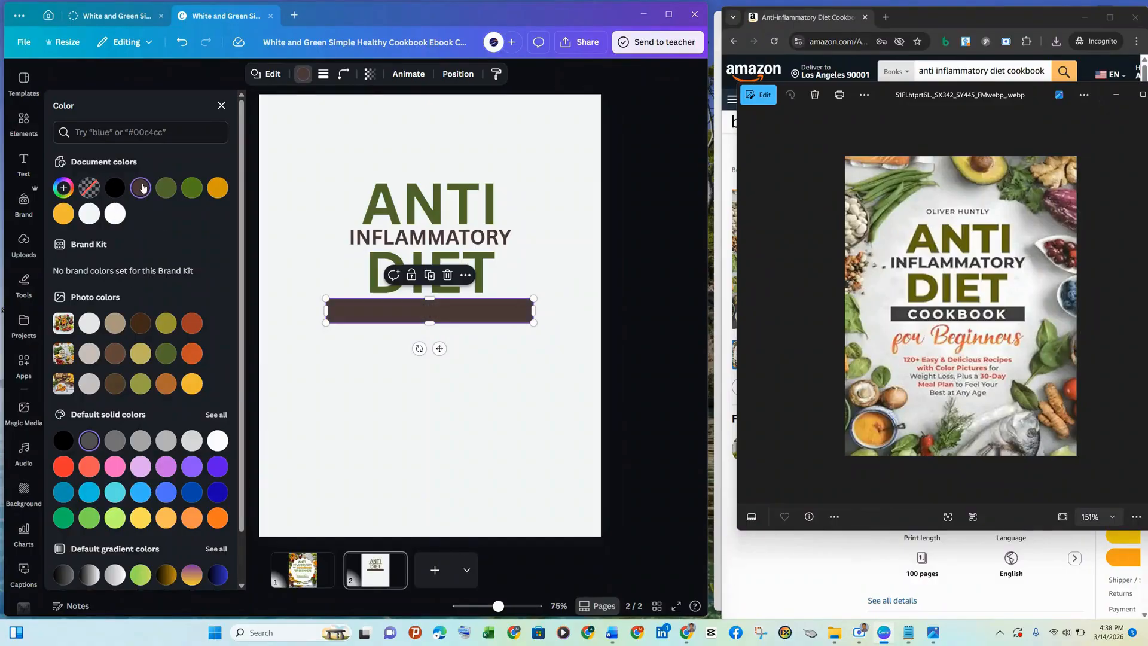
{"action": "left_click", "coordinate": [62, 188]}
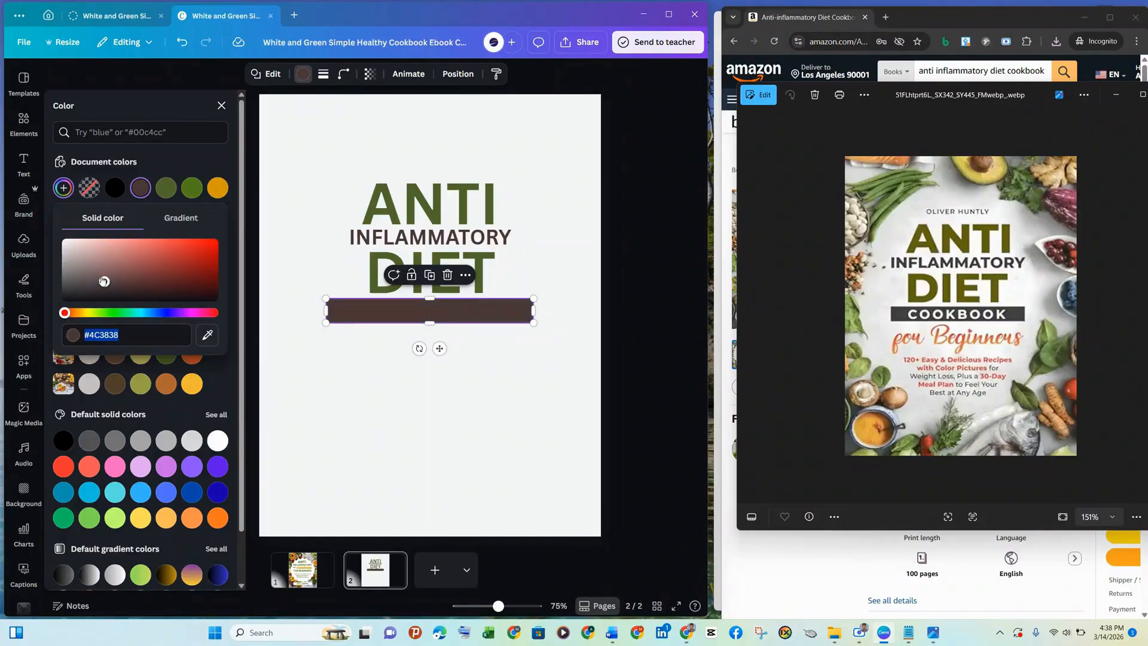
{"action": "left_click_drag", "start_coordinate": [104, 281], "coordinate": [59, 292]}
Colour the "INFLAMMATORY" copy on the bar white and change its text to "COOKBOOK"
{"action": "left_click", "coordinate": [393, 309]}
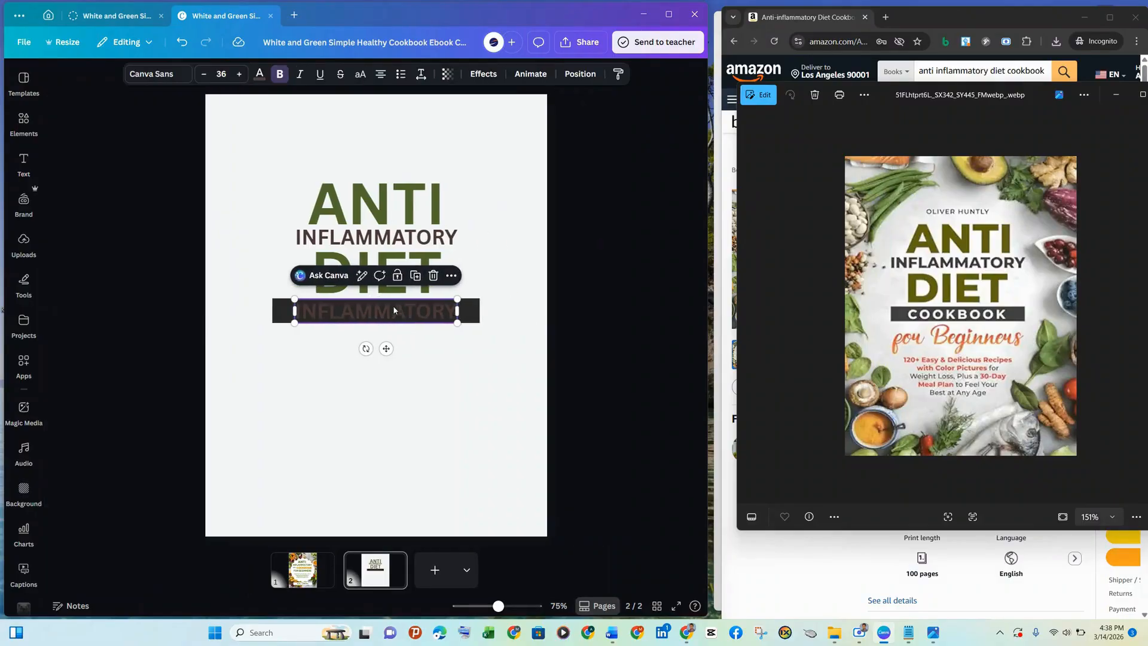
{"action": "left_click", "coordinate": [258, 75]}
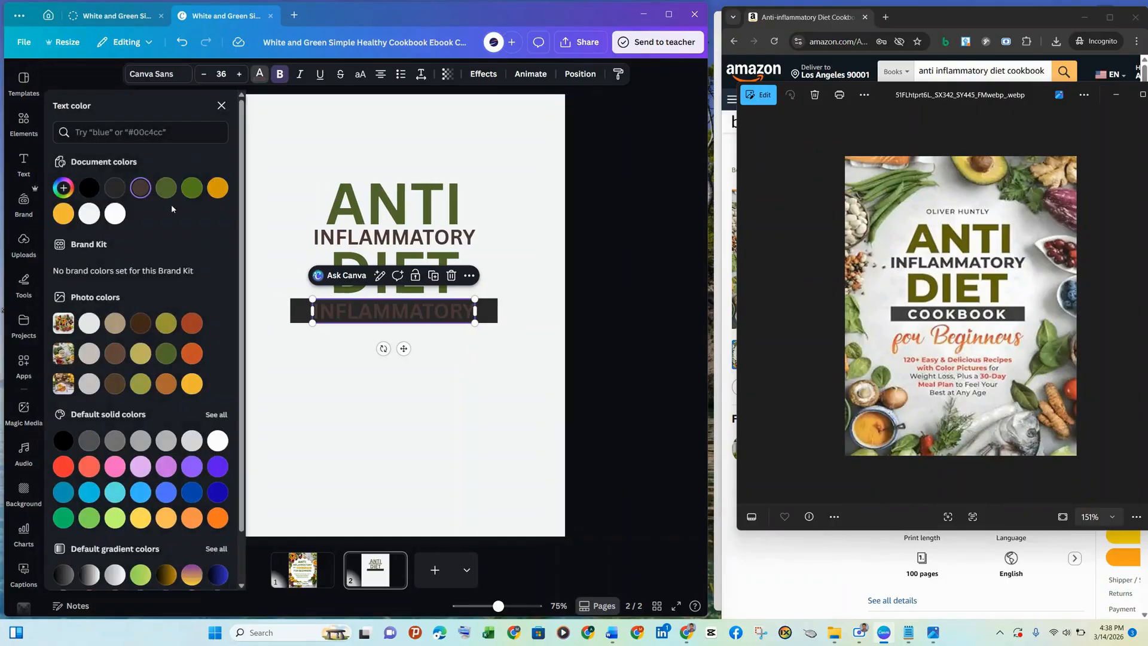
{"action": "left_click", "coordinate": [115, 213]}
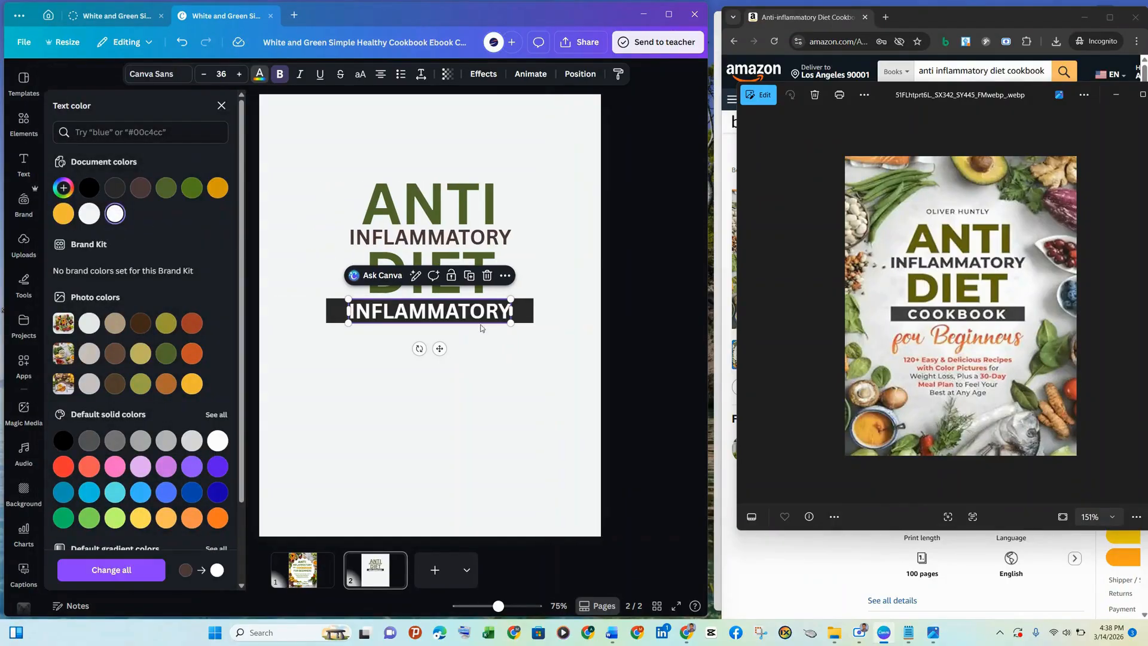
{"action": "double_click", "coordinate": [474, 320]}
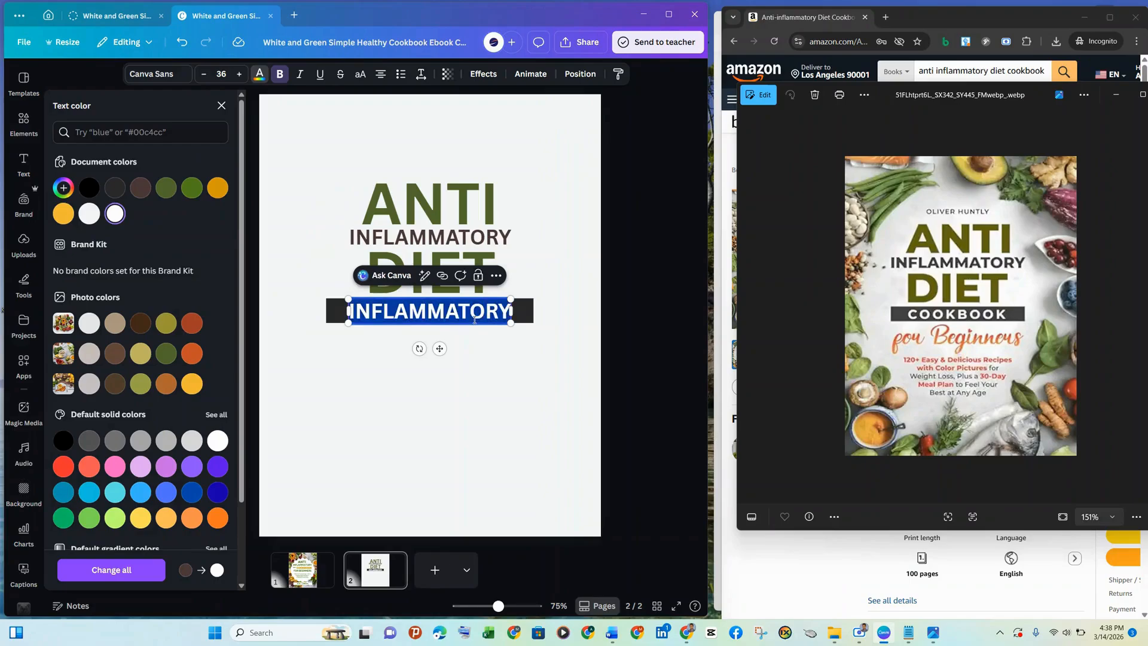
{"action": "type", "text": "COOK"}
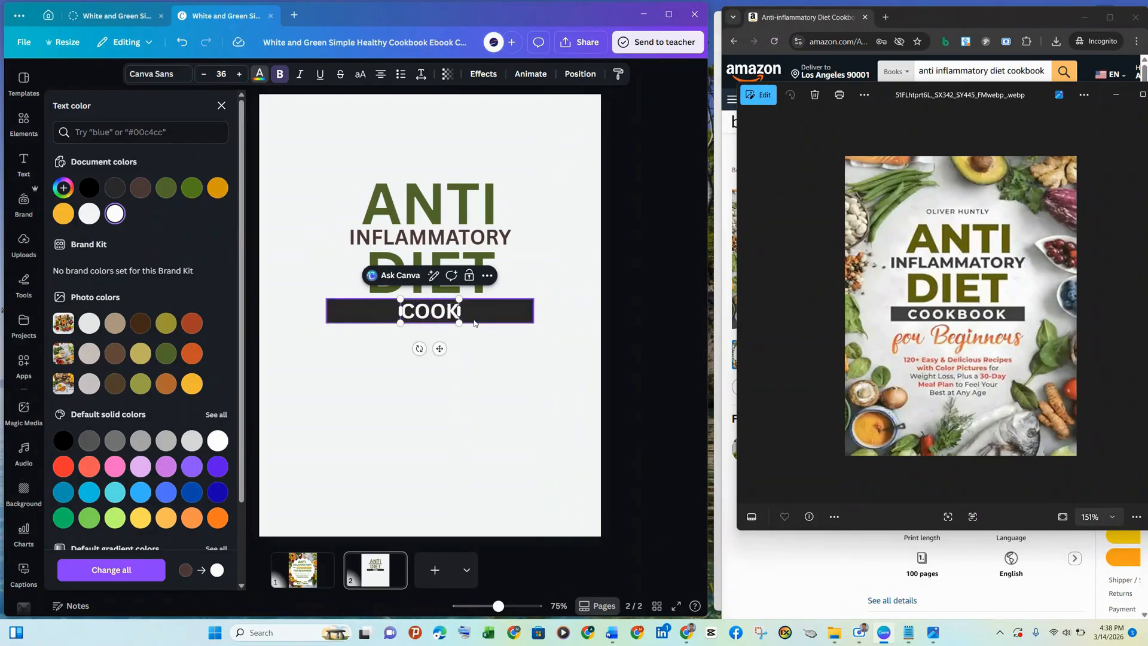
{"action": "type", "text": "BOOK"}
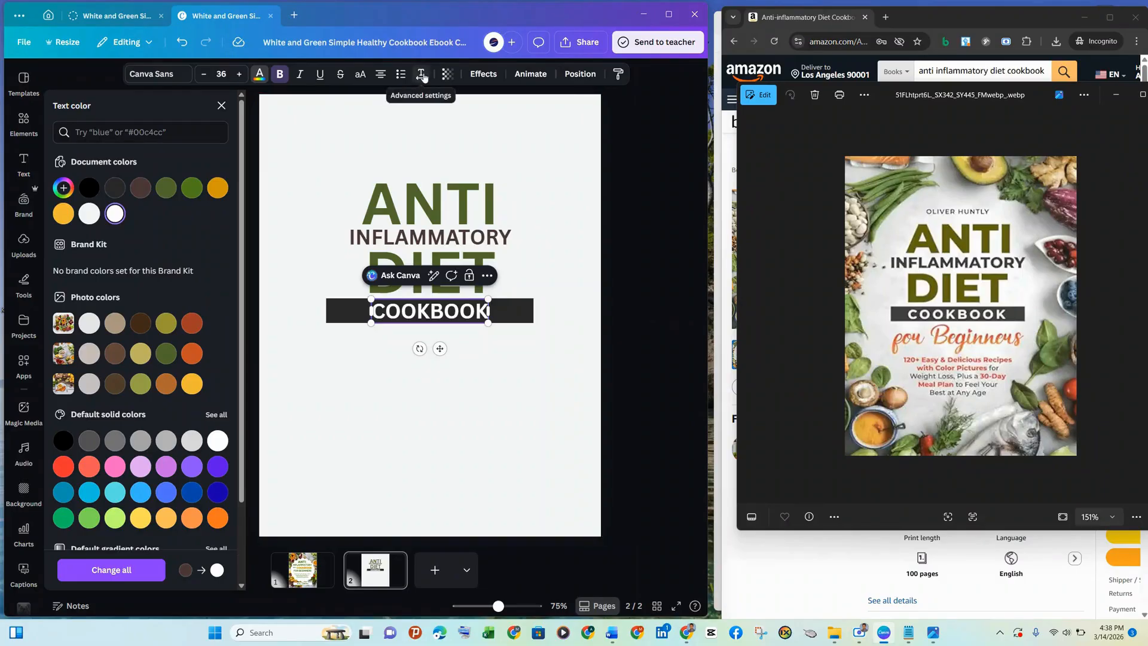
Set the letter spacing of "COOKBOOK" to 215
{"action": "left_click", "coordinate": [422, 74]}
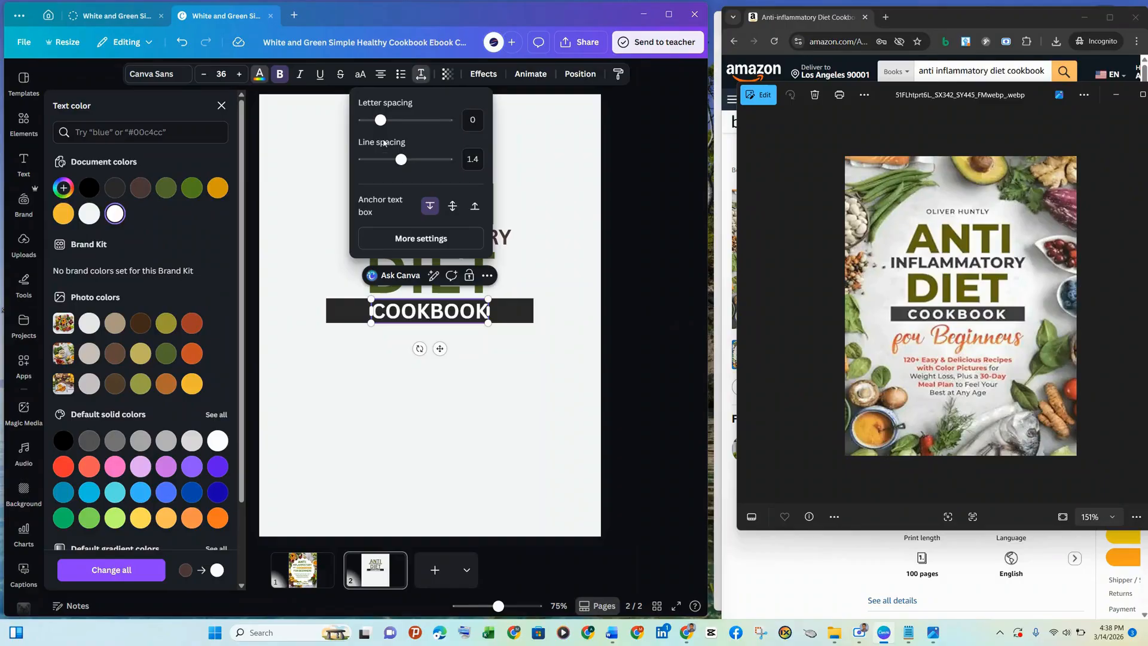
{"action": "mouse_move", "coordinate": [383, 121]}
{"action": "left_mouse_down"}
{"action": "mouse_move", "coordinate": [400, 121]}
{"action": "mouse_move", "coordinate": [350, 121]}
{"action": "mouse_move", "coordinate": [399, 120]}
{"action": "left_mouse_up"}
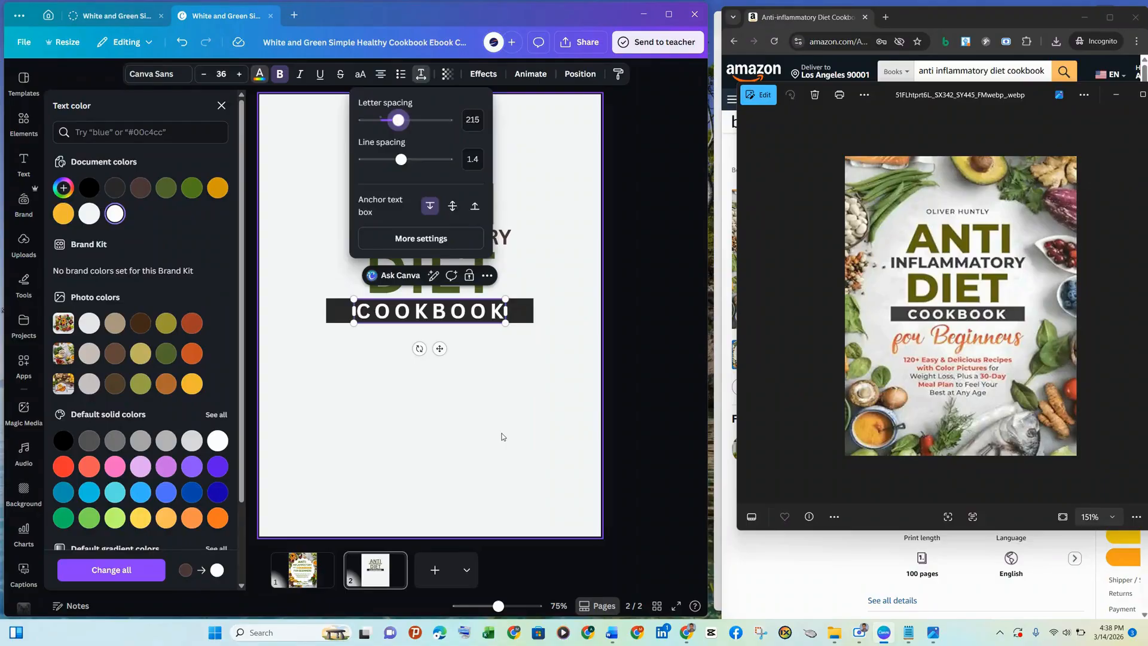
{"action": "left_click", "coordinate": [501, 419]}
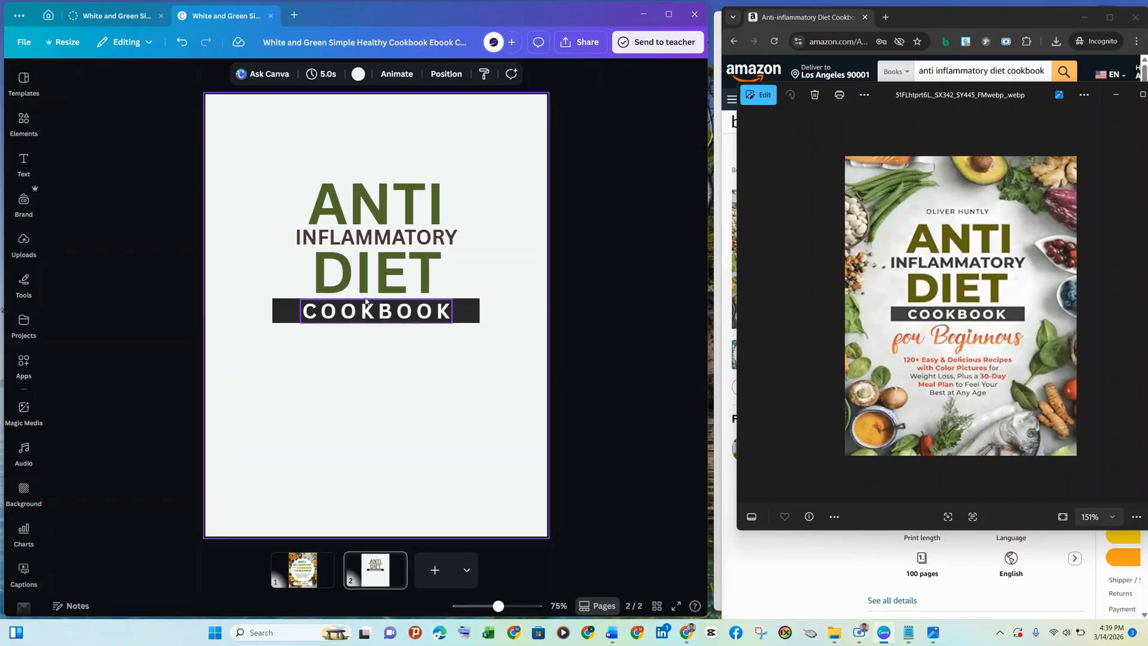
Duplicate the "COOKBOOK" text, place the copy below the bar and colour it with the document's dark brown
{"action": "left_click", "coordinate": [381, 316]}
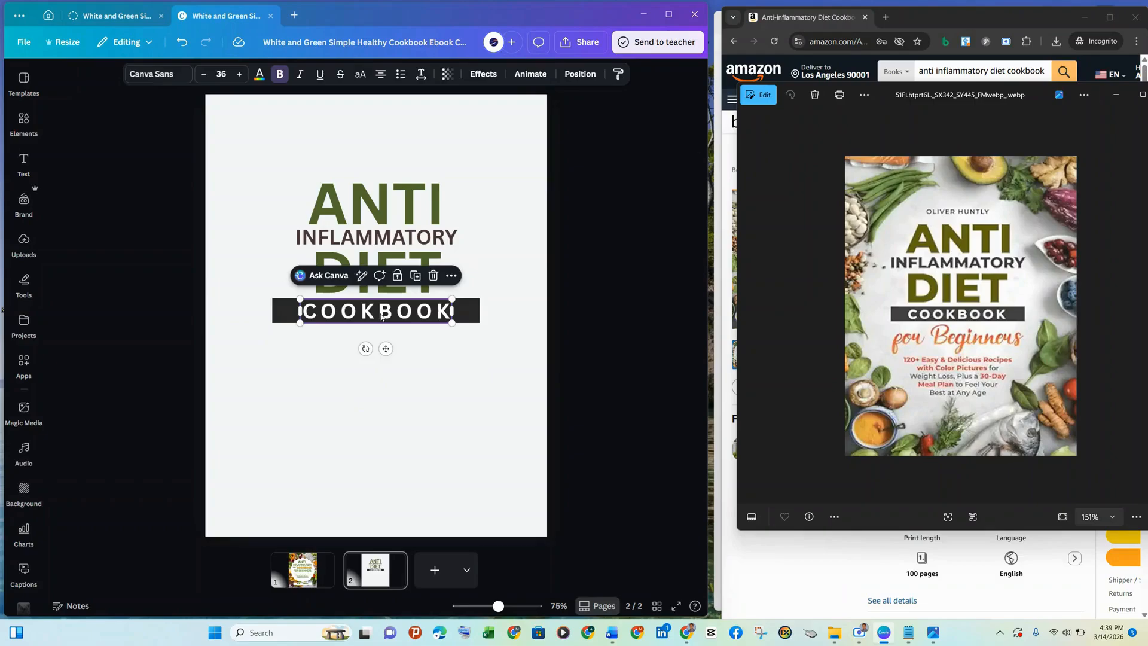
{"action": "key", "text": "ctrl+d"}
{"action": "left_click_drag", "start_coordinate": [391, 354], "coordinate": [391, 386]}
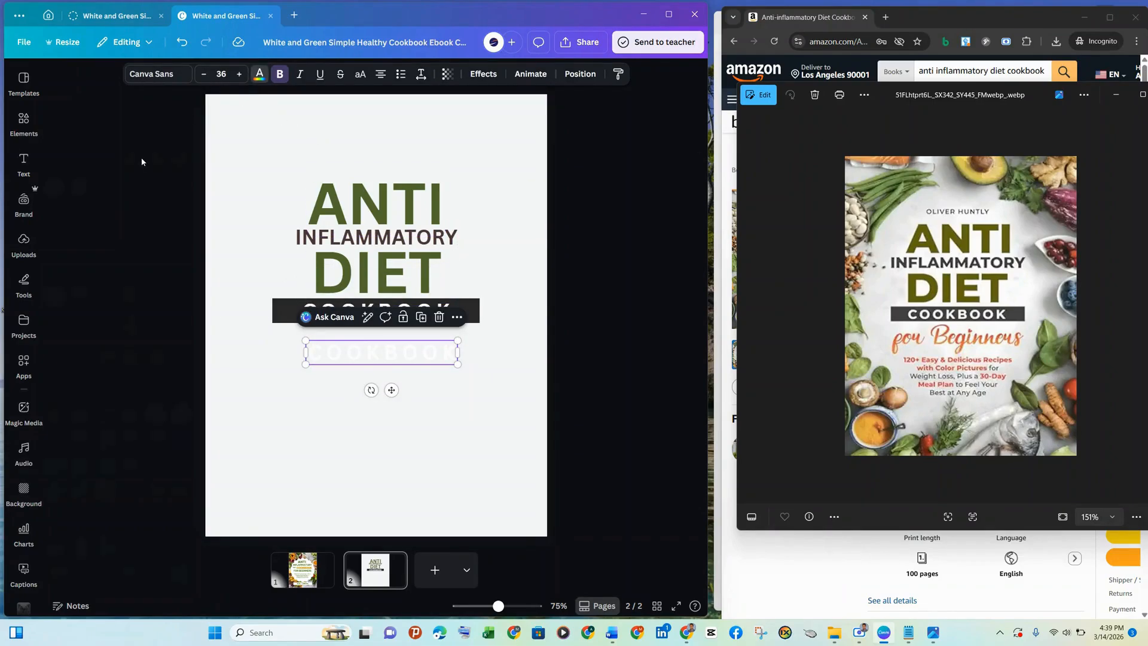
{"action": "left_click", "coordinate": [141, 191]}
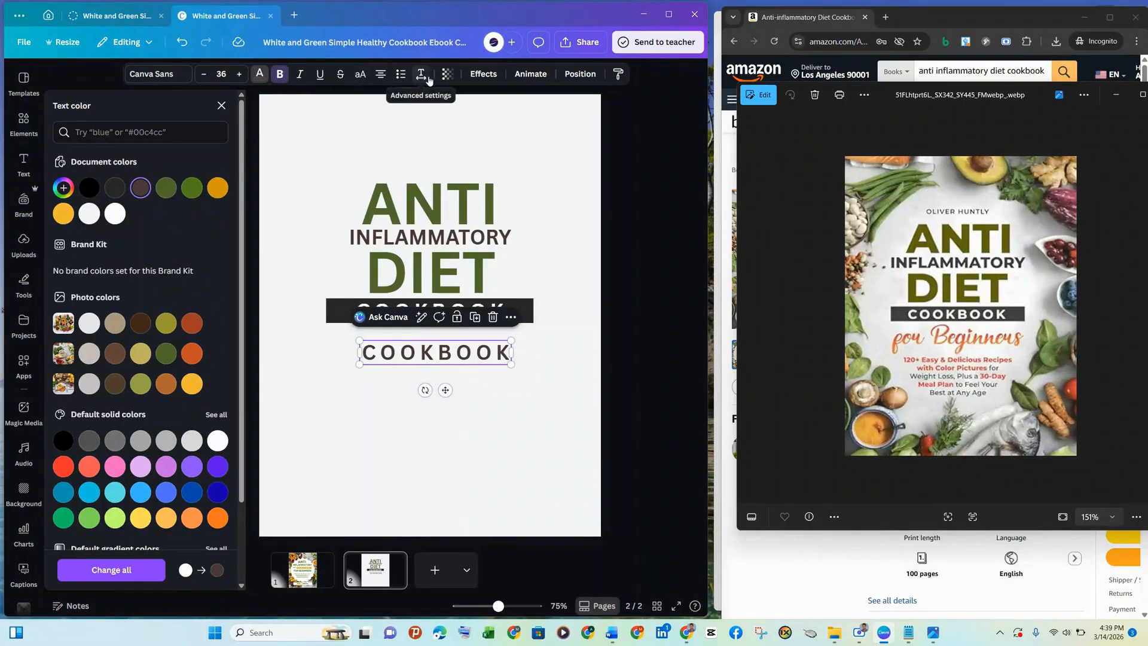
Reset the letter spacing of the lower "COOKBOOK" copy to 0
{"action": "left_click", "coordinate": [420, 74]}
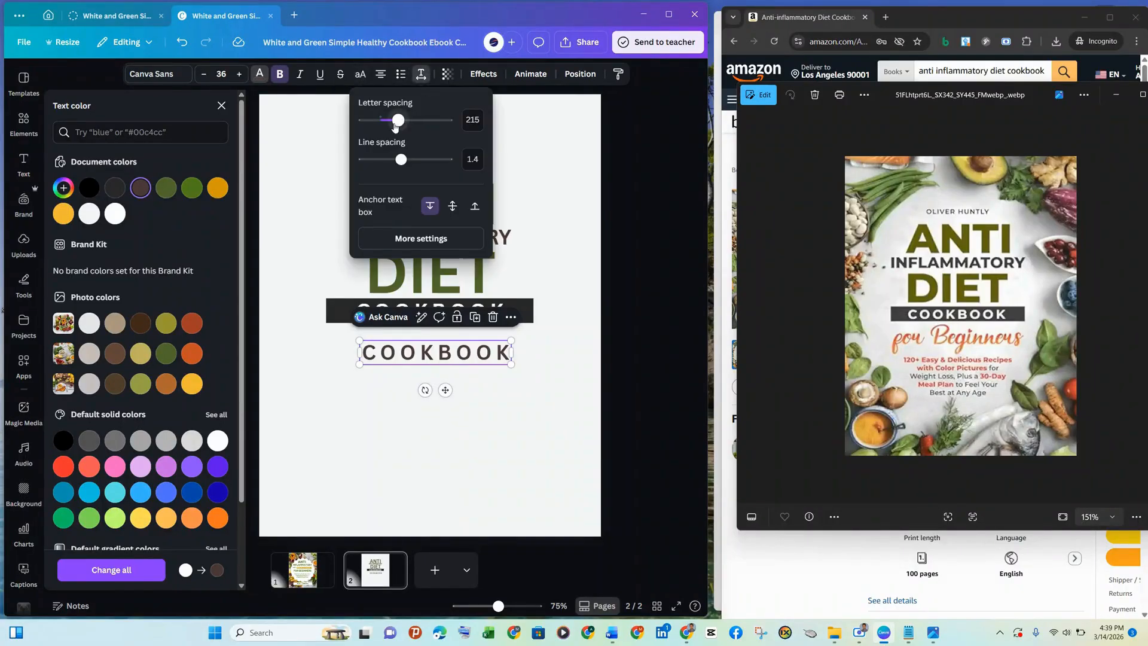
{"action": "left_click_drag", "start_coordinate": [395, 126], "coordinate": [379, 122]}
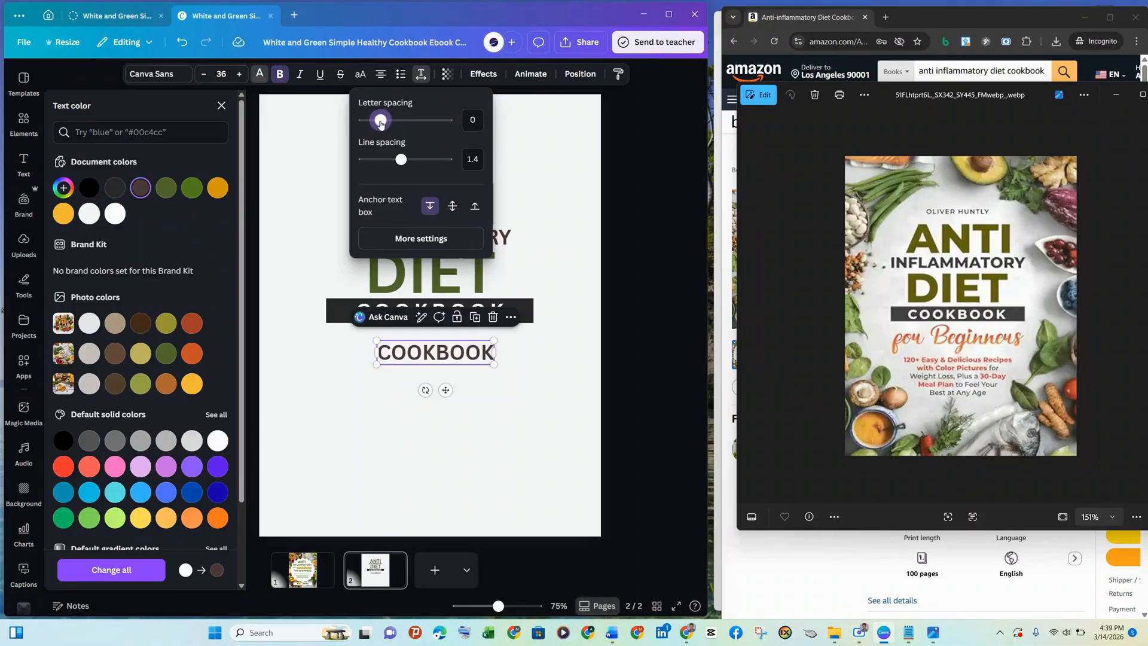
{"action": "left_click", "coordinate": [456, 358]}
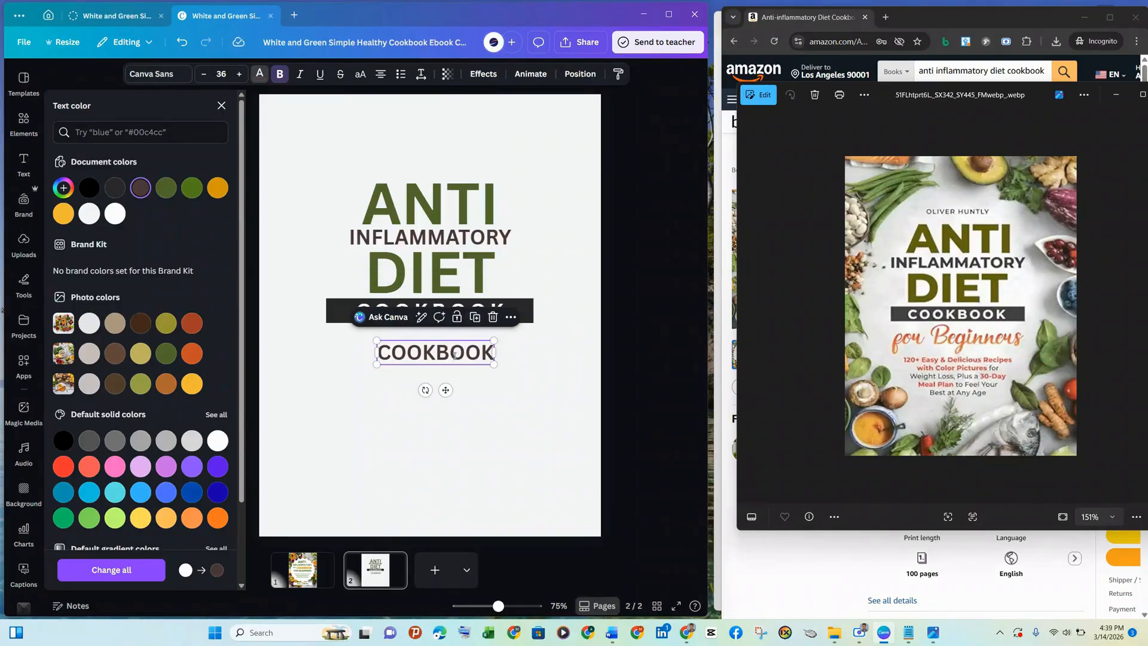
Replace the text of the lower "COOKBOOK" copy with "For Beginners"
{"action": "double_click", "coordinate": [455, 356]}
{"action": "type", "text": "FOR"}
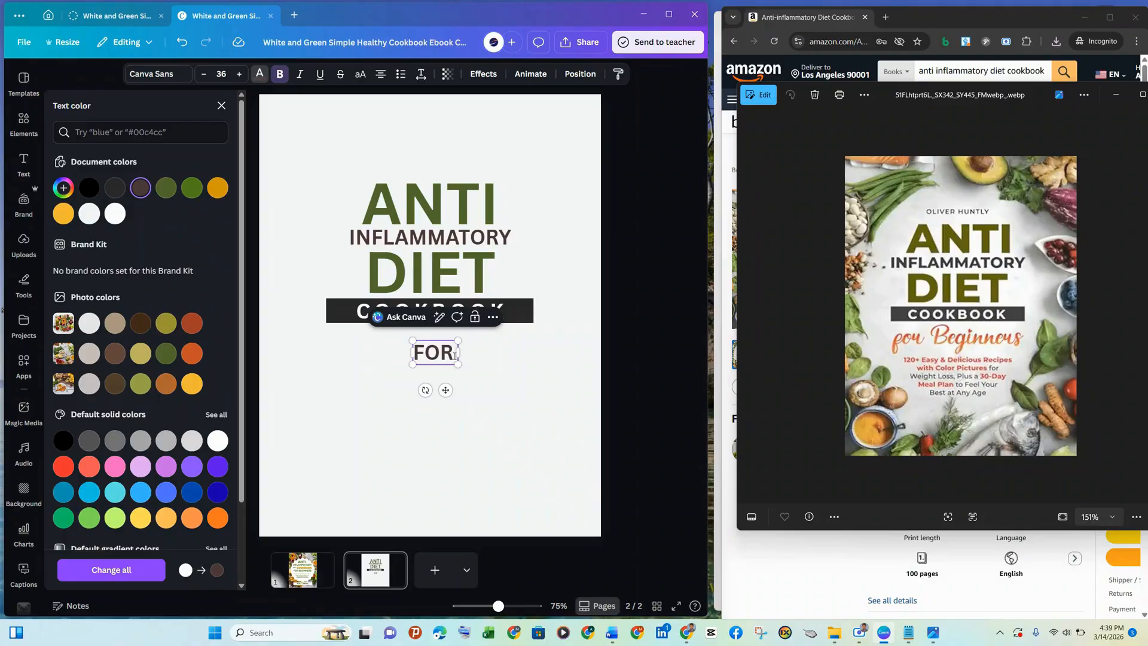
{"action": "key", "text": "BackSpace"}
{"action": "key", "text": "BackSpace"}
{"action": "type", "text": "or"}
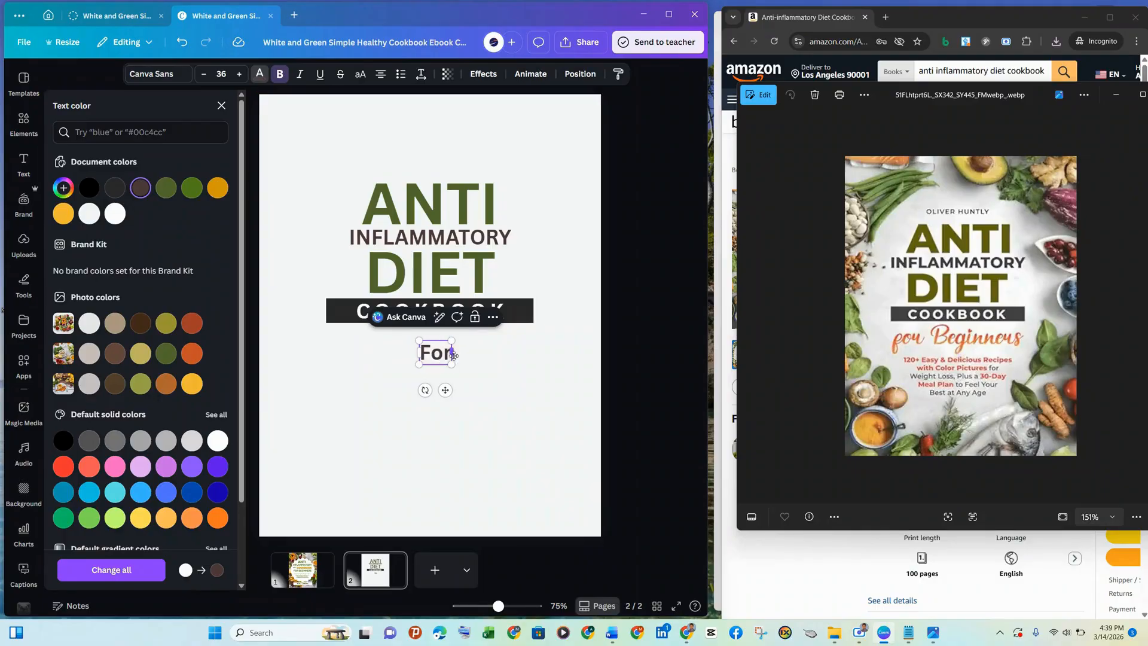
{"action": "type", "text": " Beginners"}
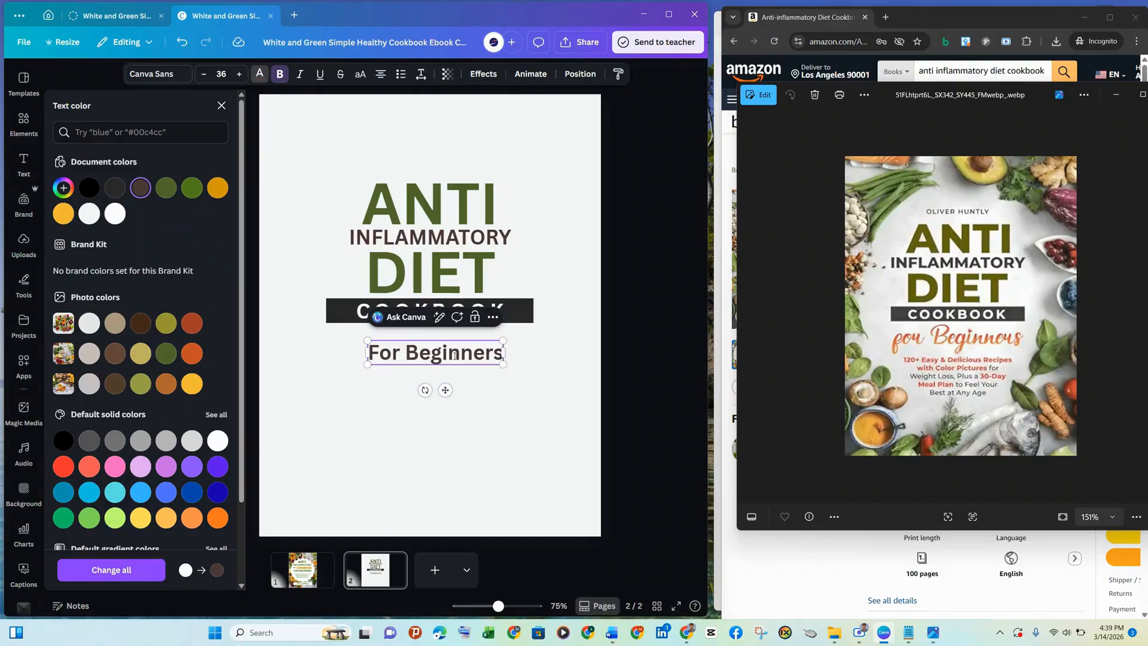
{"action": "left_click", "coordinate": [518, 383]}
Nudge the "For Beginners" line closer to the COOKBOOK bar and set its font to the handwriting font Leckerli One
{"action": "left_click", "coordinate": [430, 357]}
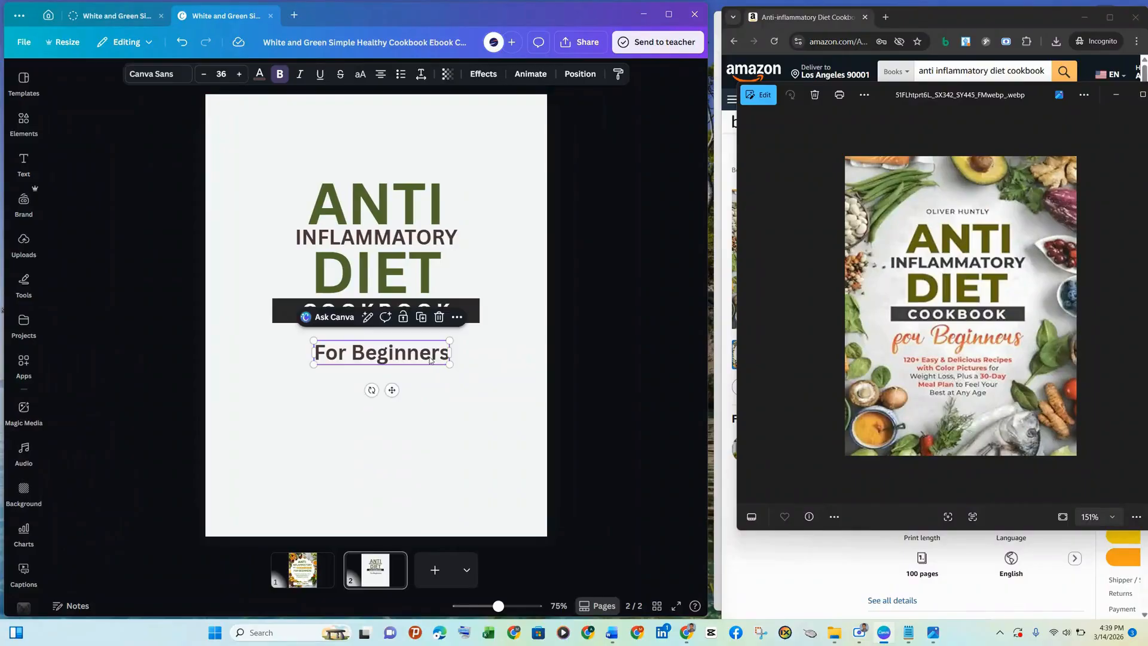
{"action": "left_click_drag", "start_coordinate": [426, 350], "coordinate": [422, 346]}
{"action": "left_click", "coordinate": [166, 75]}
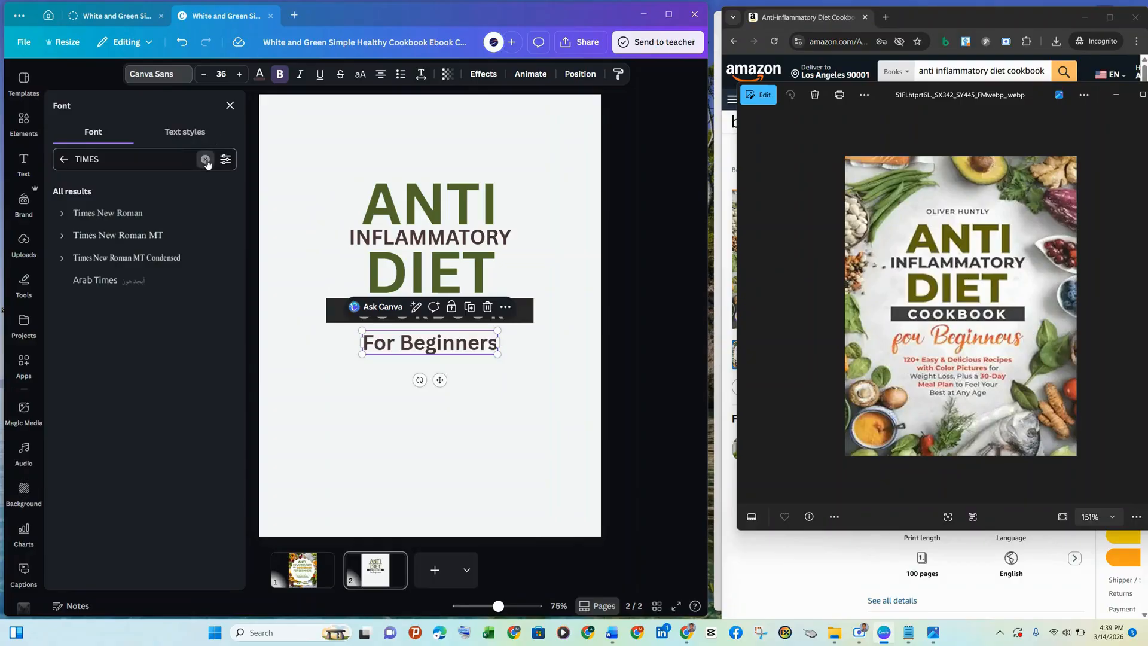
{"action": "left_click", "coordinate": [206, 160]}
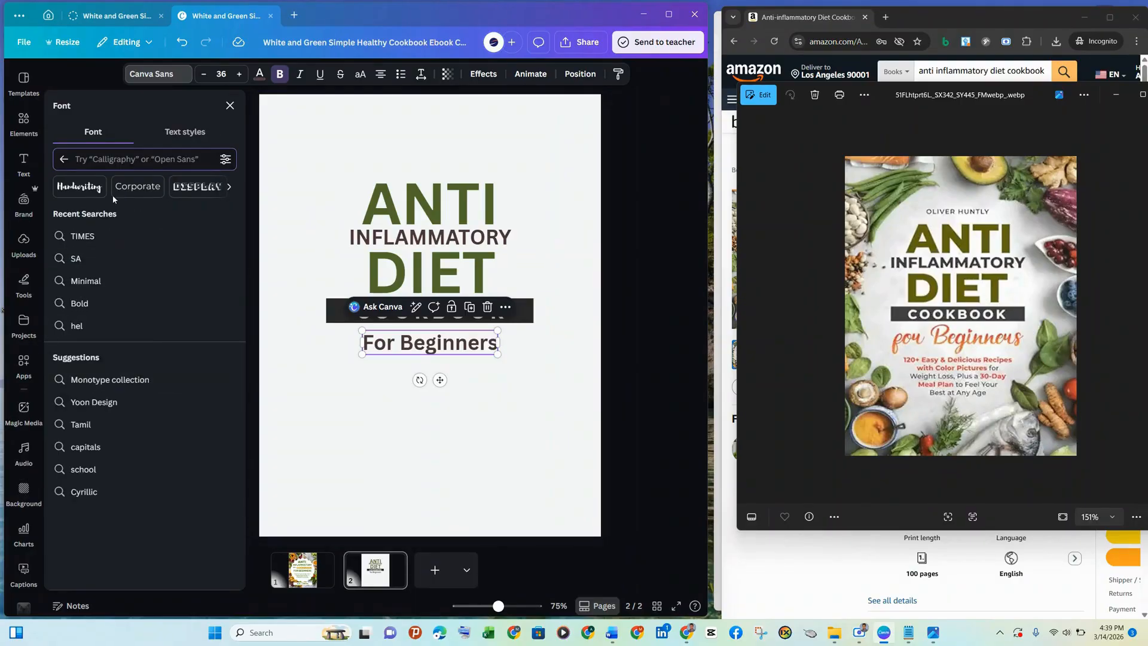
{"action": "left_click", "coordinate": [61, 161]}
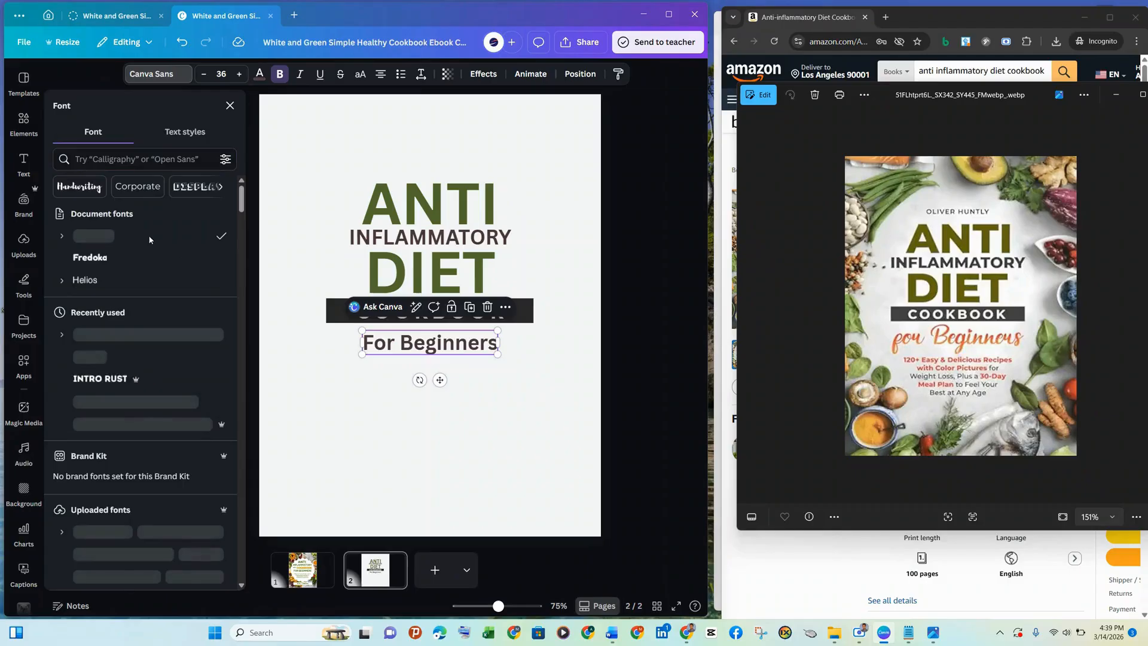
{"action": "left_click_drag", "start_coordinate": [242, 204], "coordinate": [243, 166]}
{"action": "left_click", "coordinate": [85, 190]}
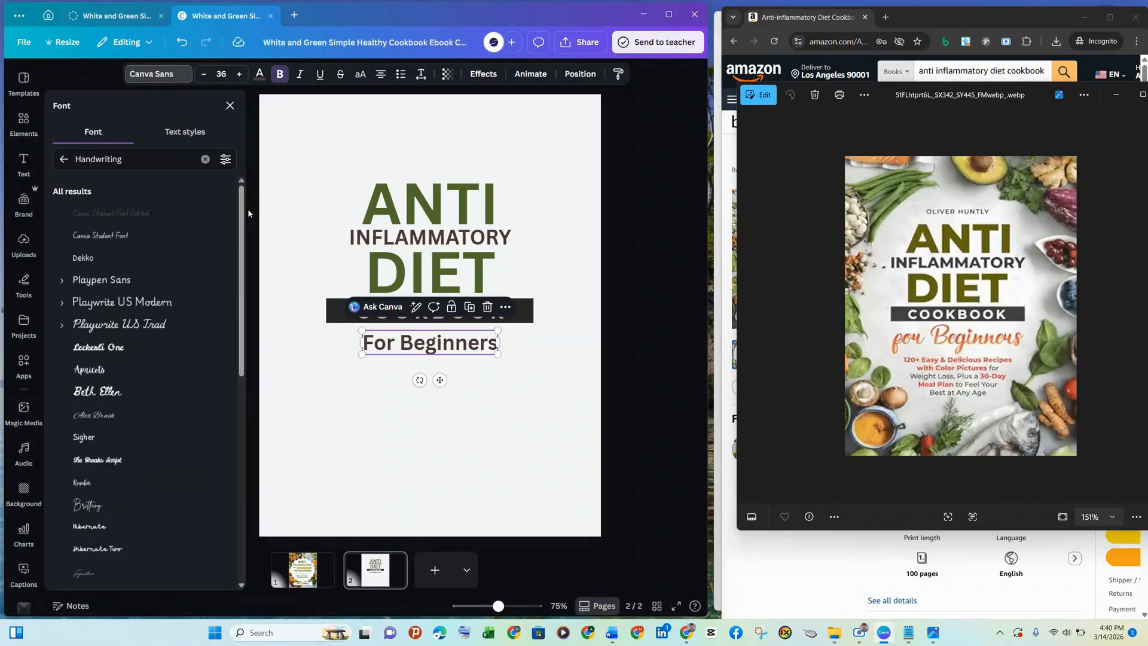
{"action": "left_click", "coordinate": [247, 229]}
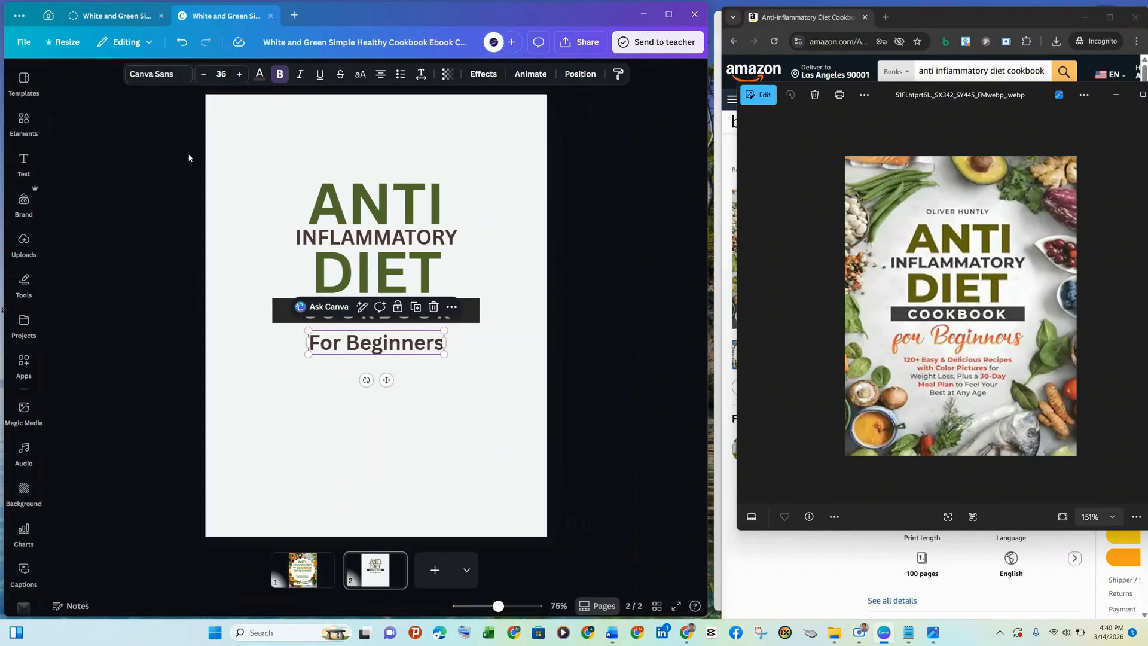
{"action": "left_click", "coordinate": [156, 74]}
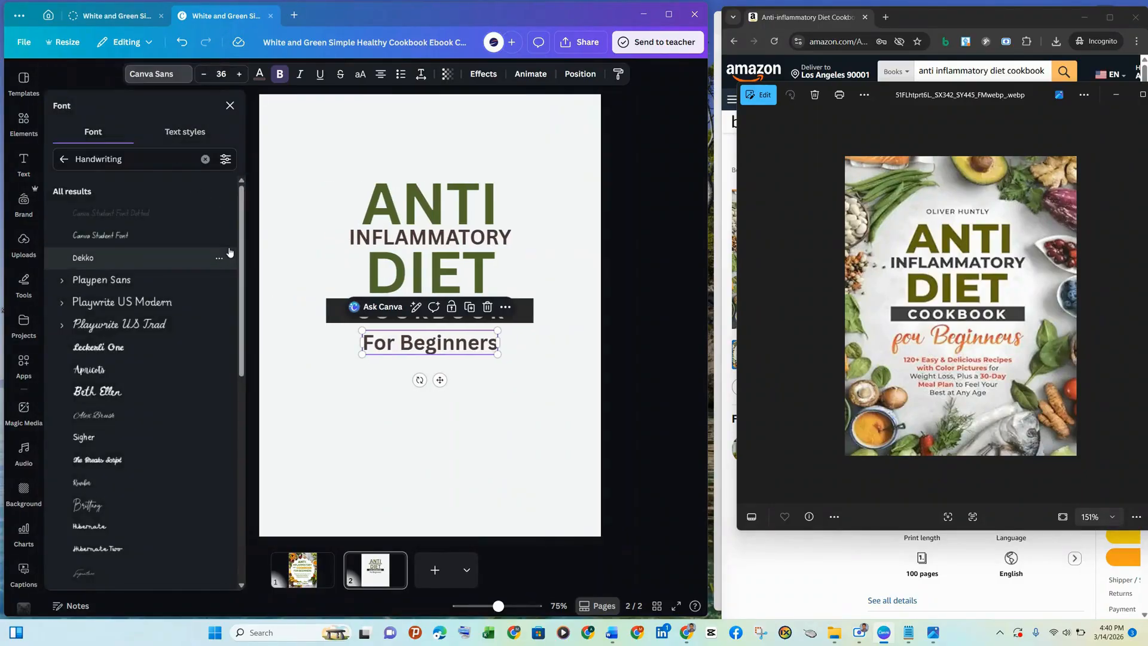
{"action": "left_click", "coordinate": [138, 390]}
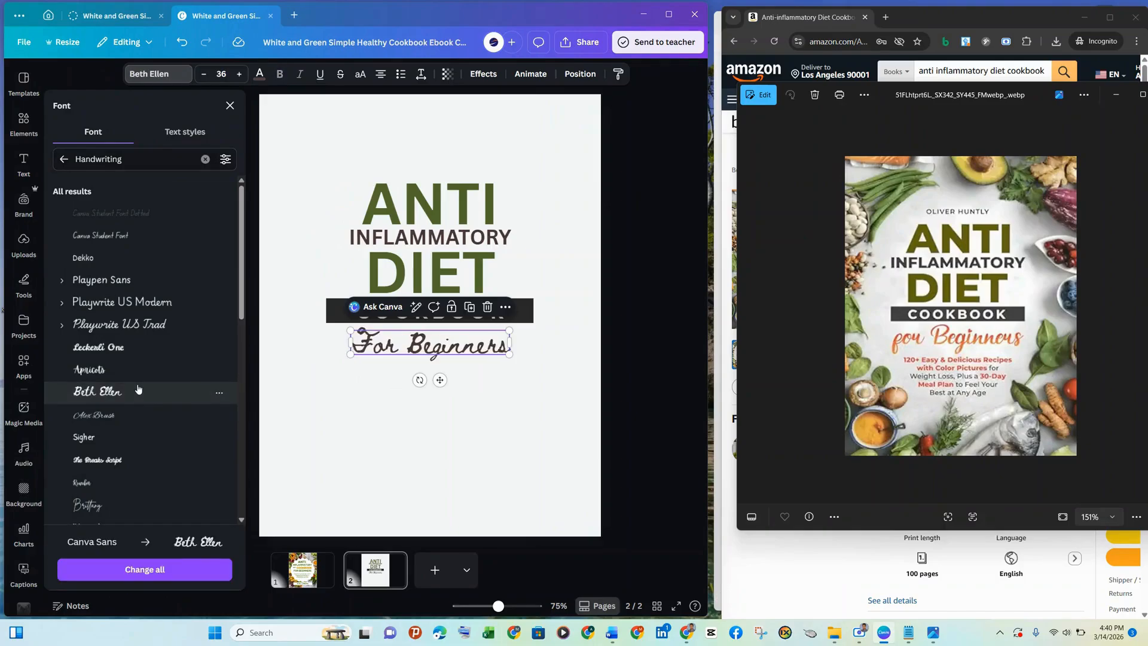
{"action": "left_click", "coordinate": [160, 350]}
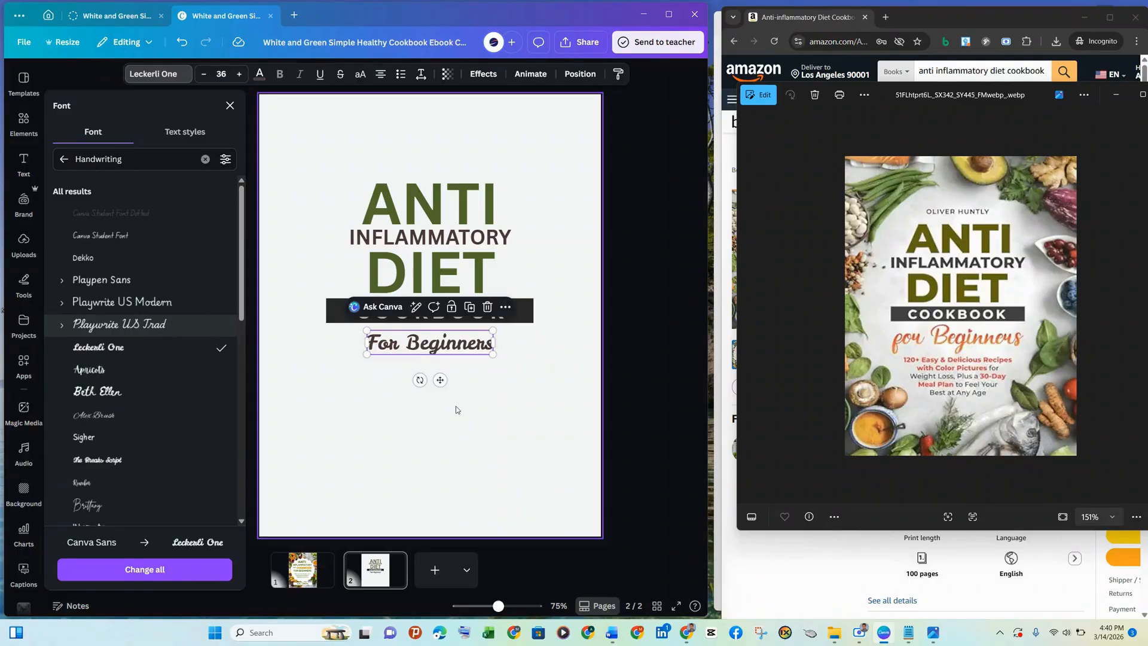
Increase the font size of the "For Beginners" line to 49
{"action": "left_click", "coordinate": [241, 74]}
{"action": "left_click", "coordinate": [241, 74]}
{"action": "left_click", "coordinate": [240, 74]}
{"action": "left_click", "coordinate": [241, 75]}
{"action": "left_click", "coordinate": [240, 75]}
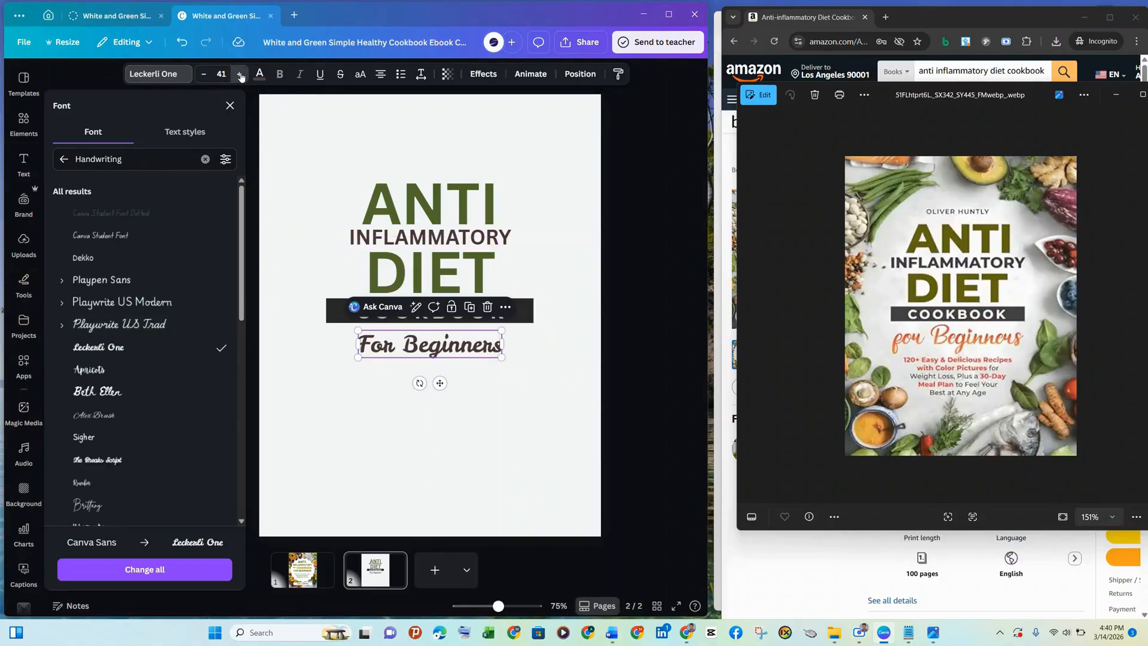
{"action": "left_click", "coordinate": [241, 74]}
{"action": "left_click", "coordinate": [240, 74]}
{"action": "left_click", "coordinate": [241, 75]}
{"action": "left_click", "coordinate": [241, 74]}
{"action": "left_click", "coordinate": [241, 74]}
{"action": "left_click", "coordinate": [241, 74]}
{"action": "left_click", "coordinate": [241, 74]}
{"action": "left_click", "coordinate": [241, 75]}
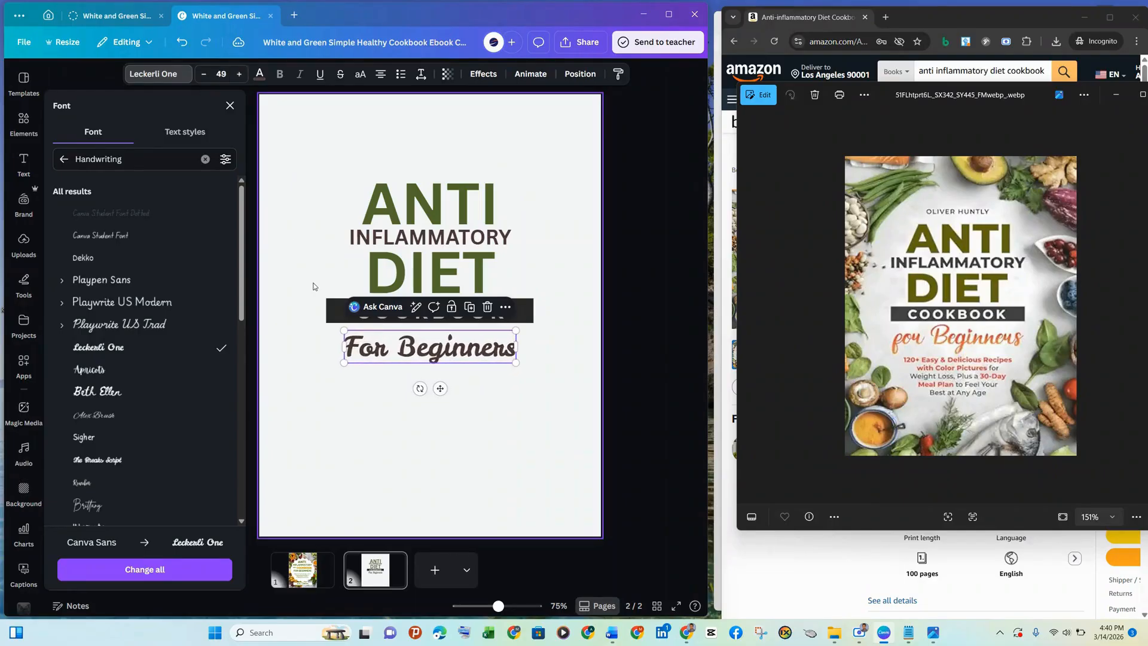
Change the capital F of the "For Beginners" line to lowercase so it reads "for Beginners"
{"action": "left_click", "coordinate": [365, 351]}
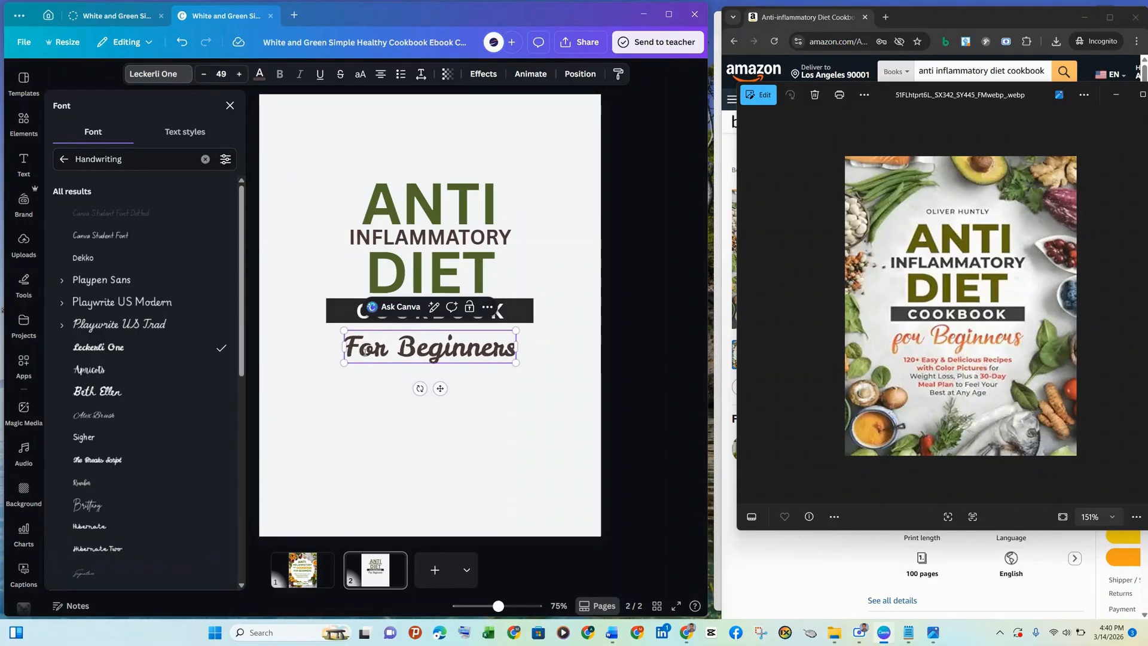
{"action": "key", "text": "BackSpace"}
{"action": "type", "text": "f"}
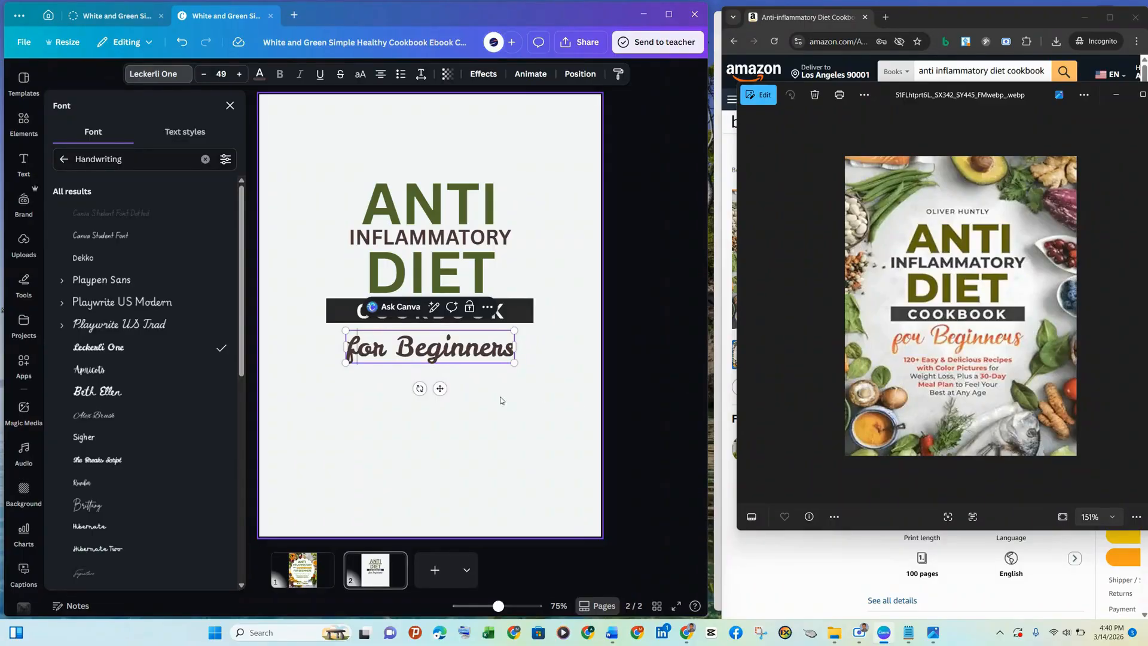
{"action": "left_click", "coordinate": [484, 406]}
Colour the "for Beginners" text with the default purple-to-yellow gradient and open its gradient colours for editing
{"action": "left_click", "coordinate": [424, 342]}
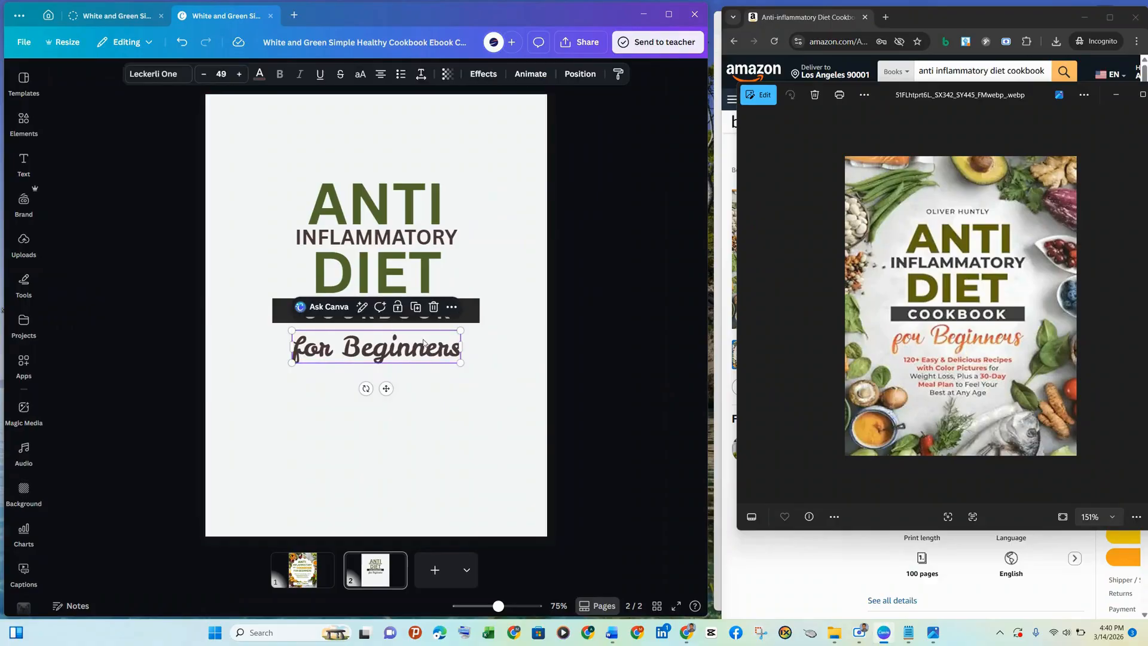
{"action": "left_click", "coordinate": [259, 74]}
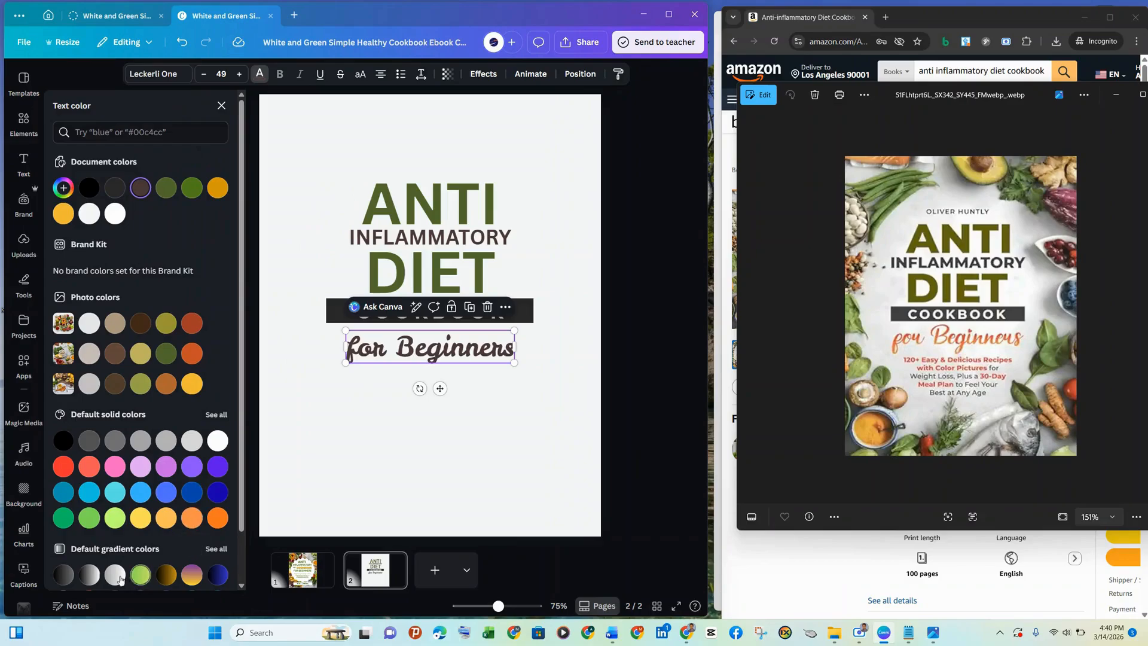
{"action": "left_click_drag", "start_coordinate": [240, 480], "coordinate": [235, 565]}
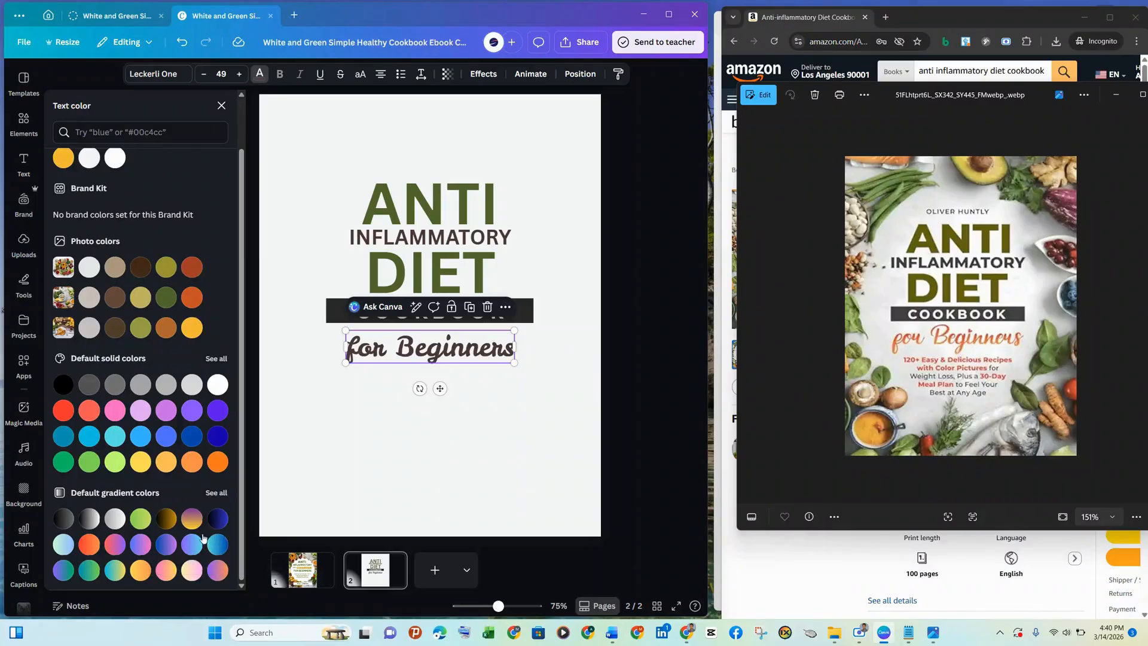
{"action": "left_click", "coordinate": [188, 520]}
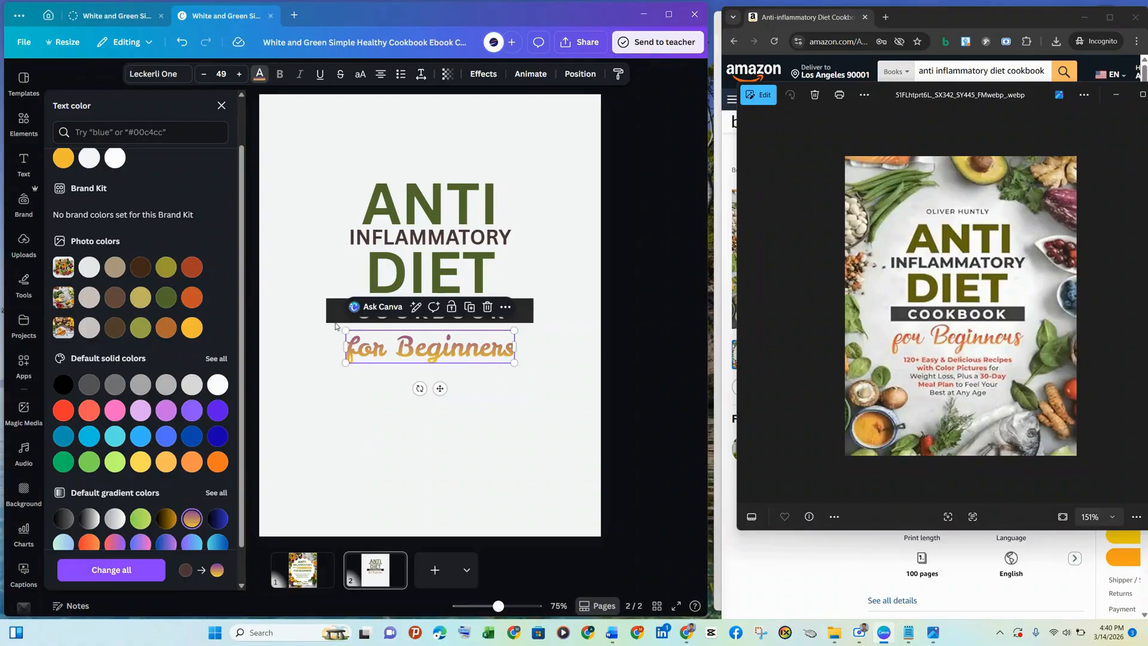
{"action": "scroll", "coordinate": [234, 251], "scroll_direction": "up", "scroll_amount": 1}
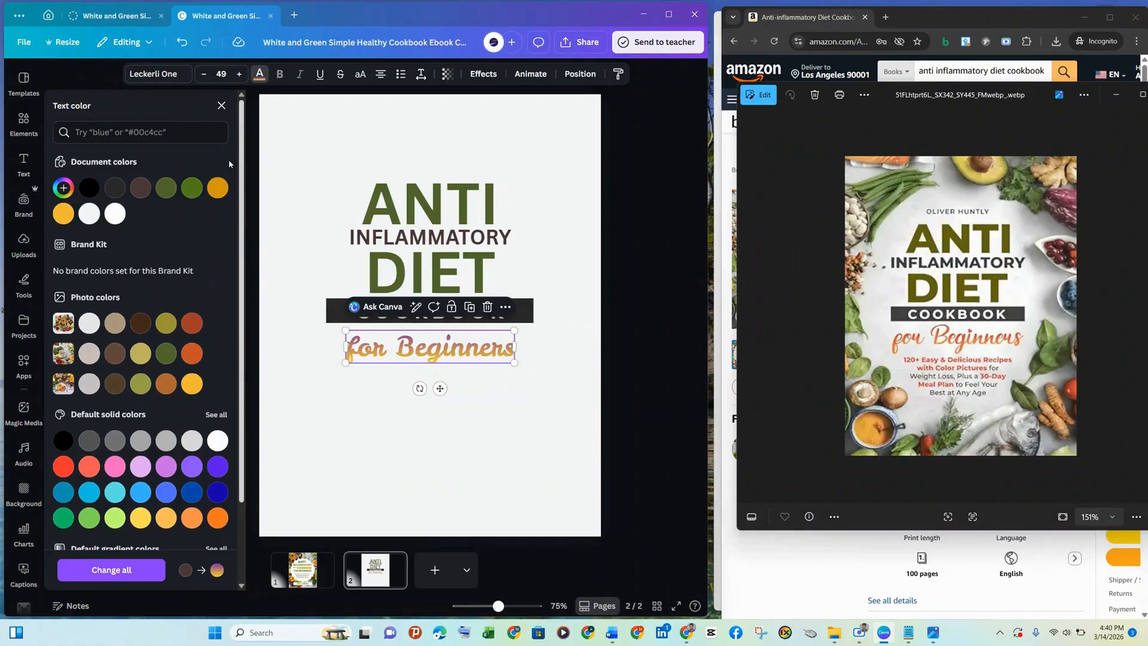
{"action": "left_click", "coordinate": [67, 189]}
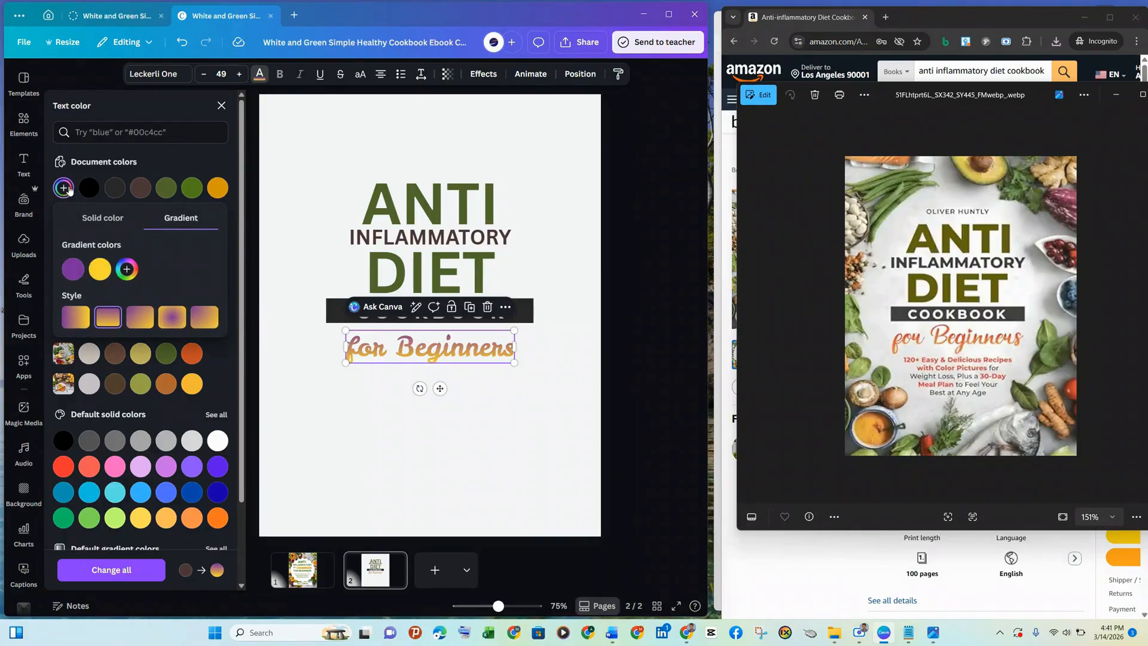
Try to sample new colours for the purple and yellow stops of the "for Beginners" gradient with the eyedropper
{"action": "left_click", "coordinate": [73, 270]}
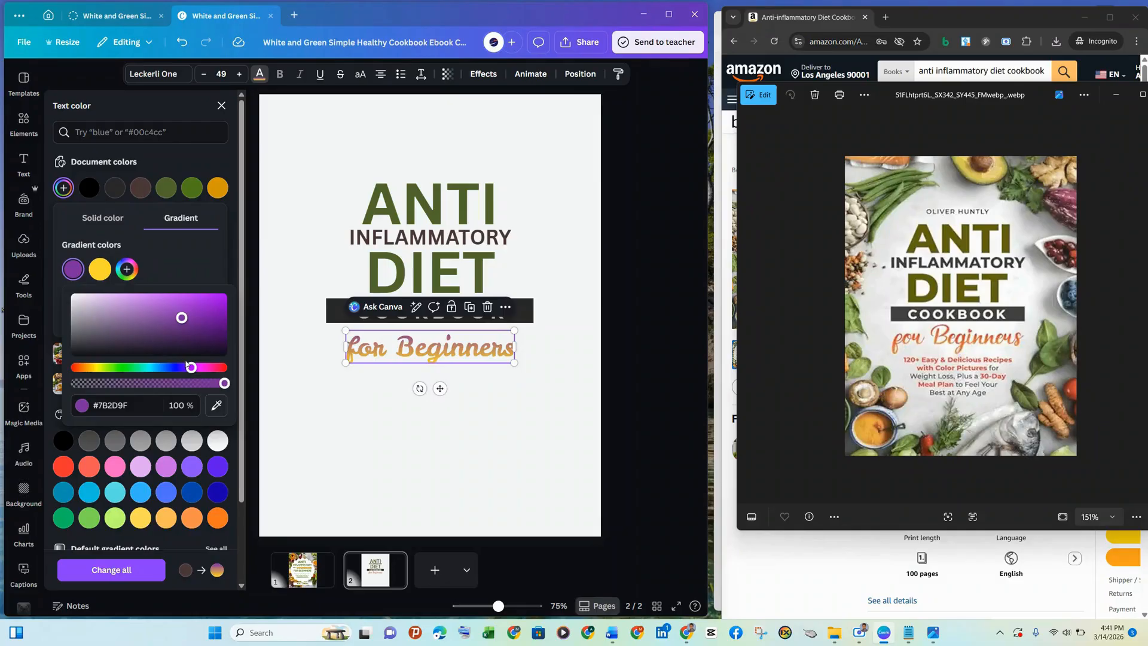
{"action": "left_click", "coordinate": [216, 406]}
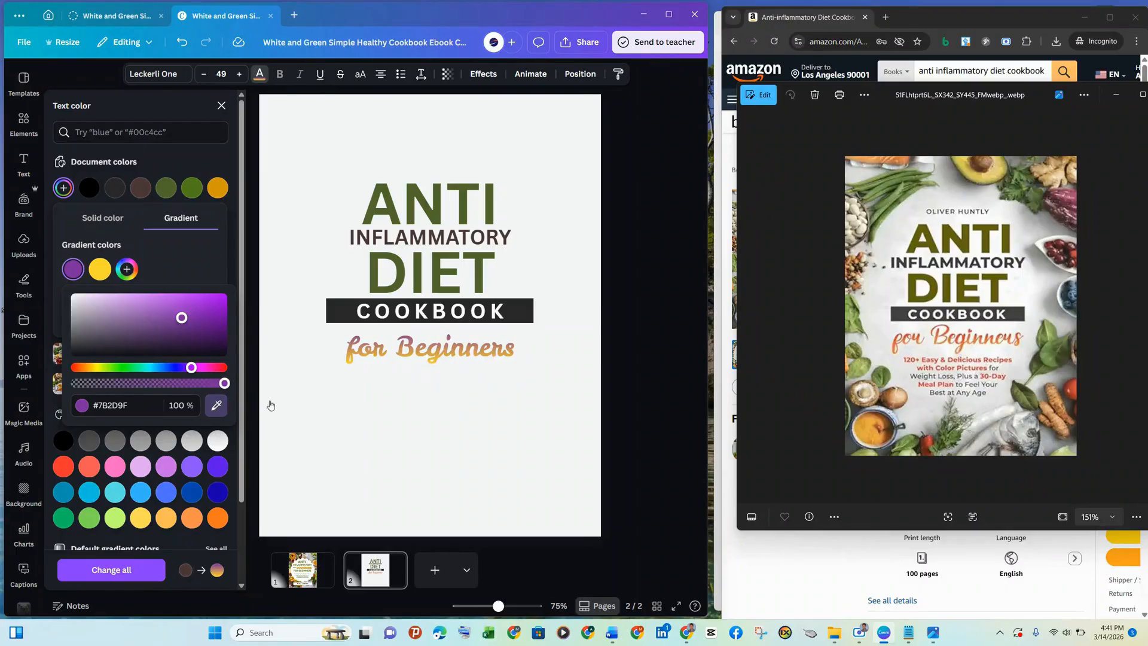
{"action": "left_click", "coordinate": [219, 404]}
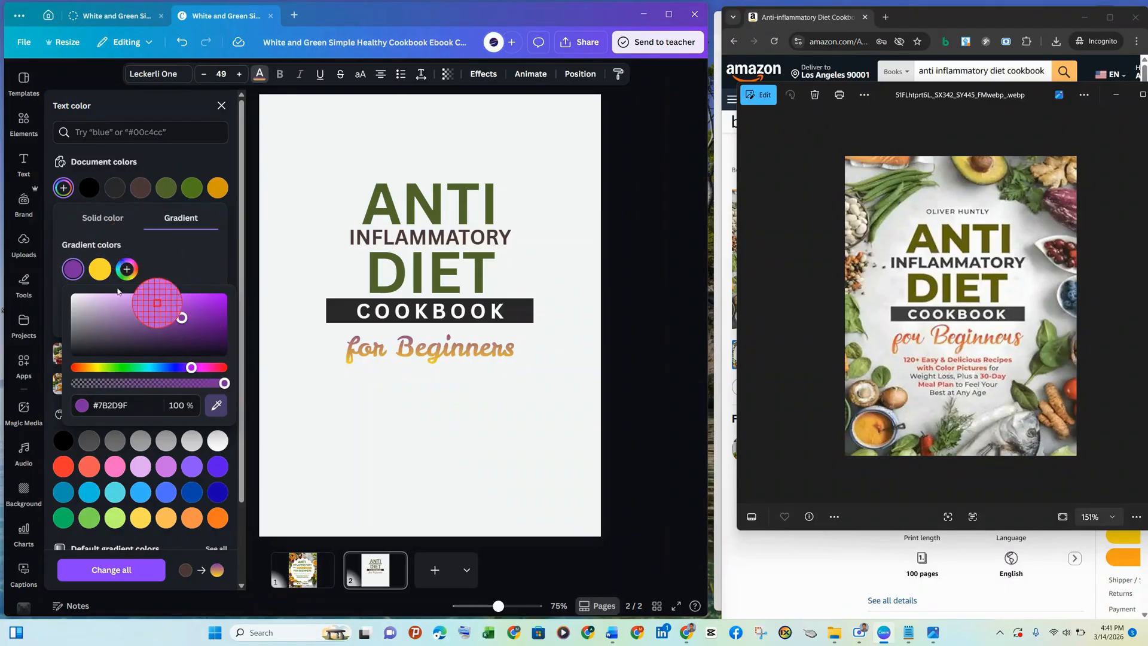
{"action": "left_click", "coordinate": [75, 267]}
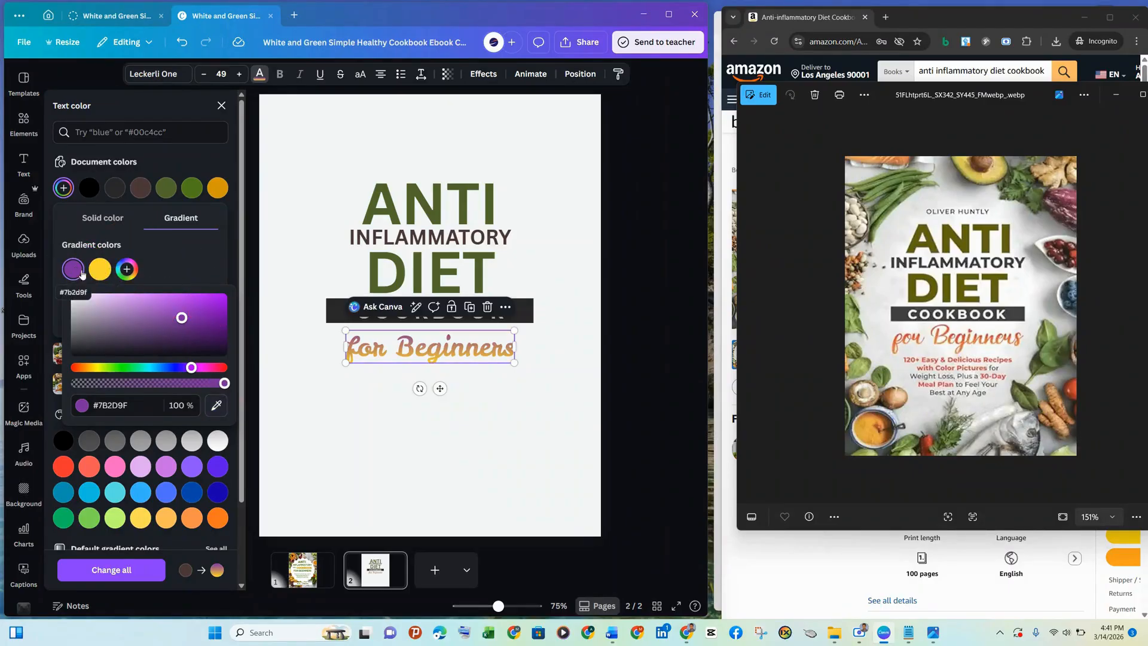
{"action": "left_click", "coordinate": [100, 270]}
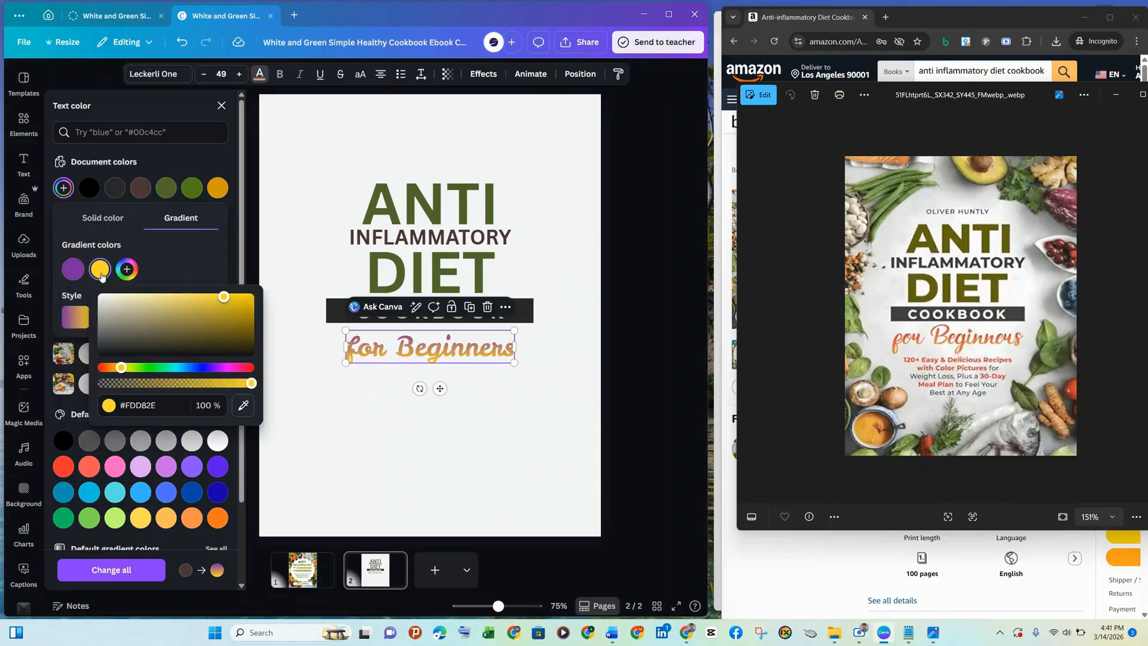
{"action": "left_click", "coordinate": [245, 406]}
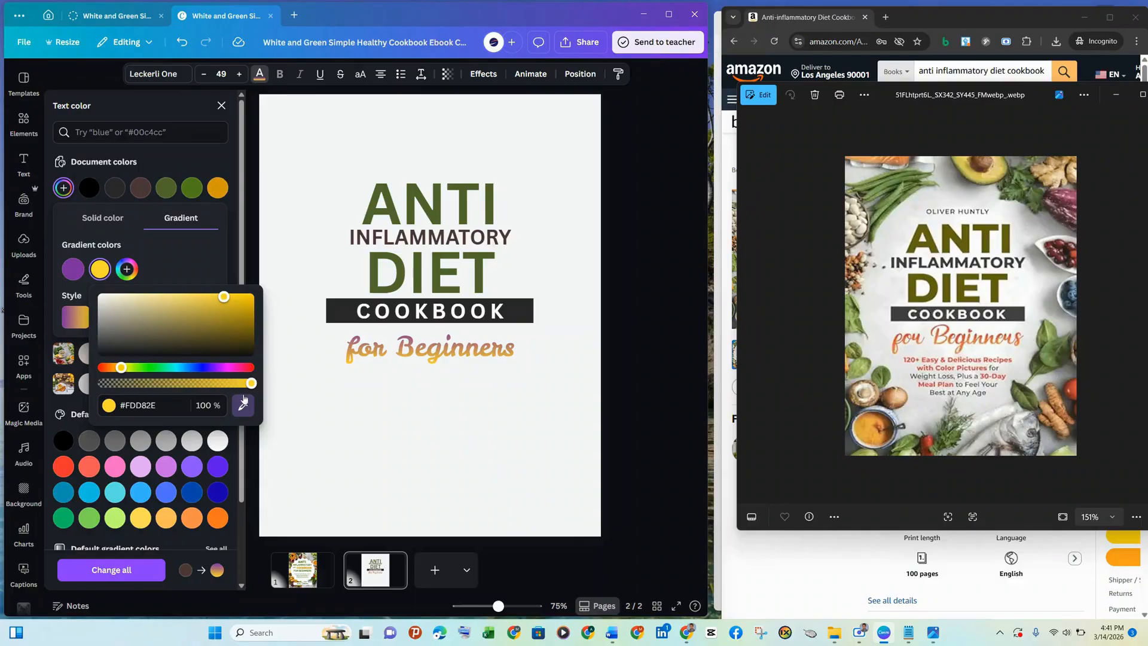
{"action": "left_click", "coordinate": [244, 406]}
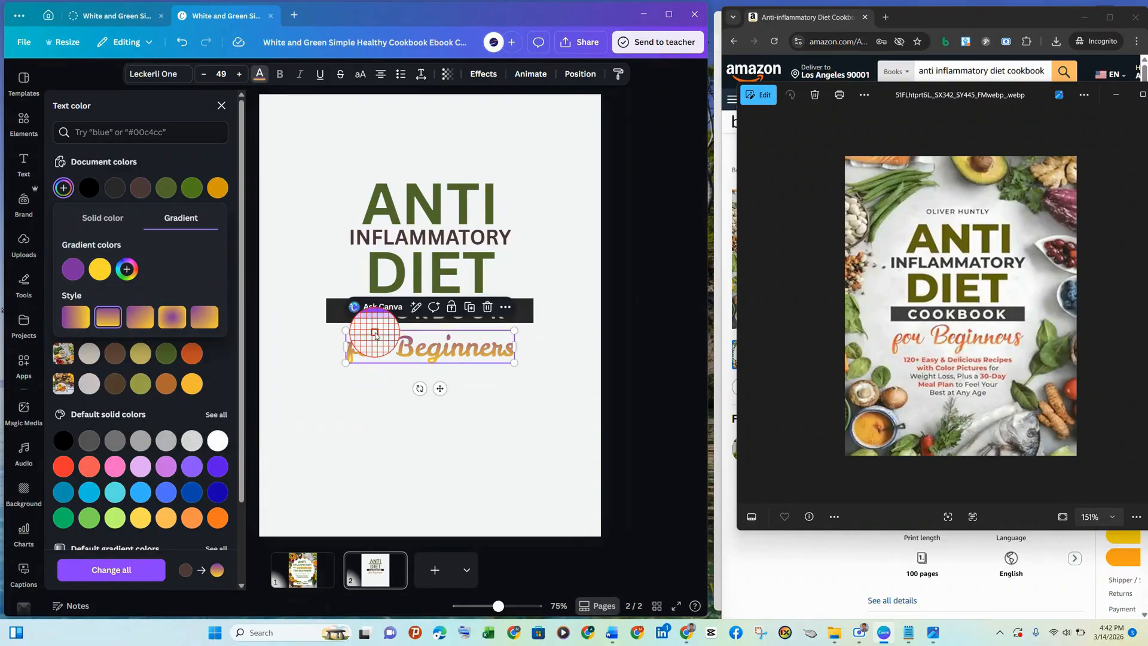
{"action": "left_click", "coordinate": [218, 183]}
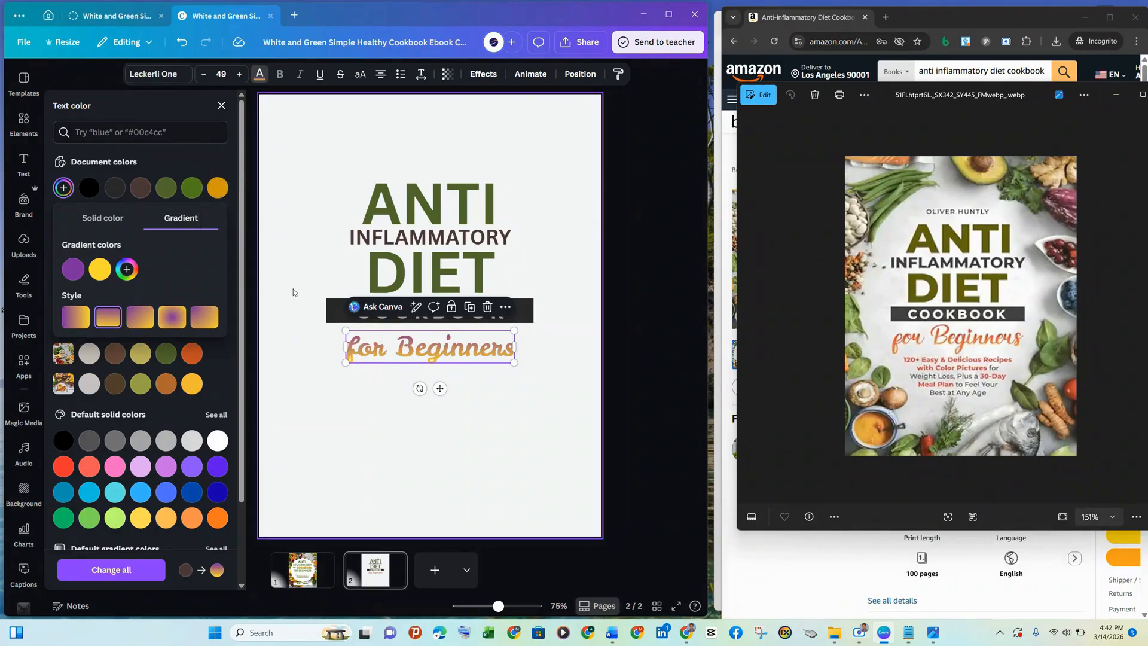
Sample the document's orange colour for the yellow stop of the "for Beginners" gradient
{"action": "left_click", "coordinate": [100, 269]}
{"action": "left_click", "coordinate": [243, 404]}
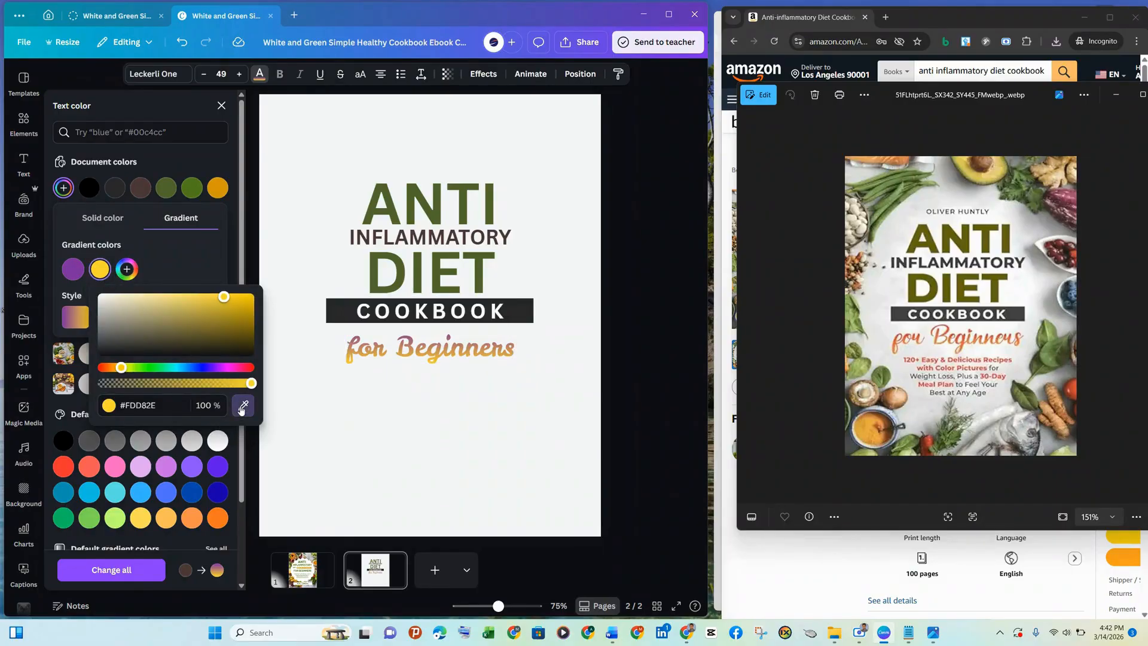
{"action": "left_click", "coordinate": [220, 190]}
{"action": "left_click", "coordinate": [346, 414]}
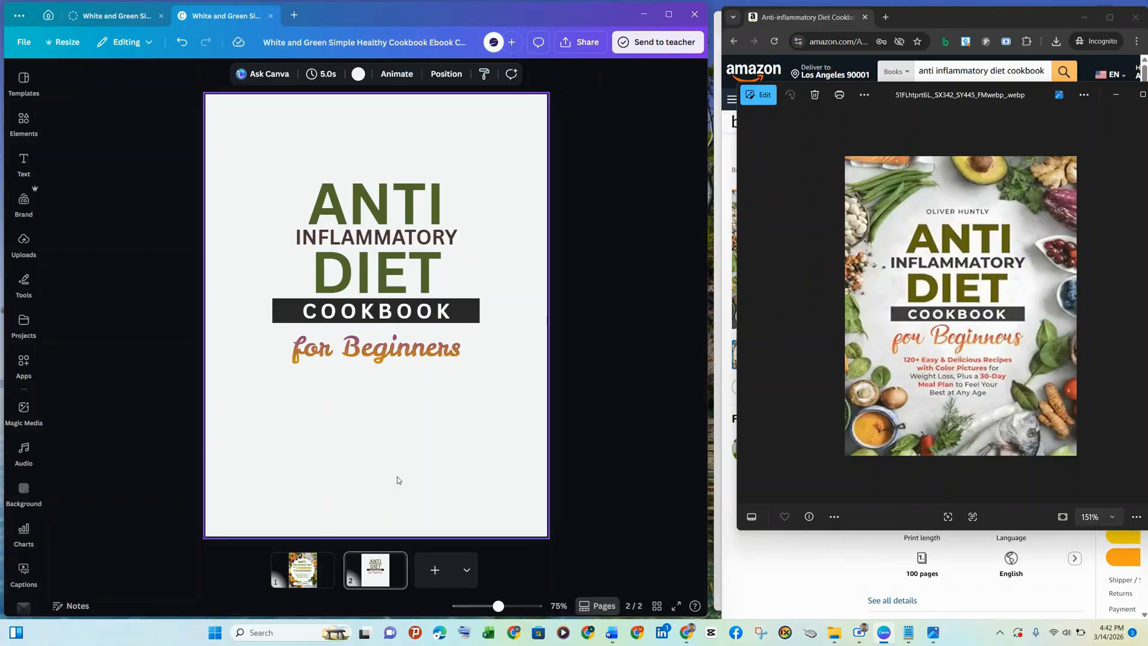
Switch to Notepad and copy the subtitle "Simple Everyday Recipes with a Step-by-Step Meal Plan to Help Beginners Reduce Inflammation Naturally"
{"action": "left_click", "coordinate": [726, 579]}
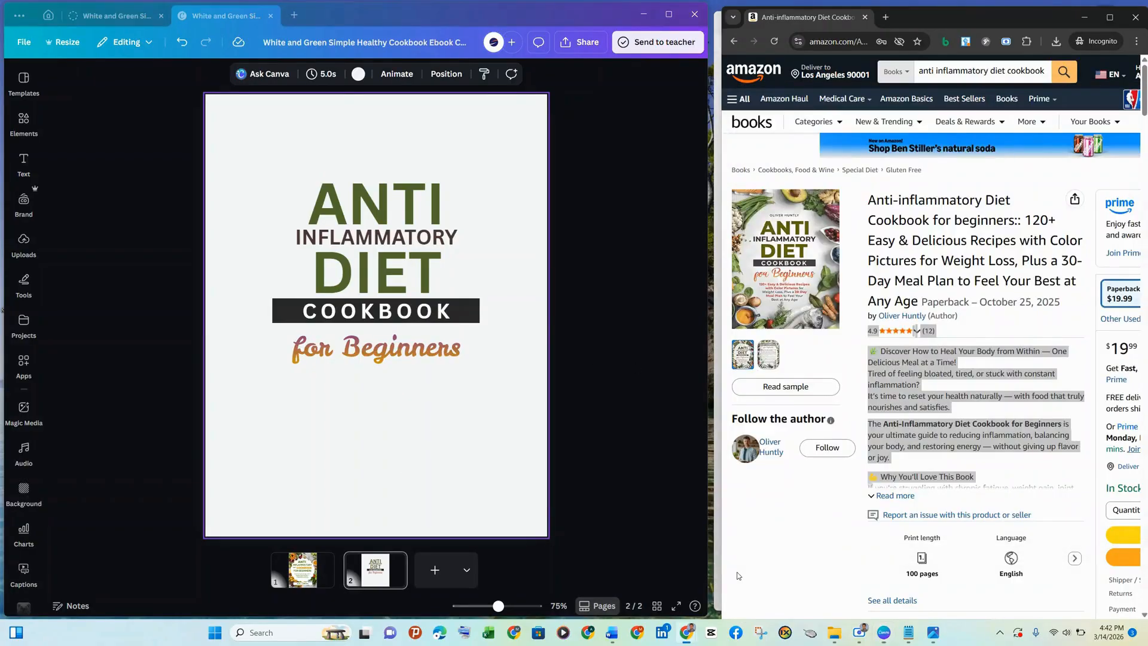
{"action": "left_click", "coordinate": [1083, 18]}
{"action": "left_click", "coordinate": [806, 71]}
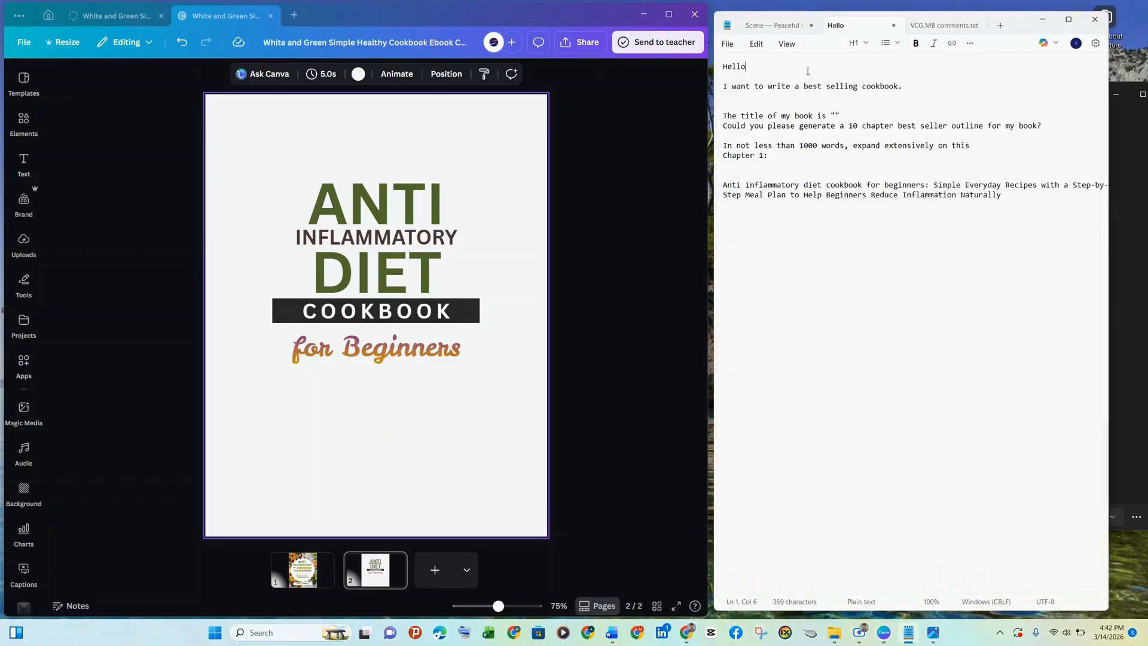
{"action": "left_click_drag", "start_coordinate": [934, 184], "coordinate": [1007, 196]}
{"action": "key", "text": "ctrl+c"}
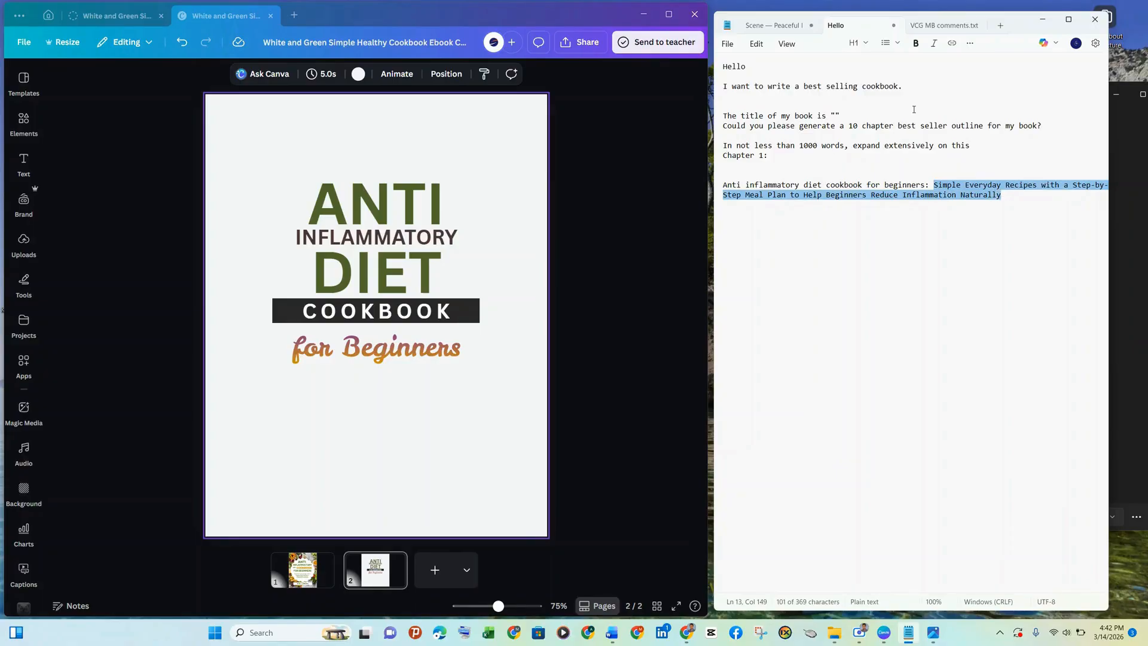
Add a subheading text box below "for Beginners" on page 2 and paste the copied subtitle into it
{"action": "left_click", "coordinate": [405, 464]}
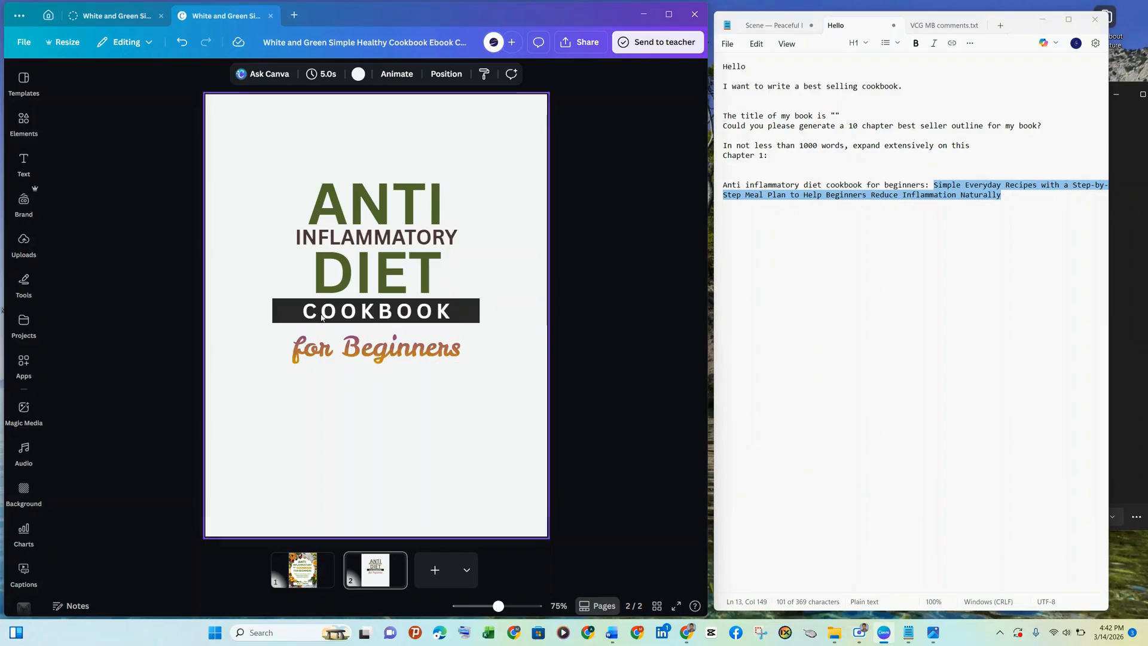
{"action": "left_click", "coordinate": [24, 162]}
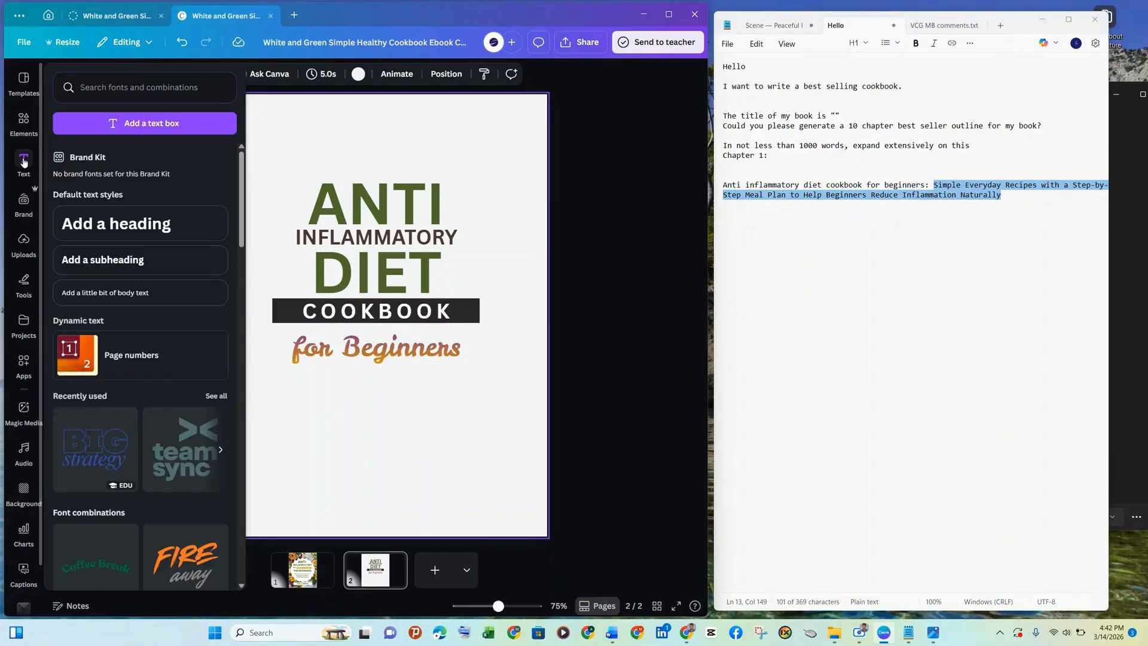
{"action": "left_click", "coordinate": [102, 260]}
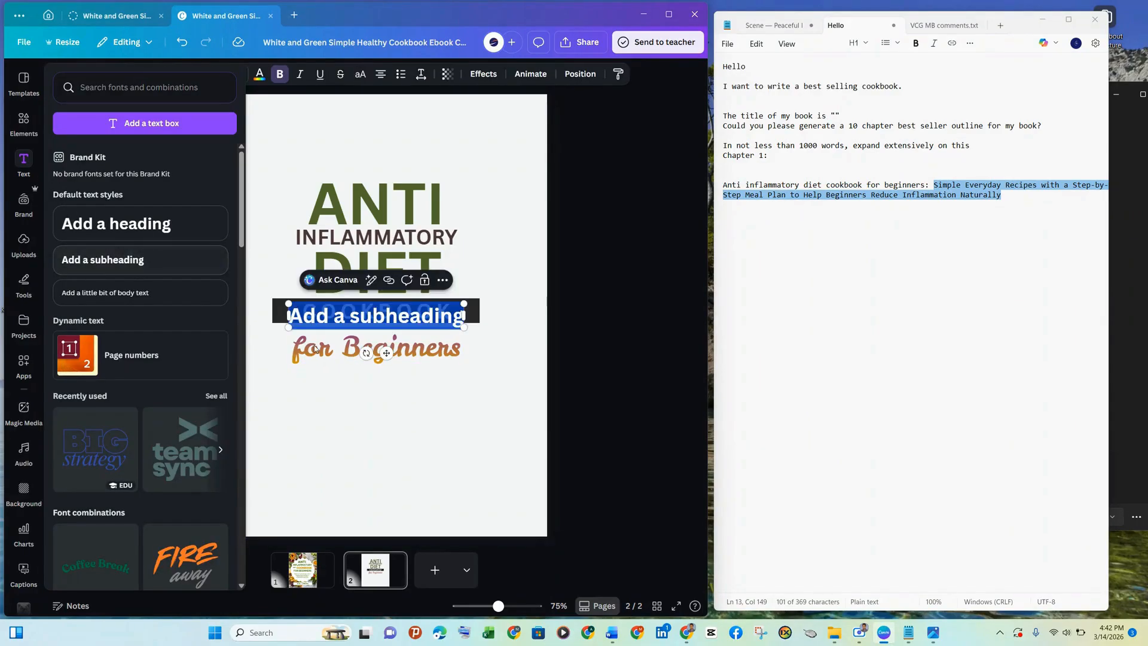
{"action": "left_click_drag", "start_coordinate": [387, 353], "coordinate": [386, 458]}
{"action": "key", "text": "ctrl+v"}
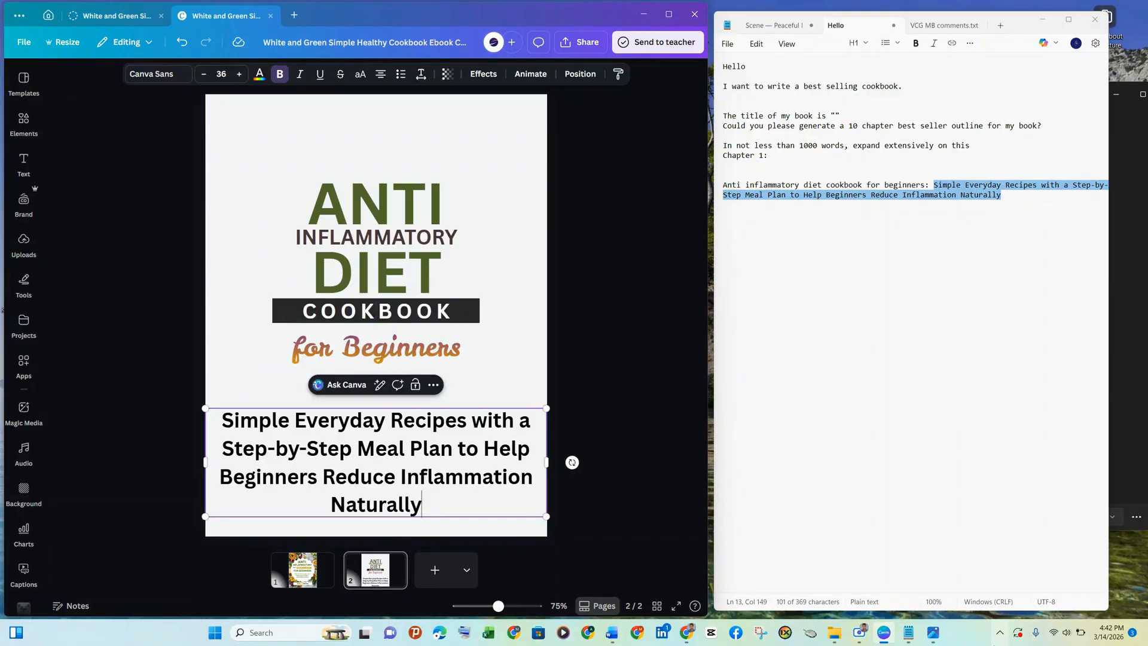
Bring up the reference cover image and scale the subtitle to about size 24.1, placed beneath "for Beginners"
{"action": "left_click", "coordinate": [931, 638]}
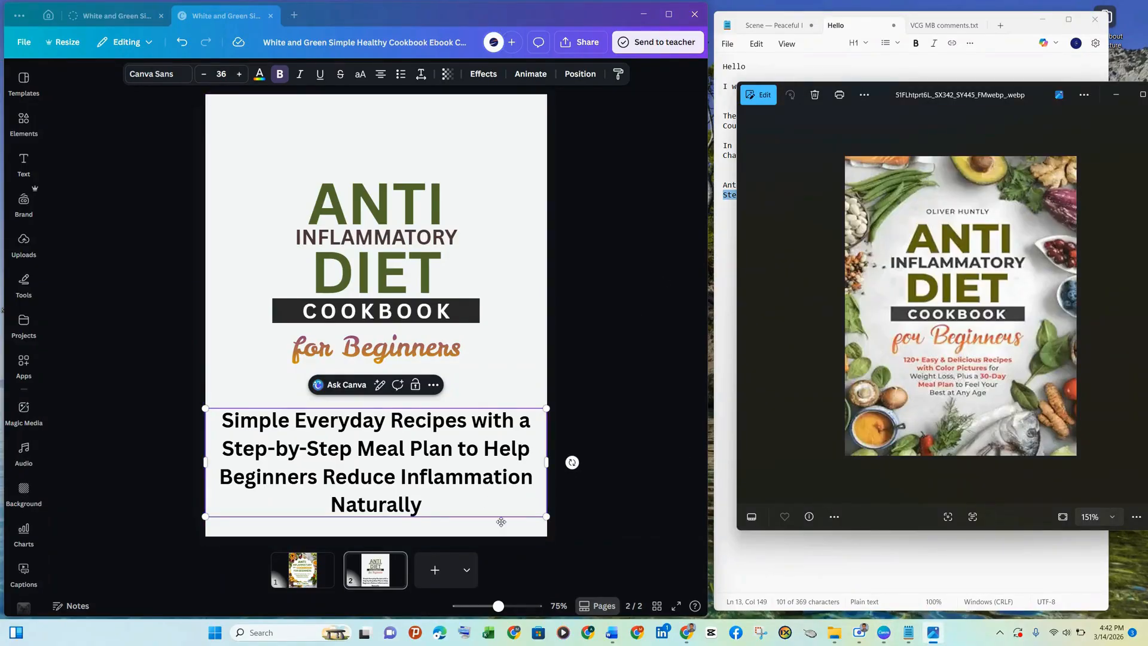
{"action": "left_click_drag", "start_coordinate": [547, 517], "coordinate": [363, 458]}
{"action": "left_click", "coordinate": [432, 465]}
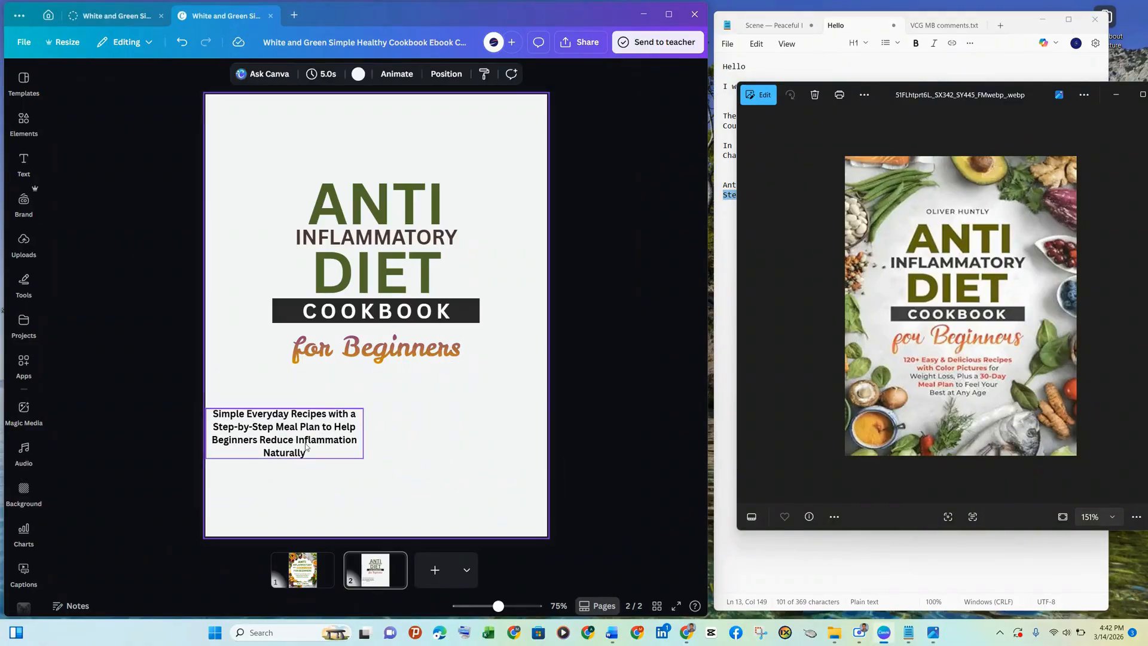
{"action": "left_click", "coordinate": [298, 436]}
{"action": "left_click_drag", "start_coordinate": [298, 435], "coordinate": [376, 410]}
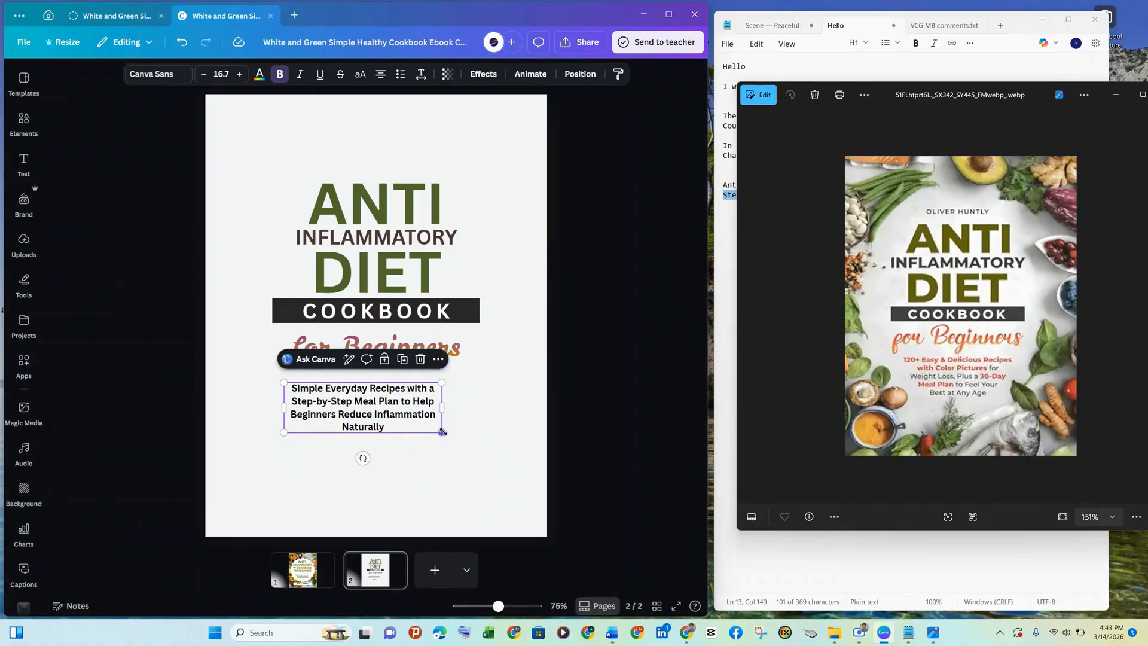
{"action": "left_click_drag", "start_coordinate": [441, 431], "coordinate": [482, 456]}
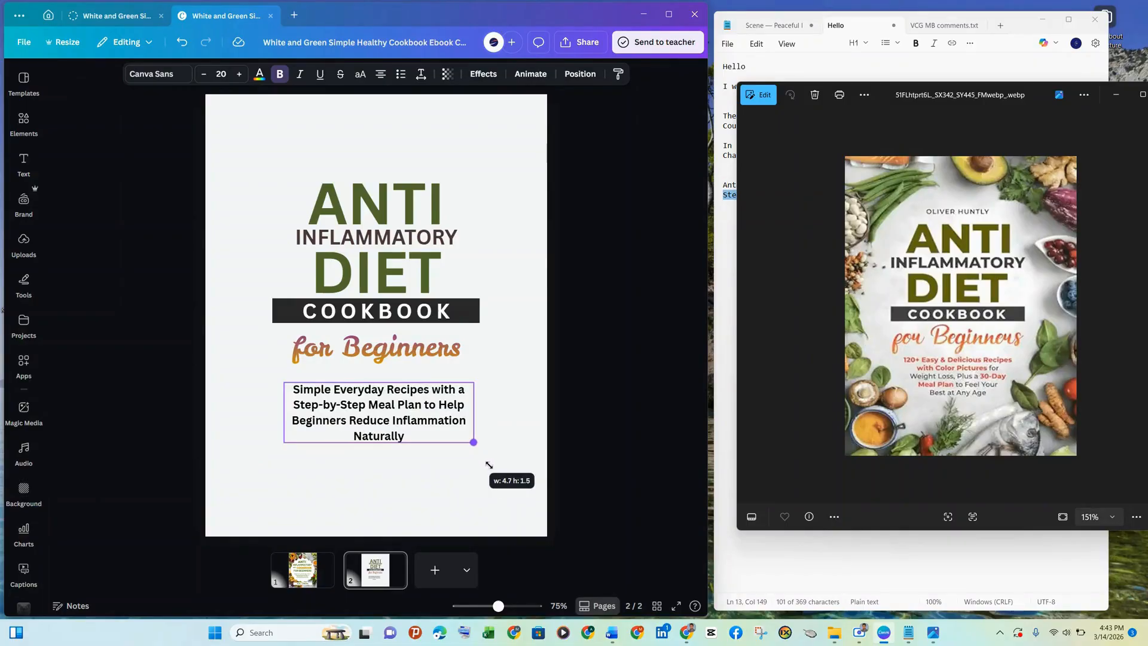
{"action": "left_click_drag", "start_coordinate": [283, 445], "coordinate": [263, 456]}
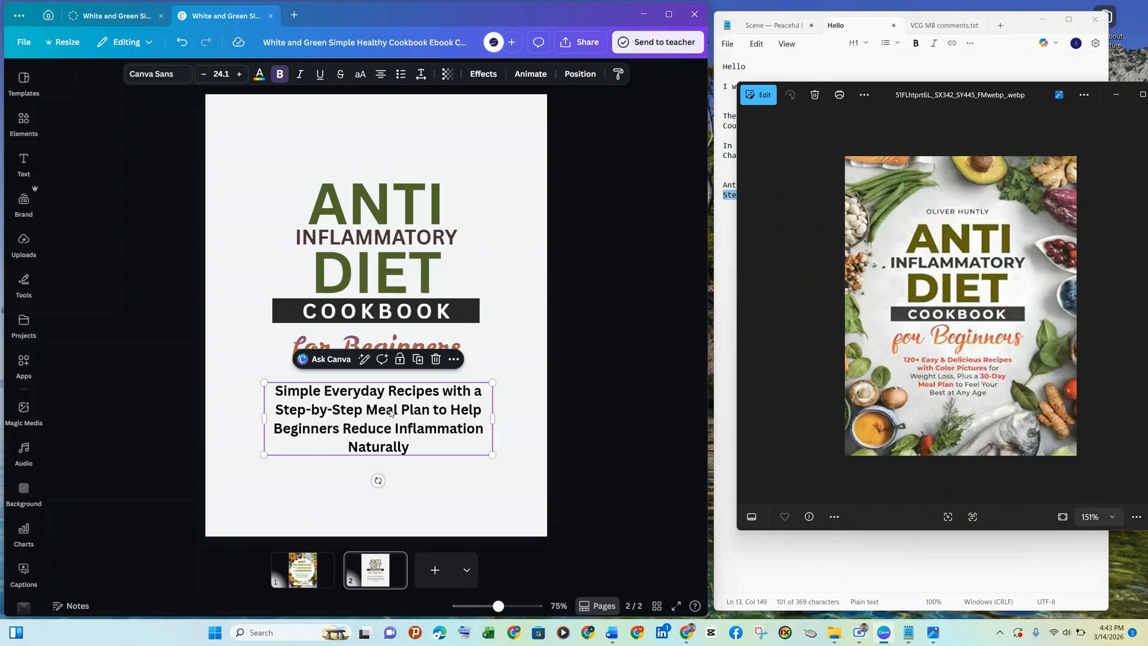
Colour the subtitle with the document's dark charcoal and narrow its box to four lines, centred below "for Beginners"
{"action": "left_click", "coordinate": [261, 73]}
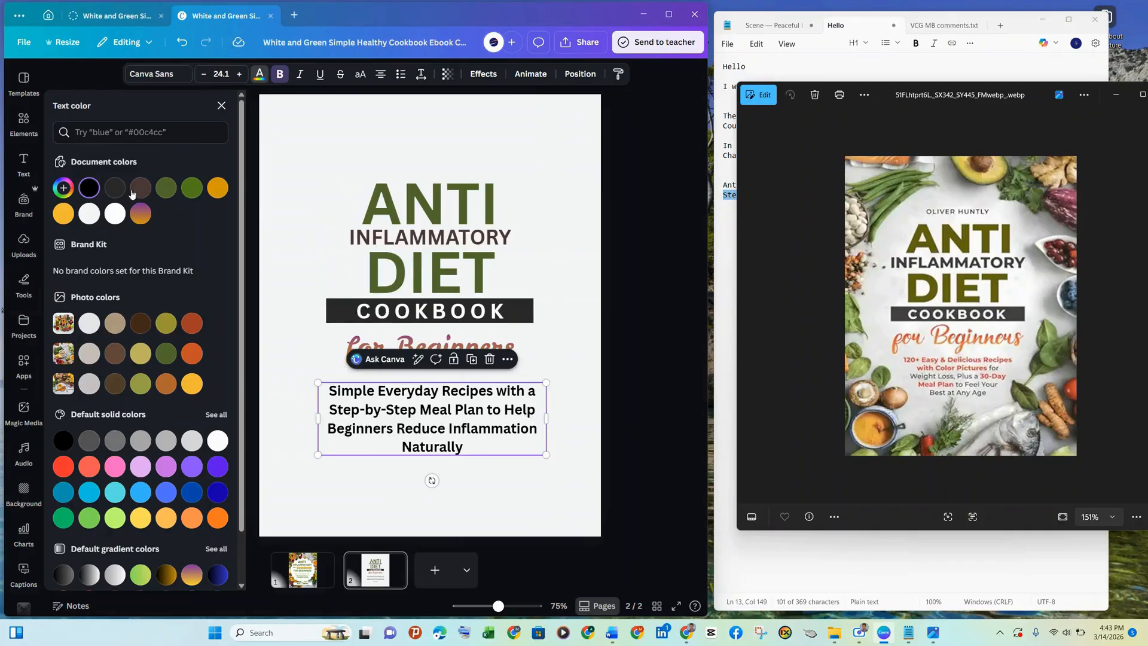
{"action": "left_click", "coordinate": [111, 192]}
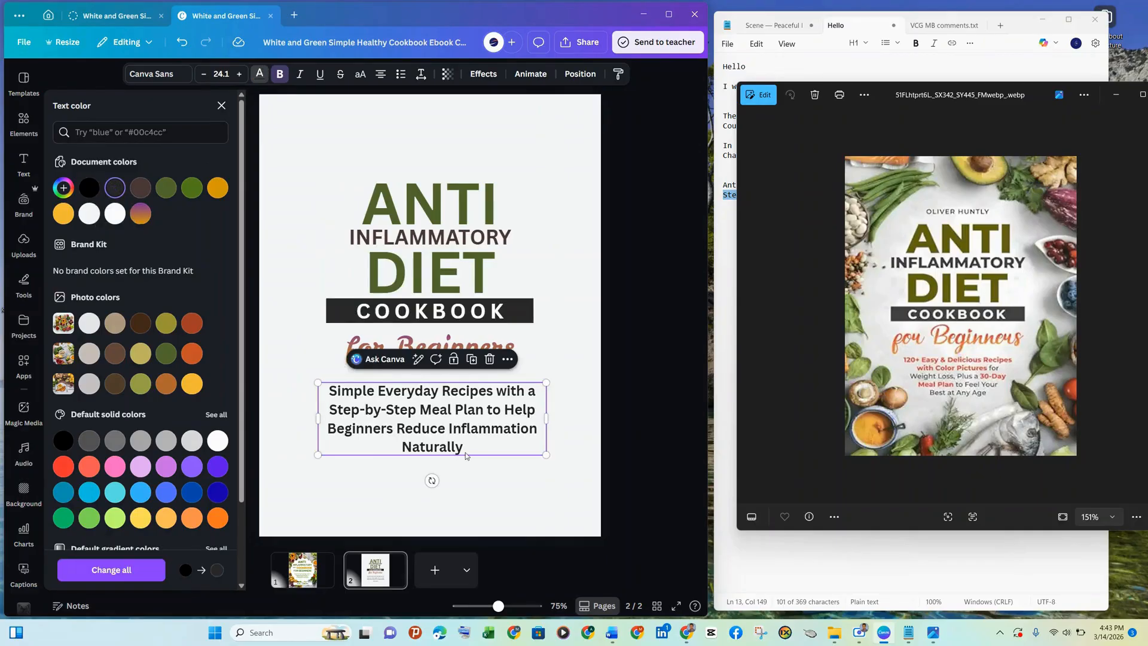
{"action": "left_click", "coordinate": [444, 418]}
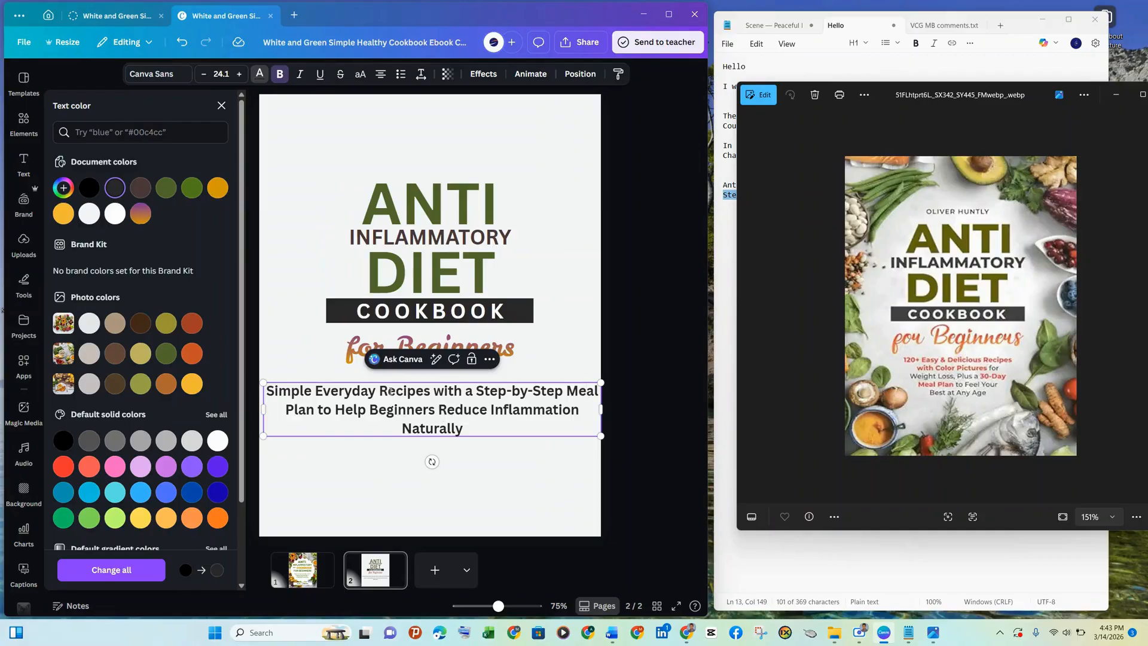
{"action": "left_click_drag", "start_coordinate": [605, 410], "coordinate": [477, 411]}
{"action": "left_click", "coordinate": [496, 443]}
{"action": "left_click_drag", "start_coordinate": [406, 431], "coordinate": [460, 417]}
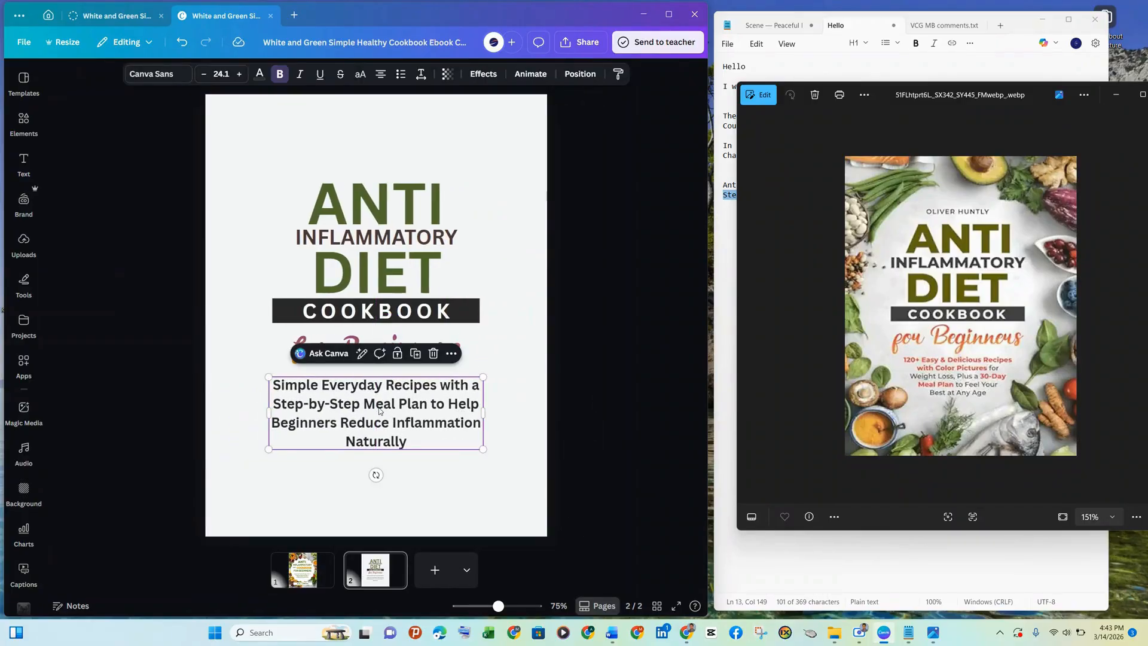
Colour "Simple Everyday Recipes with a Step-by-Step Meal Plan" rust red and shift the subtitle slightly upward
{"action": "left_click", "coordinate": [439, 385]}
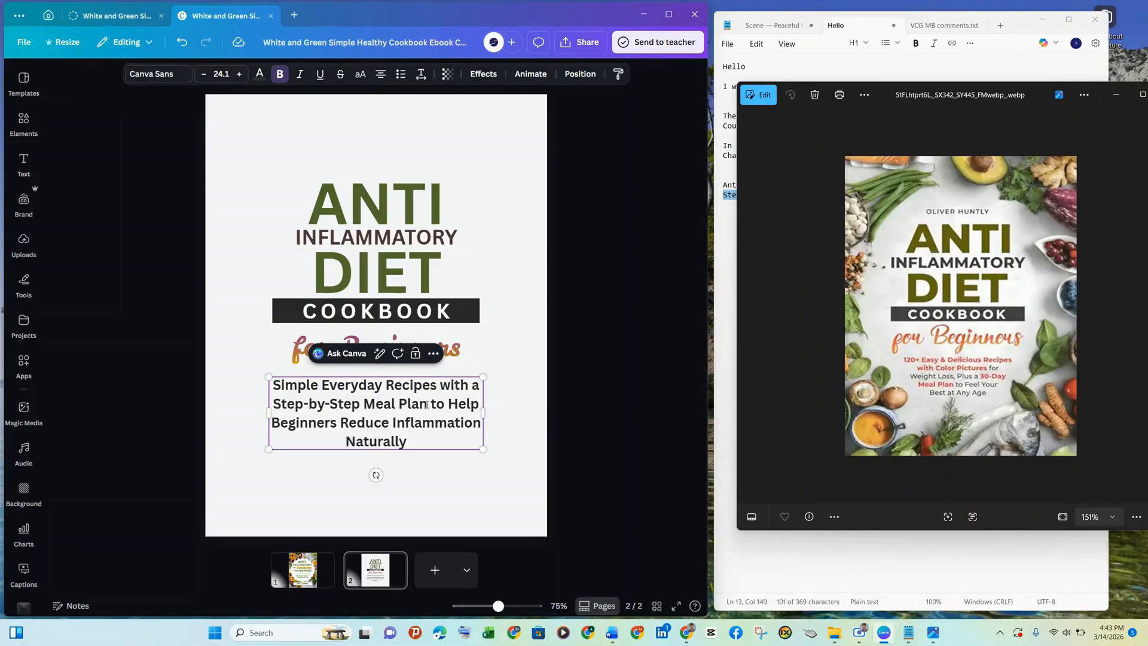
{"action": "left_click_drag", "start_coordinate": [426, 404], "coordinate": [272, 386]}
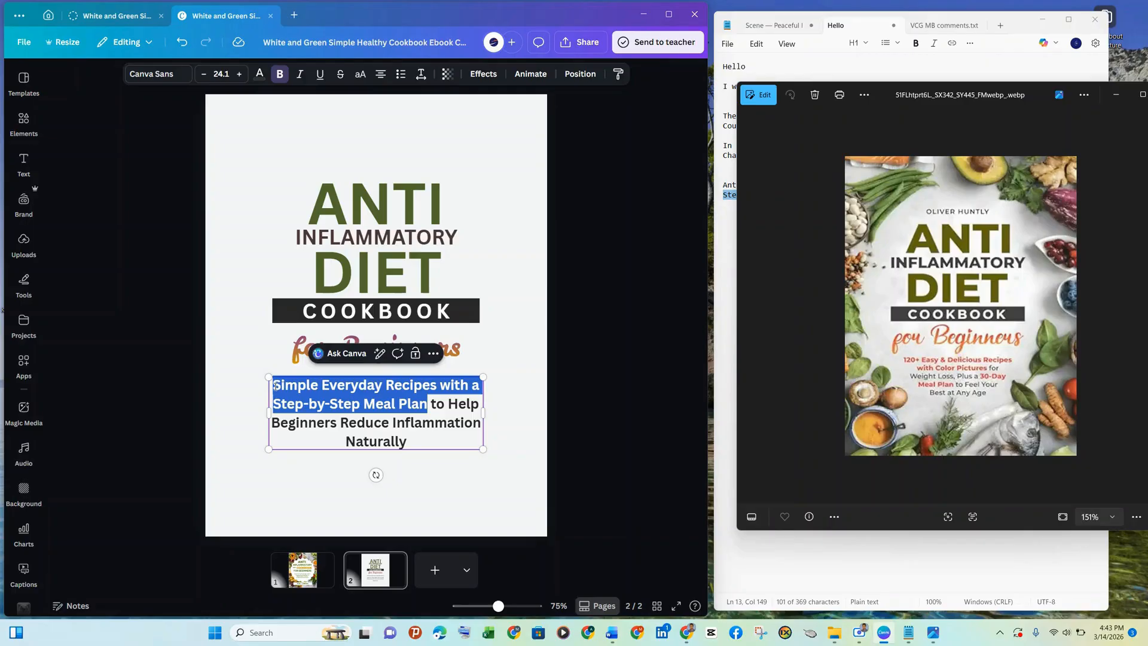
{"action": "left_click", "coordinate": [260, 74]}
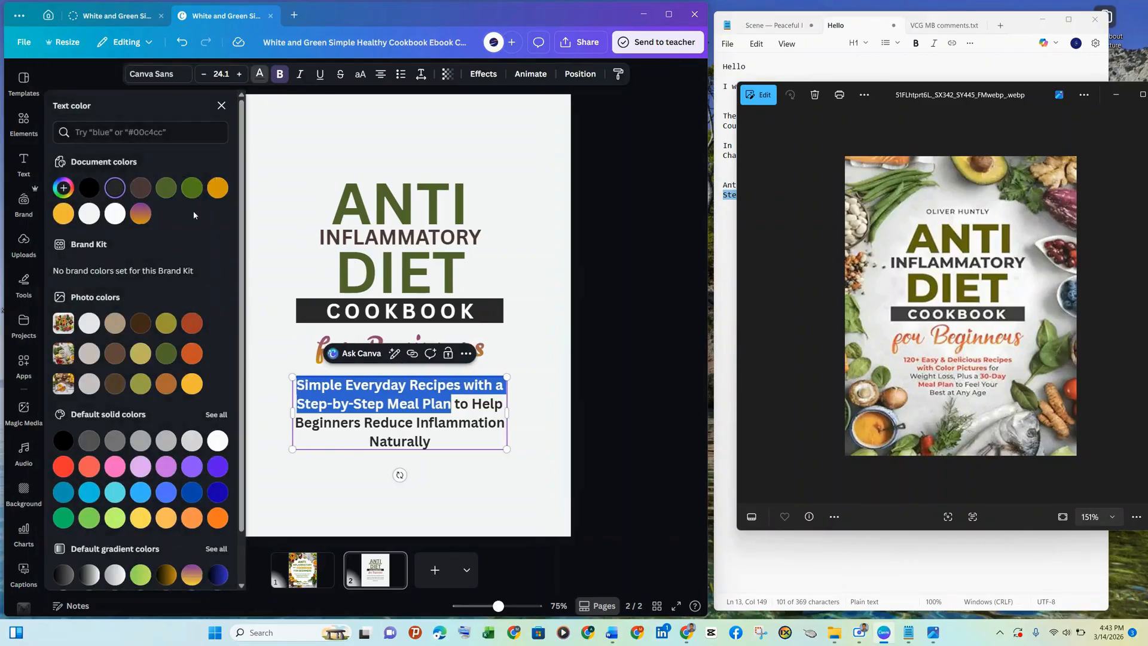
{"action": "left_click", "coordinate": [512, 485]}
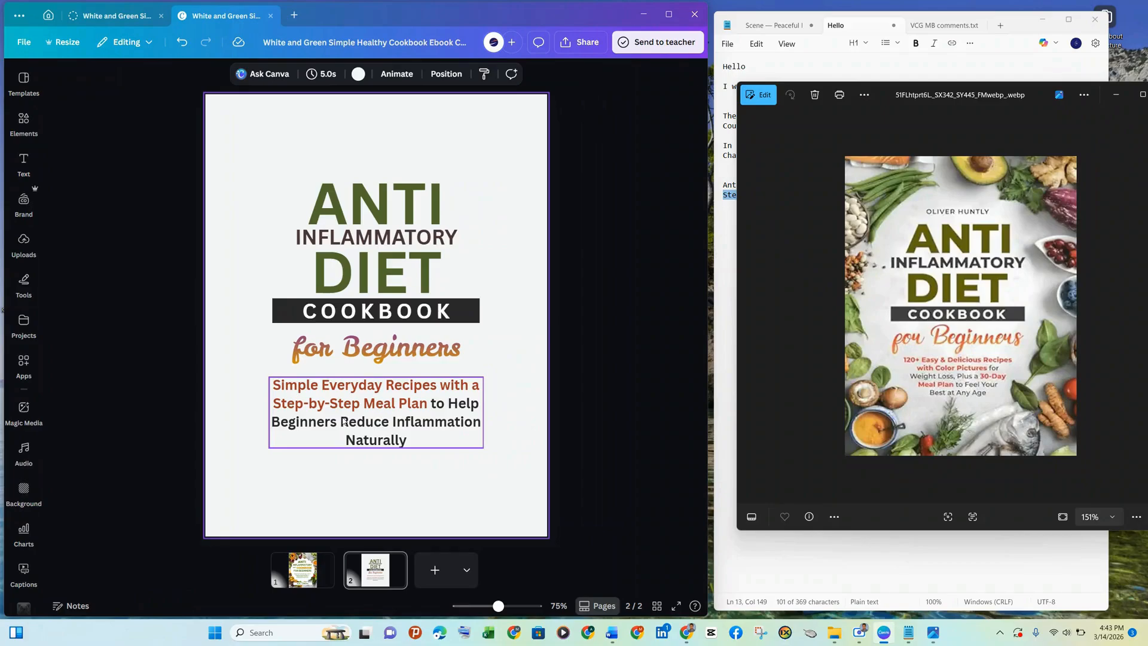
{"action": "mouse_move", "coordinate": [344, 422]}
{"action": "left_mouse_down"}
{"action": "mouse_move", "coordinate": [360, 426]}
{"action": "mouse_move", "coordinate": [343, 414]}
{"action": "left_mouse_up"}
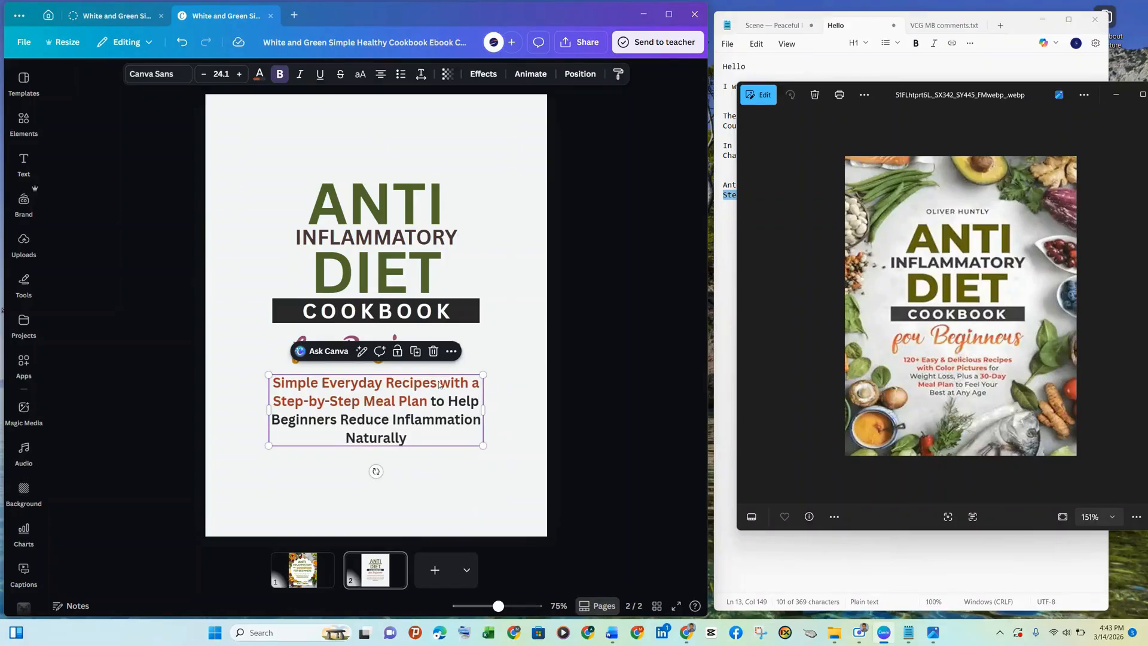
Recolour the subtitle's words "with a" in dark charcoal and "Reduce Inflammation" in the document's rust red
{"action": "left_click", "coordinate": [441, 383]}
{"action": "left_click_drag", "start_coordinate": [452, 382], "coordinate": [480, 383]}
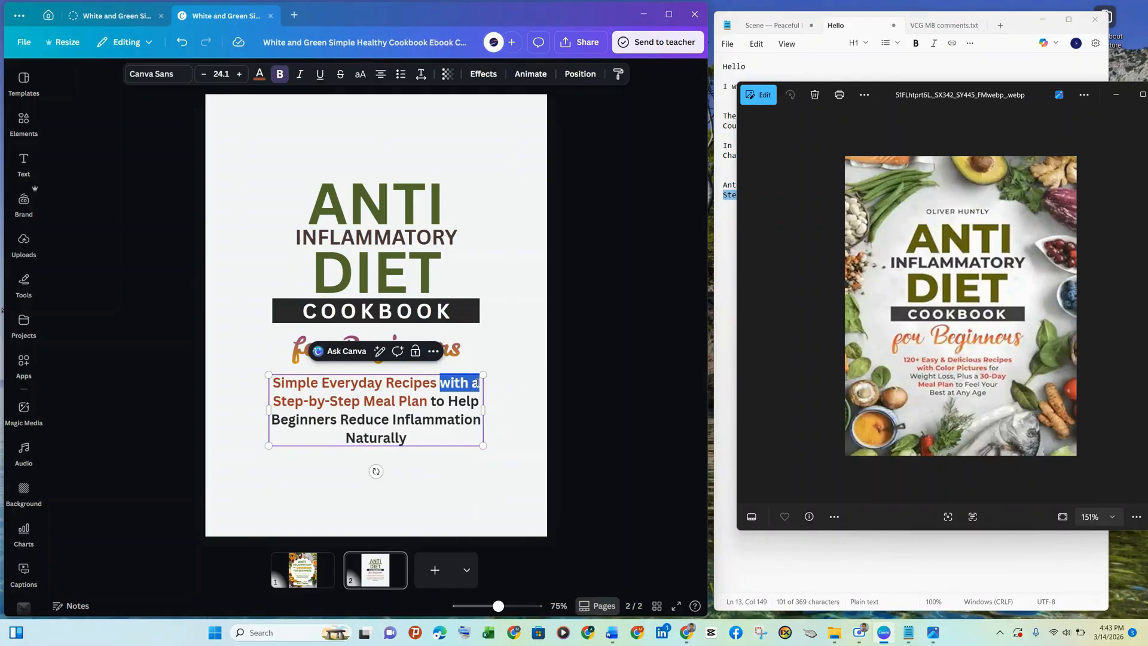
{"action": "left_click", "coordinate": [258, 73]}
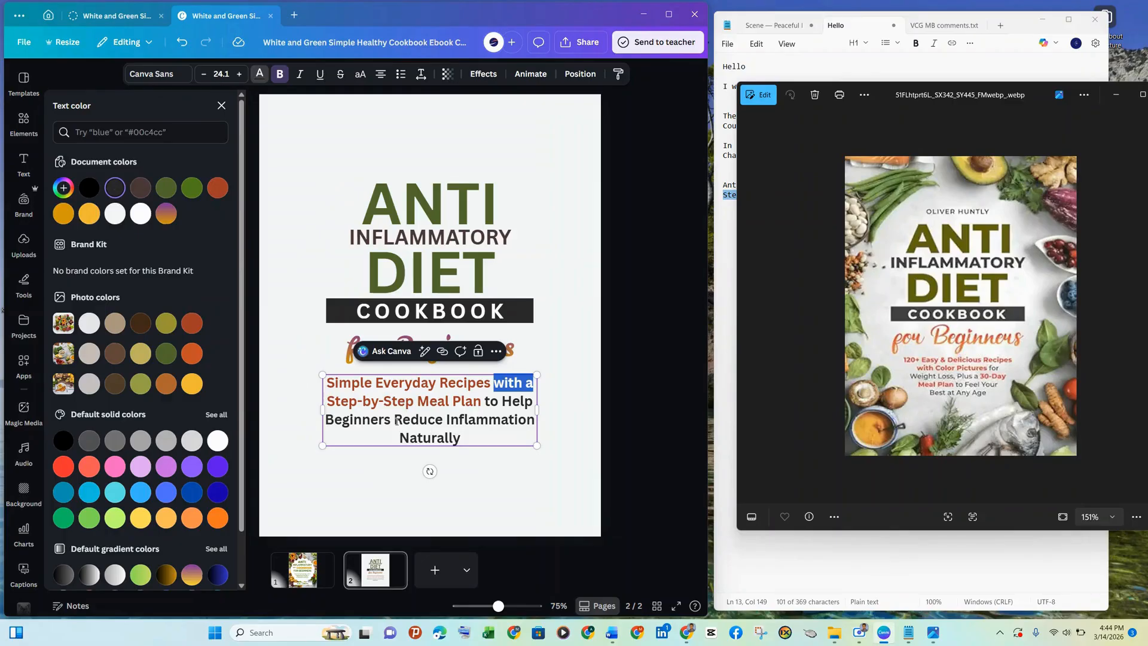
{"action": "left_click_drag", "start_coordinate": [394, 419], "coordinate": [535, 420]}
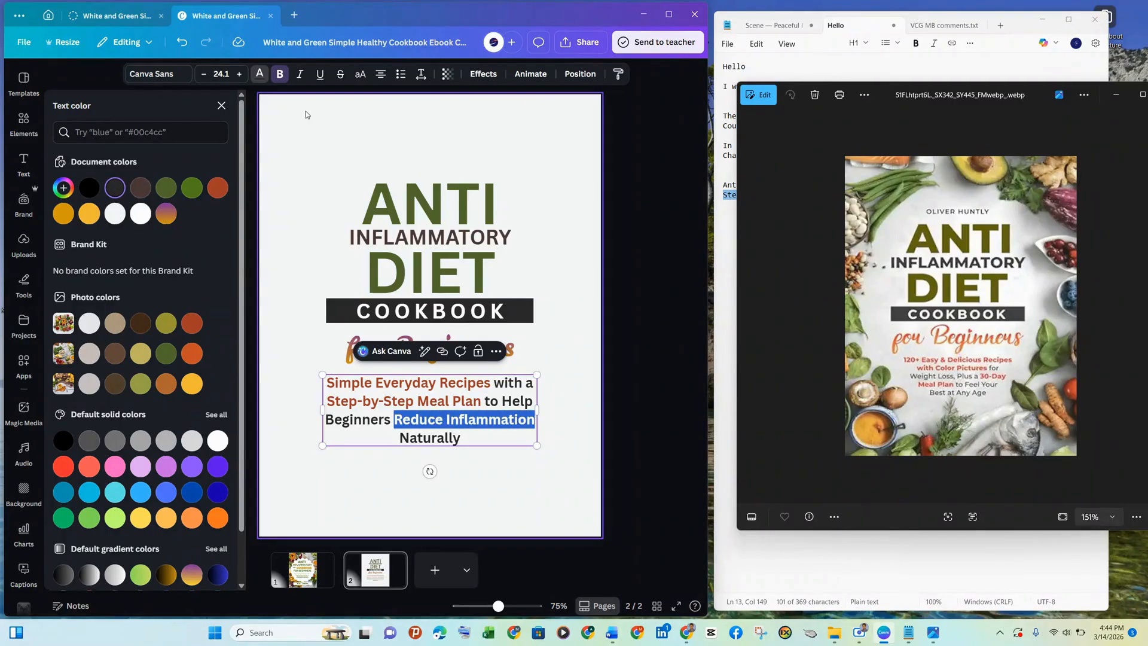
{"action": "left_click", "coordinate": [217, 188]}
{"action": "left_click", "coordinate": [542, 475]}
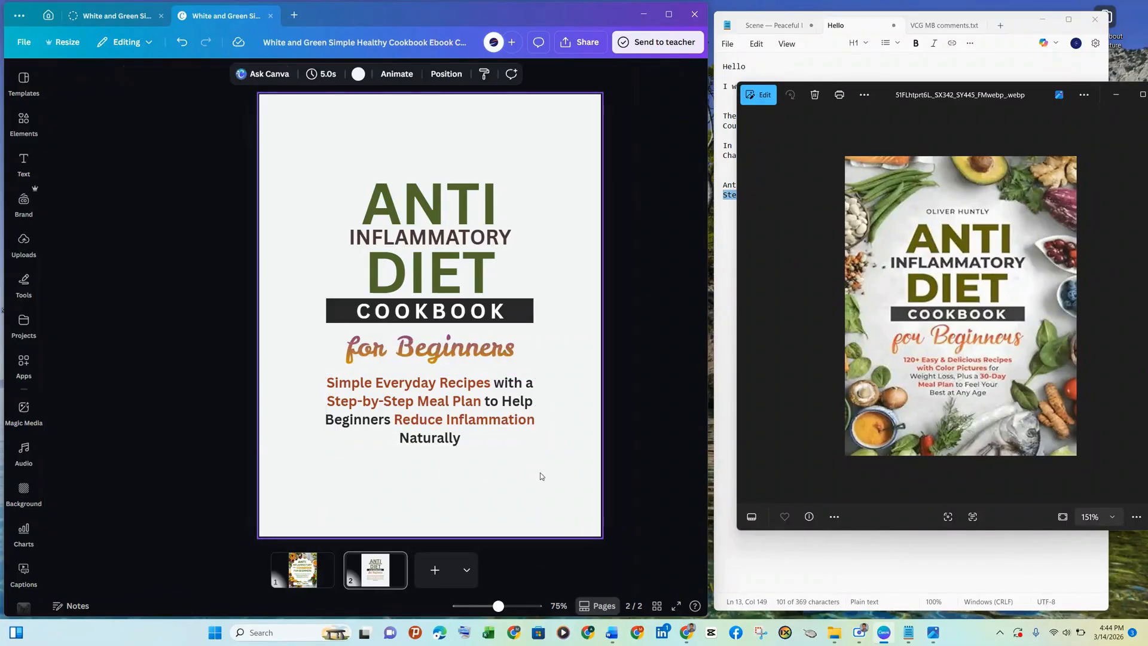
Reduce the subtitle's font size to 17.1 and move it slightly down from "for Beginners"
{"action": "left_click", "coordinate": [454, 436]}
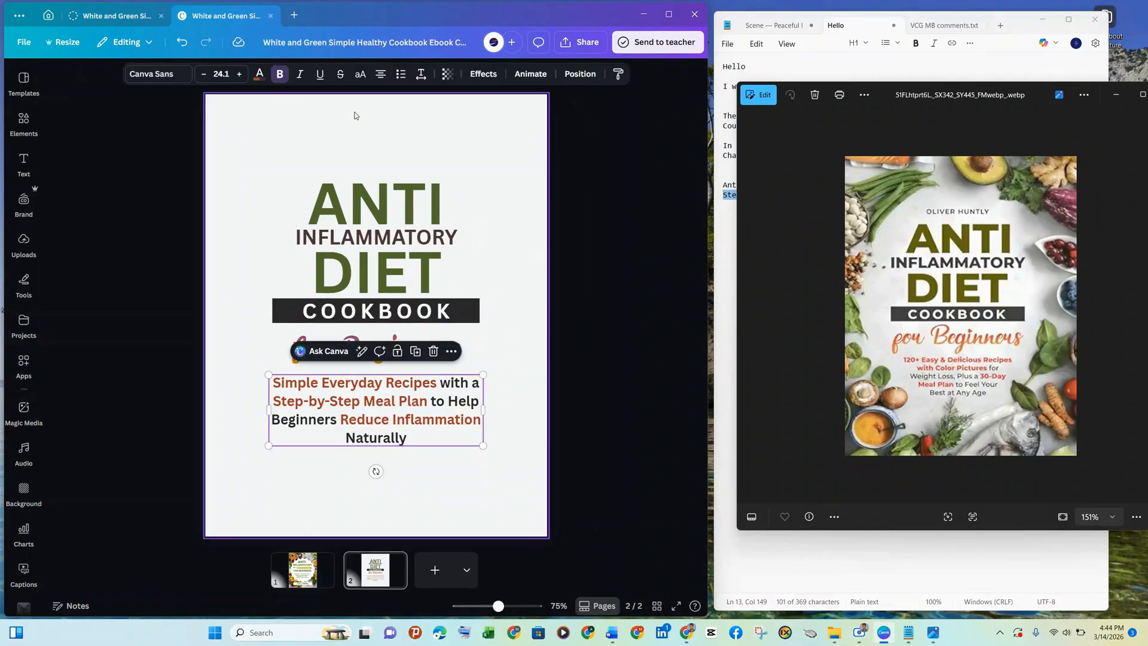
{"action": "left_click", "coordinate": [204, 73]}
{"action": "left_click", "coordinate": [203, 74]}
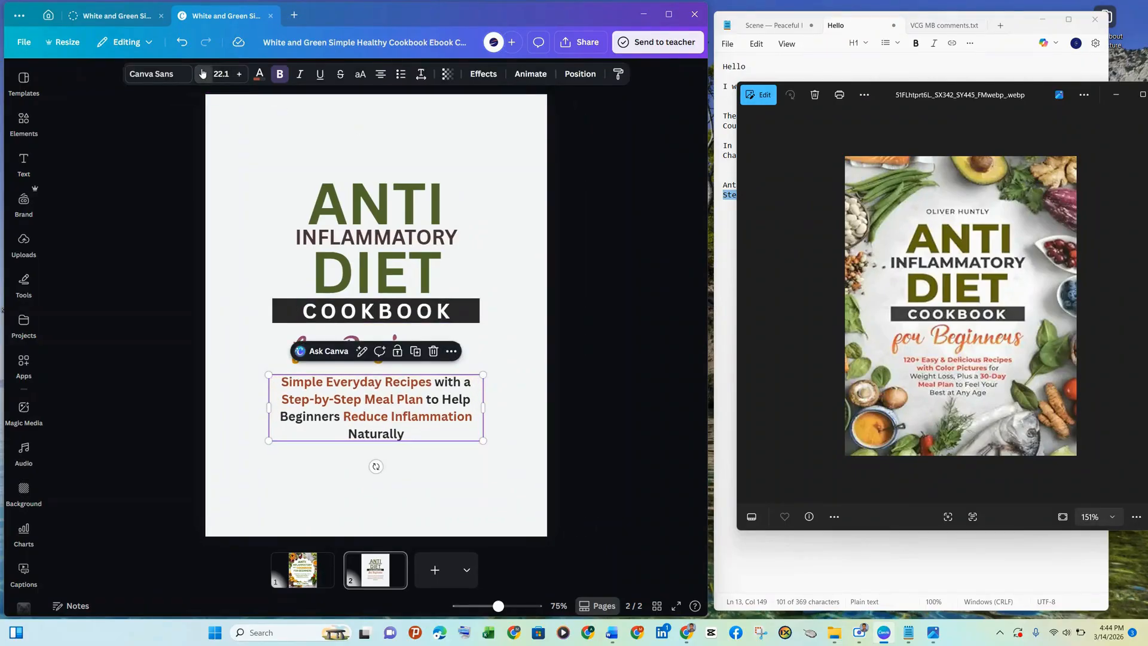
{"action": "left_click", "coordinate": [203, 74]}
{"action": "left_click", "coordinate": [203, 73]}
{"action": "left_click", "coordinate": [203, 74]}
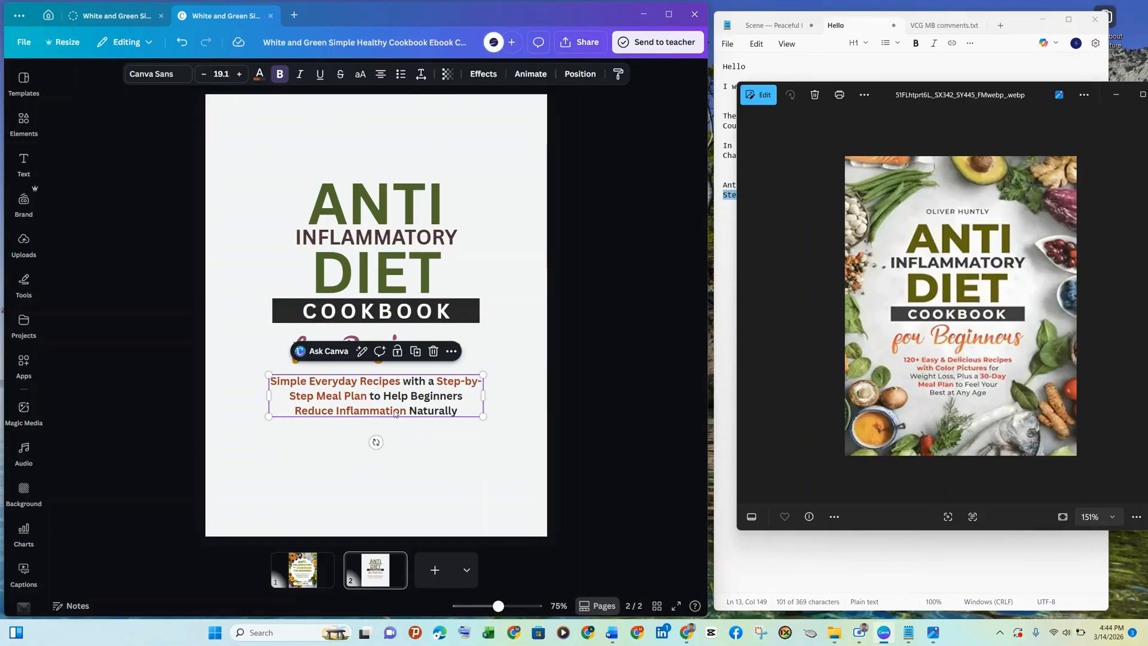
{"action": "mouse_move", "coordinate": [394, 410]}
{"action": "left_mouse_down"}
{"action": "mouse_move", "coordinate": [397, 430]}
{"action": "mouse_move", "coordinate": [394, 419]}
{"action": "left_mouse_up"}
{"action": "left_click", "coordinate": [204, 74]}
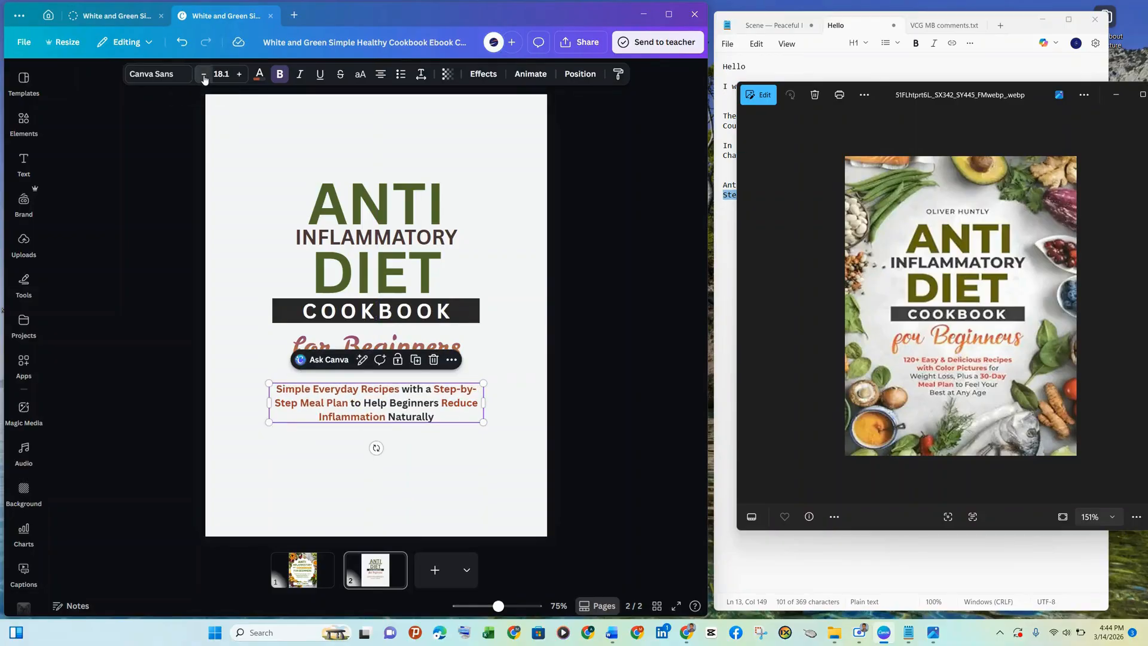
{"action": "left_click", "coordinate": [203, 74]}
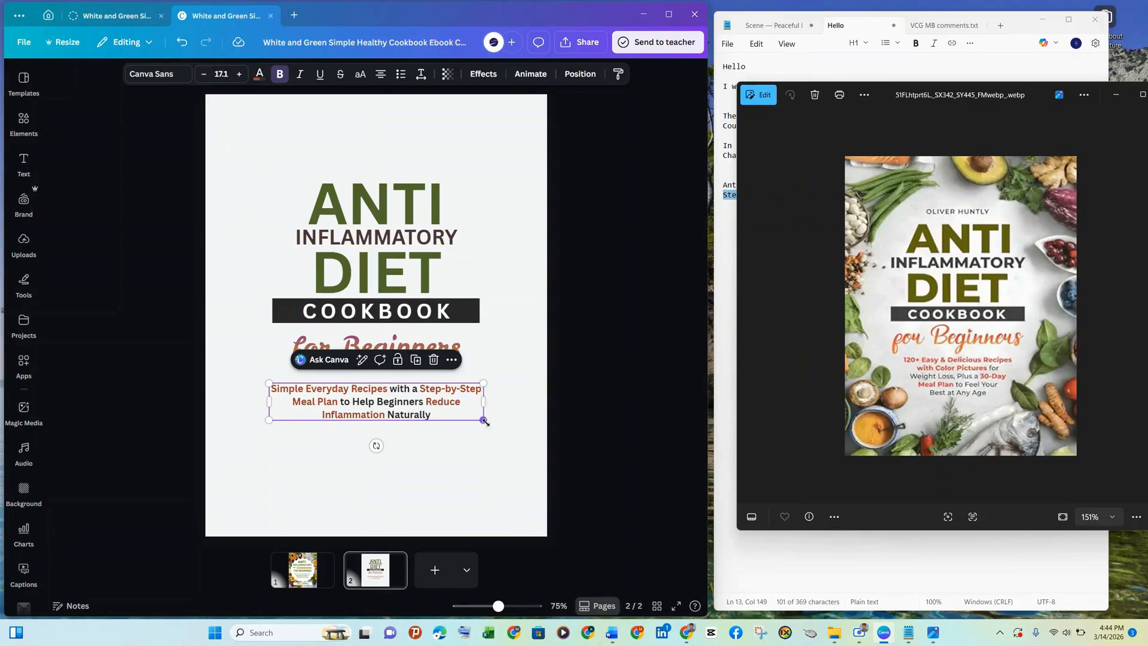
Scale the subtitle up to about size 18.9 and centre it horizontally on the page
{"action": "left_click_drag", "start_coordinate": [492, 425], "coordinate": [514, 429]}
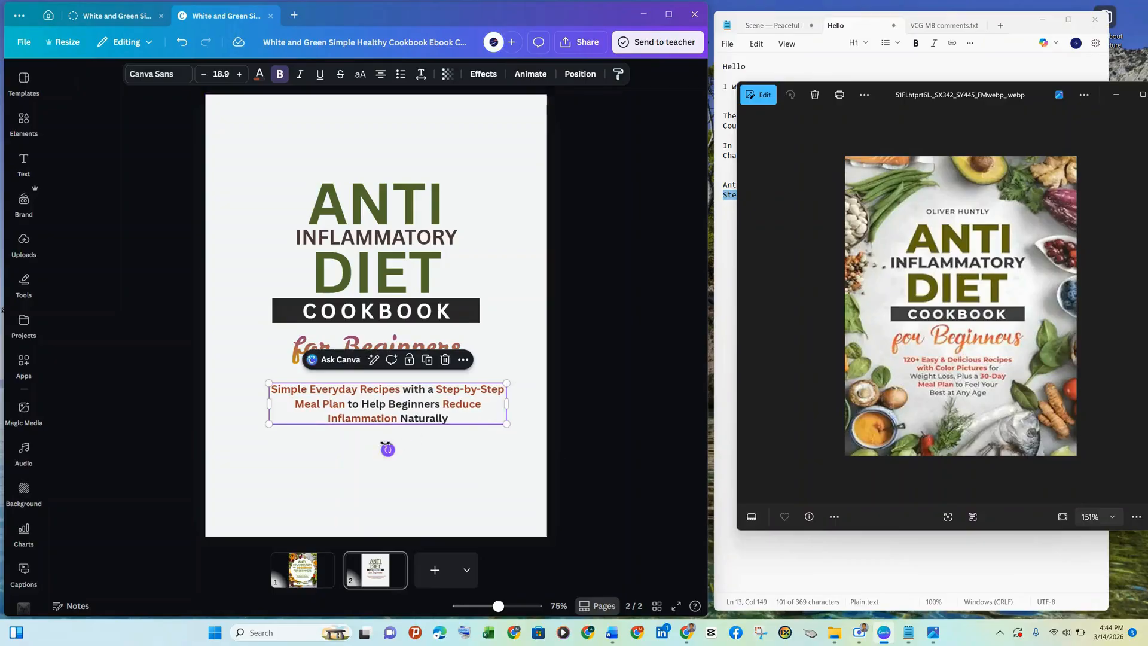
{"action": "left_click", "coordinate": [435, 454]}
{"action": "left_click_drag", "start_coordinate": [421, 395], "coordinate": [411, 398]}
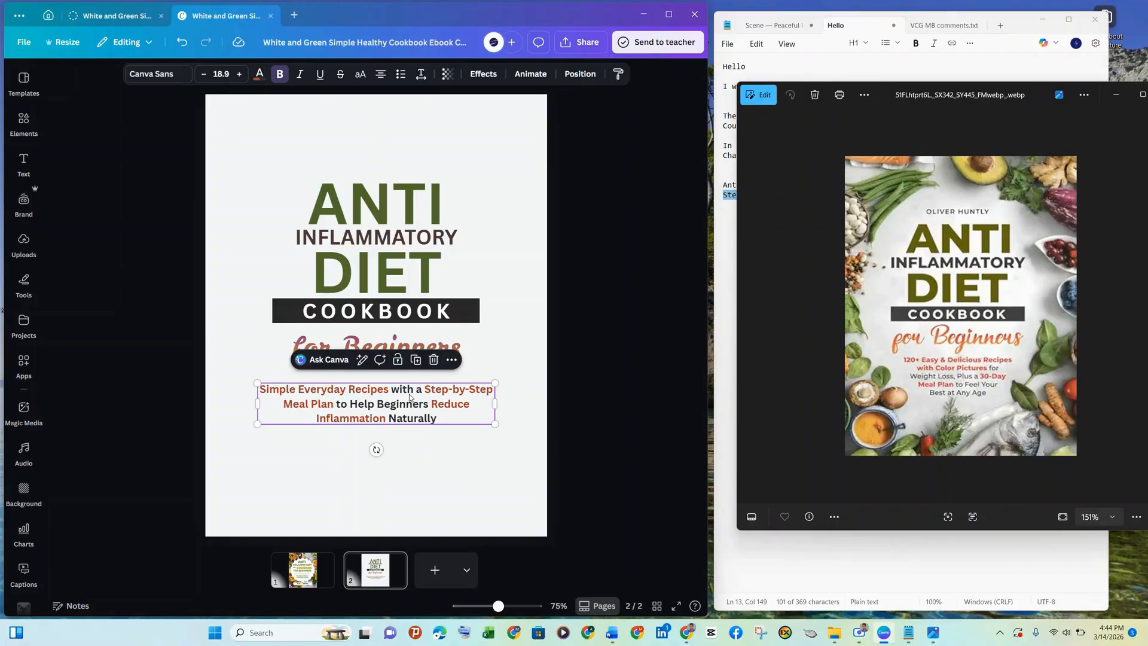
{"action": "left_click", "coordinate": [463, 465]}
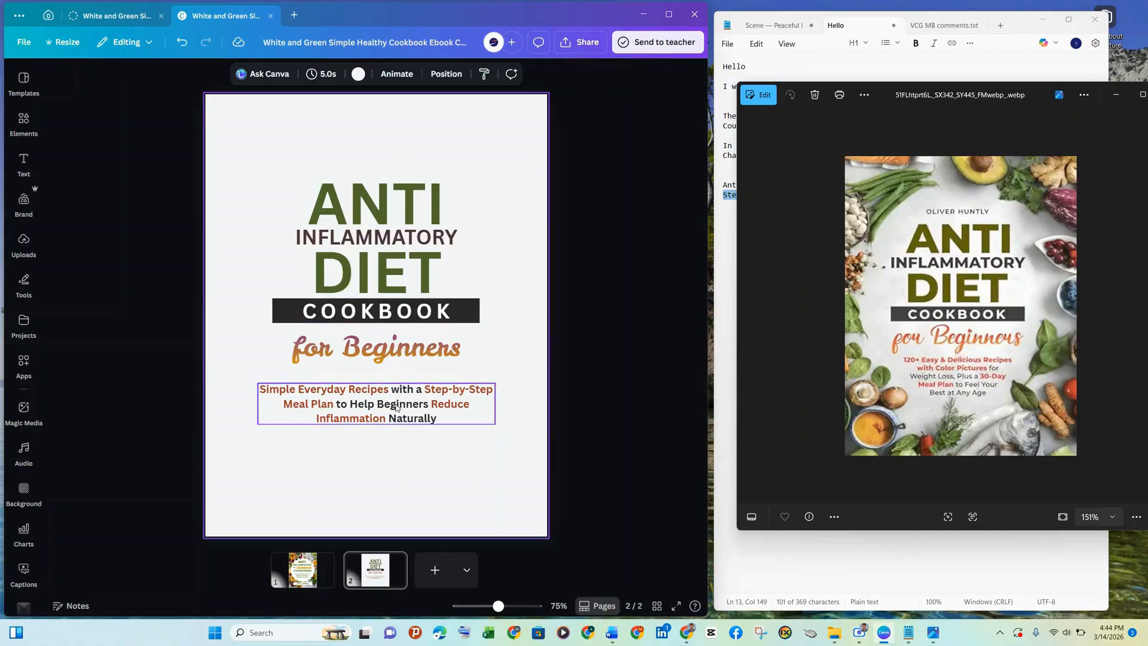
Duplicate the subtitle, place the copy above "ANTI" and colour it with the document's dark charcoal
{"action": "left_click", "coordinate": [395, 407]}
{"action": "left_click_drag", "start_coordinate": [396, 407], "coordinate": [400, 411]}
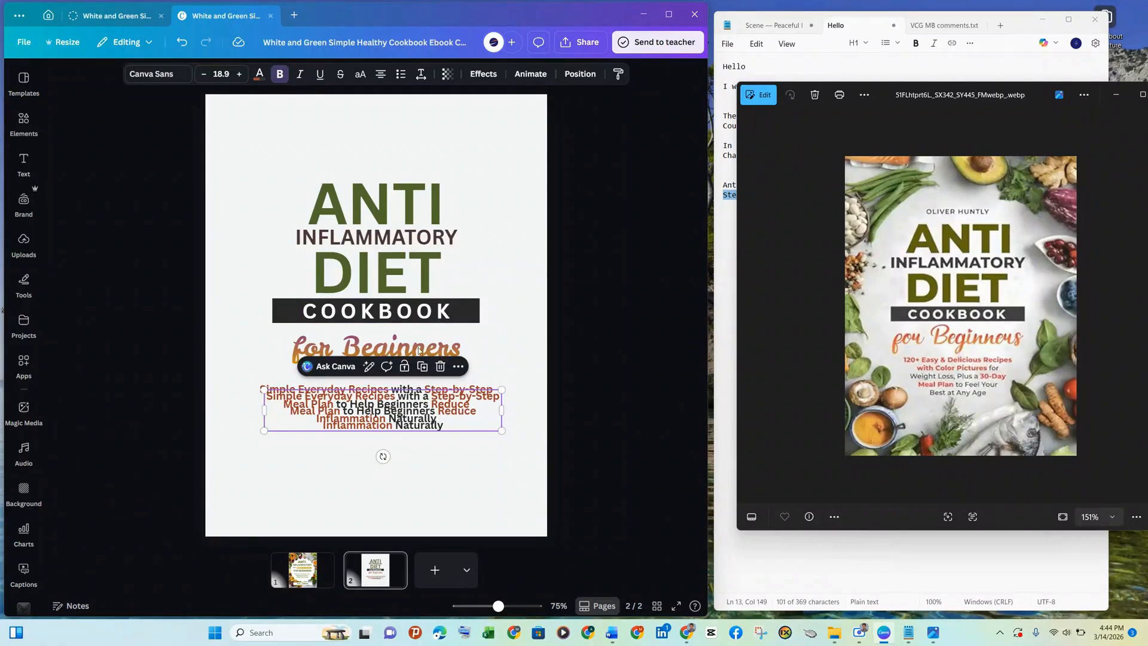
{"action": "left_click_drag", "start_coordinate": [419, 351], "coordinate": [384, 146]}
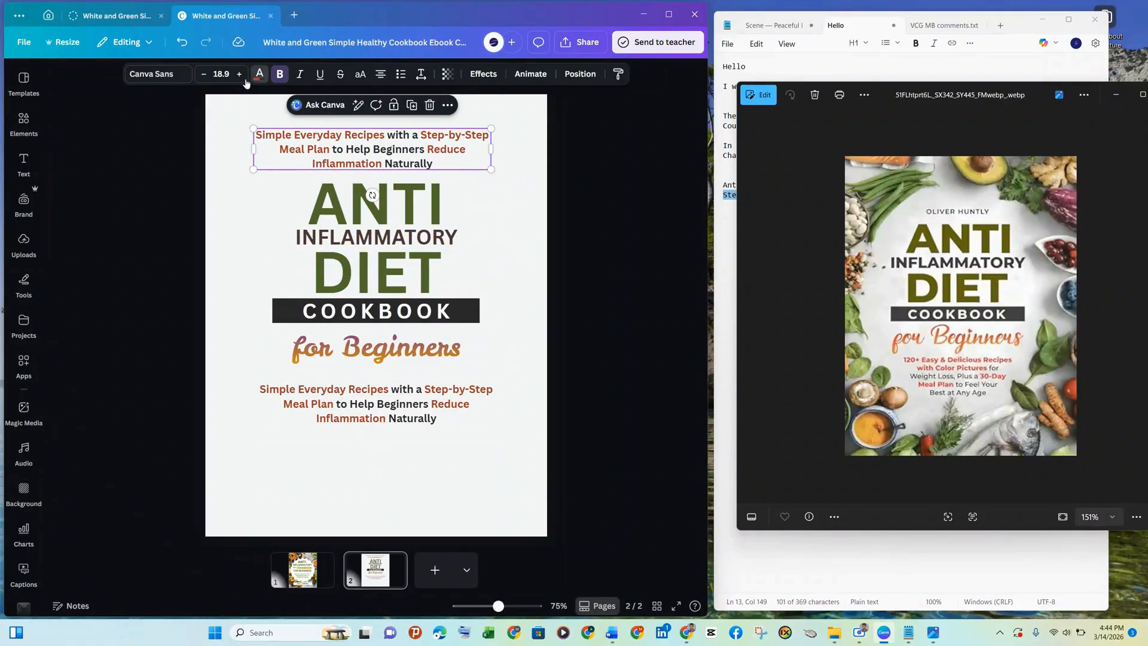
{"action": "left_click", "coordinate": [259, 74]}
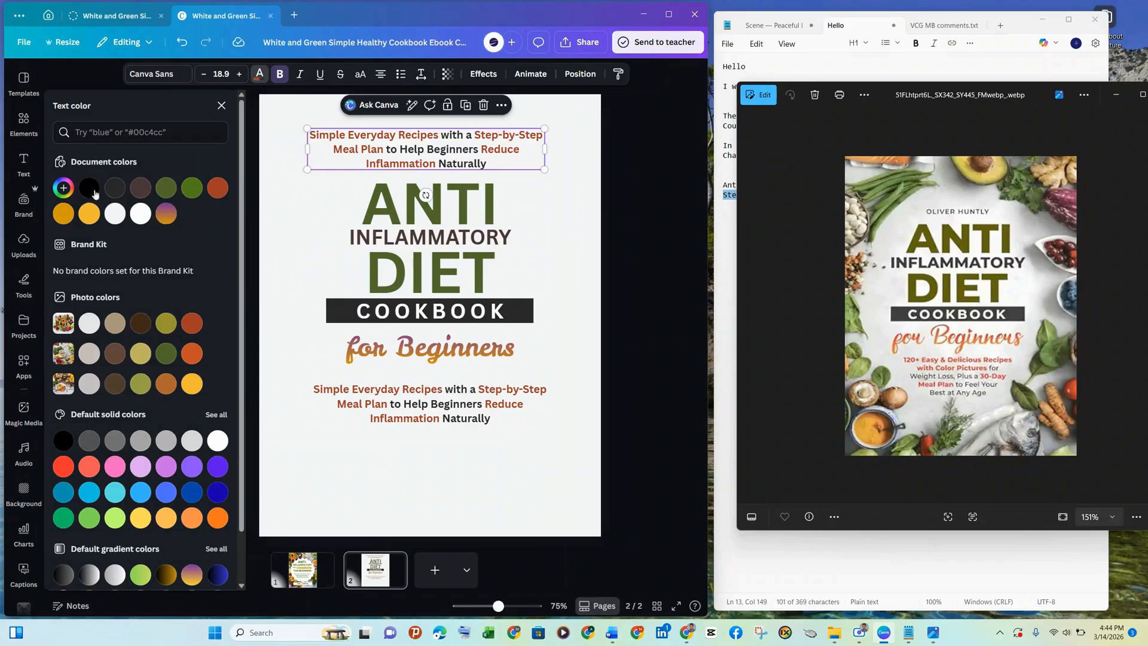
{"action": "left_click", "coordinate": [115, 187]}
Clear the text of the subtitle copy above "ANTI" and check the author's name on page 1
{"action": "double_click", "coordinate": [358, 147]}
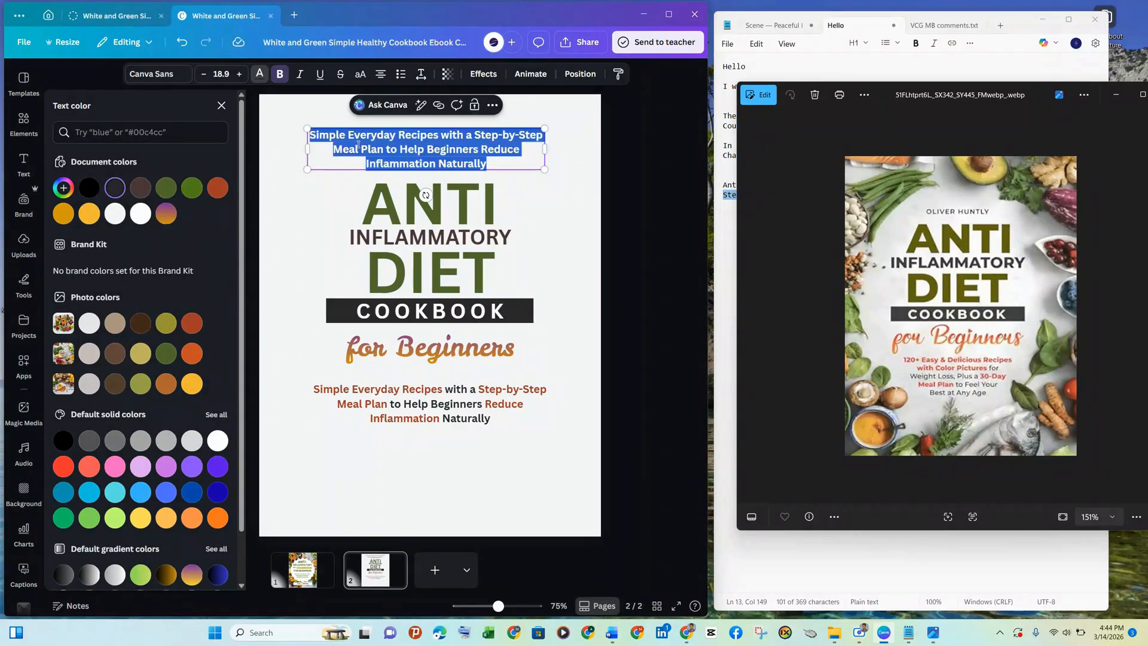
{"action": "key", "text": "BackSpace"}
{"action": "left_click", "coordinate": [302, 569]}
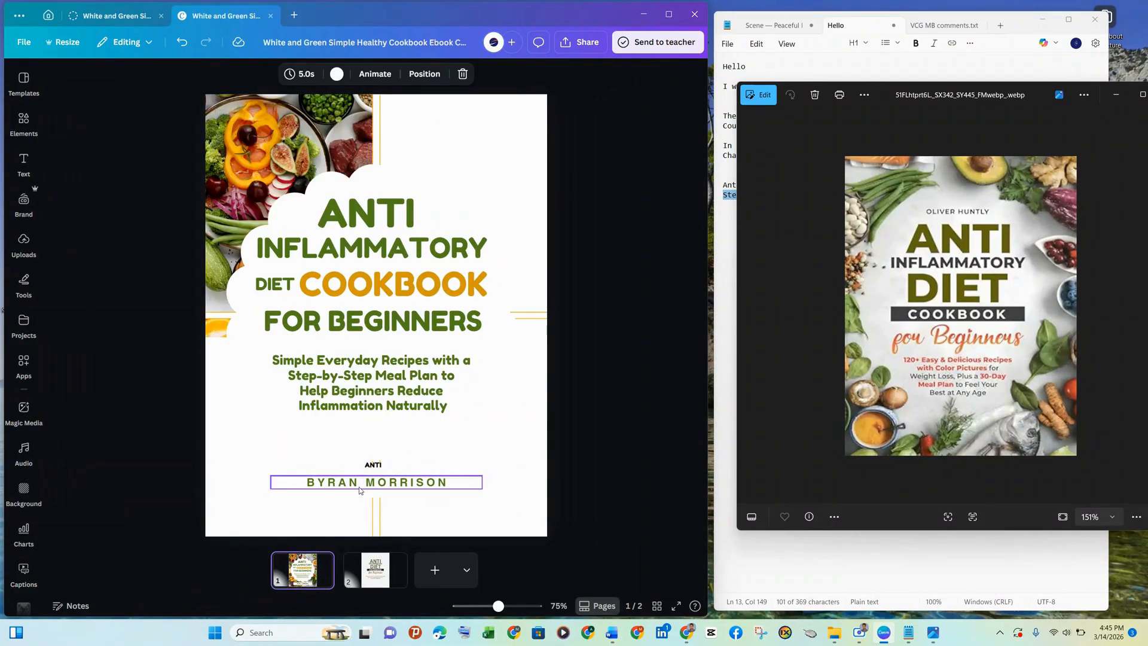
{"action": "left_click", "coordinate": [359, 488]}
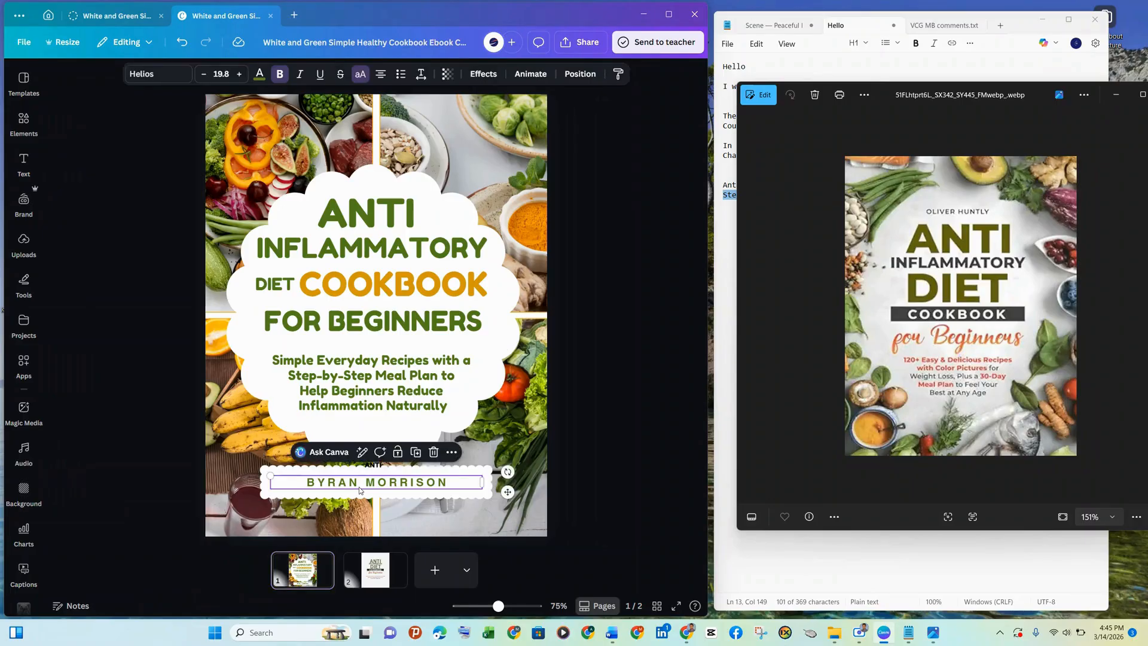
{"action": "left_click", "coordinate": [359, 486]}
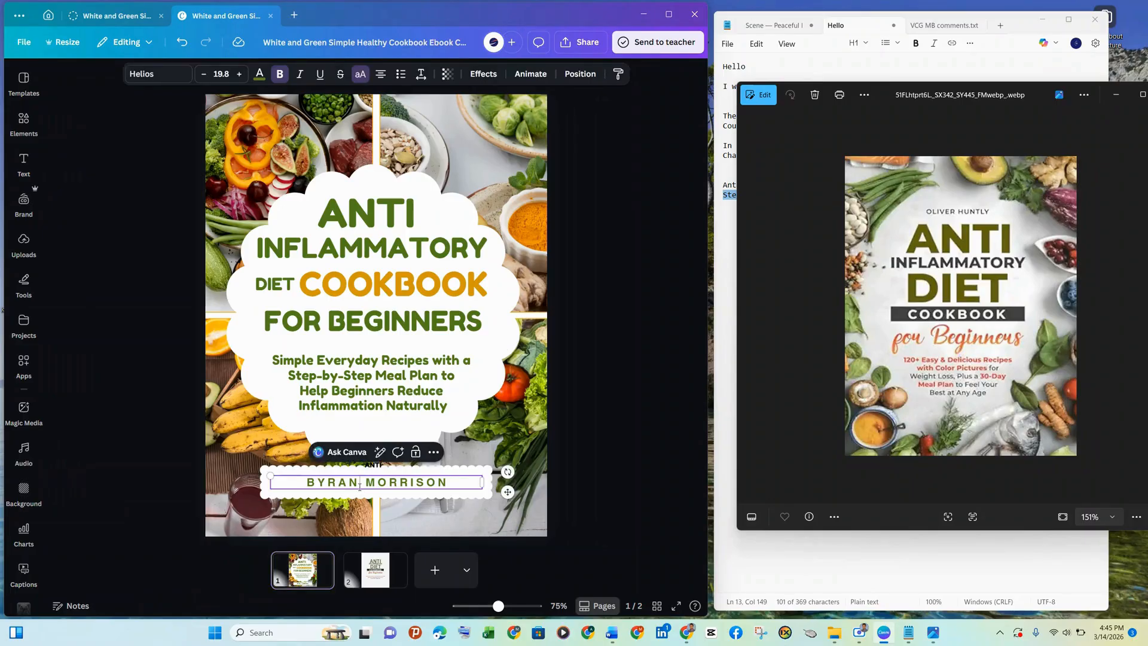
{"action": "key", "text": "ctrl+a"}
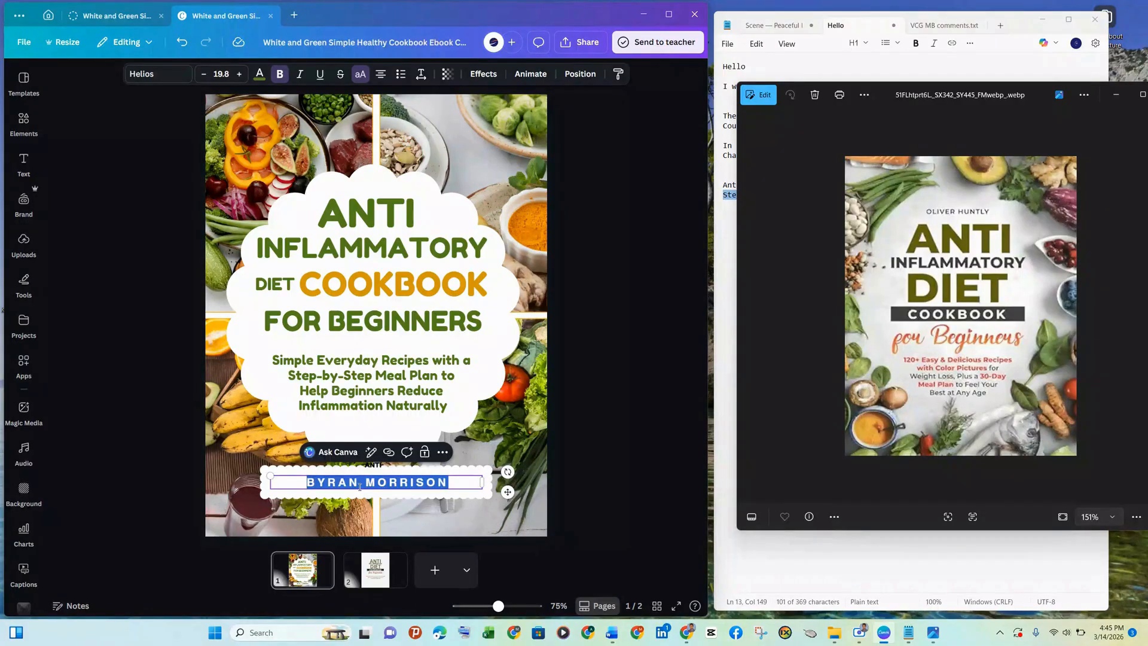
{"action": "left_click", "coordinate": [376, 569]}
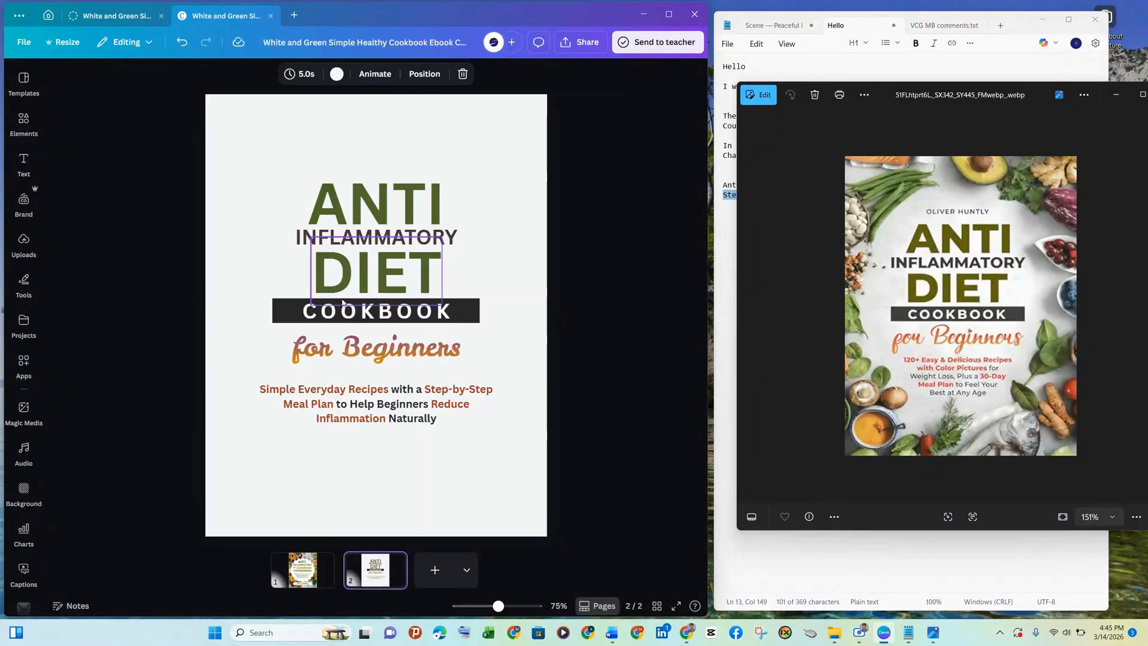
Duplicate the subtitle on page 2 and place the copy above "ANTI"
{"action": "left_click", "coordinate": [371, 146]}
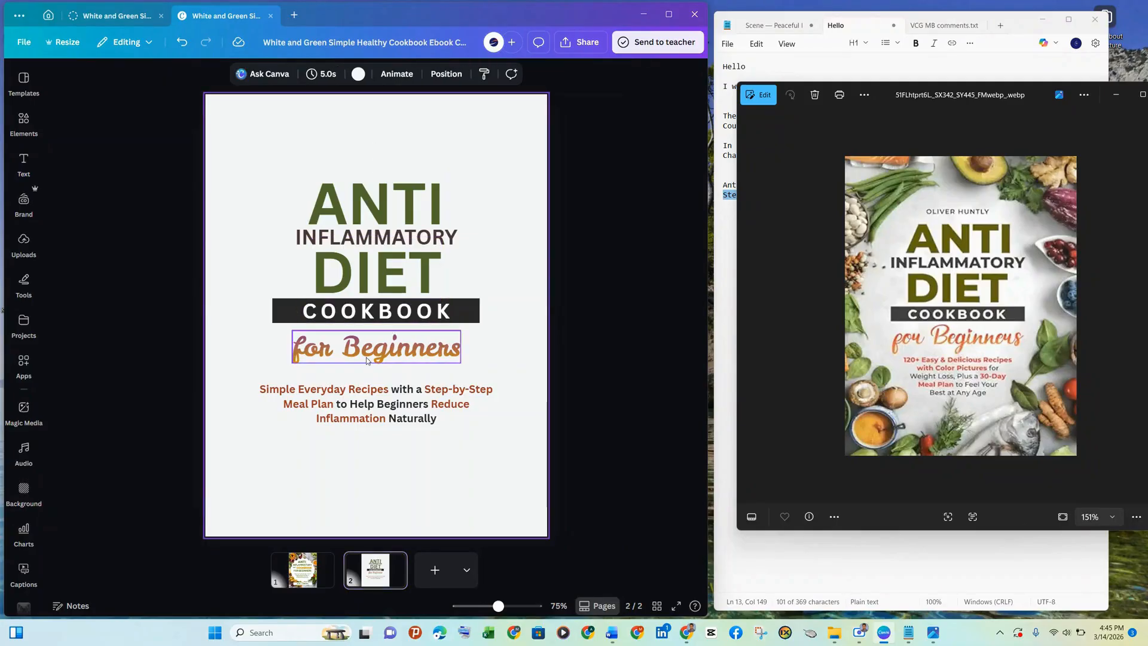
{"action": "left_click", "coordinate": [382, 408]}
{"action": "key", "text": "ctrl+d"}
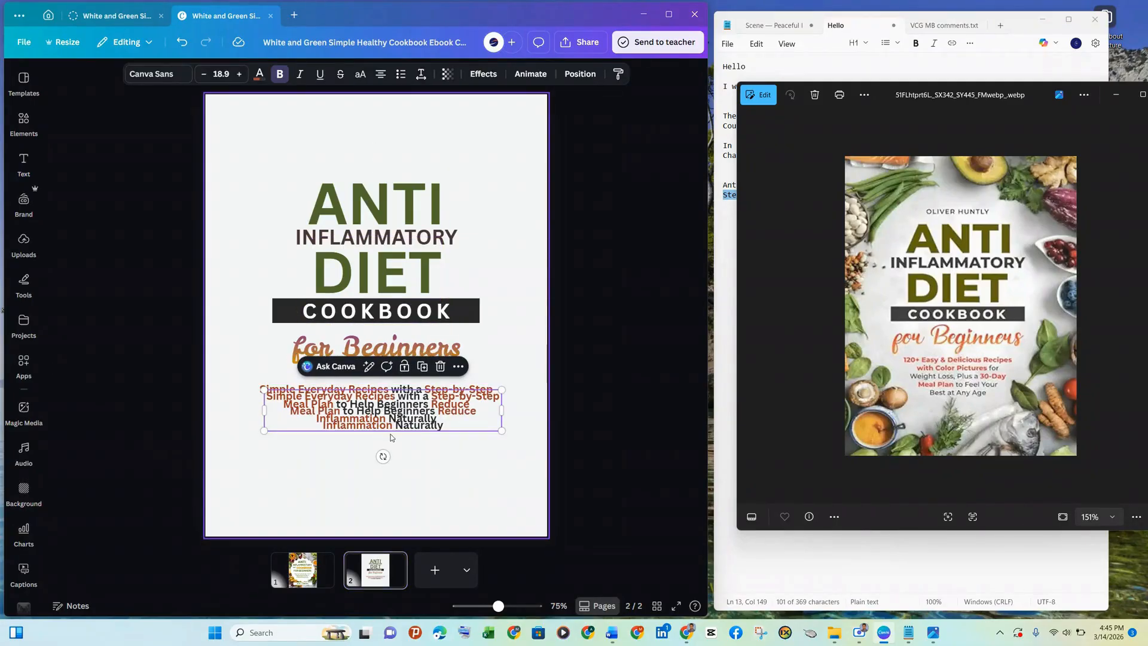
{"action": "left_click_drag", "start_coordinate": [389, 426], "coordinate": [392, 172]}
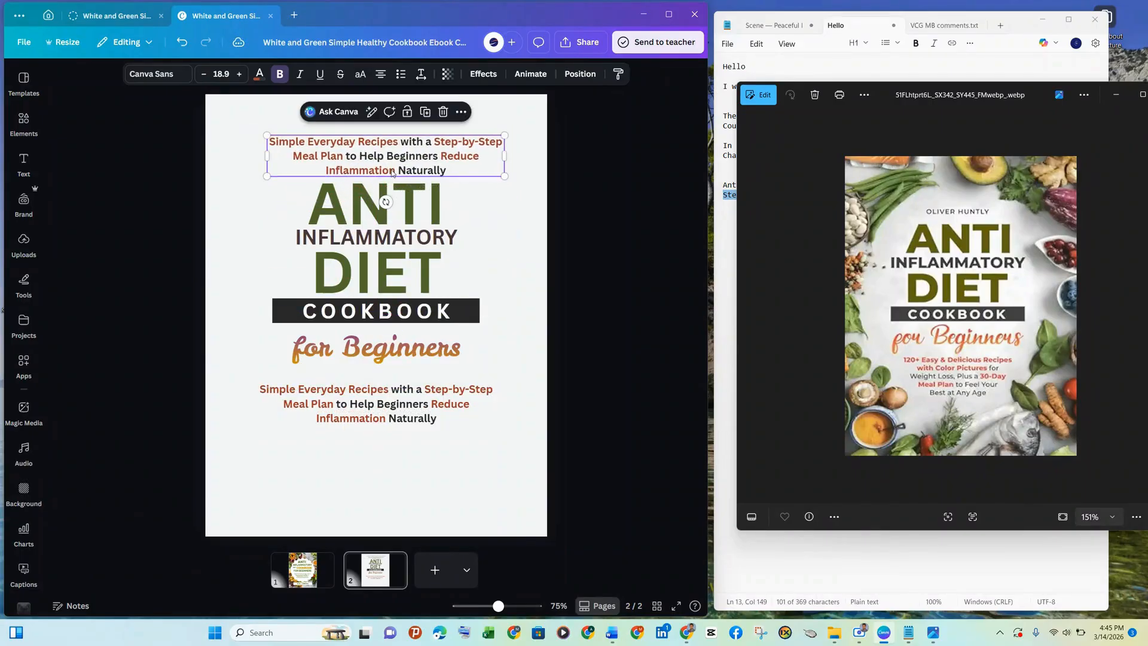
Replace the upper subtitle copy's text with the author's full name in capital letters
{"action": "double_click", "coordinate": [392, 172]}
{"action": "type", "text": "BYRAN mORRISON"}
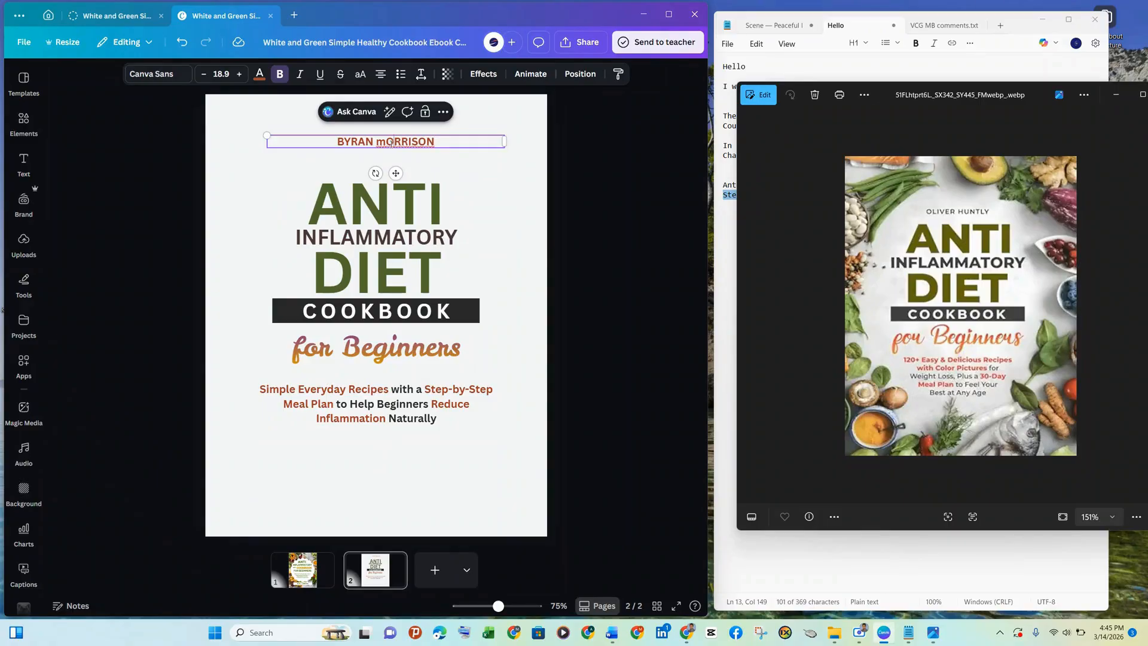
{"action": "left_click", "coordinate": [389, 143]}
{"action": "key", "text": "BackSpace"}
{"action": "type", "text": "M"}
{"action": "key", "text": "Escape"}
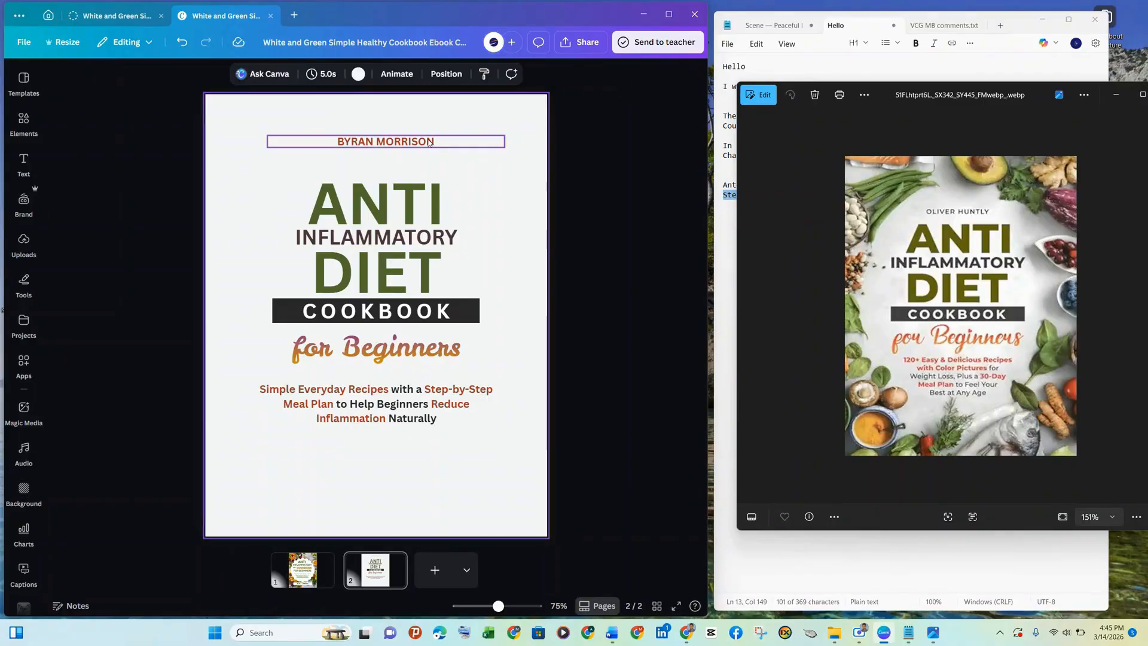
Place the author's name just above "ANTI", centred horizontally on the page, and colour it with the document's dark brown
{"action": "left_click_drag", "start_coordinate": [428, 141], "coordinate": [429, 159]}
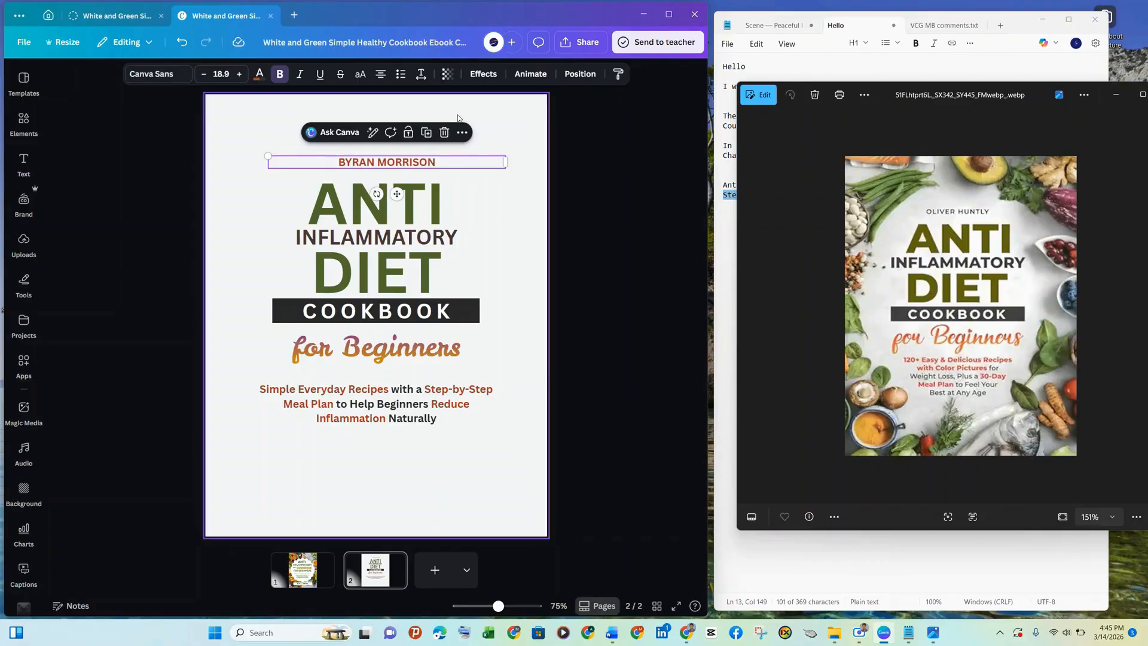
{"action": "left_click", "coordinate": [462, 132]}
{"action": "mouse_move", "coordinate": [505, 299]}
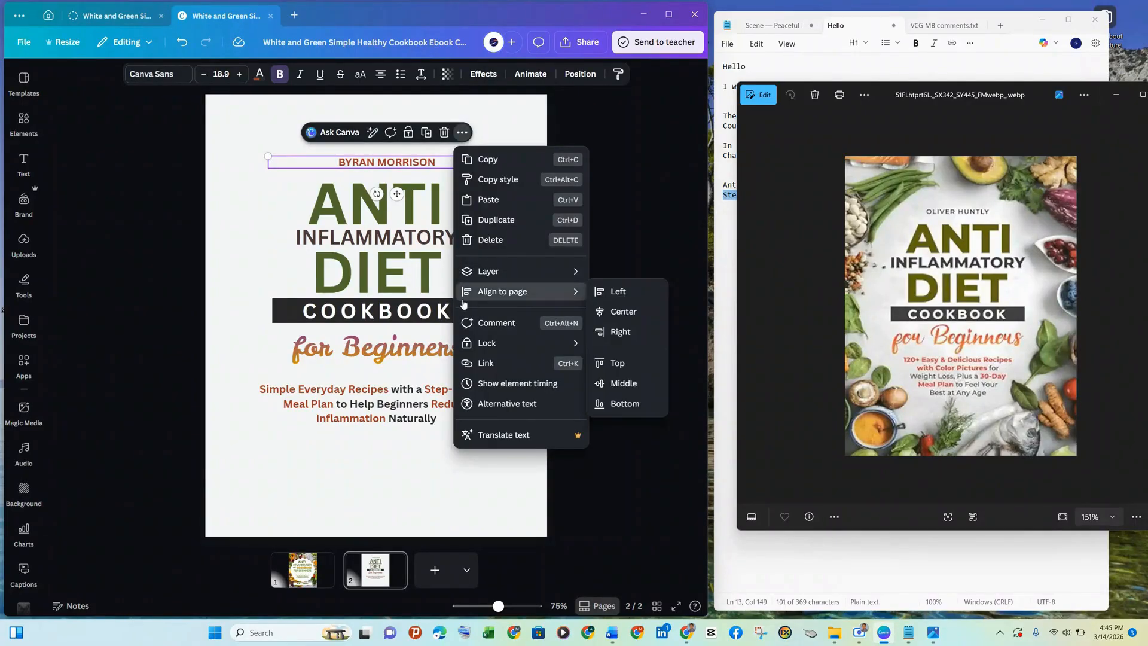
{"action": "left_click", "coordinate": [617, 312]}
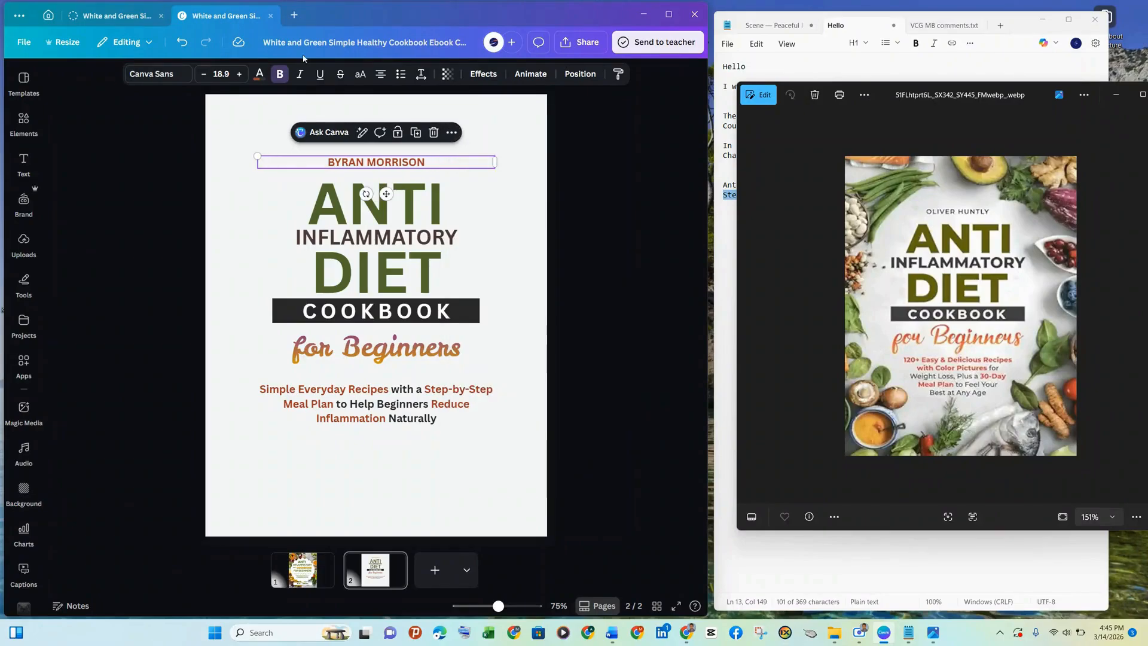
{"action": "left_click", "coordinate": [259, 74]}
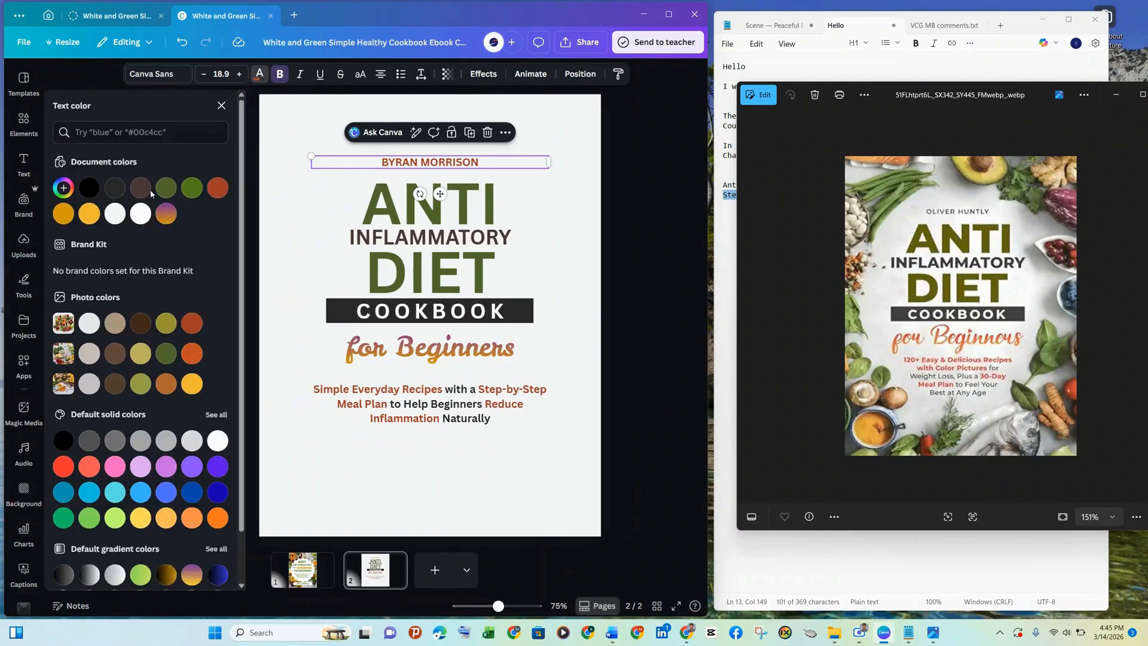
{"action": "left_click", "coordinate": [561, 260]}
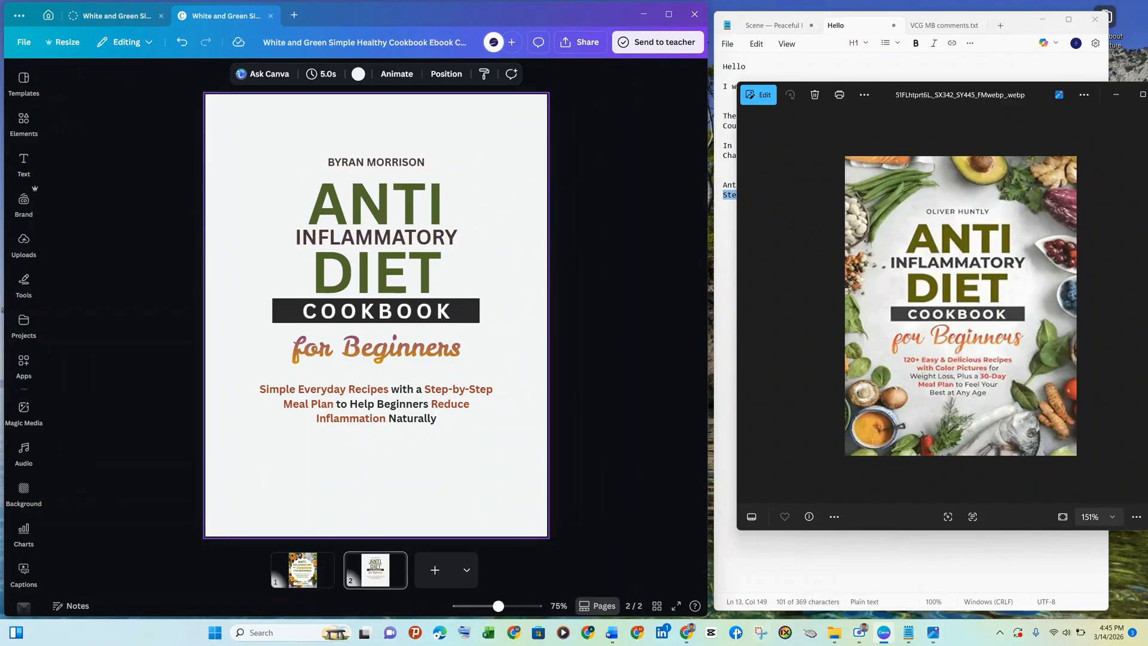
Switch to Freepik in Chrome and download the portrait photo of green vegetables and avocado on white from the "Anti inflammatory diet" results
{"action": "mouse_move", "coordinate": [688, 632]}
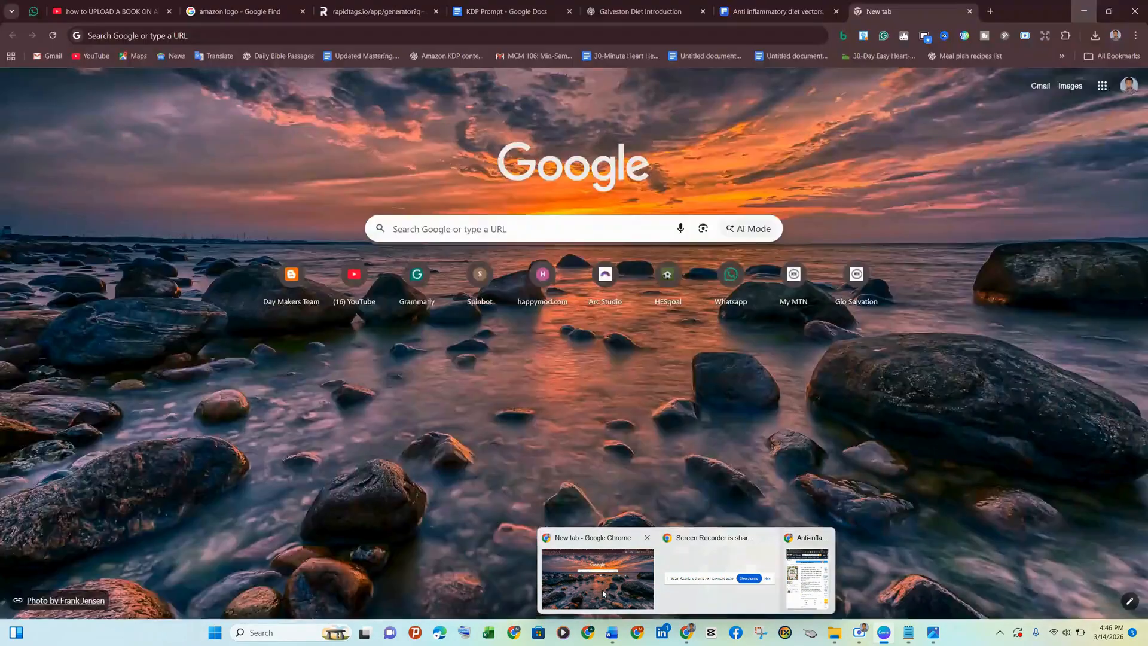
{"action": "left_click", "coordinate": [602, 594]}
{"action": "left_click", "coordinate": [771, 12]}
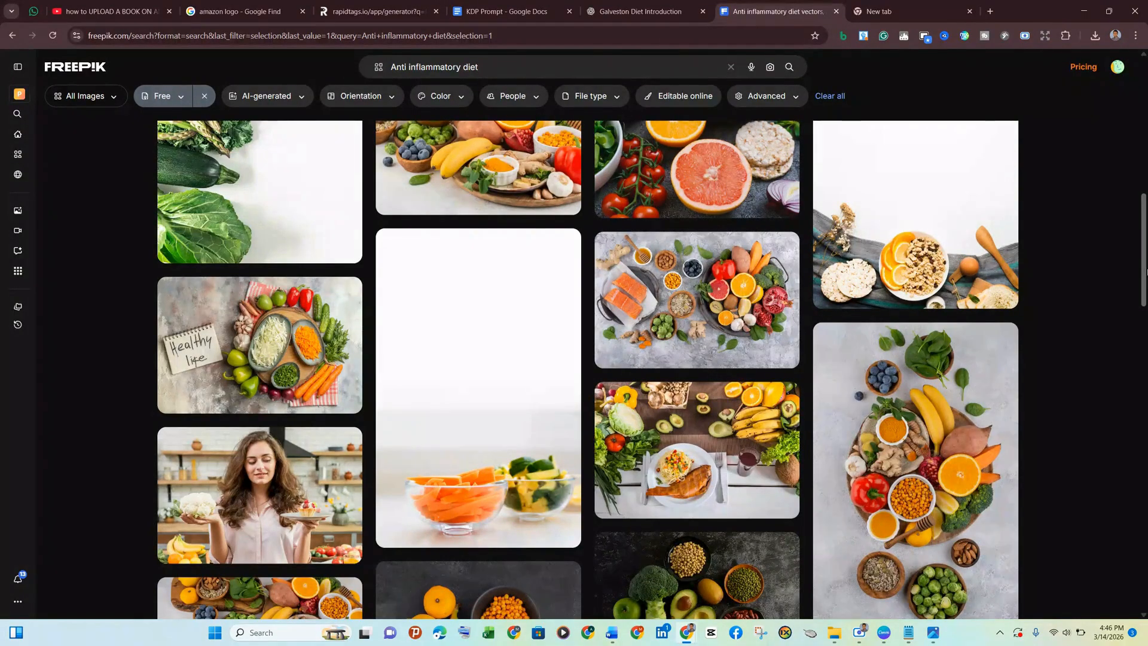
{"action": "scroll", "coordinate": [1138, 258], "scroll_direction": "up", "scroll_amount": 4}
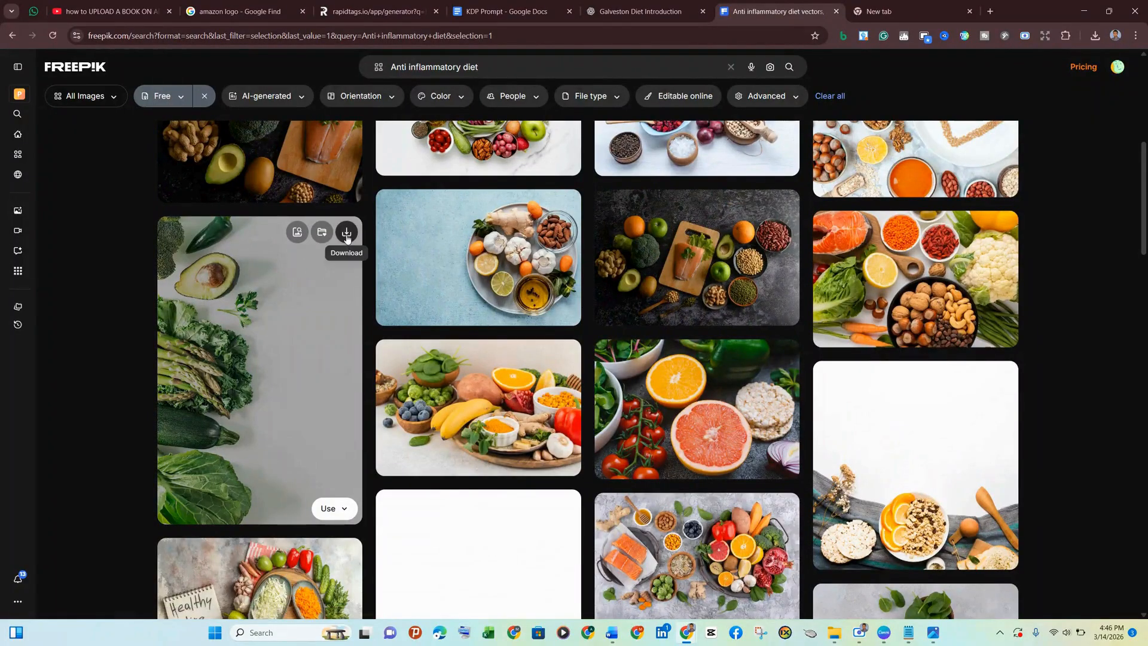
{"action": "left_click", "coordinate": [346, 234]}
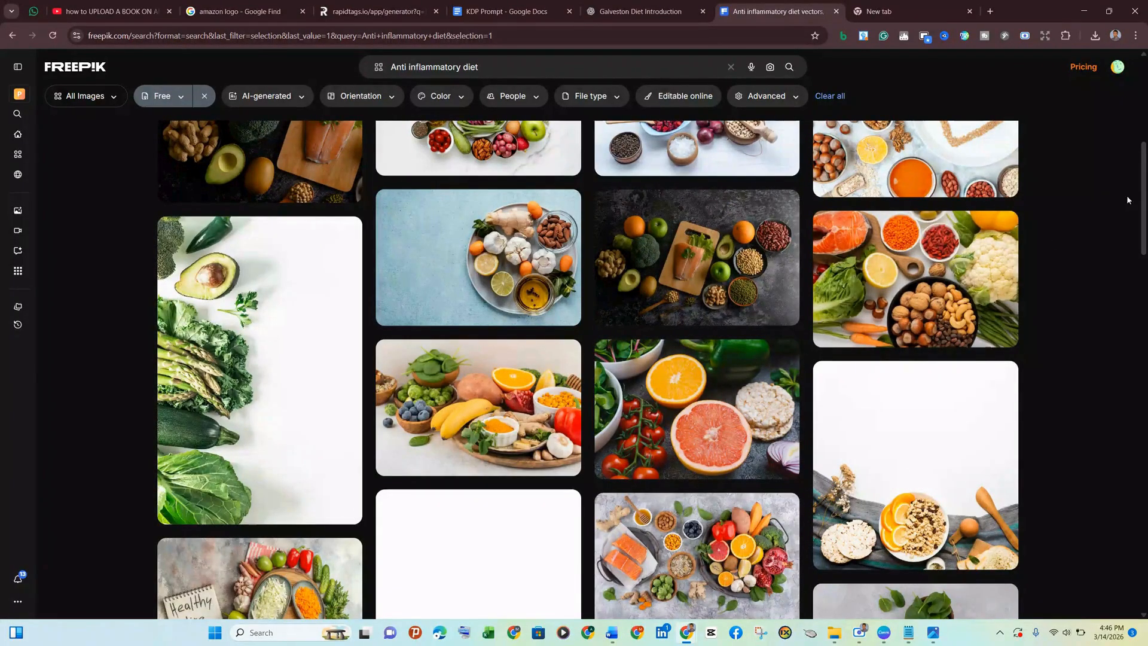
{"action": "mouse_move", "coordinate": [1143, 194]}
{"action": "left_mouse_down"}
{"action": "mouse_move", "coordinate": [1140, 504]}
{"action": "mouse_move", "coordinate": [1122, 200]}
{"action": "left_mouse_up"}
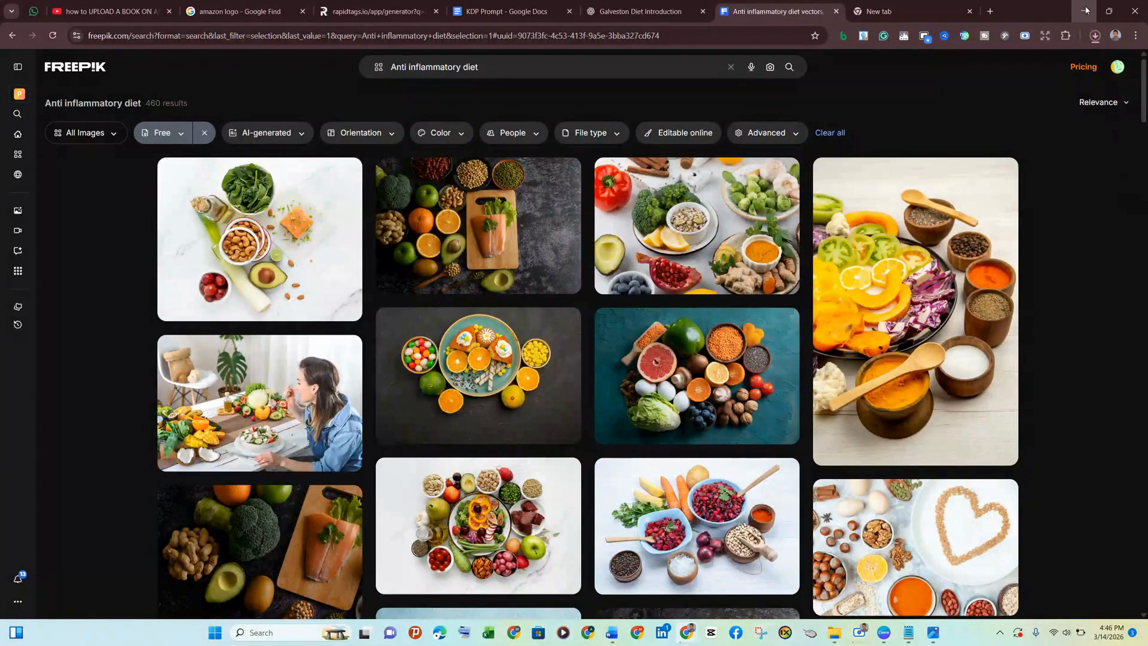
{"action": "left_click", "coordinate": [1084, 10]}
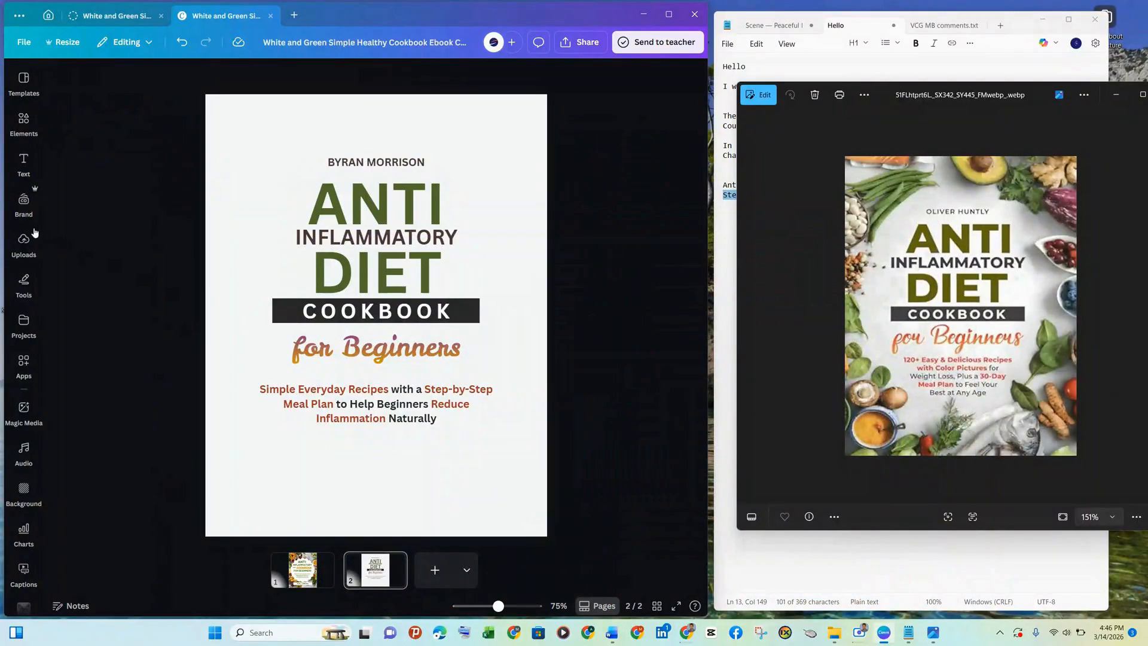
Add the uploaded photo of food bowls around a salad plate to Canva's page 2 and move it to the page's upper right
{"action": "left_click", "coordinate": [23, 244]}
{"action": "left_click", "coordinate": [125, 118]}
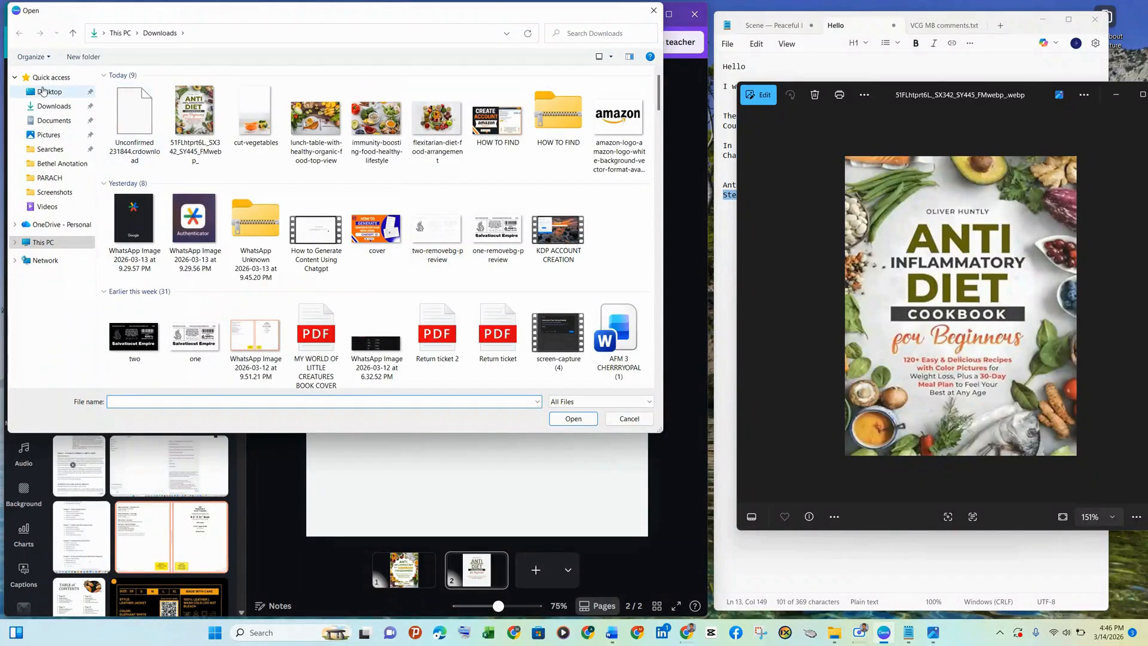
{"action": "key", "text": "Escape"}
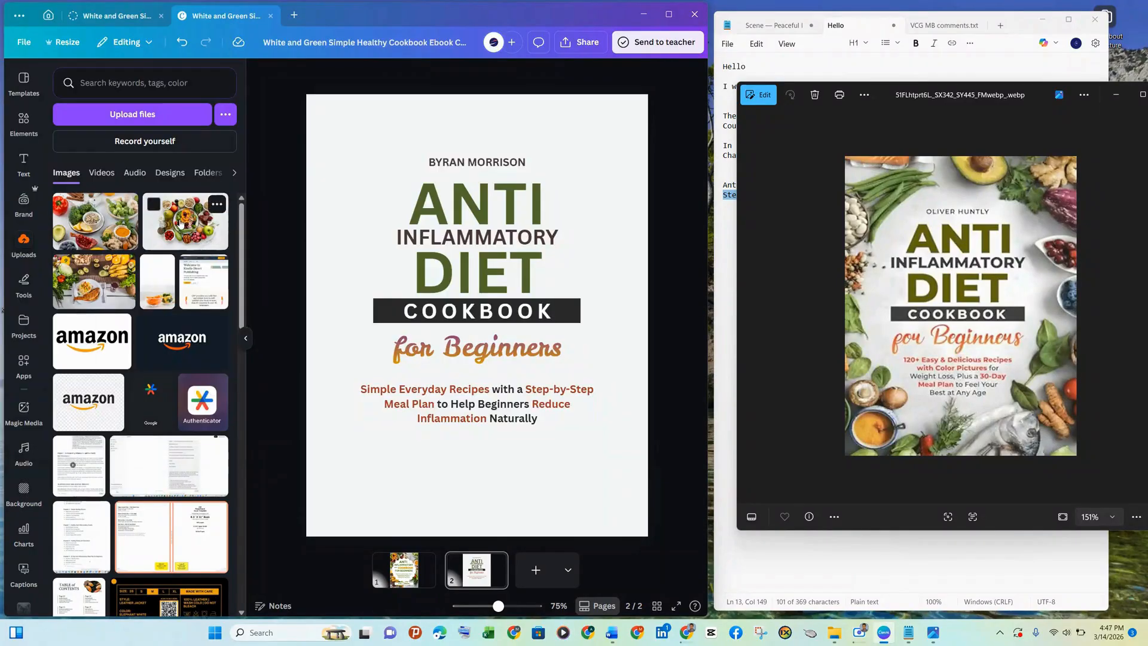
{"action": "left_click", "coordinate": [180, 222]}
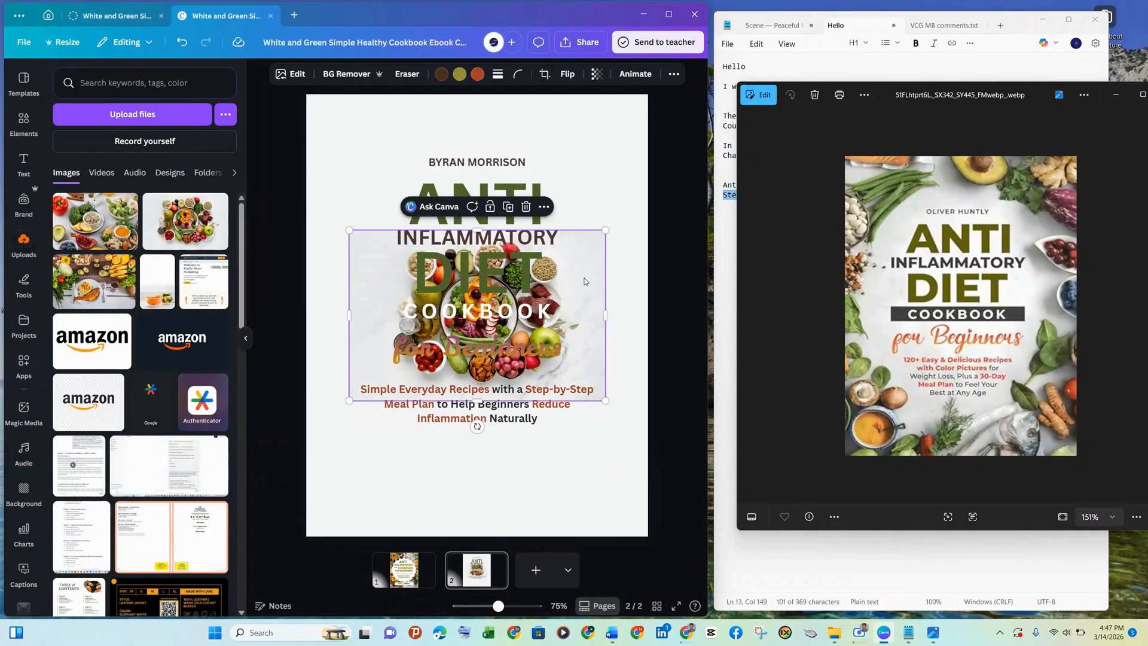
{"action": "left_click_drag", "start_coordinate": [586, 282], "coordinate": [639, 163]}
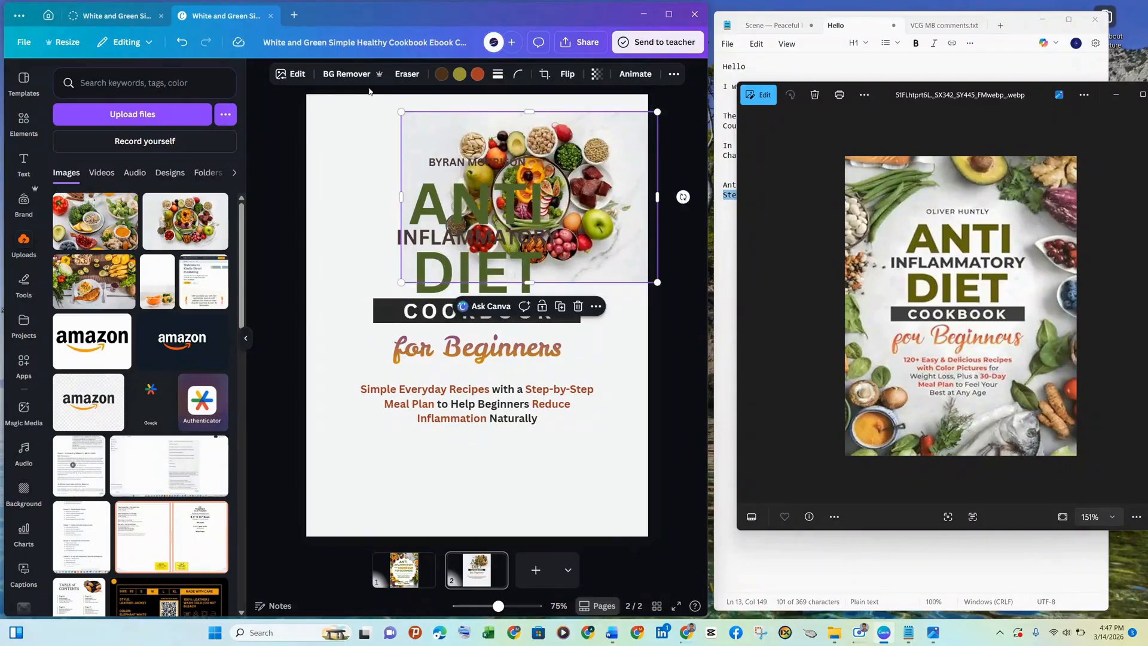
Remove the food photo's background, enlarge it and tuck it into the page's upper-right corner, partly off the page
{"action": "left_click", "coordinate": [348, 74]}
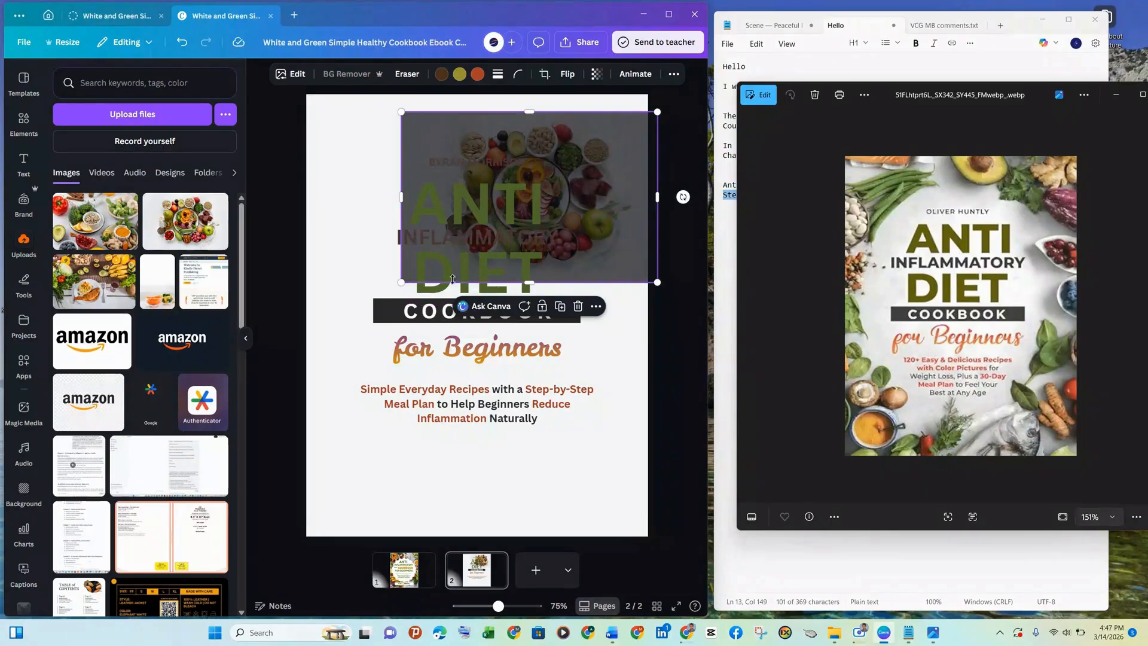
{"action": "left_click_drag", "start_coordinate": [401, 282], "coordinate": [315, 405]}
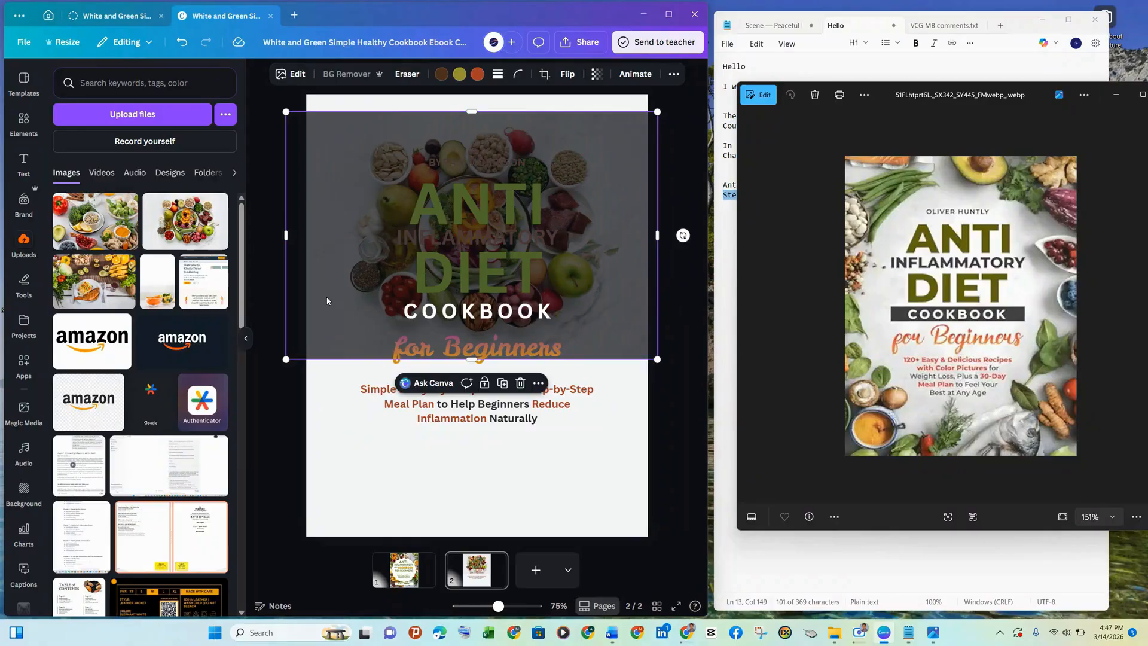
{"action": "left_click_drag", "start_coordinate": [327, 301], "coordinate": [615, 220]}
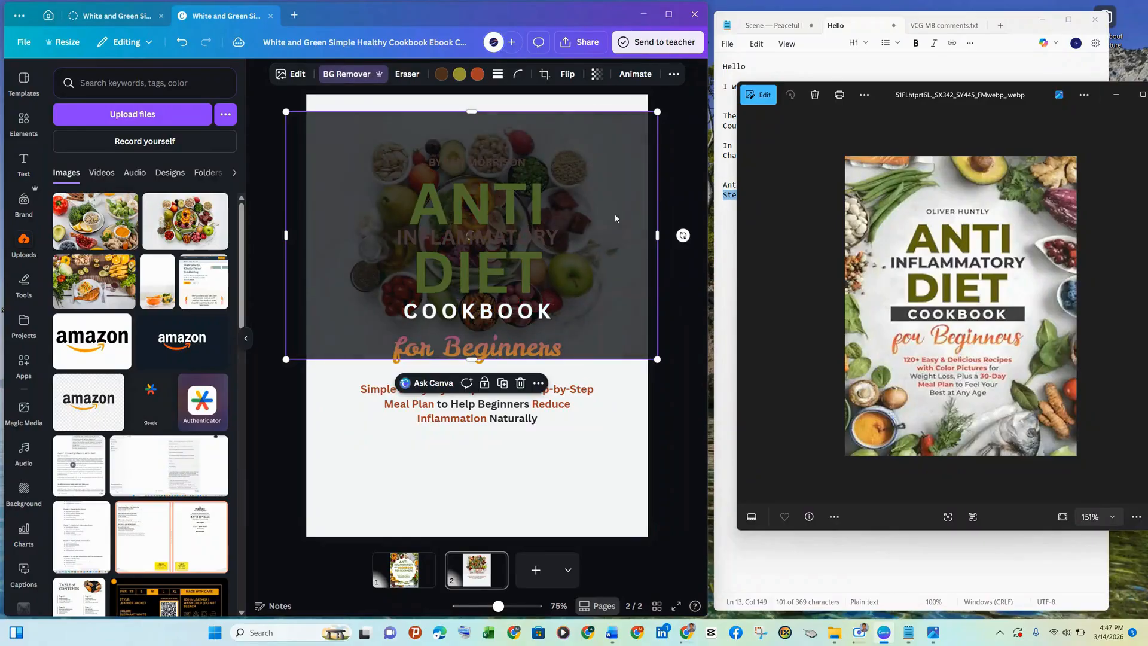
{"action": "left_click_drag", "start_coordinate": [596, 180], "coordinate": [520, 141]}
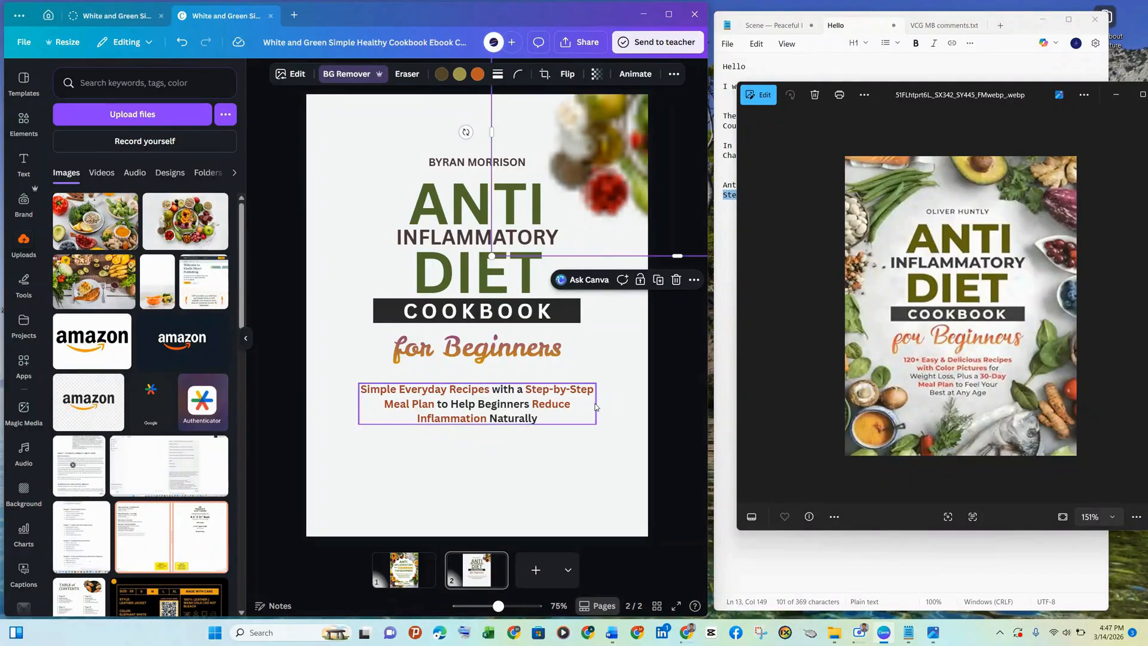
{"action": "left_click", "coordinate": [595, 407]}
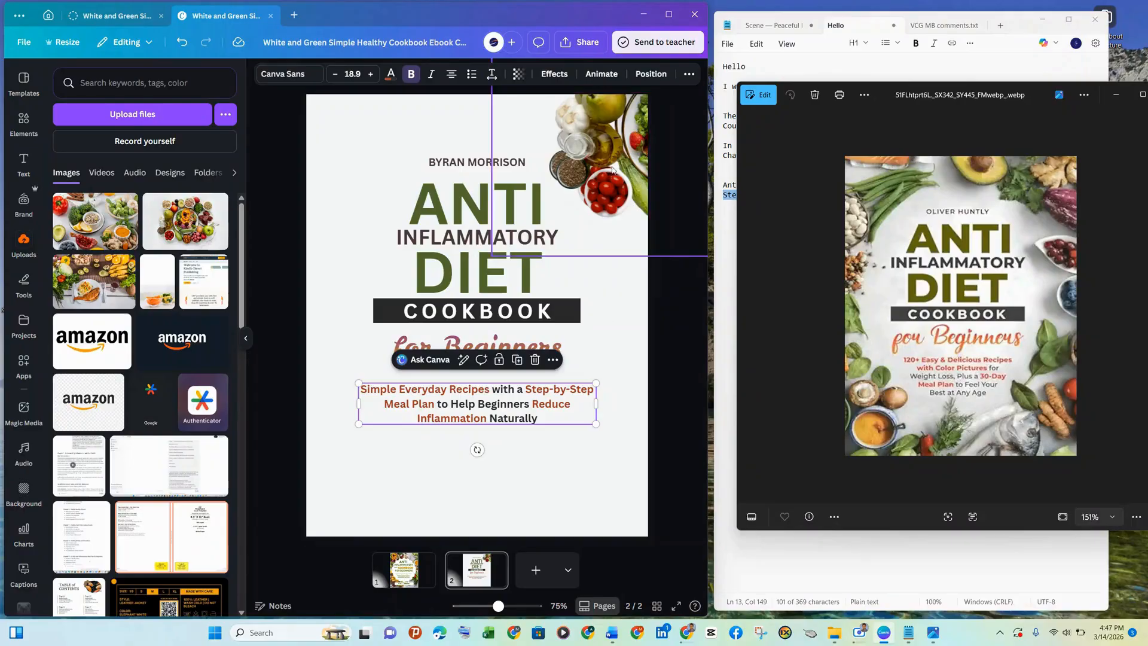
Duplicate the food cutout, rotate the copy 38° and tuck it into the lower-left corner of page 2
{"action": "left_click_drag", "start_coordinate": [632, 184], "coordinate": [240, 555]}
{"action": "left_click_drag", "start_coordinate": [371, 457], "coordinate": [453, 369]}
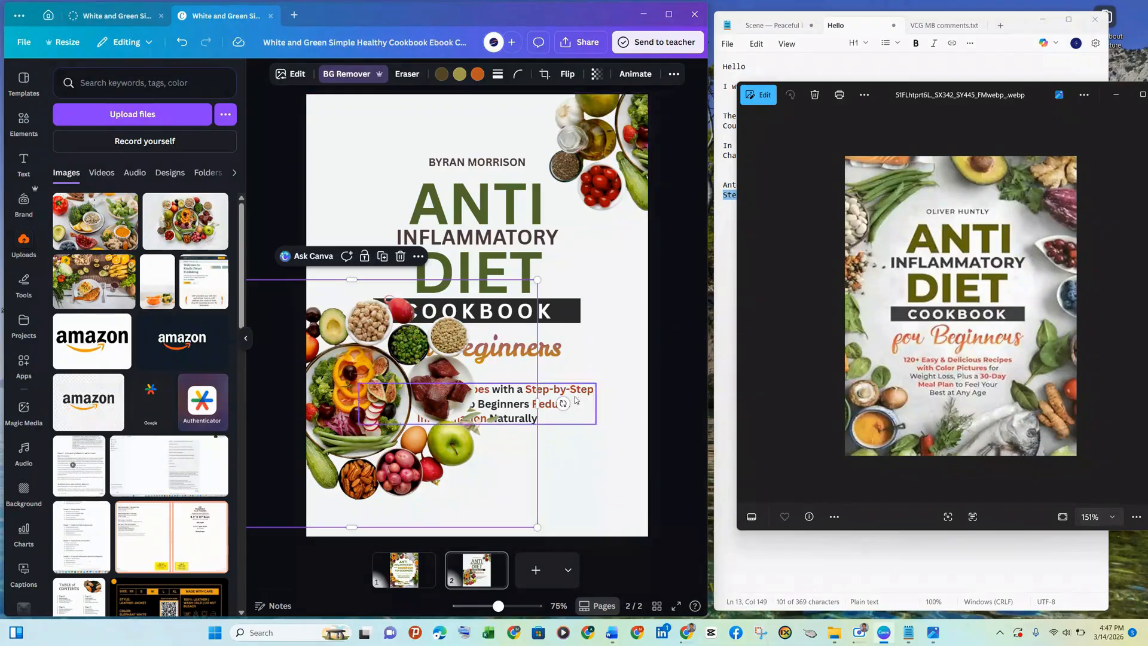
{"action": "left_click_drag", "start_coordinate": [563, 404], "coordinate": [543, 506]}
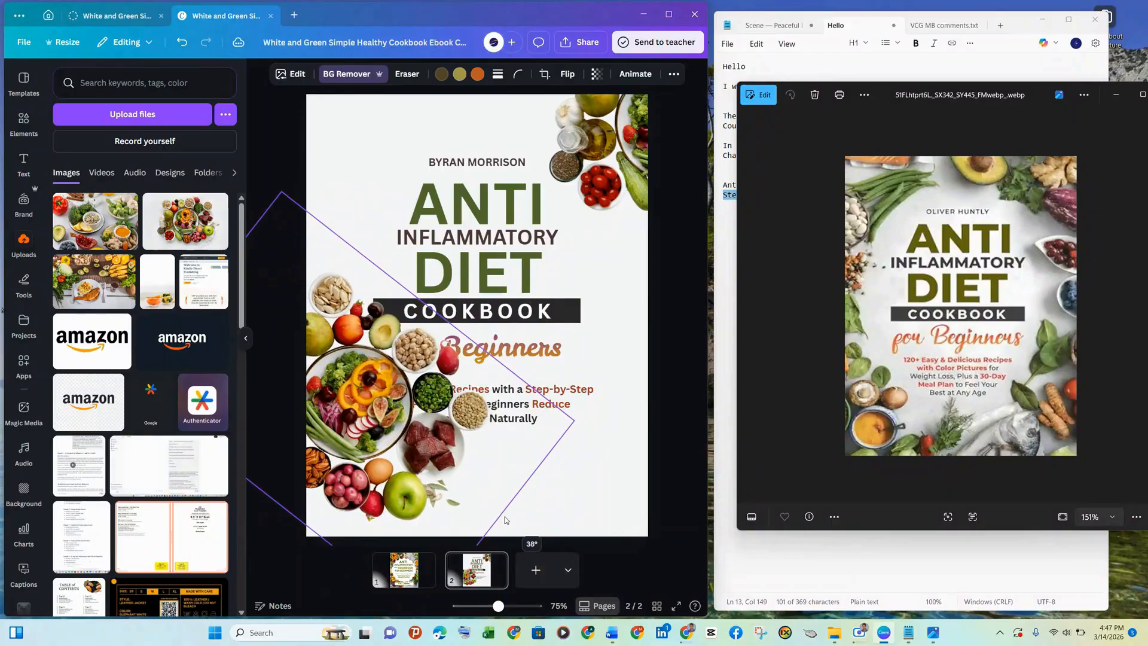
{"action": "left_click", "coordinate": [404, 569]}
{"action": "left_click", "coordinate": [417, 519]}
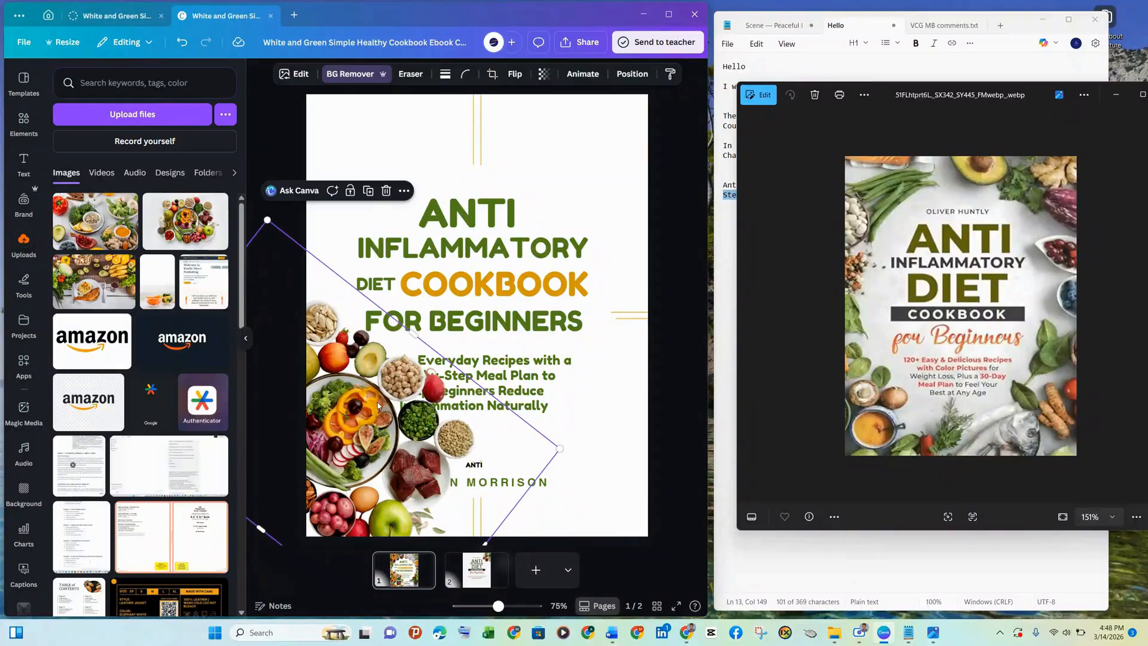
{"action": "left_click_drag", "start_coordinate": [378, 406], "coordinate": [465, 568]}
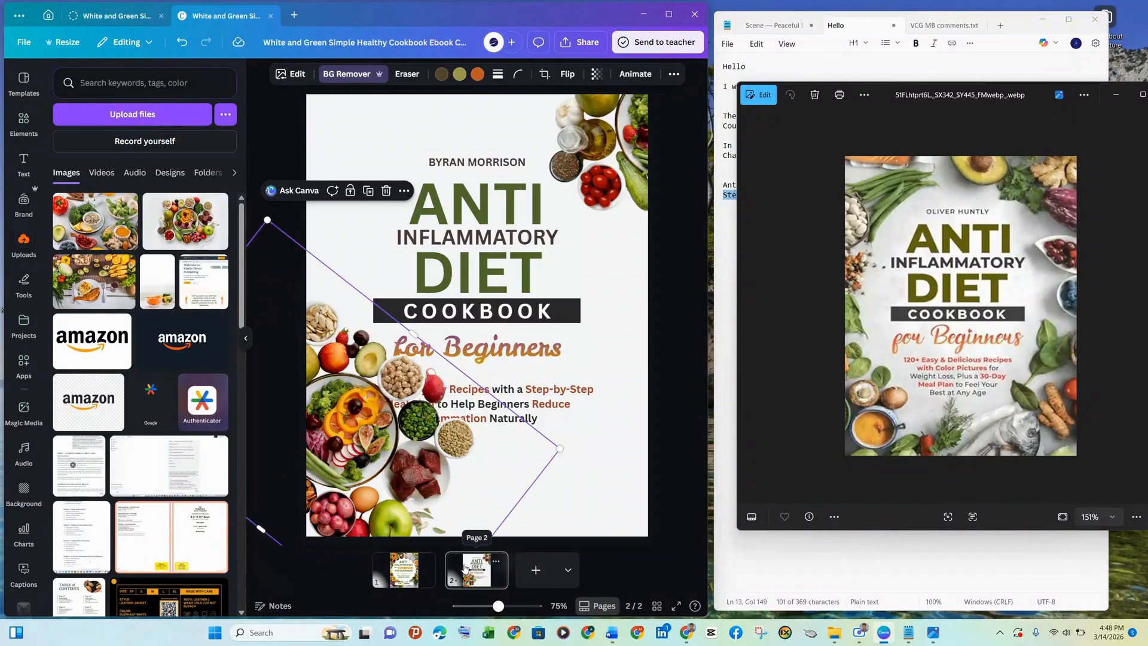
Shift the rotated food cutout further down and outward so it fills only page 2's lower-left corner
{"action": "left_click_drag", "start_coordinate": [369, 424], "coordinate": [344, 486]}
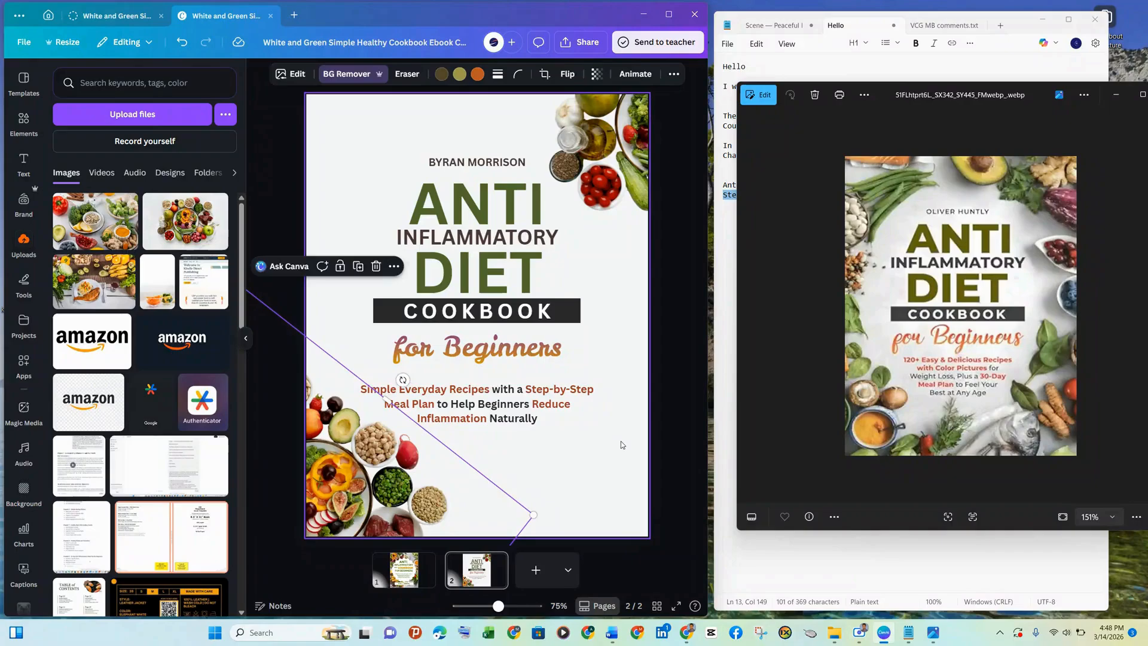
{"action": "left_click", "coordinate": [621, 440]}
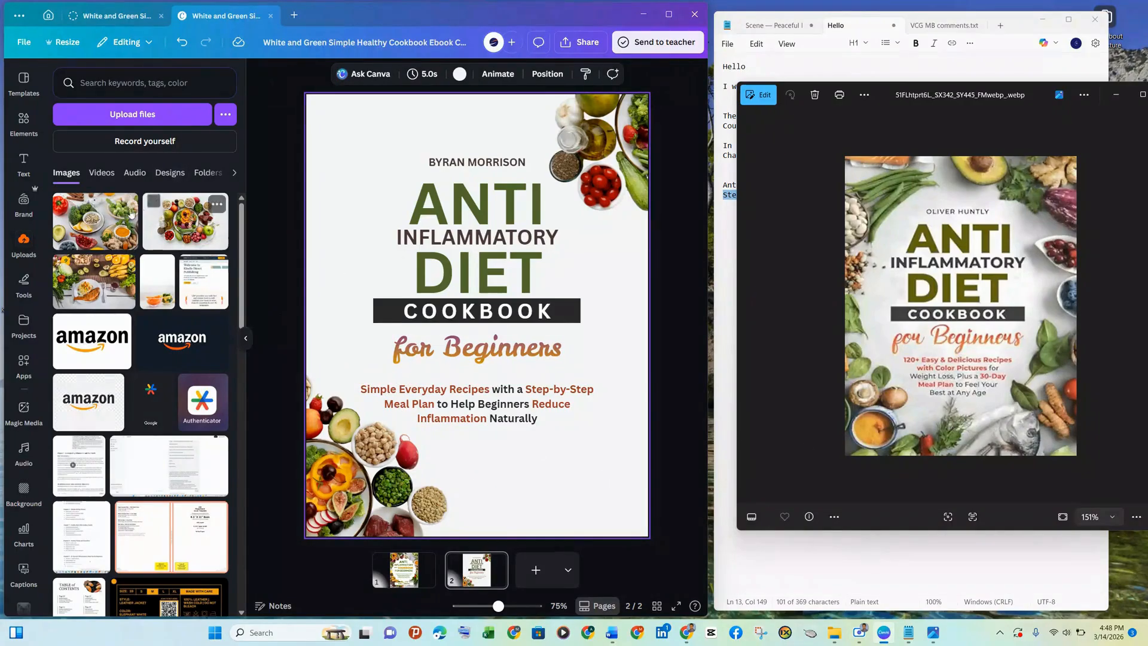
{"action": "left_click", "coordinate": [137, 118]}
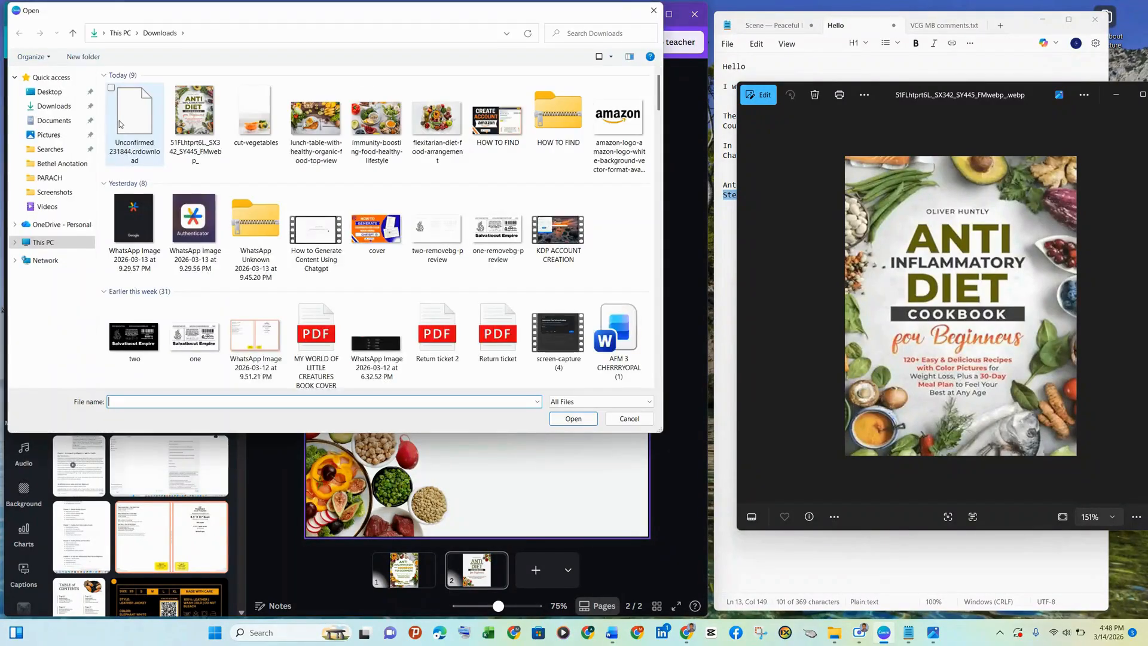
{"action": "left_click", "coordinate": [629, 419]}
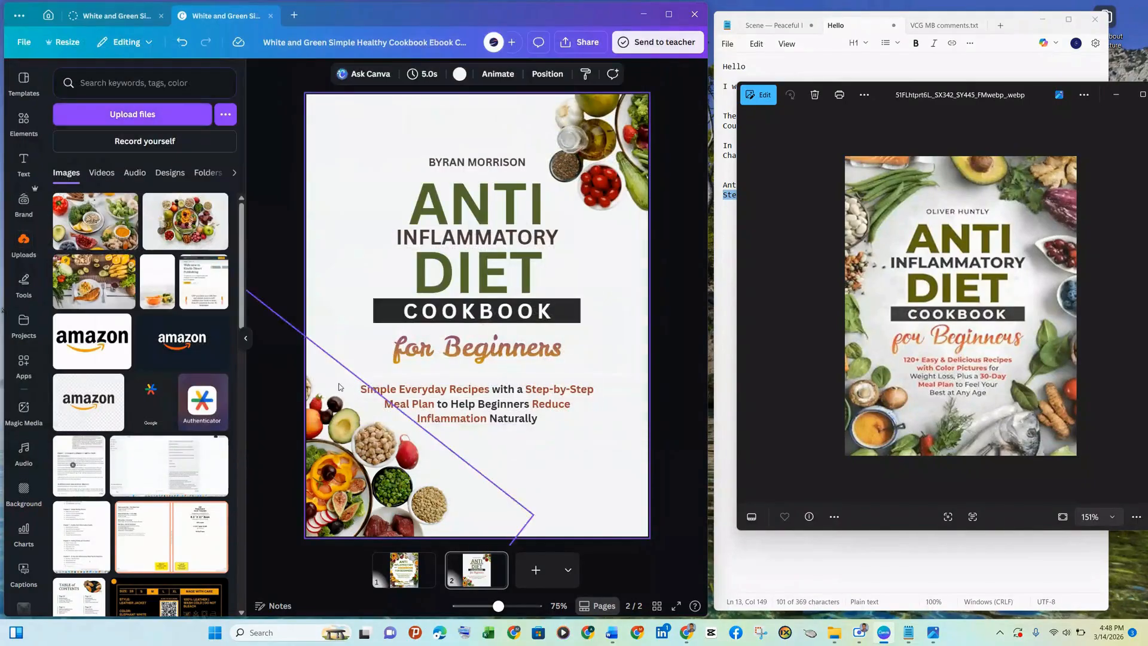
Add the uploaded lunch table photo to page 2, remove its background and move the plate cutout to the bottom centre
{"action": "left_click", "coordinate": [122, 275]}
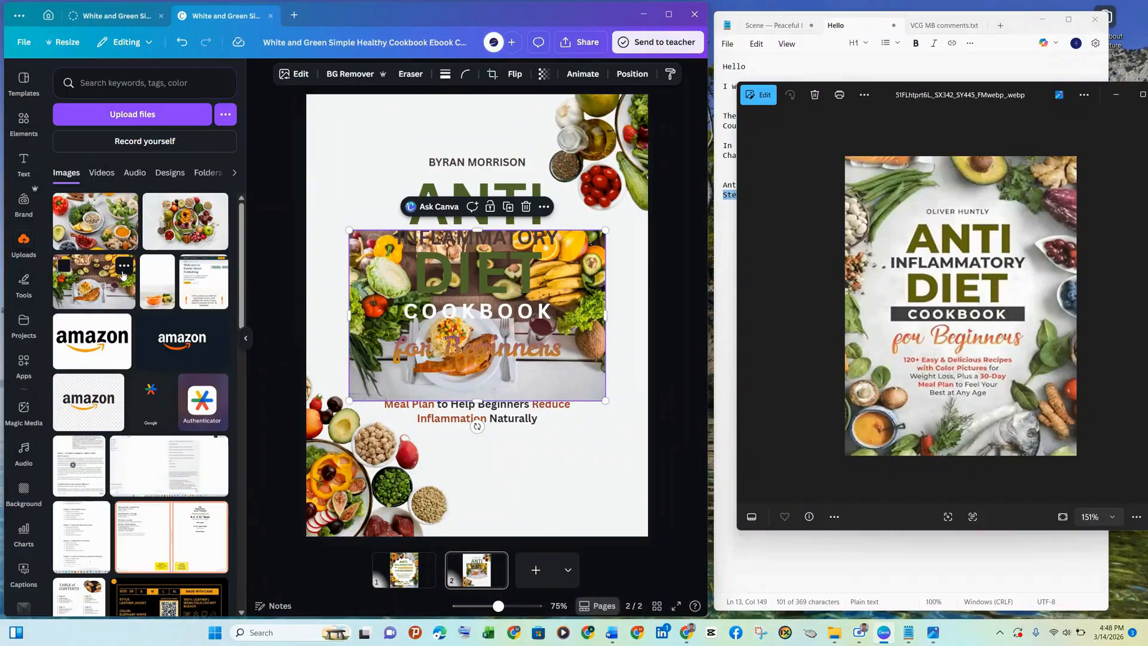
{"action": "left_click", "coordinate": [350, 74]}
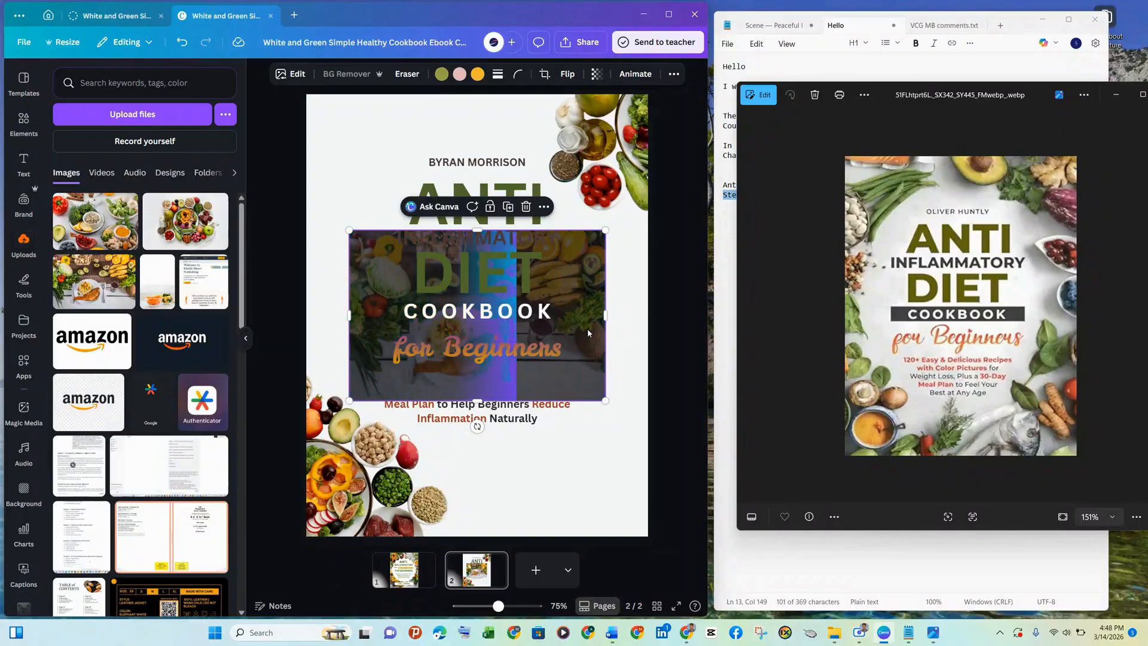
{"action": "left_click_drag", "start_coordinate": [587, 285], "coordinate": [623, 448]}
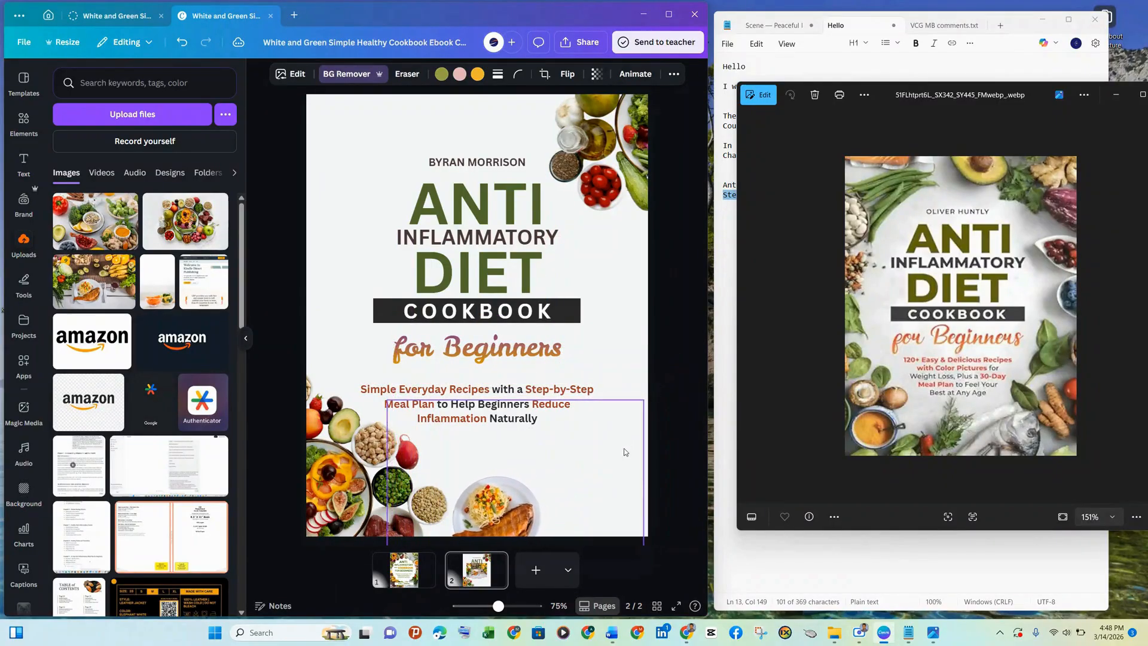
Add the uploaded photo with broccoli, avocado and pomegranate, remove its background and tuck it into page 2's lower-right corner
{"action": "left_click", "coordinate": [84, 229]}
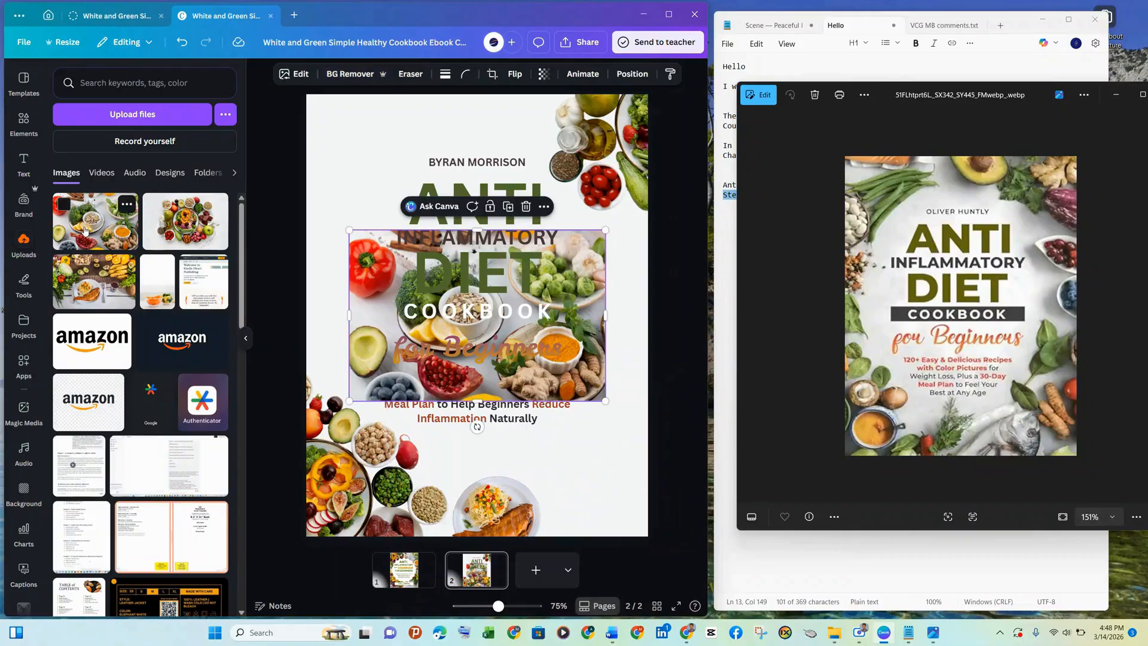
{"action": "left_click", "coordinate": [338, 74]}
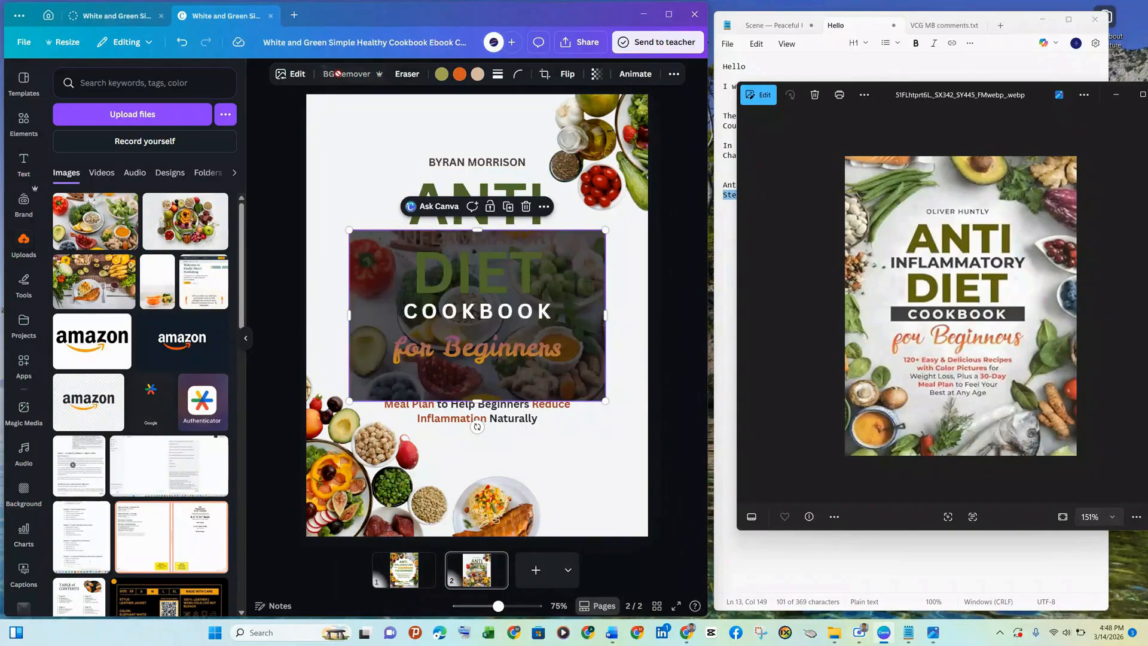
{"action": "left_click_drag", "start_coordinate": [368, 292], "coordinate": [304, 212]}
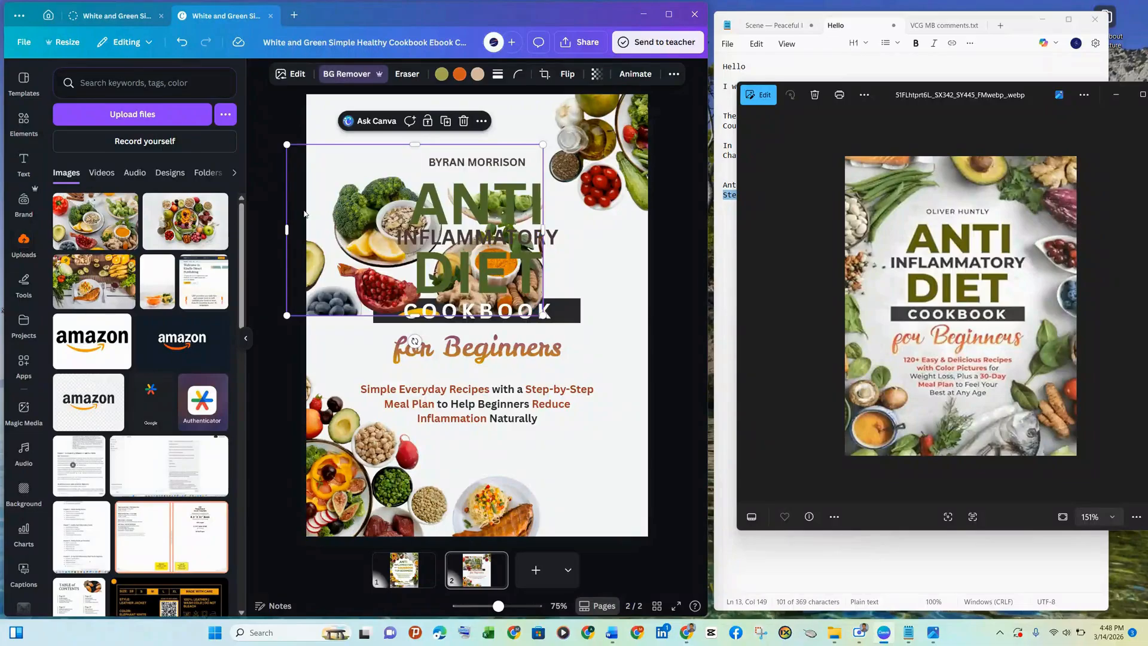
{"action": "left_click_drag", "start_coordinate": [383, 221], "coordinate": [631, 461]}
{"action": "left_click", "coordinate": [644, 276]}
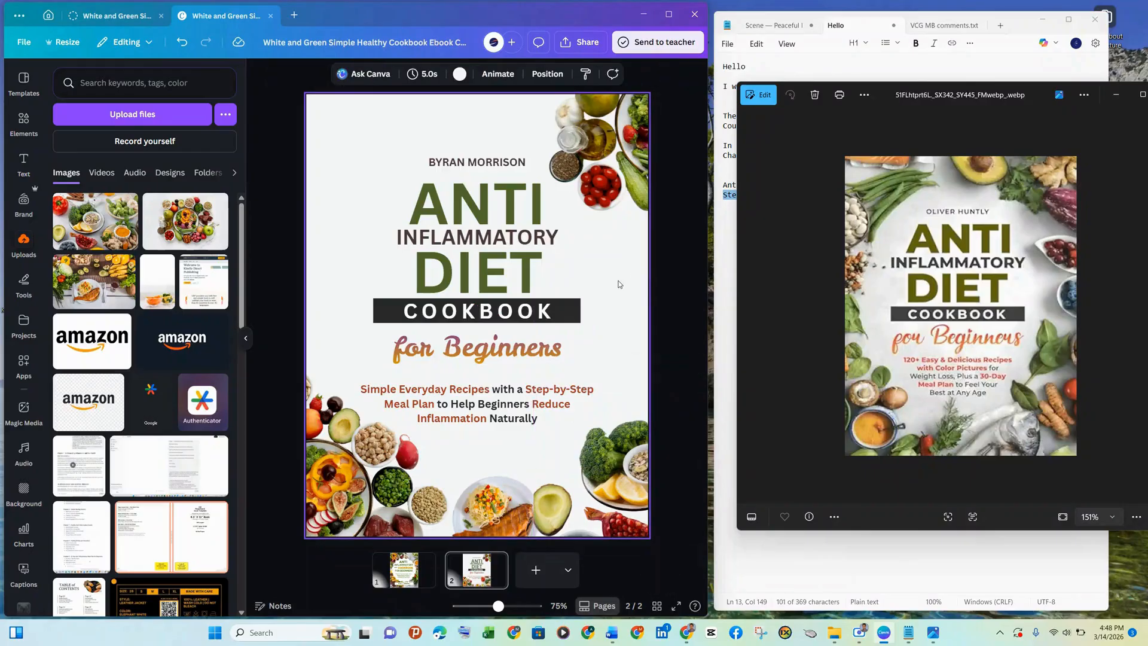
Send the broccoli and avocado cutout to the back of page 2's layers
{"action": "left_click", "coordinate": [609, 410]}
{"action": "left_click", "coordinate": [670, 76]}
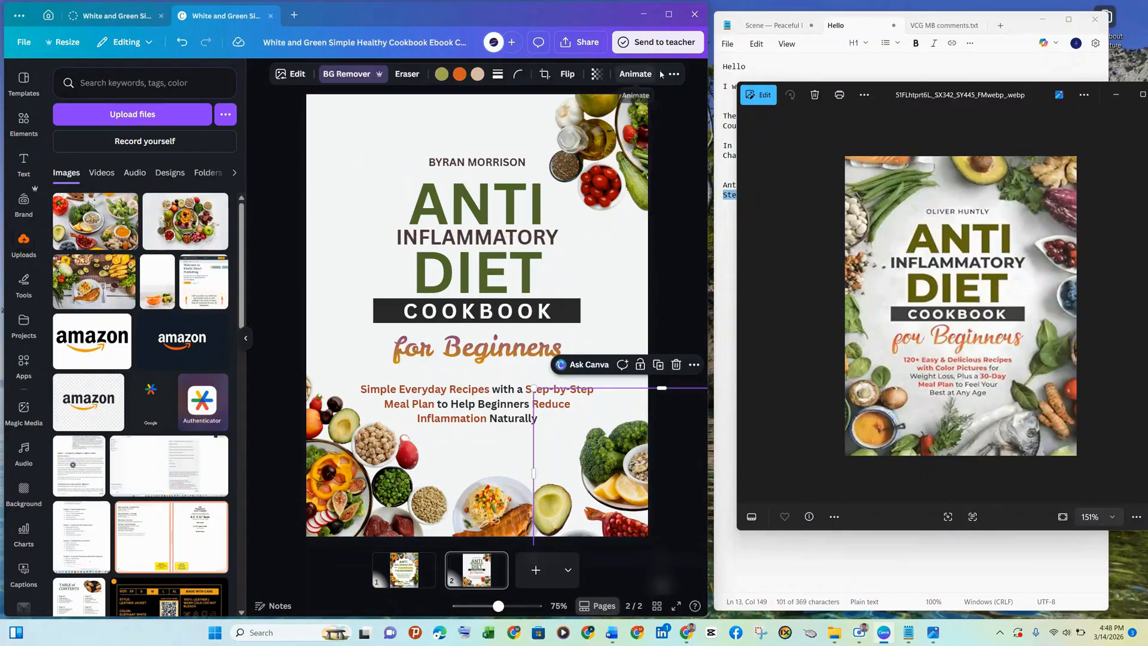
{"action": "left_click", "coordinate": [636, 98]}
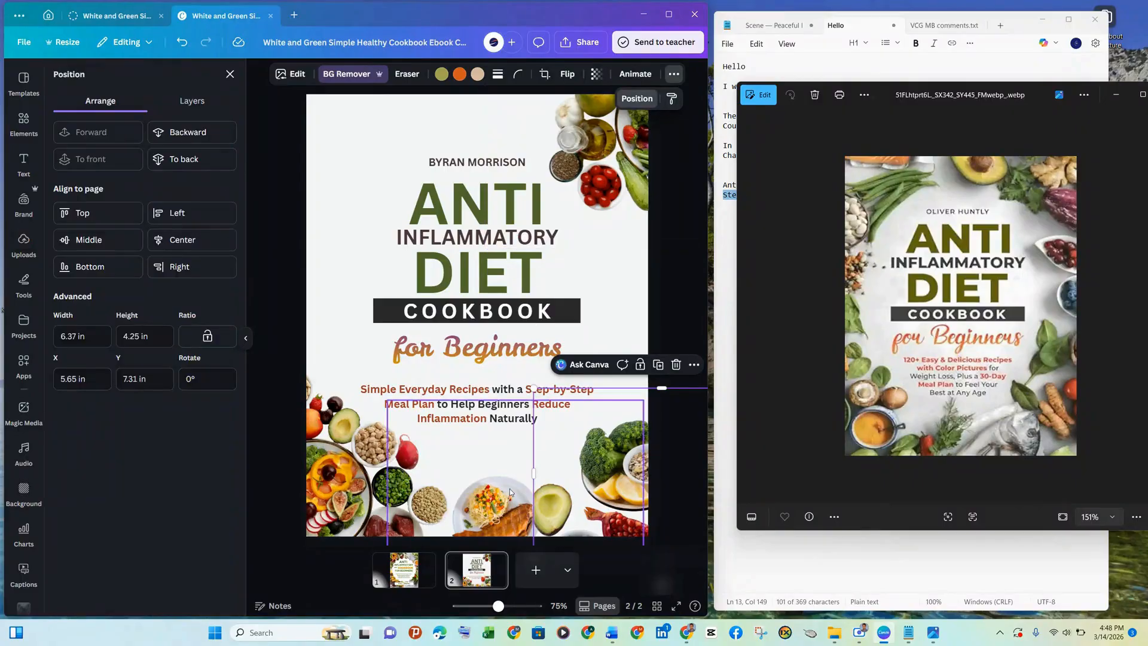
{"action": "left_click", "coordinate": [192, 160]}
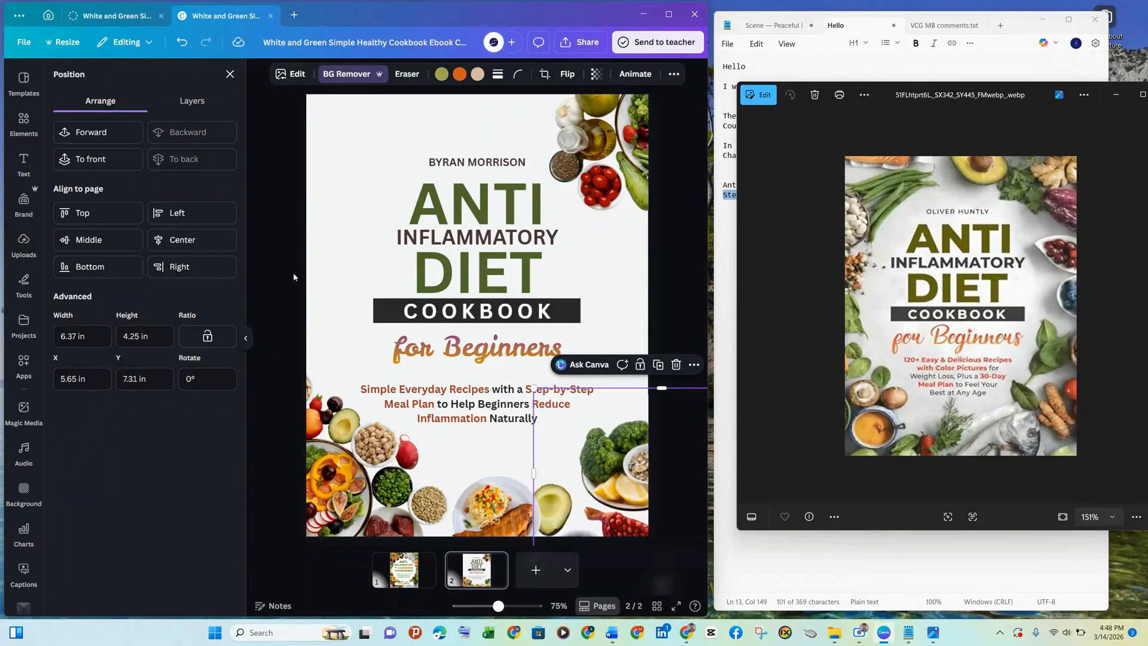
{"action": "left_click", "coordinate": [310, 214]}
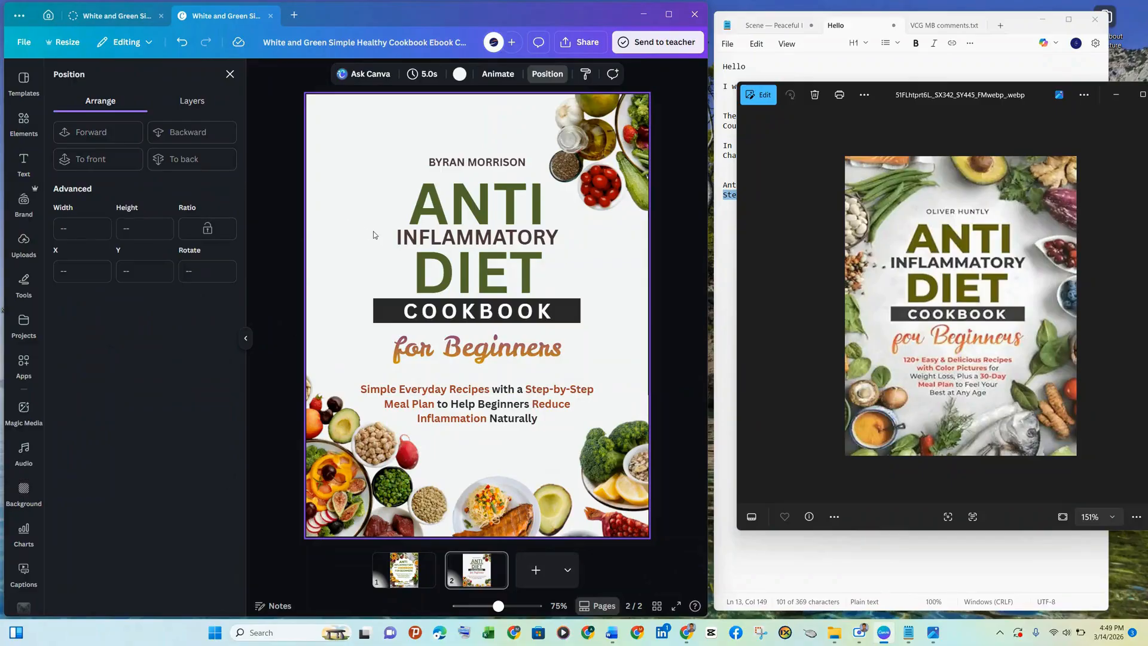
Crop the plate cutout's empty side to 3.87 in wide and reposition the broccoli cutout in the lower-right corner
{"action": "left_click", "coordinate": [586, 481]}
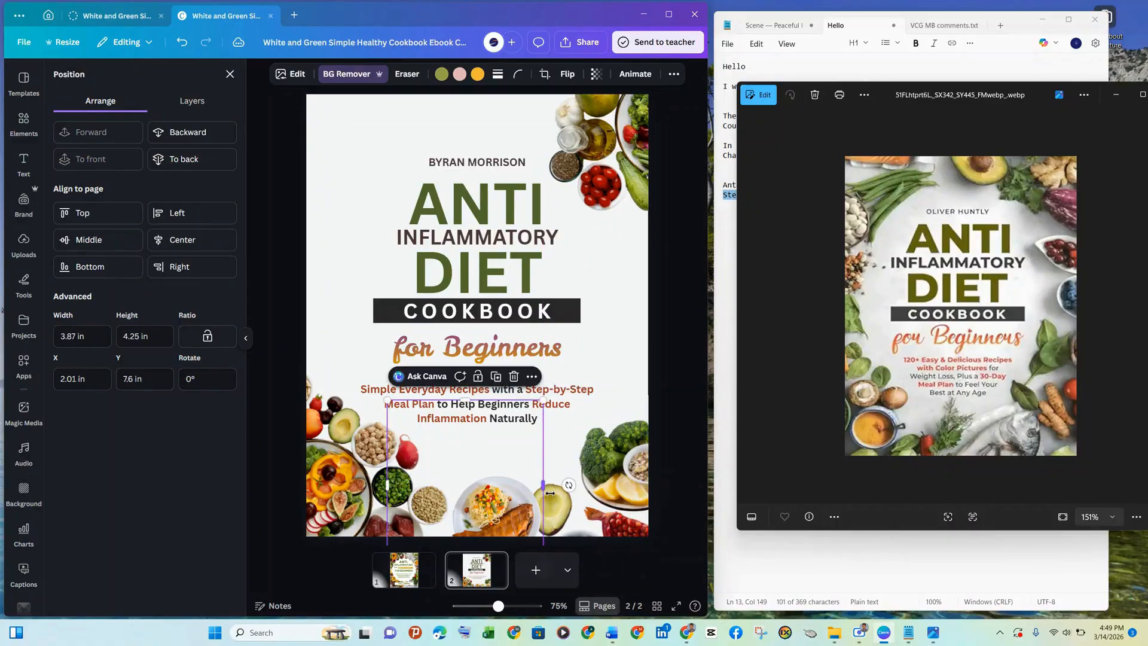
{"action": "left_click_drag", "start_coordinate": [462, 507], "coordinate": [568, 529]}
{"action": "left_click", "coordinate": [607, 306]}
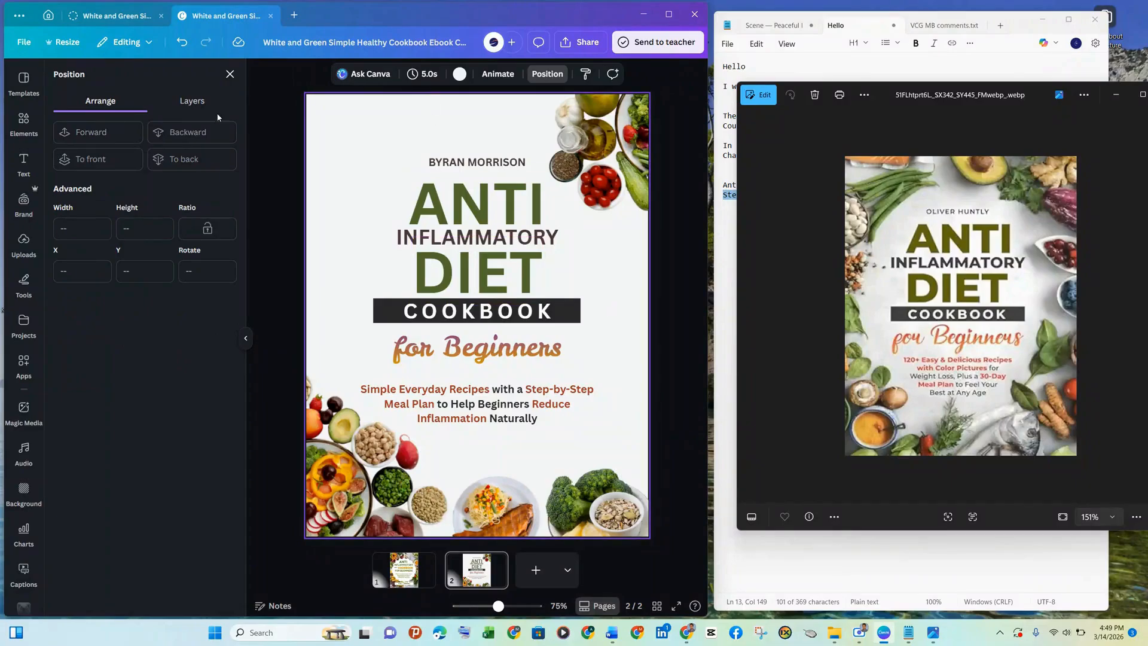
{"action": "left_click", "coordinate": [231, 74]}
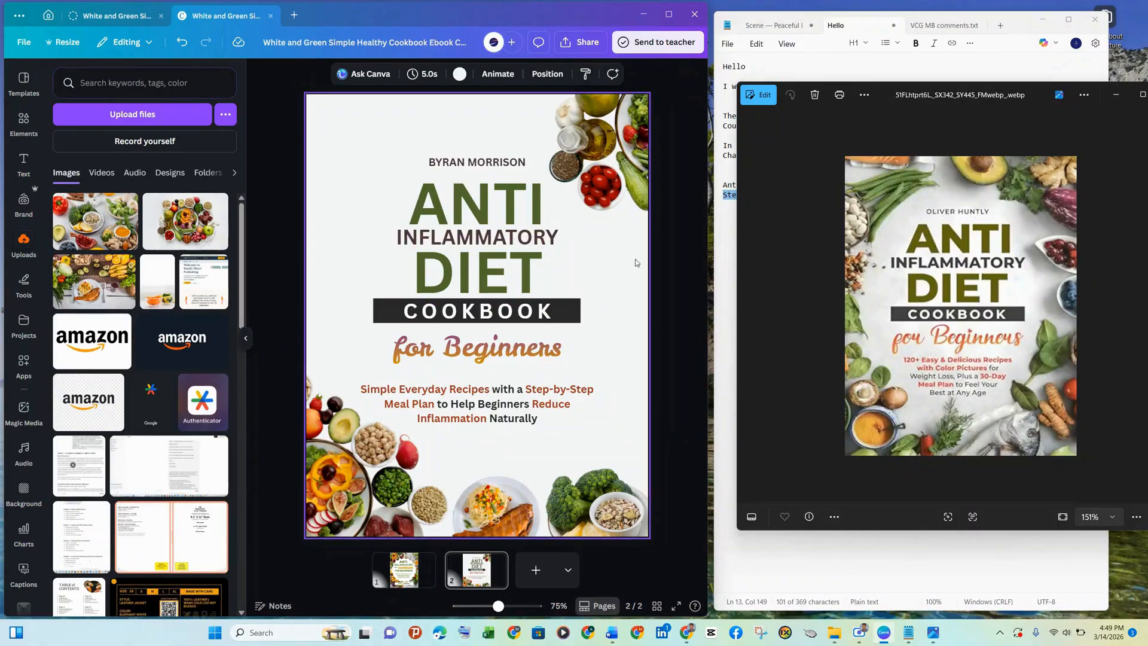
Switch to Freepik in Chrome and browse the "Anti inflammatory diet" results for another food photo
{"action": "left_click", "coordinate": [616, 172]}
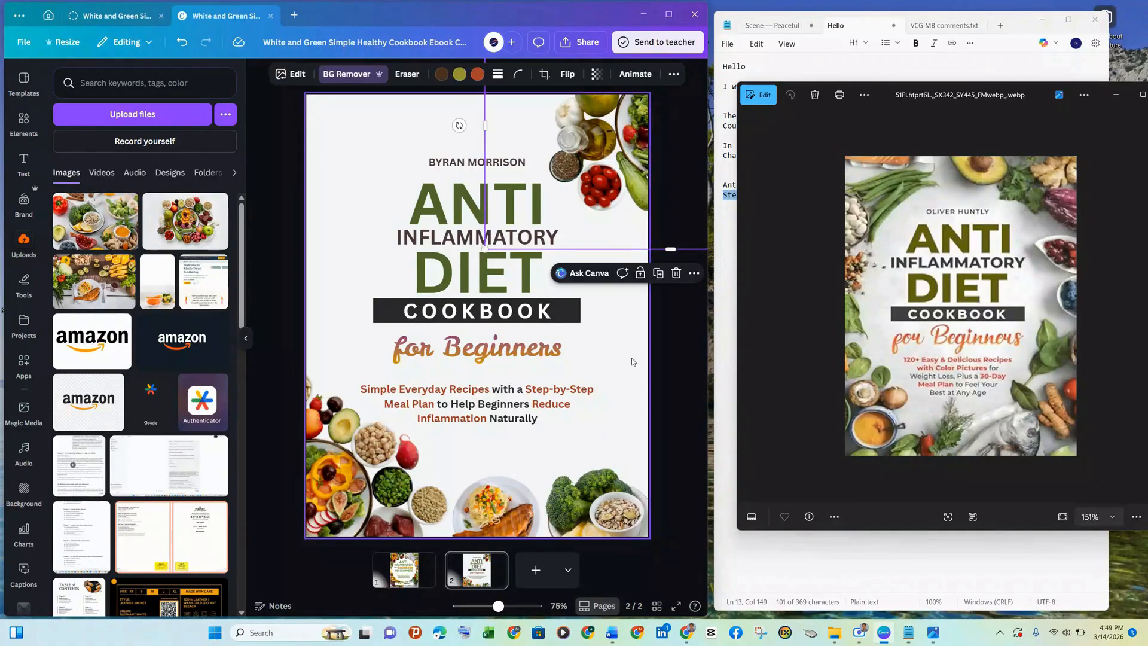
{"action": "left_click", "coordinate": [137, 122]}
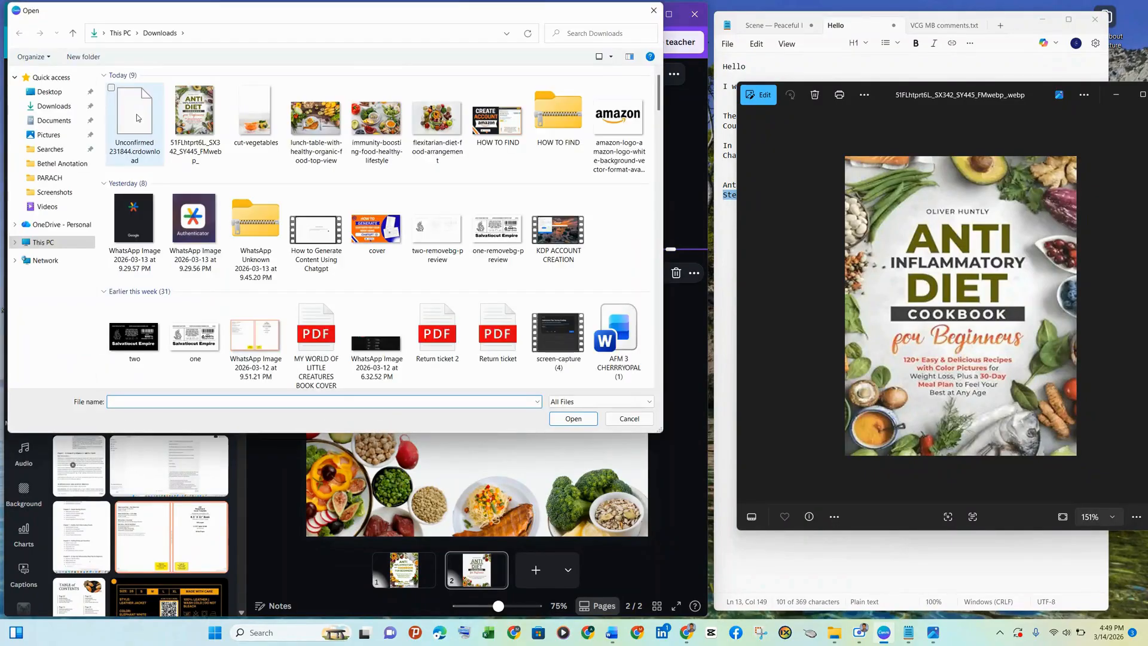
{"action": "mouse_move", "coordinate": [824, 627]}
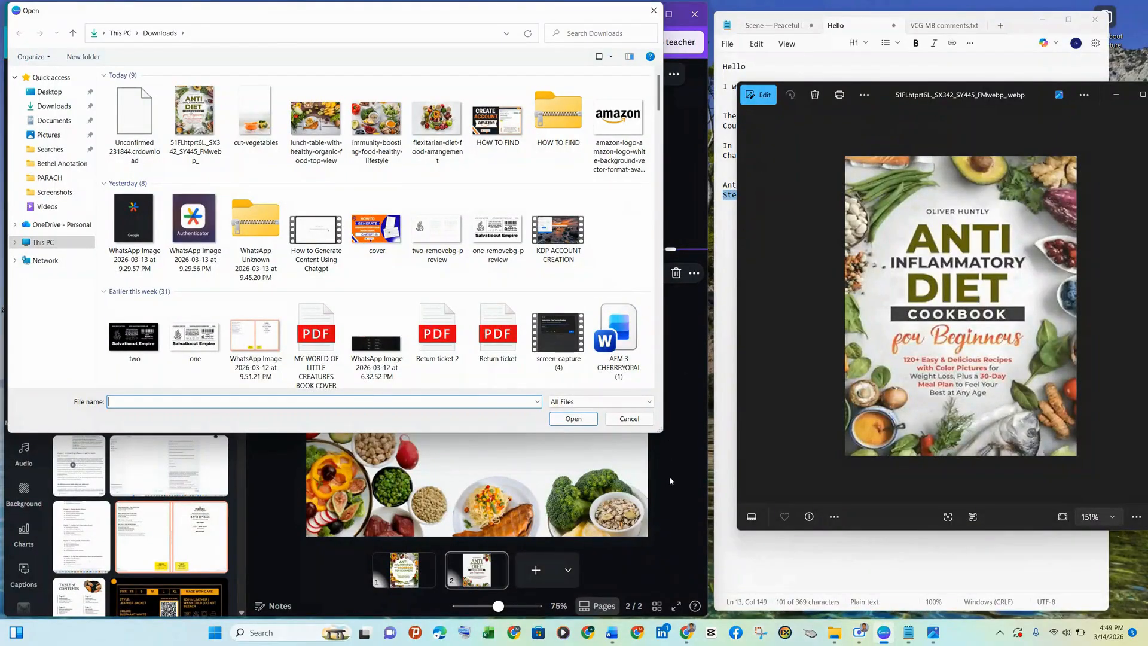
{"action": "mouse_move", "coordinate": [684, 635]}
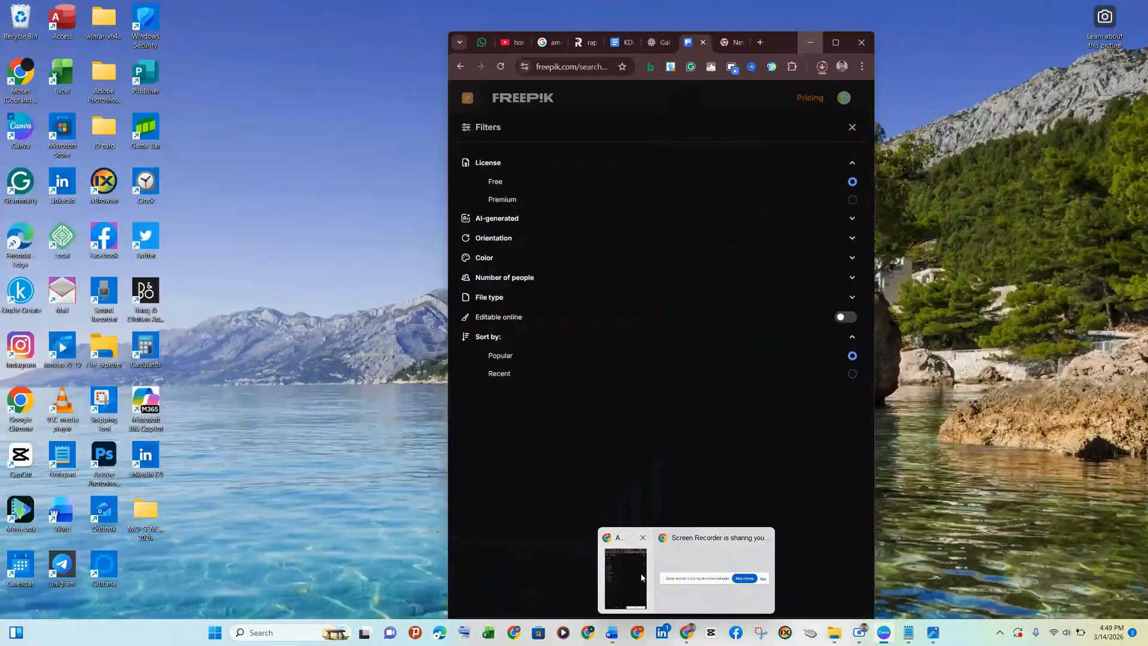
{"action": "left_click", "coordinate": [625, 574]}
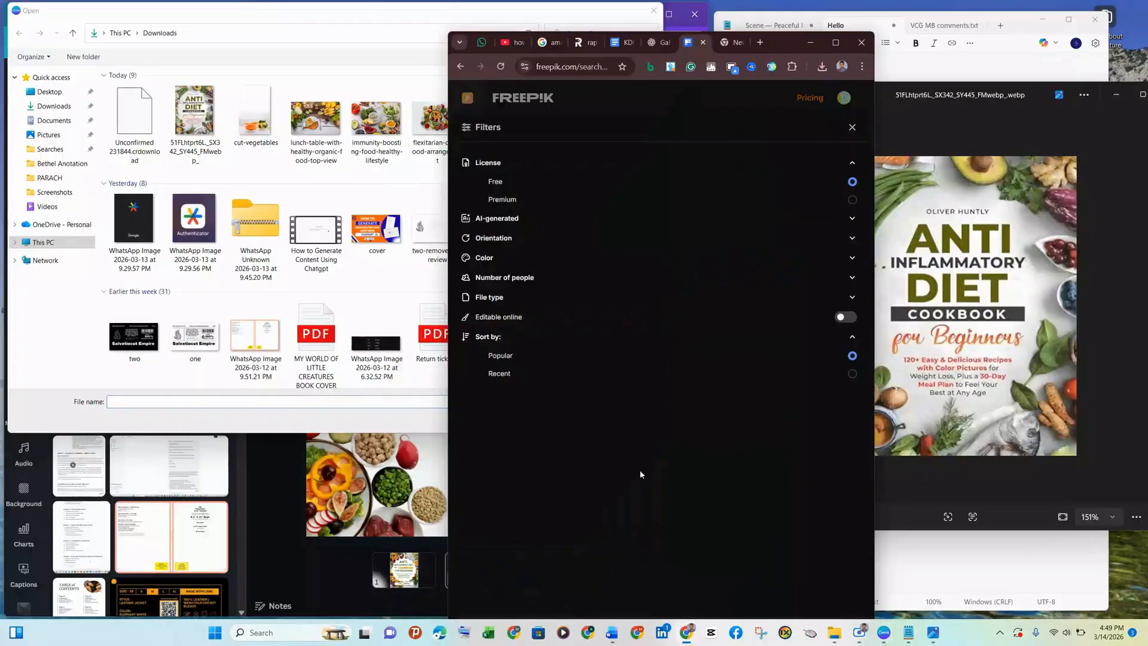
{"action": "left_click", "coordinate": [837, 43]}
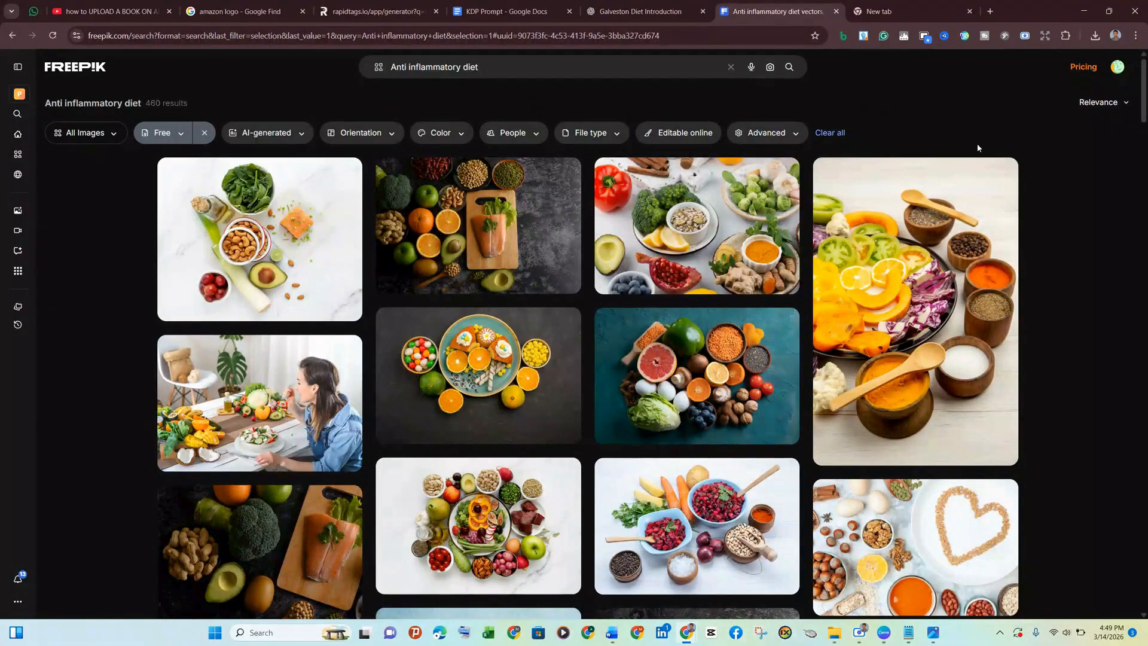
{"action": "left_click_drag", "start_coordinate": [1144, 90], "coordinate": [1135, 452]}
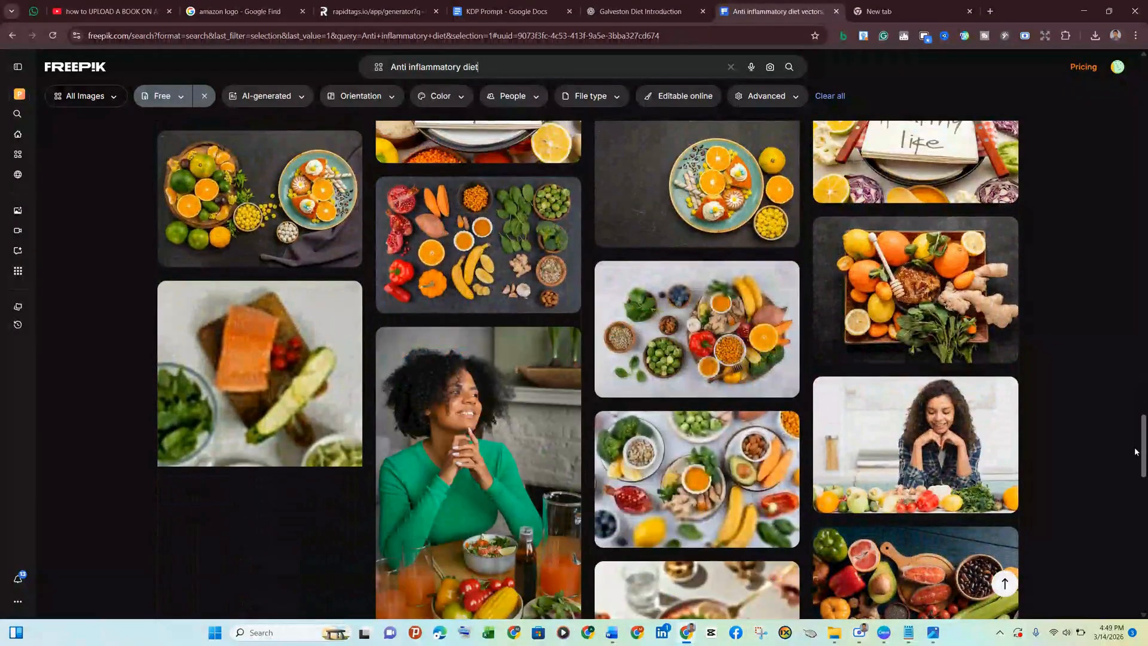
{"action": "left_click_drag", "start_coordinate": [1136, 451], "coordinate": [1136, 123]}
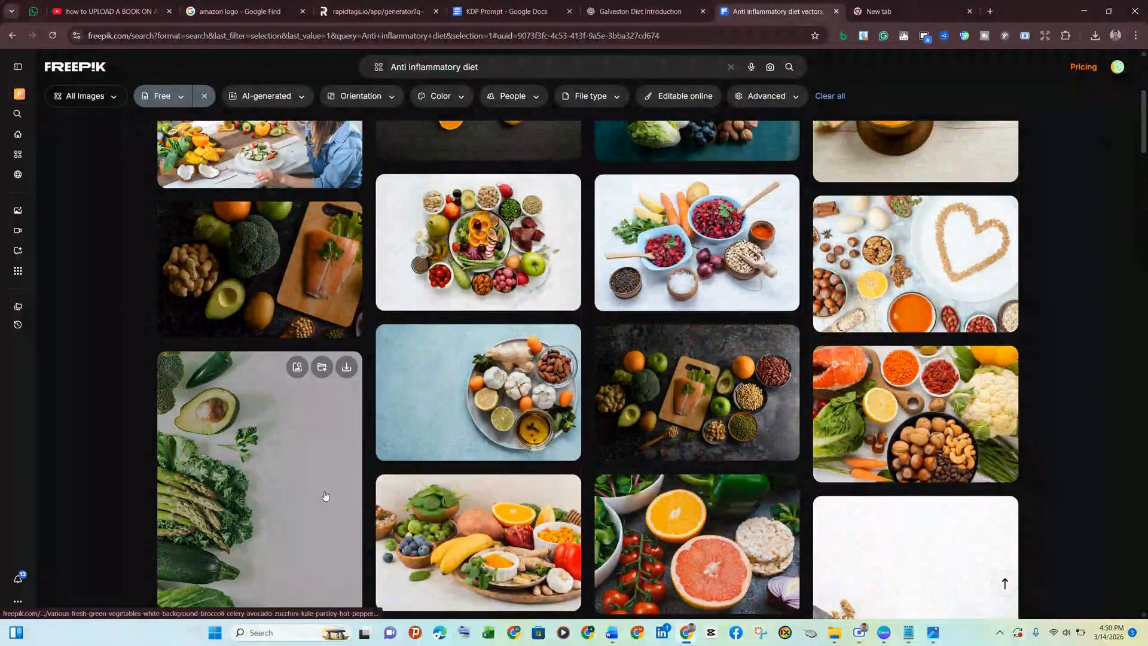
Try to get the portrait photo of green vegetables and avocado from the Freepik results
{"action": "left_click", "coordinate": [325, 496]}
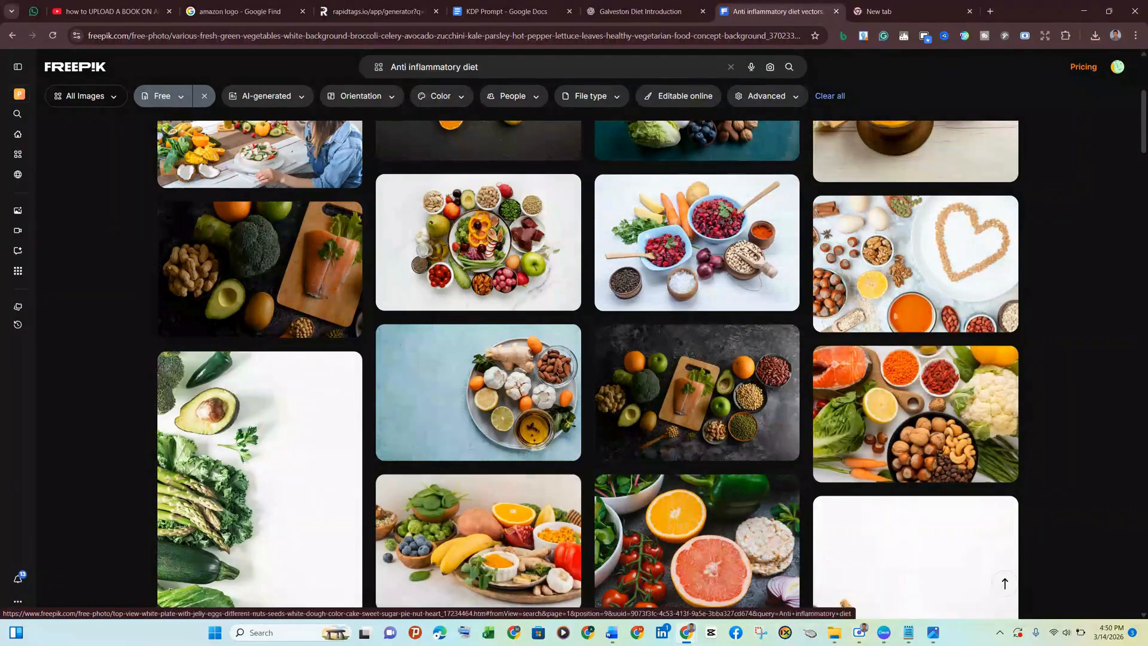
{"action": "scroll", "coordinate": [1143, 143], "scroll_direction": "down", "scroll_amount": 3}
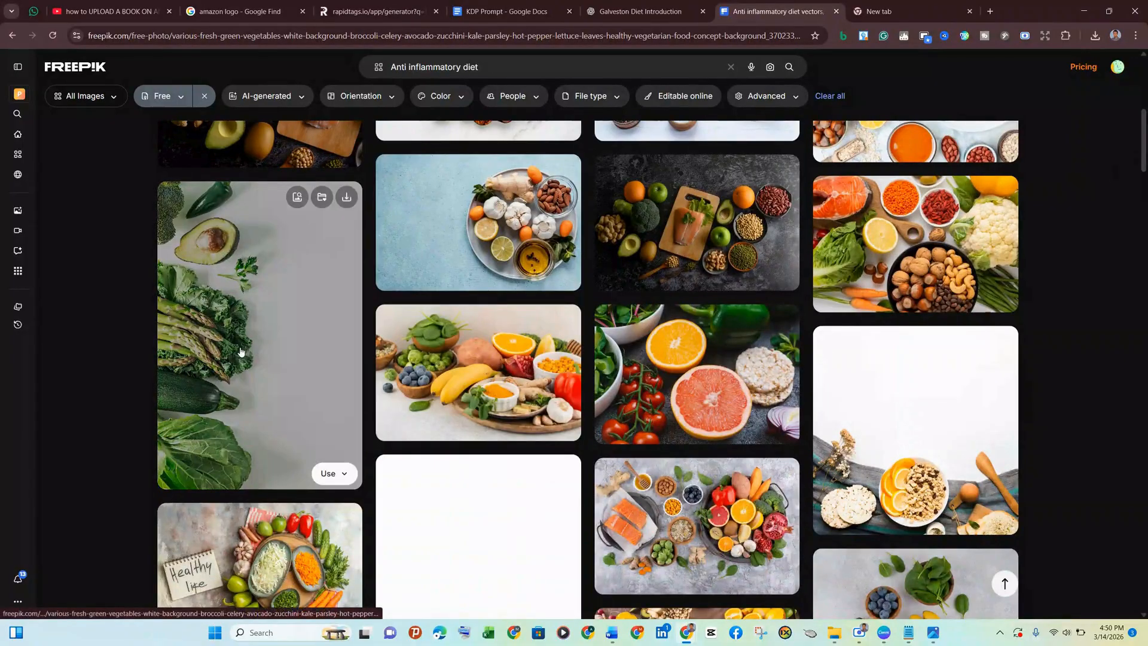
{"action": "left_click", "coordinate": [348, 478]}
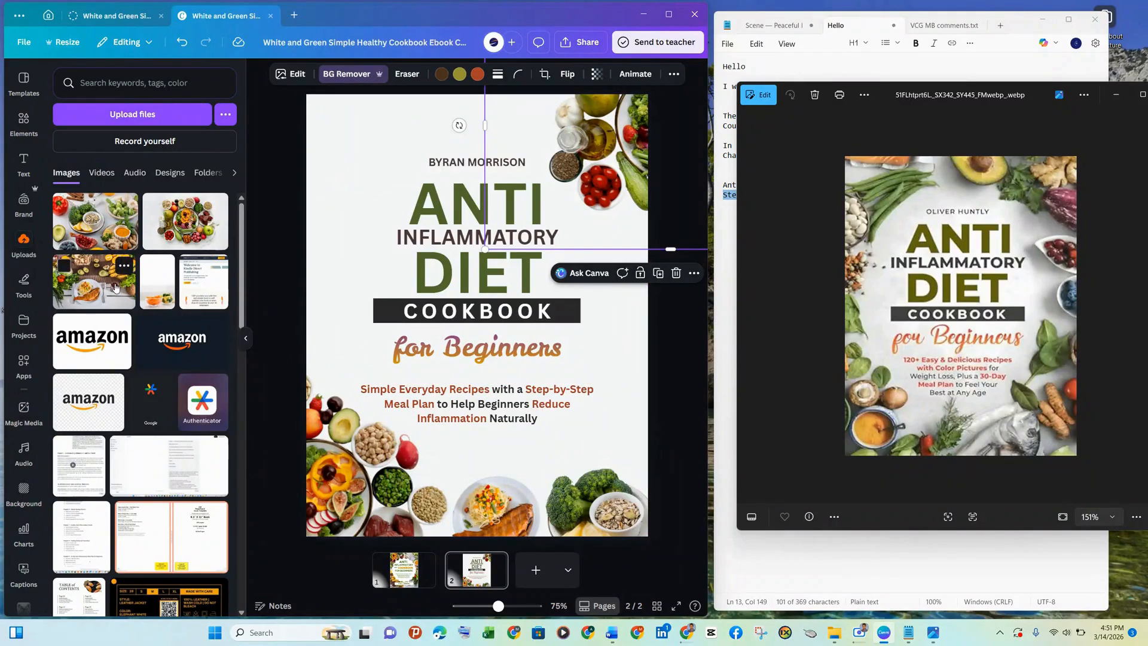
Try a second background-free copy of the lunch table photo at page 2's left edge in Canva, and delete it
{"action": "left_click", "coordinate": [96, 282]}
{"action": "left_click", "coordinate": [347, 74]}
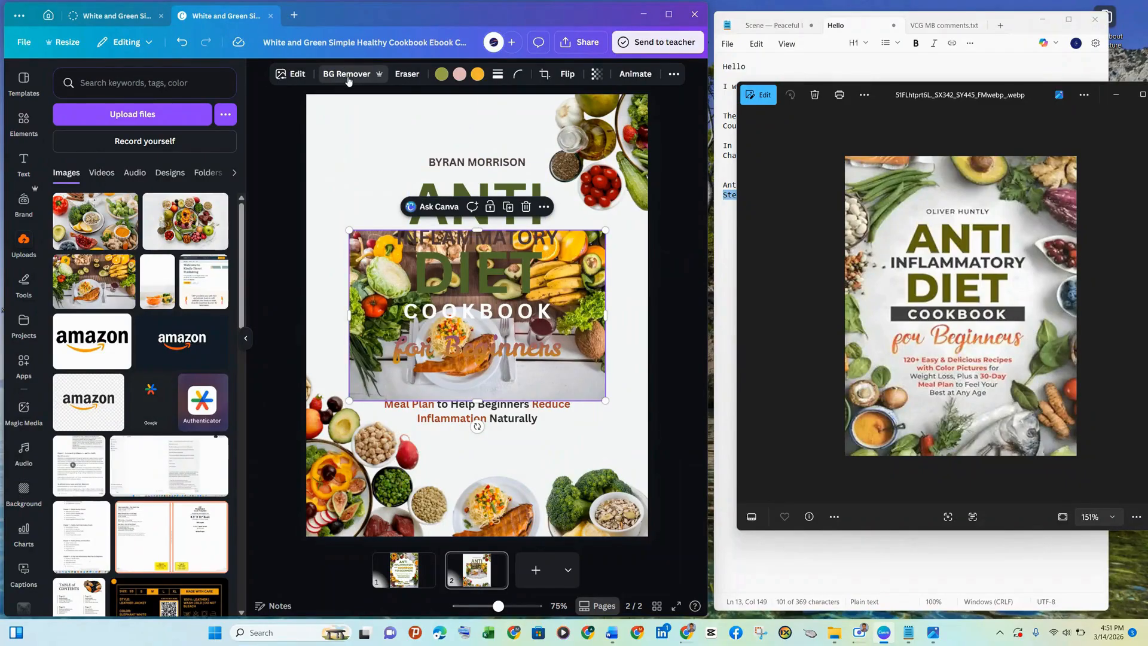
{"action": "left_click_drag", "start_coordinate": [591, 267], "coordinate": [470, 161]}
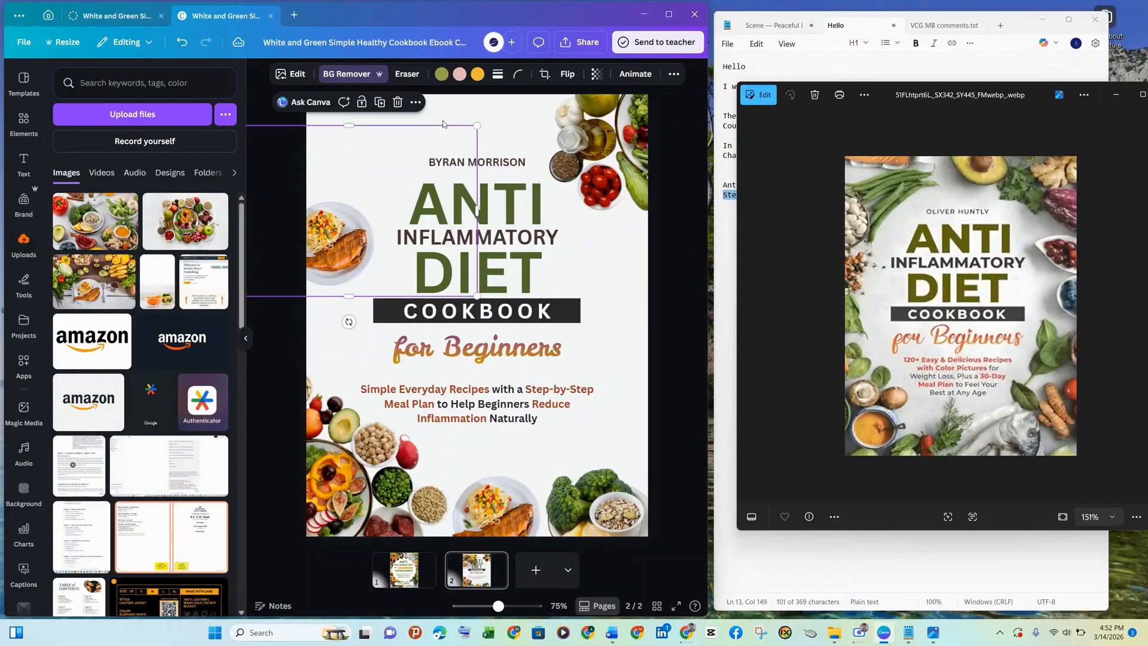
{"action": "left_click", "coordinate": [393, 102]}
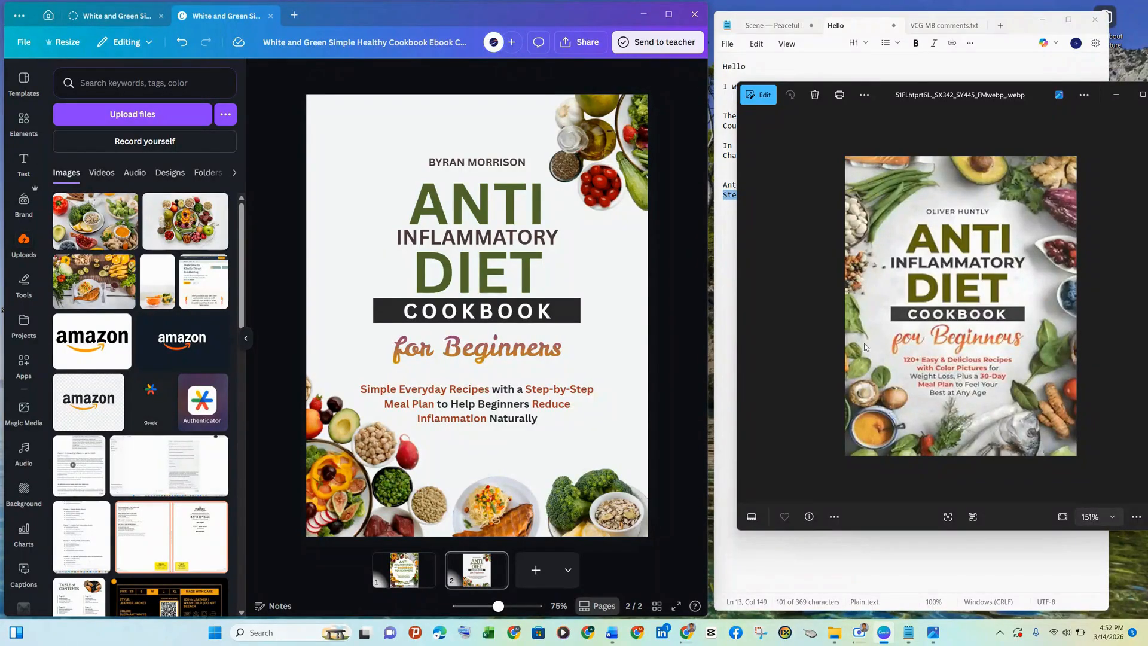
Apply the Lift effect to the "Simple Everyday Recipes" subtitle with its intensity reduced below 50
{"action": "left_click", "coordinate": [545, 406]}
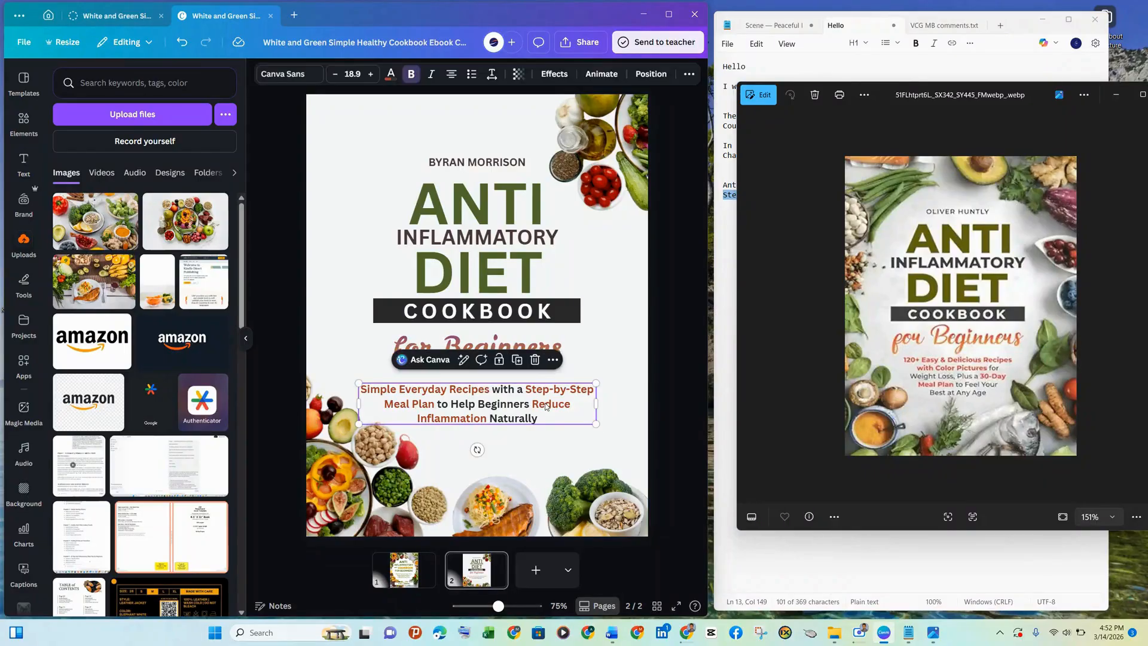
{"action": "left_click", "coordinate": [549, 75]}
{"action": "left_click", "coordinate": [211, 154]}
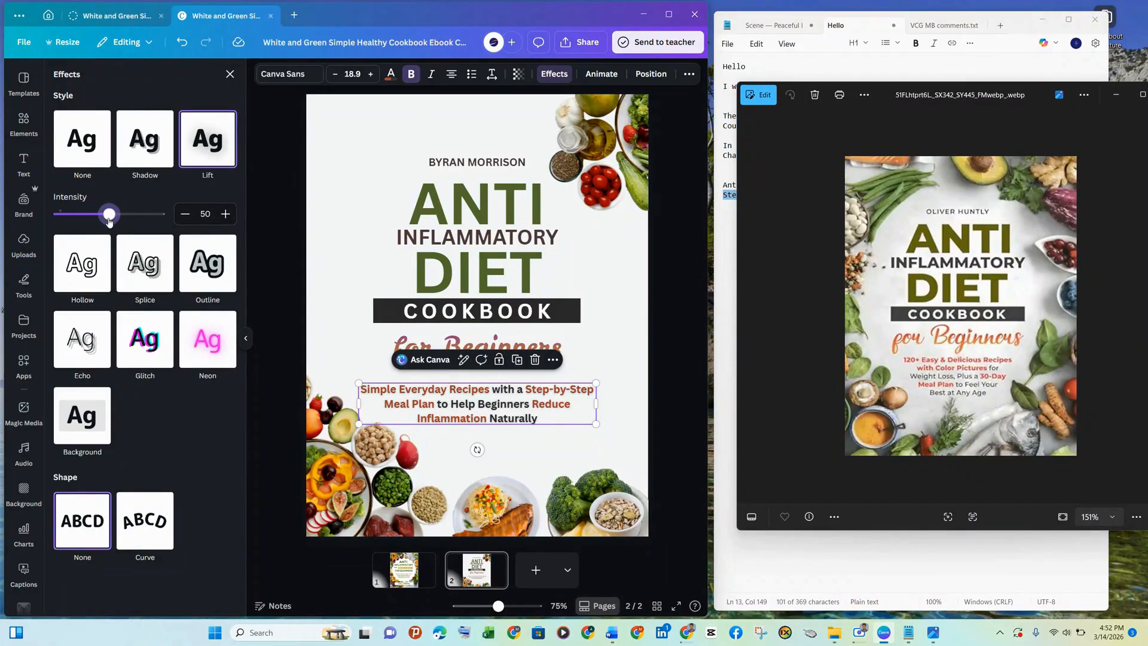
{"action": "left_click_drag", "start_coordinate": [109, 219], "coordinate": [84, 221]}
{"action": "left_click", "coordinate": [472, 204]}
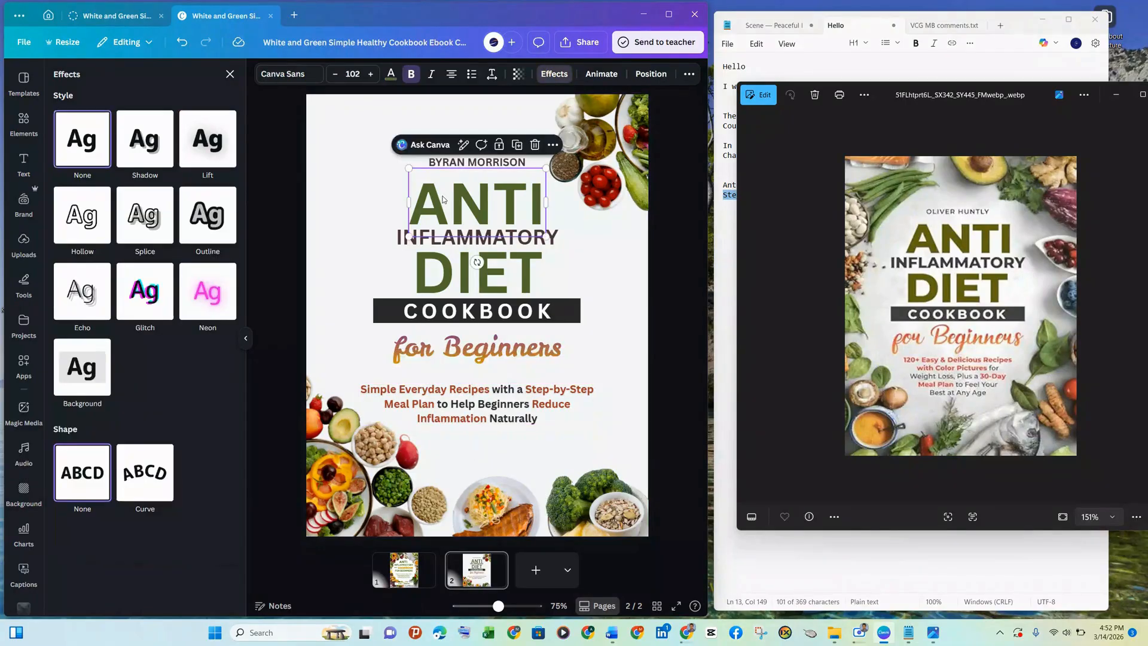
Apply the Lift effect to the "ANTI" and "DIET" title words, reducing the intensity on both, to 40 on "DIET"
{"action": "left_click", "coordinate": [198, 150]}
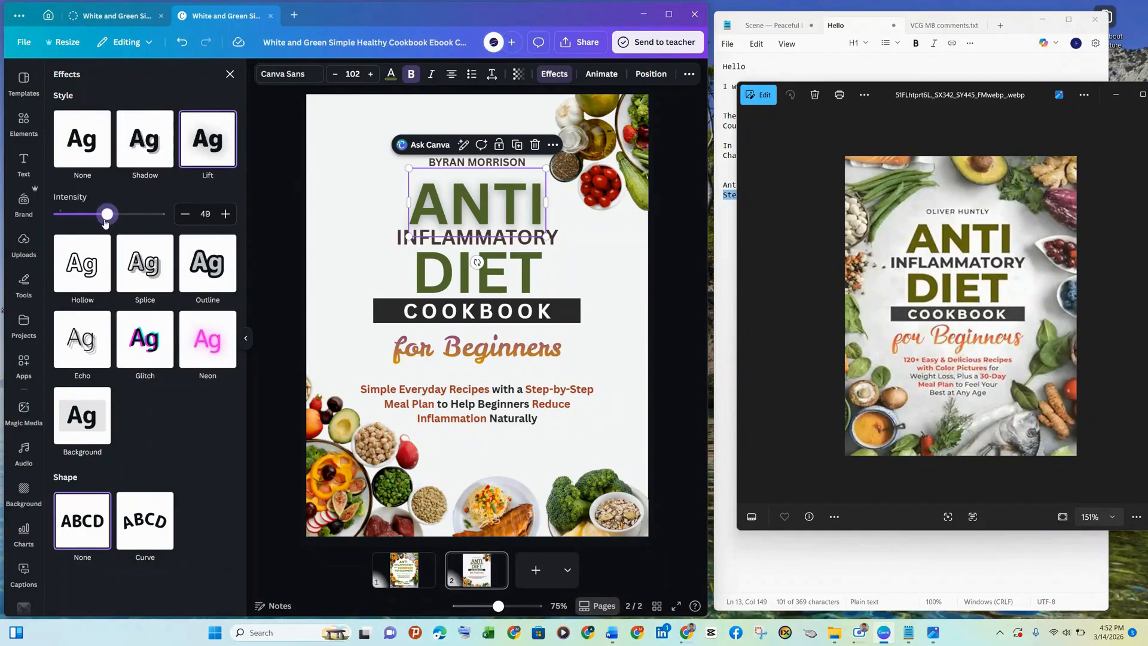
{"action": "left_click_drag", "start_coordinate": [106, 223], "coordinate": [98, 222]}
{"action": "left_click", "coordinate": [481, 290]}
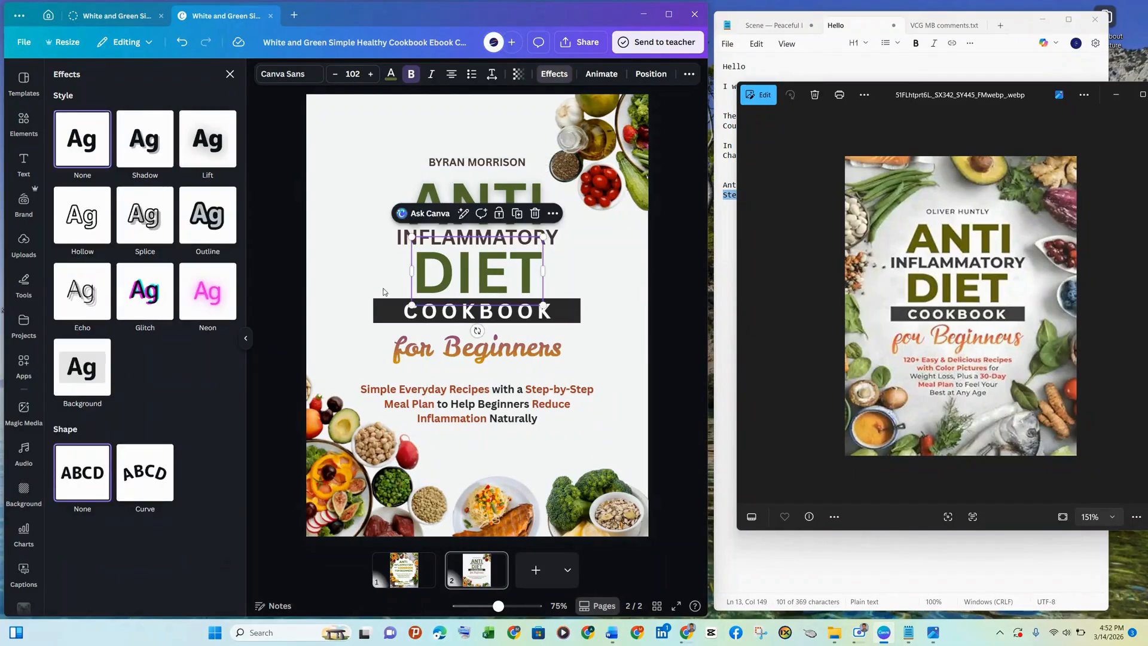
{"action": "left_click", "coordinate": [212, 159]}
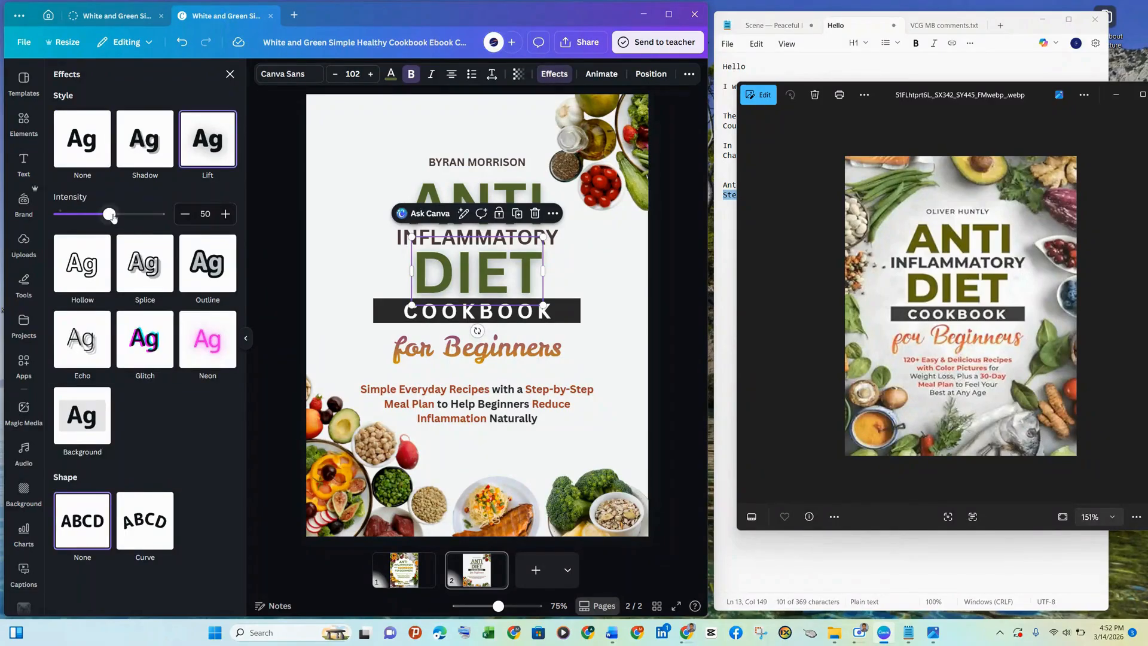
{"action": "left_click_drag", "start_coordinate": [100, 217], "coordinate": [99, 214]}
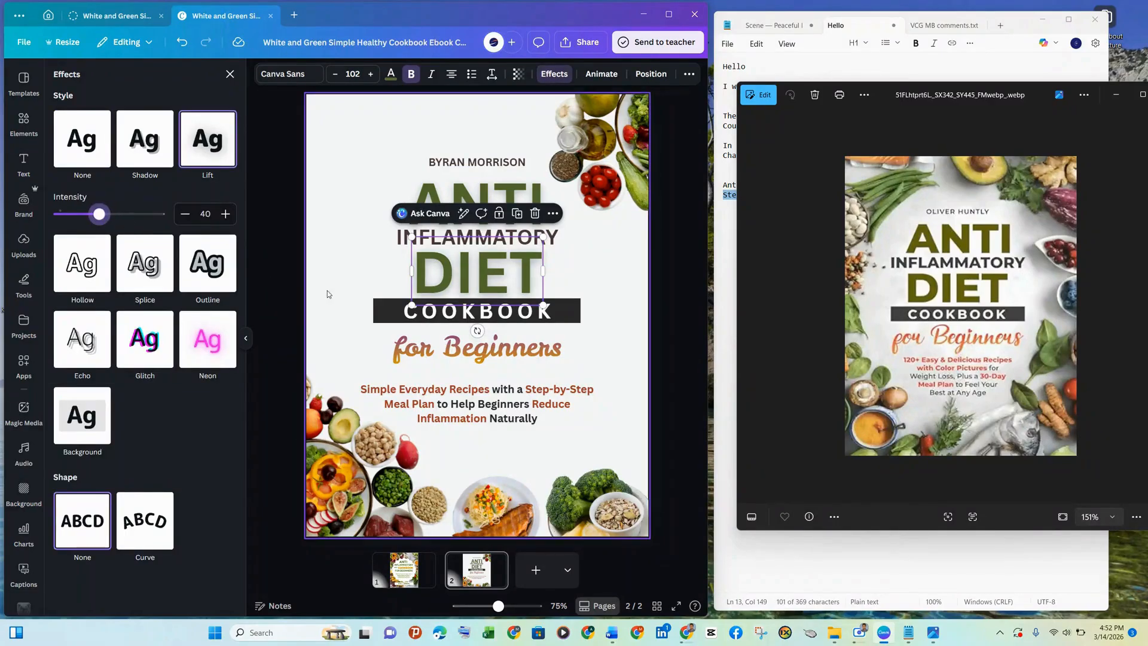
Apply the Lift effect to the "INFLAMMATORY" title line with its intensity reduced below 35
{"action": "left_click", "coordinate": [399, 240]}
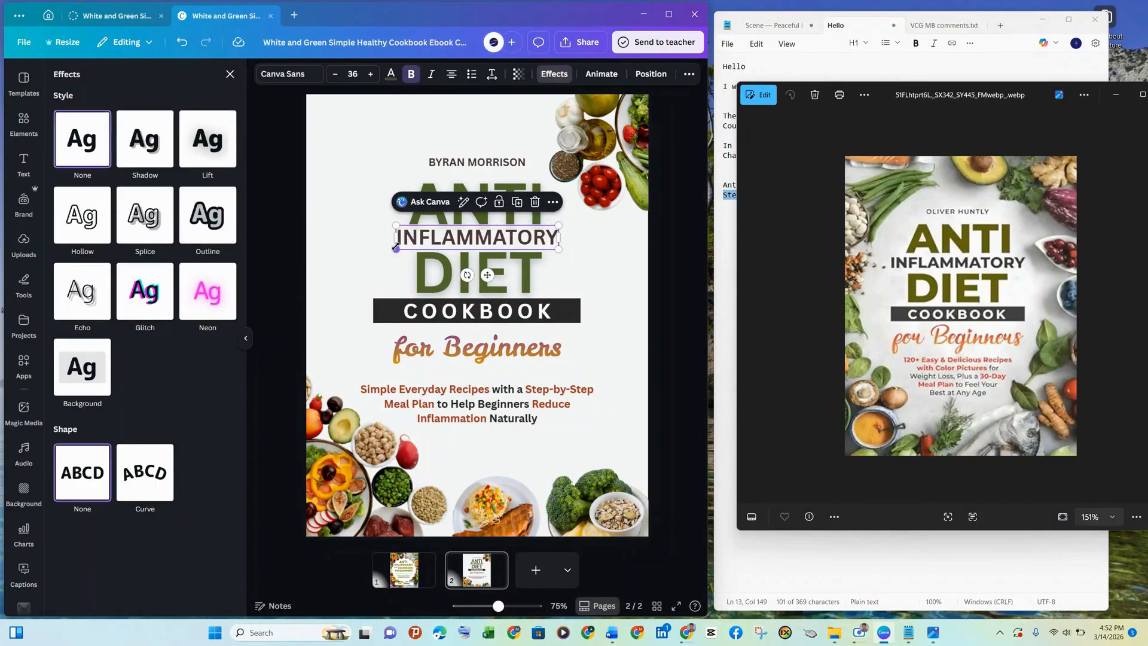
{"action": "left_click", "coordinate": [200, 136]}
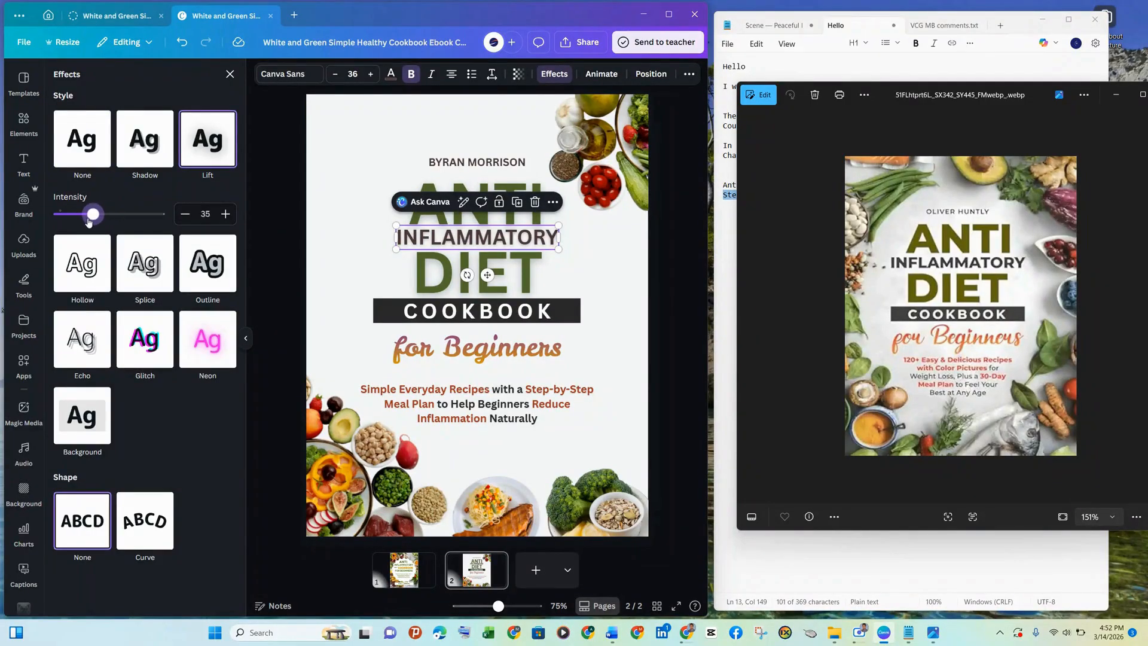
{"action": "left_click_drag", "start_coordinate": [89, 220], "coordinate": [81, 221]}
Apply the Lift effect to the "for Beginners" script text at an intensity of 25
{"action": "left_click", "coordinate": [452, 348]}
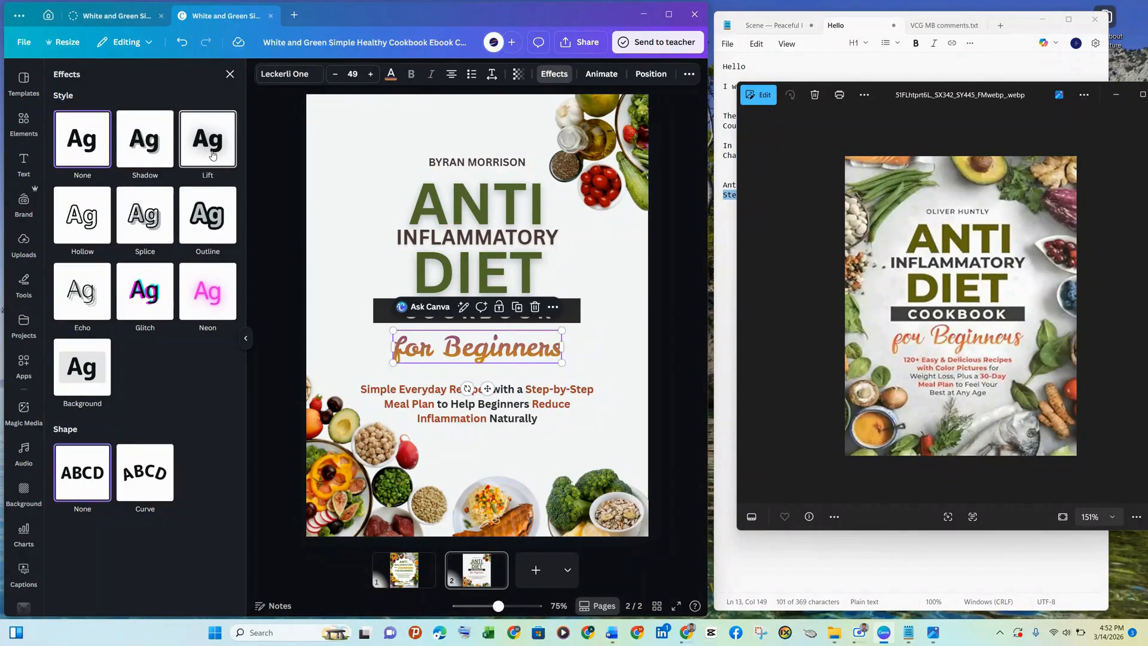
{"action": "left_click", "coordinate": [212, 156]}
{"action": "left_click_drag", "start_coordinate": [108, 217], "coordinate": [85, 216]}
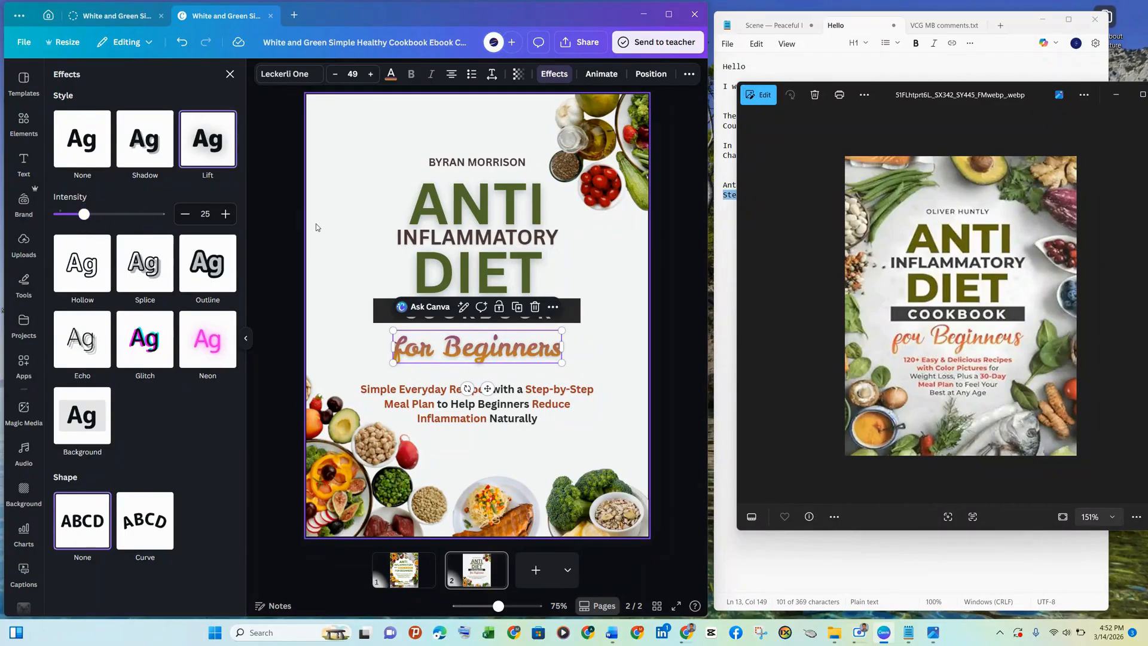
{"action": "left_click", "coordinate": [295, 223]}
Try searching only the shape elements for "shadow border", and clear that search
{"action": "left_click", "coordinate": [23, 114]}
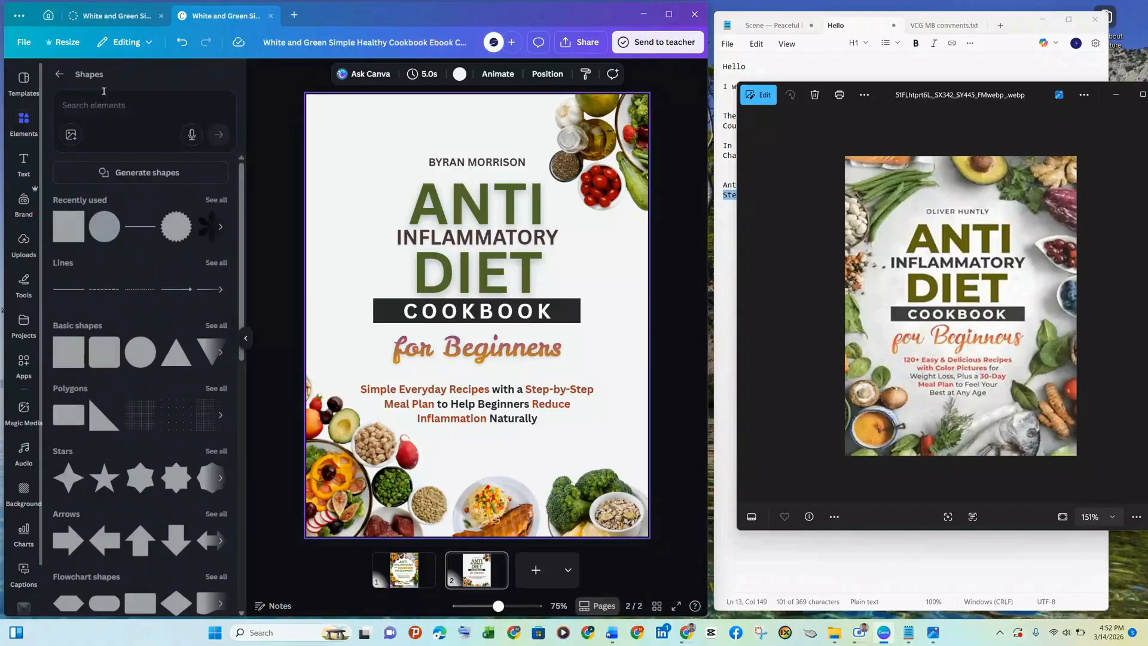
{"action": "left_click", "coordinate": [112, 116]}
{"action": "type", "text": "sh"}
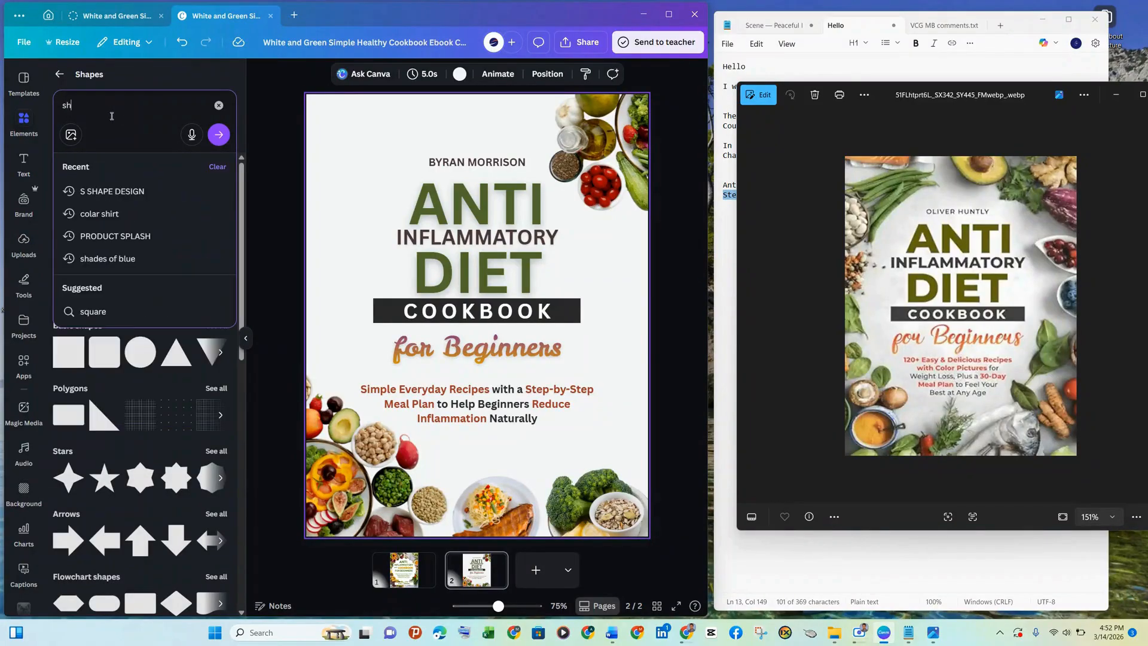
{"action": "type", "text": "adow border"}
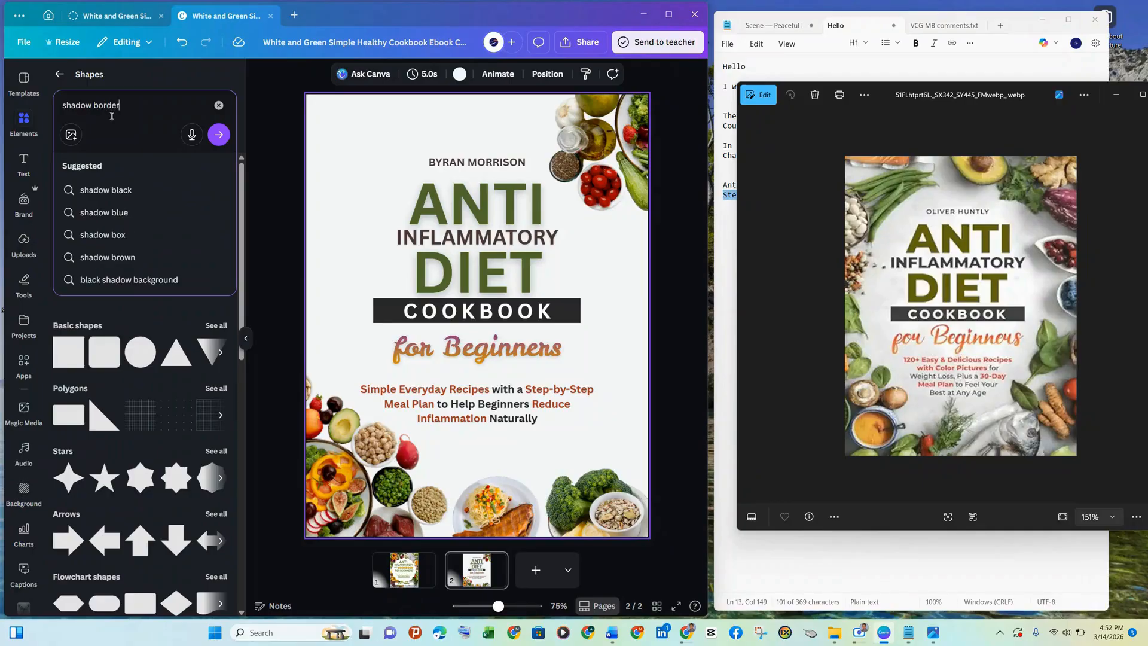
{"action": "key", "text": "Return"}
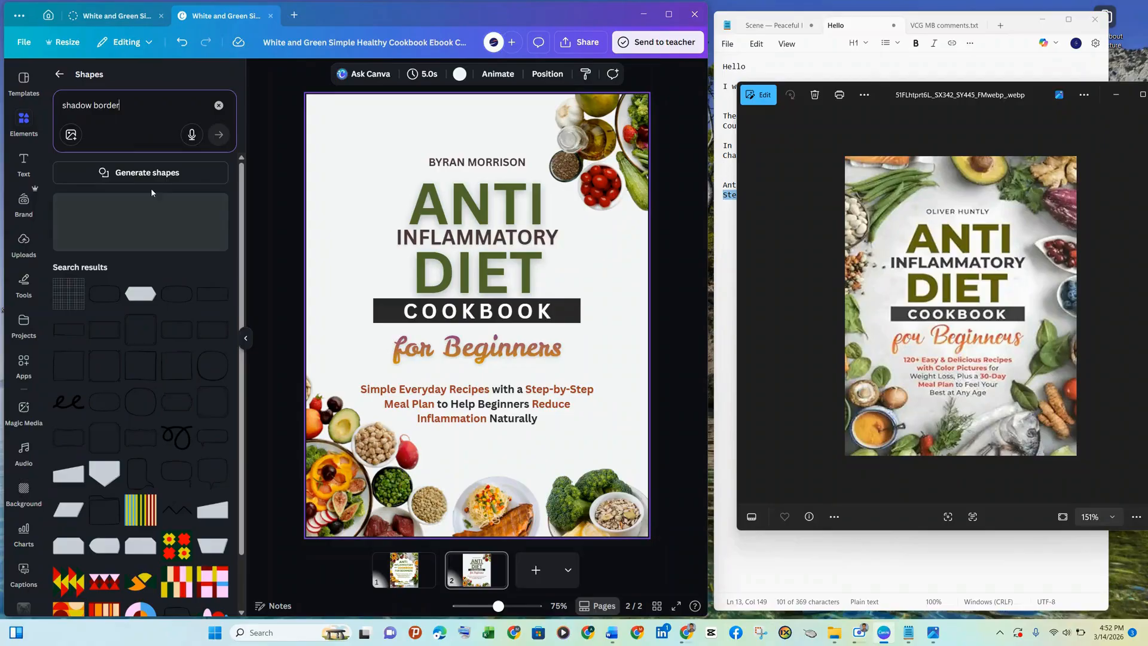
{"action": "left_click", "coordinate": [153, 122]}
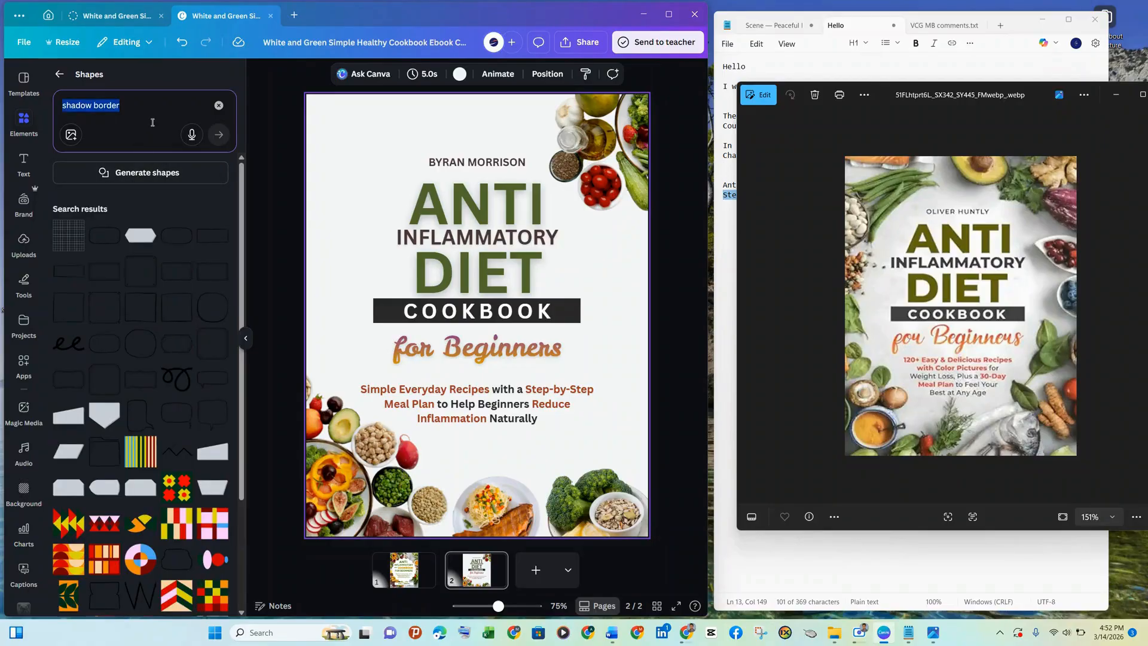
{"action": "key", "text": "BackSpace"}
Search all elements for "shadow border" and add the first portrait shadow graphic to page 2
{"action": "left_click", "coordinate": [59, 73]}
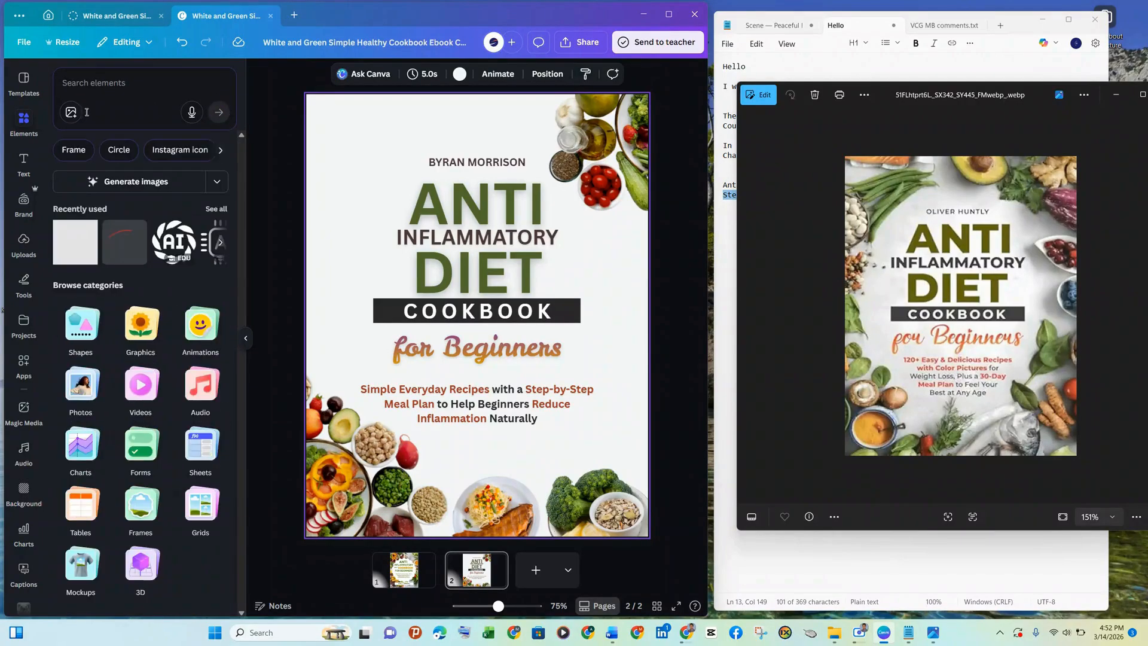
{"action": "left_click", "coordinate": [89, 85]}
{"action": "type", "text": "shadow border"}
{"action": "key", "text": "Return"}
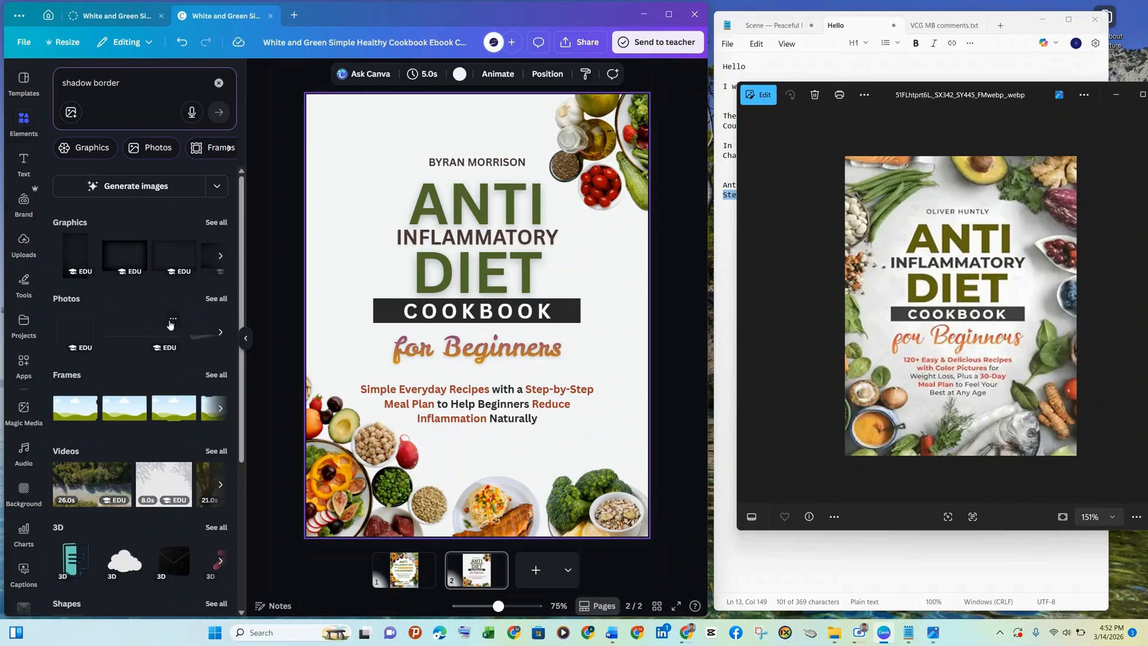
{"action": "left_click", "coordinate": [82, 256]}
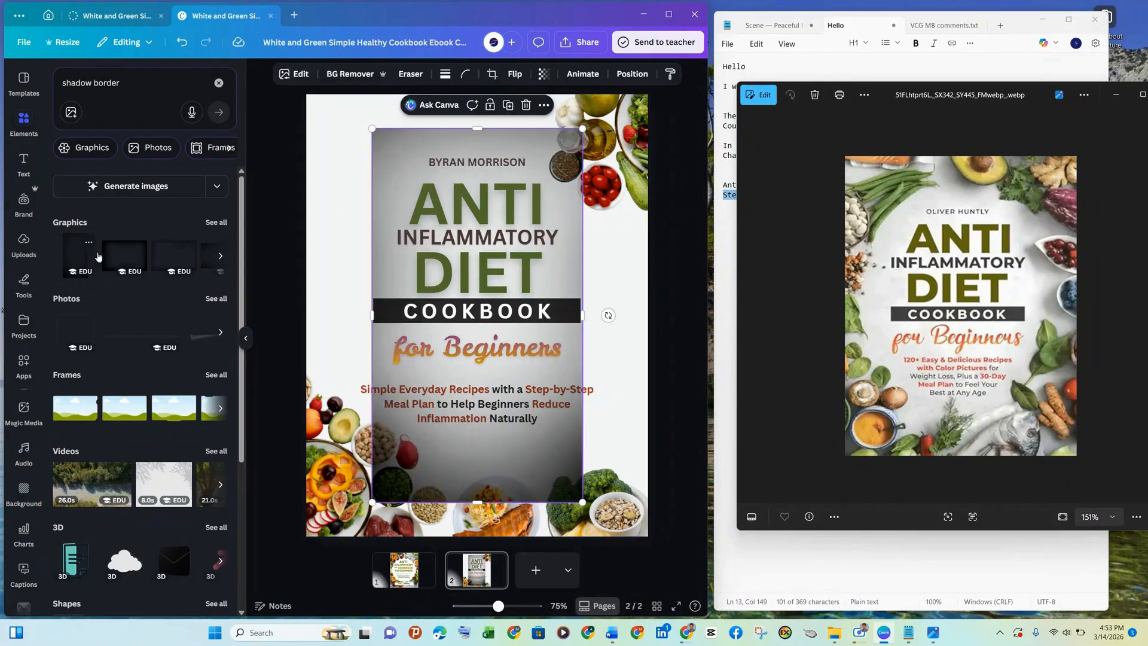
Align the shadow graphic to the page's upper-left corner and stretch it to cover the full 8.5 by 11 in page
{"action": "left_click_drag", "start_coordinate": [388, 180], "coordinate": [321, 144]}
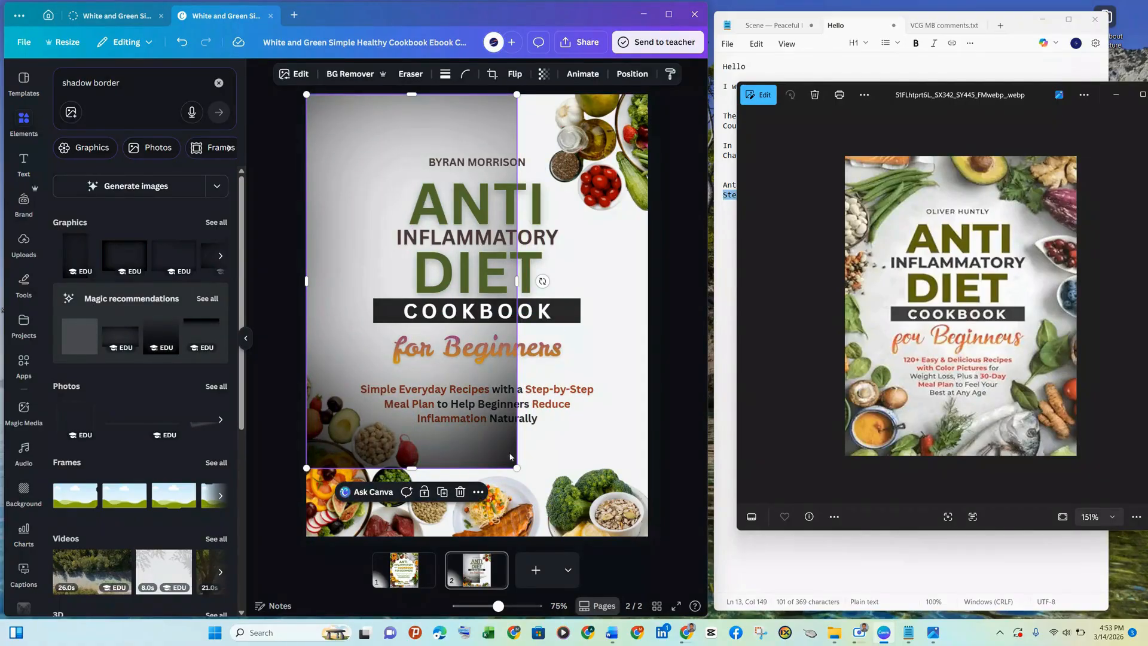
{"action": "left_click_drag", "start_coordinate": [517, 467], "coordinate": [590, 517]}
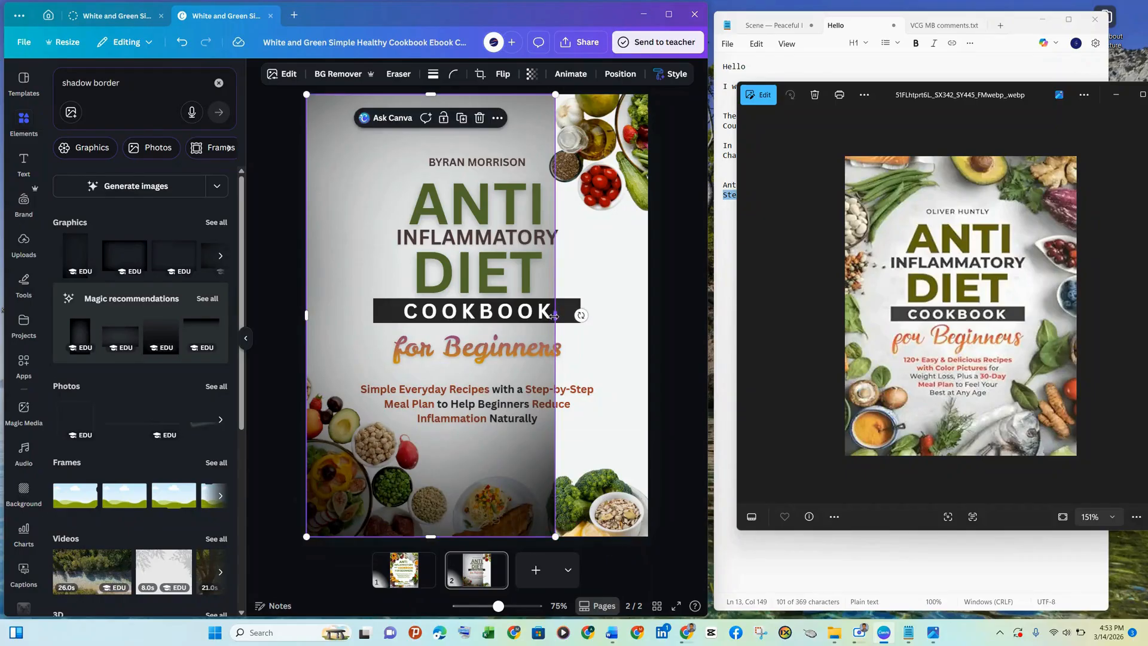
{"action": "left_click_drag", "start_coordinate": [563, 315], "coordinate": [648, 341]}
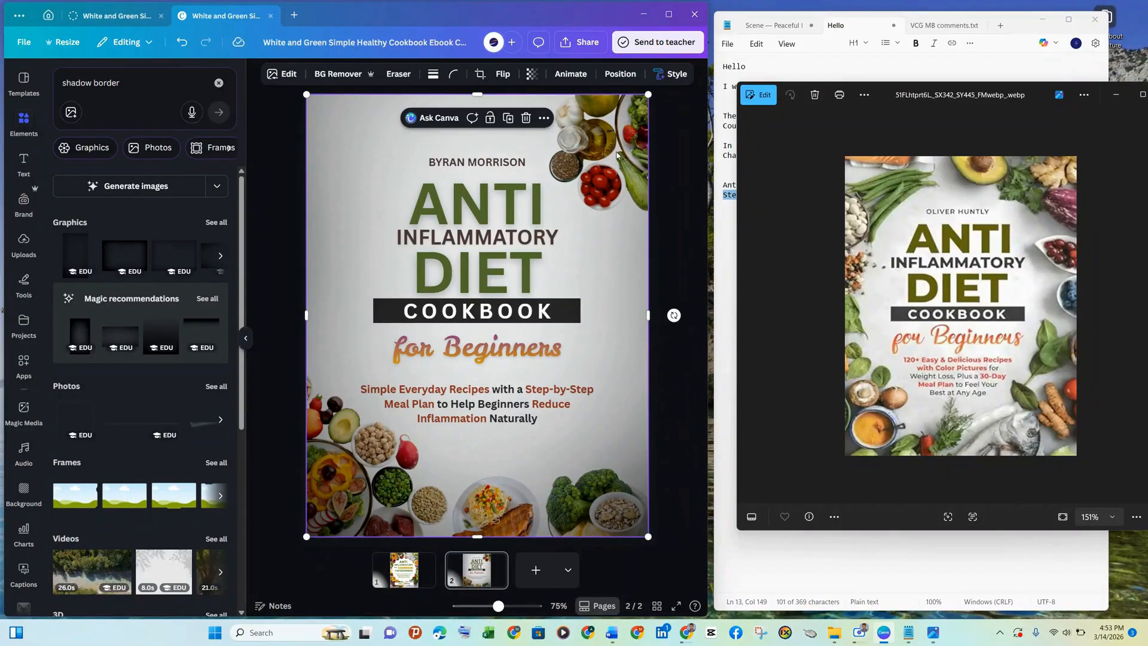
Send the shadow graphic to the back, behind the food cutouts and the text
{"action": "left_click", "coordinate": [620, 73]}
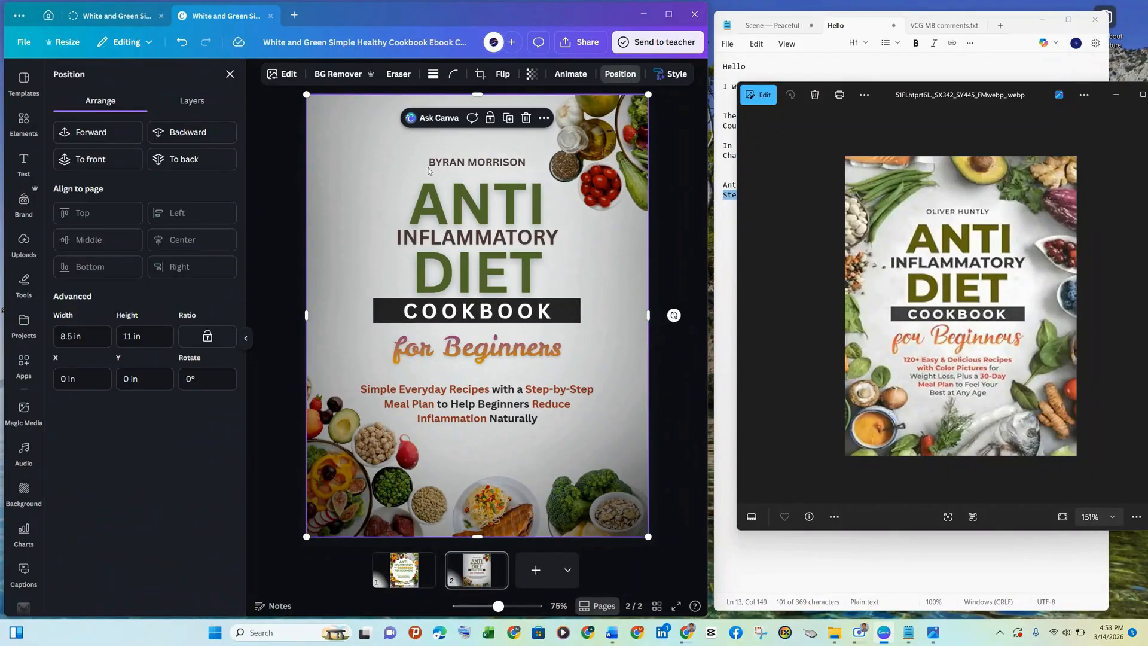
{"action": "left_click", "coordinate": [212, 160]}
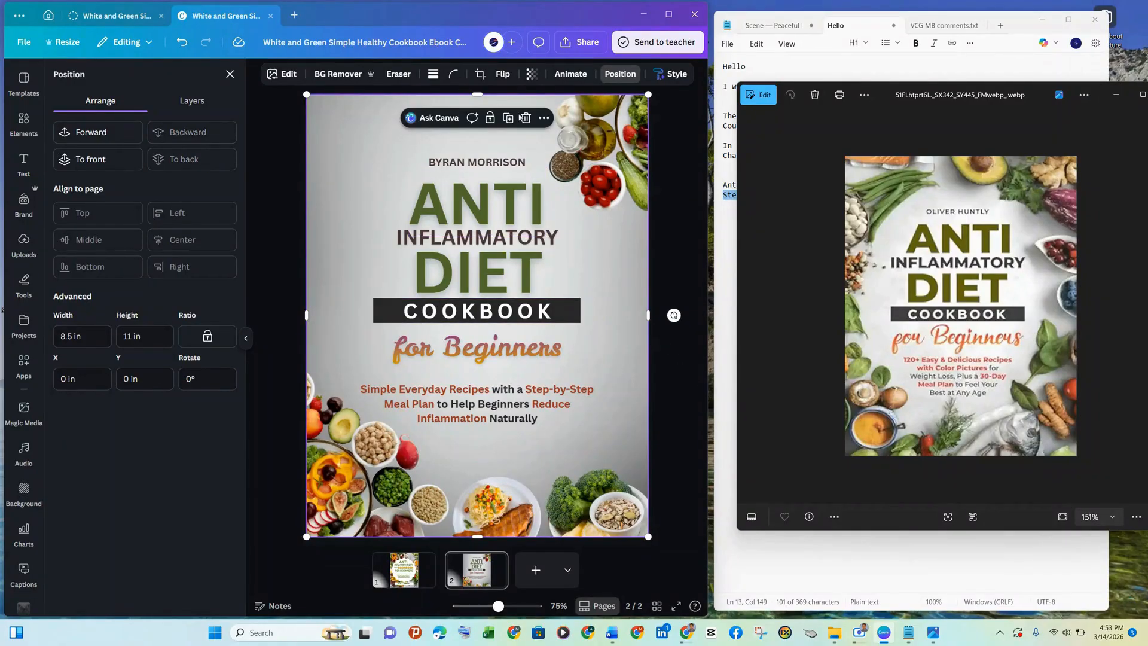
{"action": "left_click", "coordinate": [699, 390]}
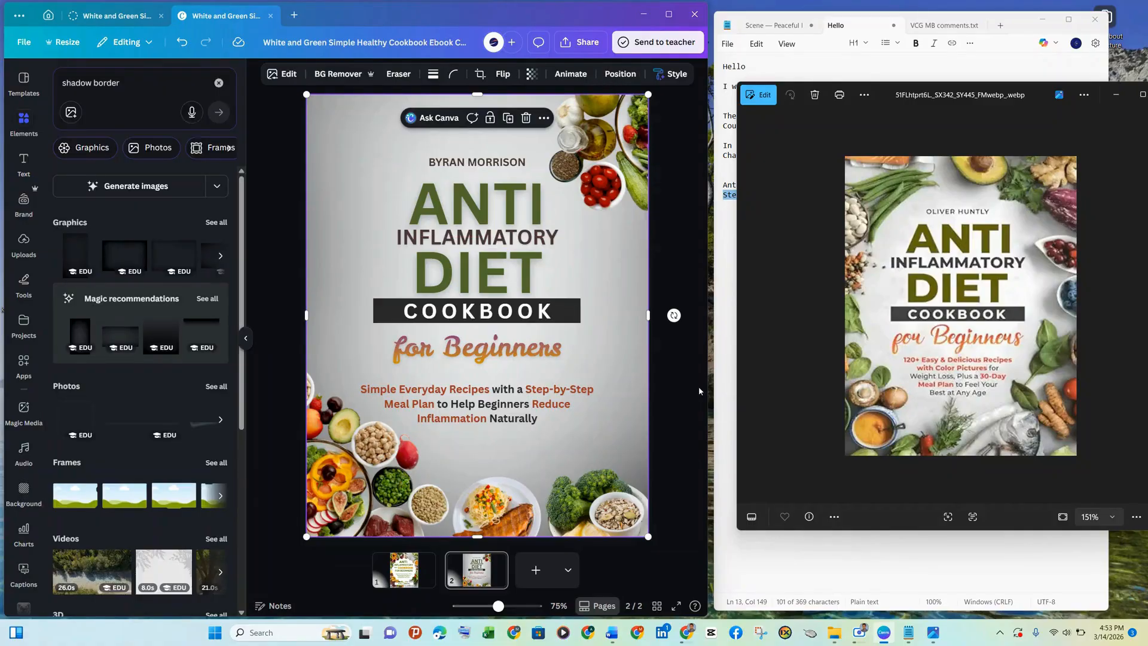
{"action": "left_click", "coordinate": [691, 477]}
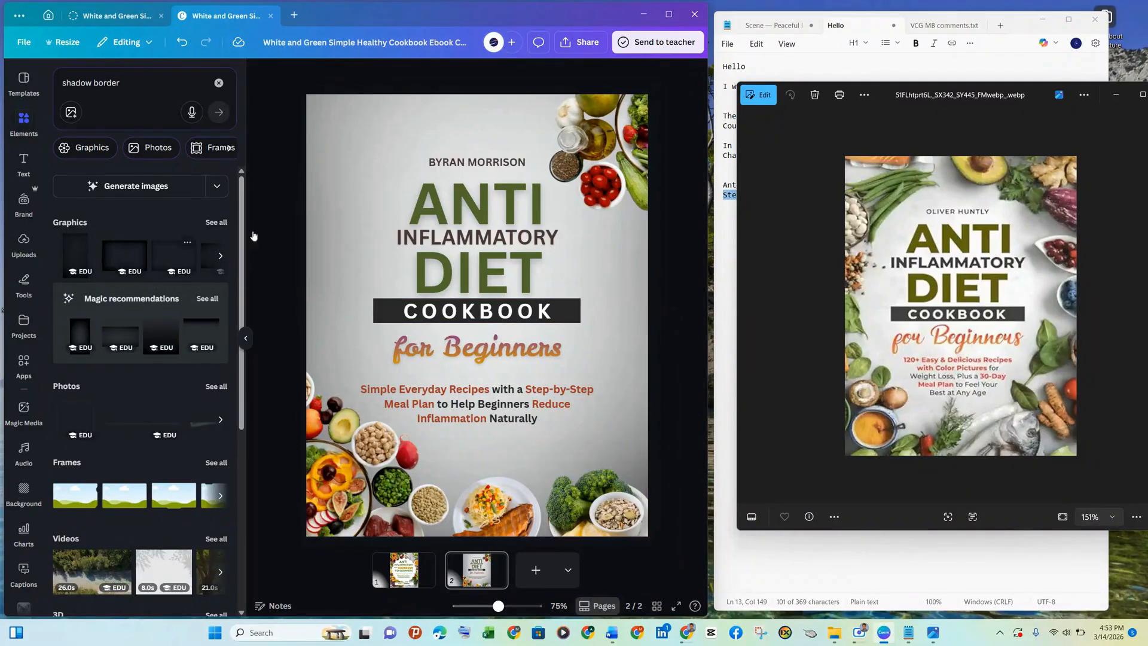
Lower the shadow graphic's transparency value to 59 to soften the page's grey shading
{"action": "left_click", "coordinate": [373, 142]}
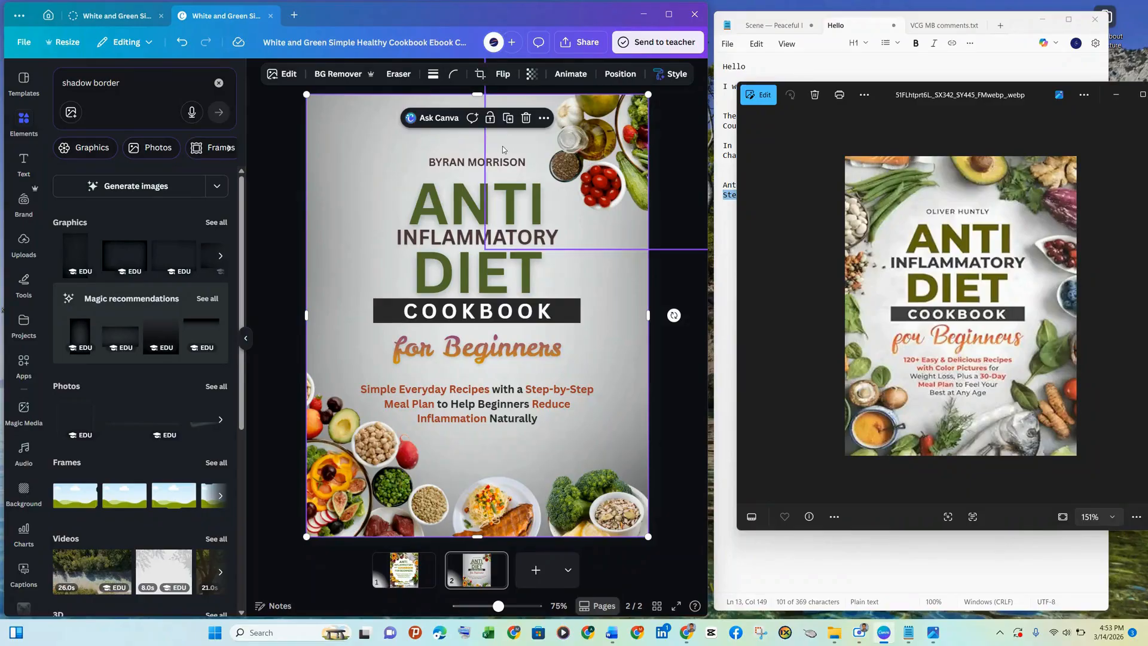
{"action": "left_click", "coordinate": [531, 74]}
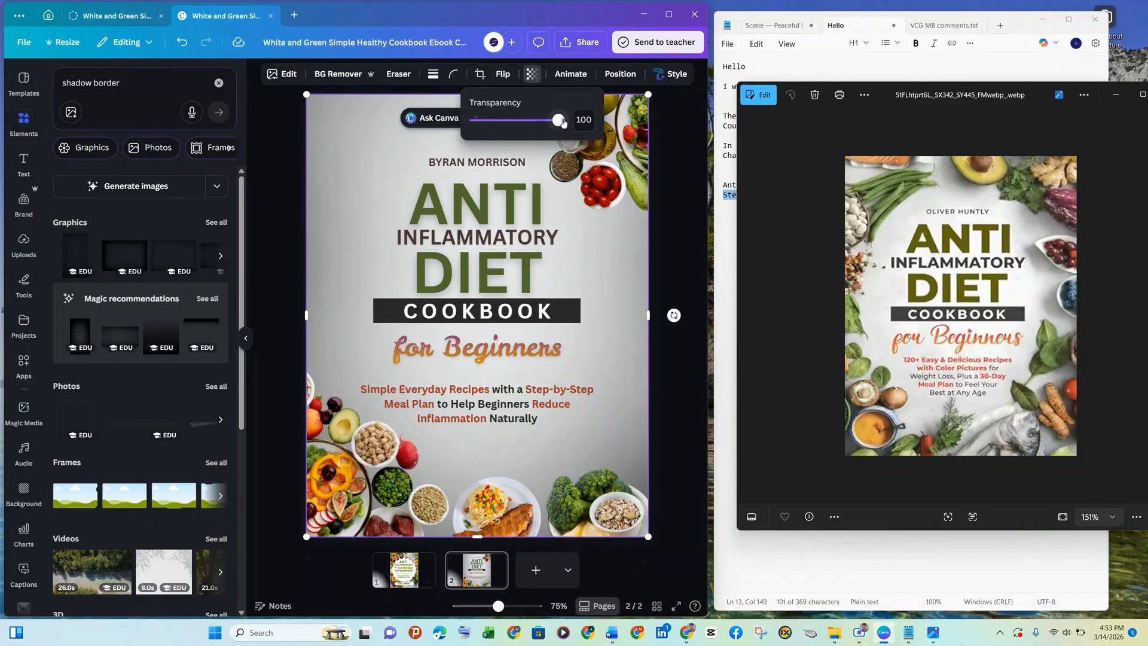
{"action": "left_click_drag", "start_coordinate": [557, 120], "coordinate": [526, 121]}
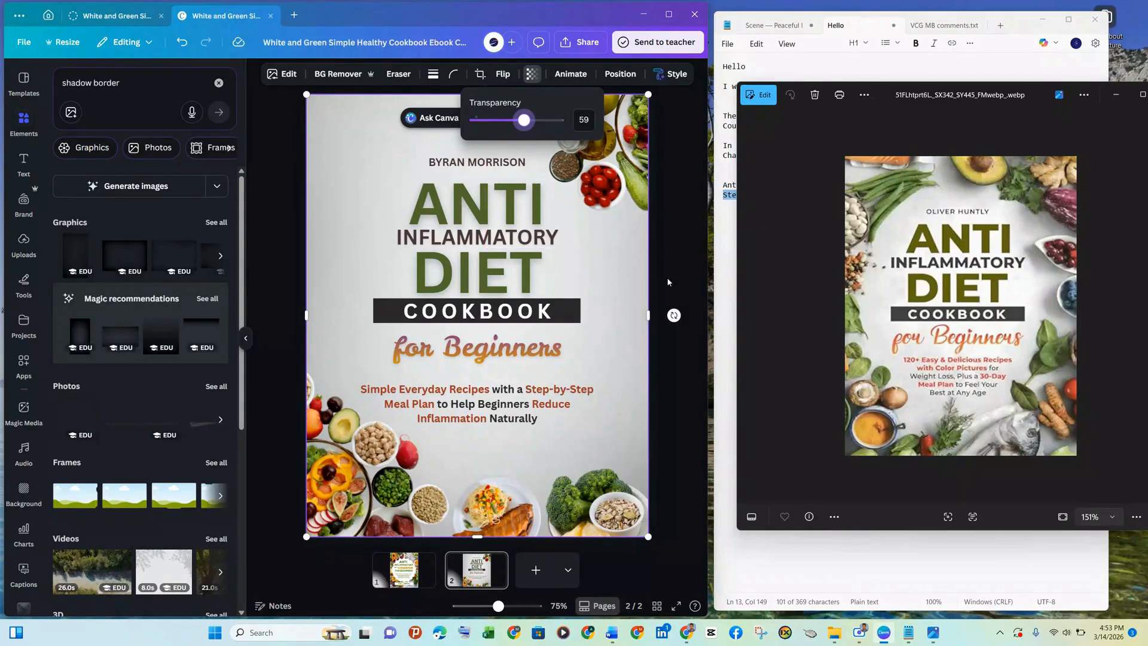
{"action": "left_click", "coordinate": [676, 415]}
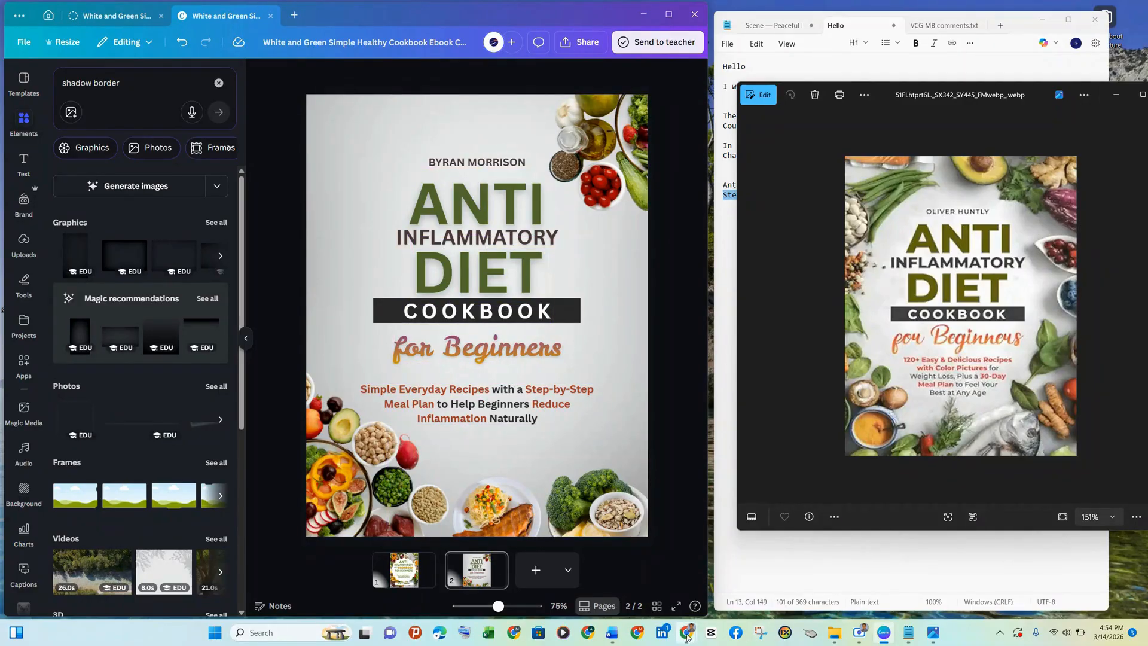
{"action": "mouse_move", "coordinate": [686, 632]}
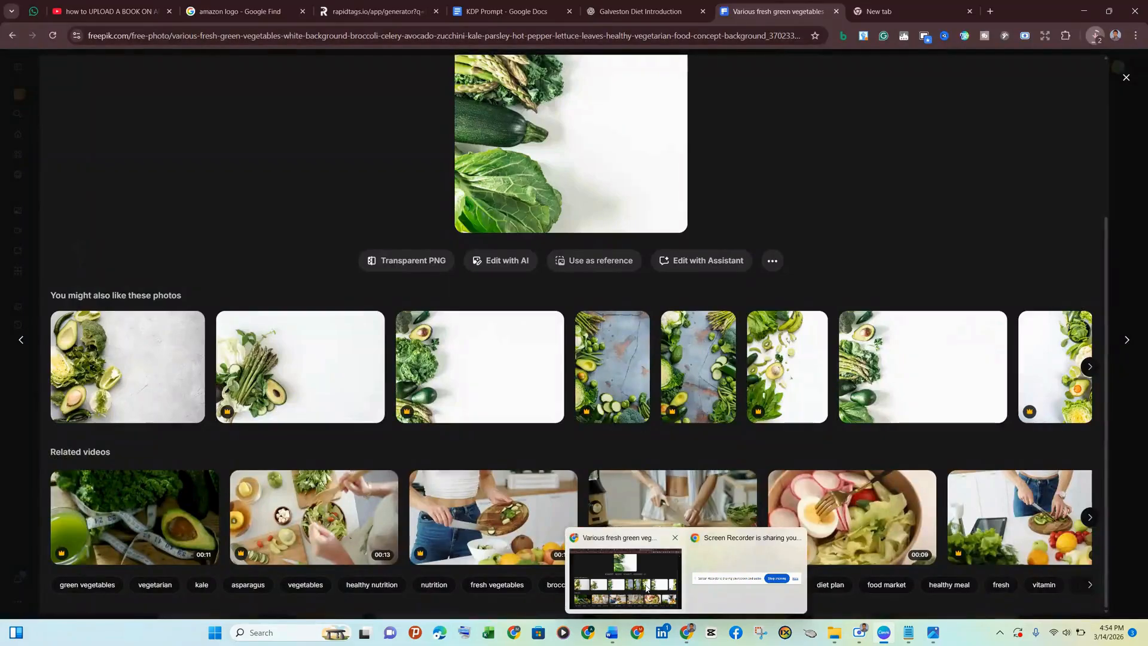
{"action": "left_click", "coordinate": [646, 587]}
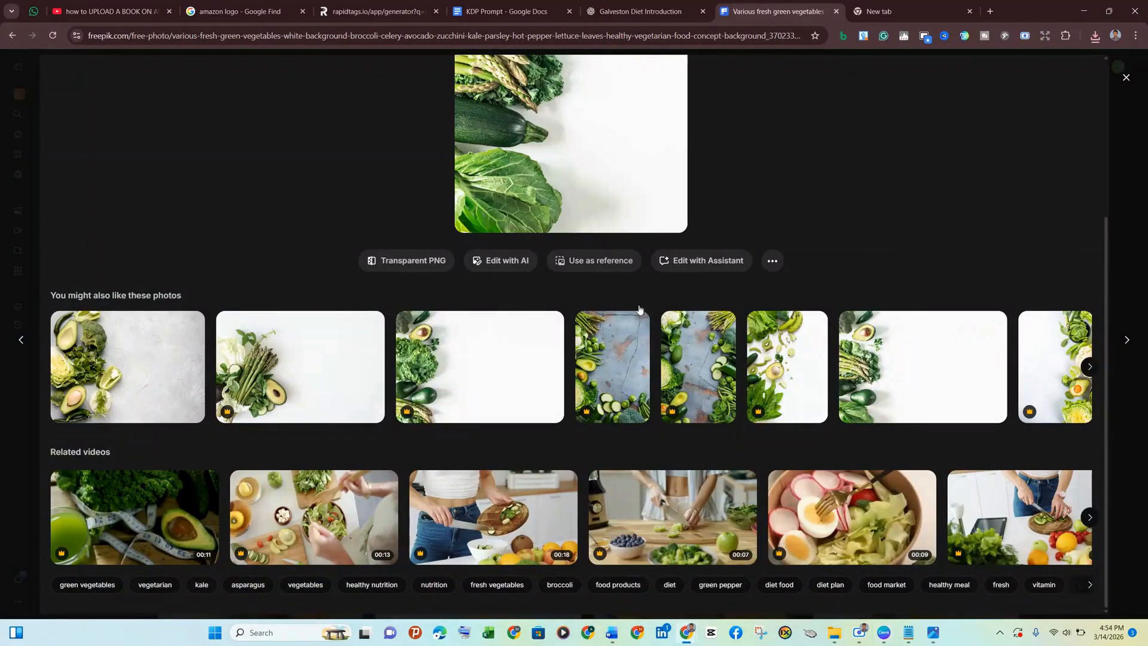
{"action": "mouse_move", "coordinate": [686, 633]}
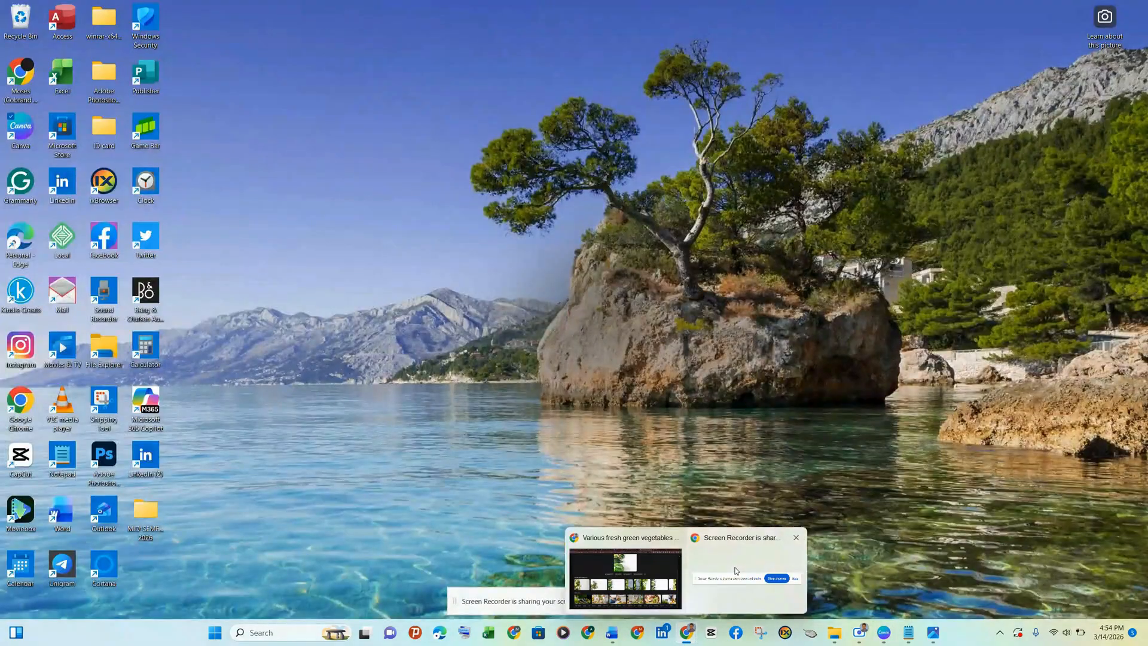
{"action": "left_click", "coordinate": [734, 565]}
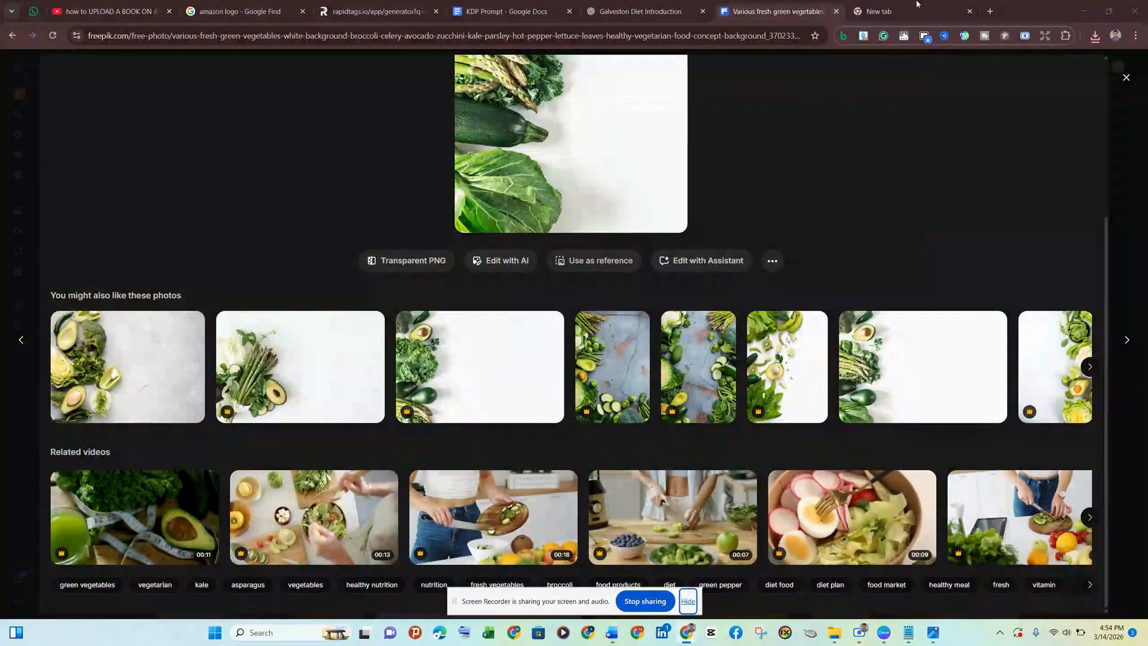
{"action": "left_click", "coordinate": [1082, 10]}
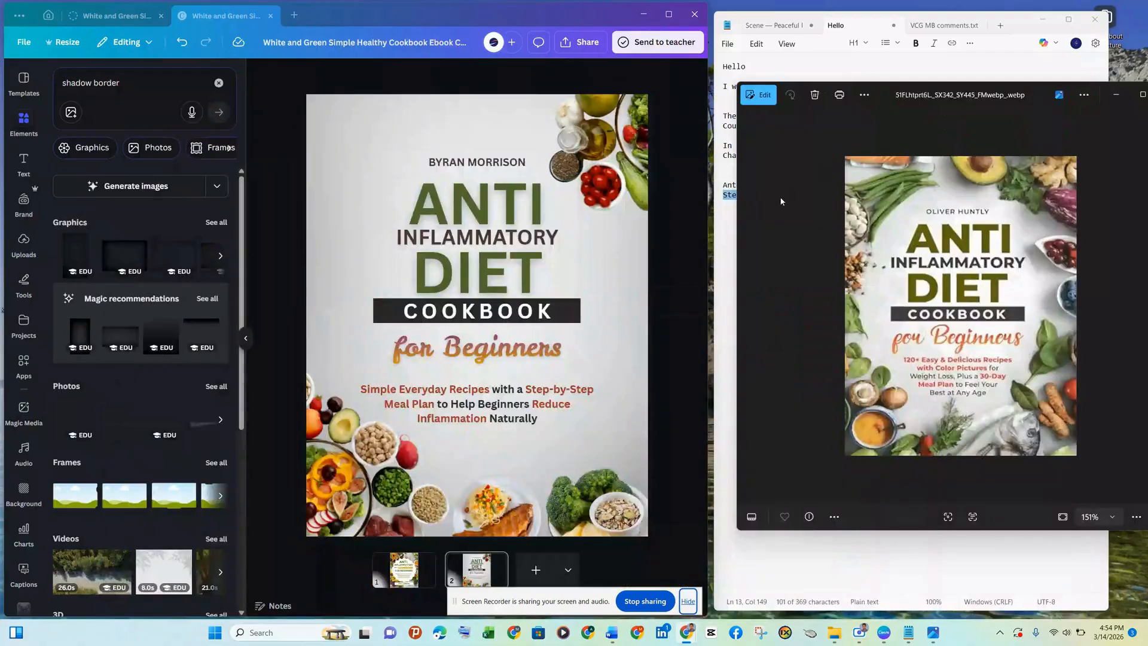
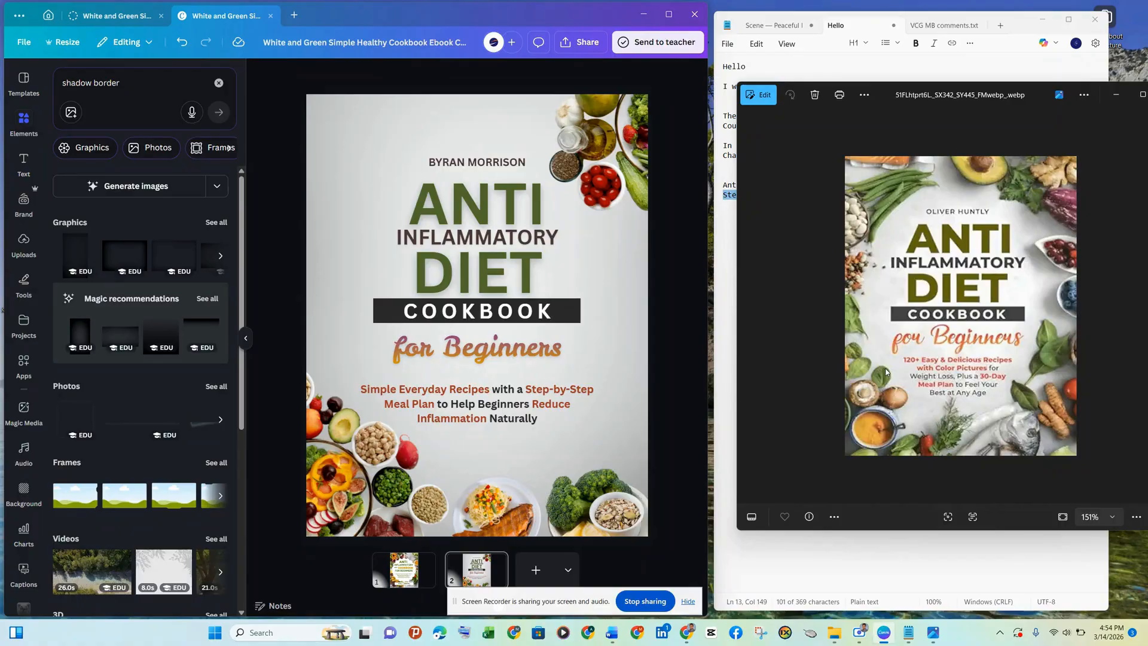
{"action": "left_click", "coordinate": [689, 600]}
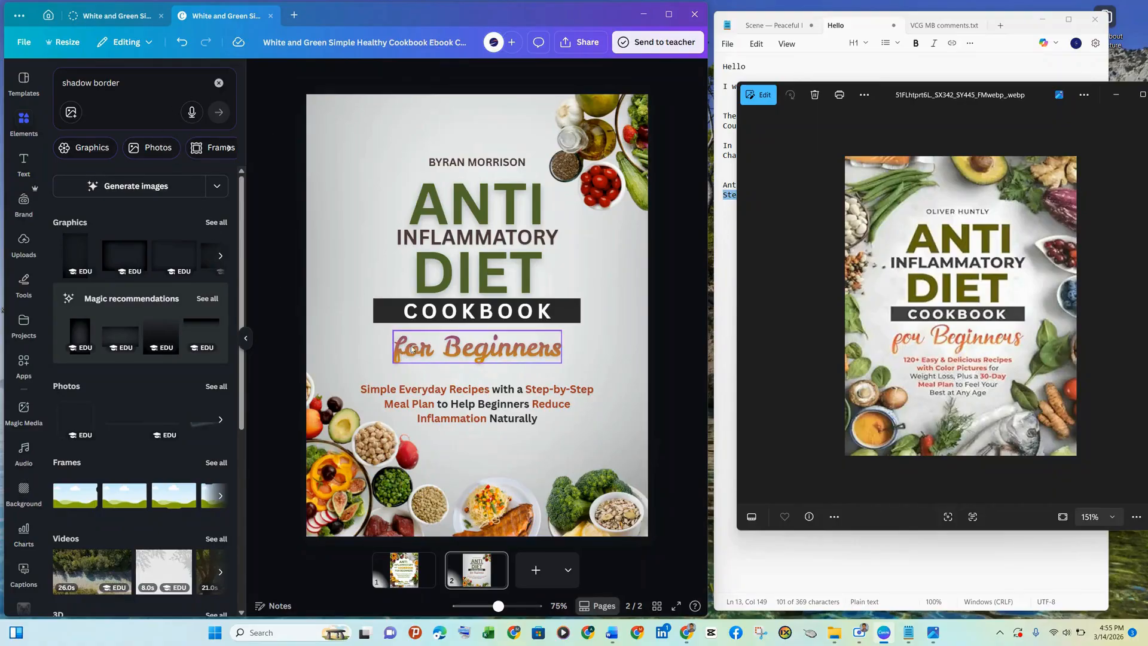
Clear the "shadow border" search from the elements library
{"action": "left_click", "coordinate": [217, 80]}
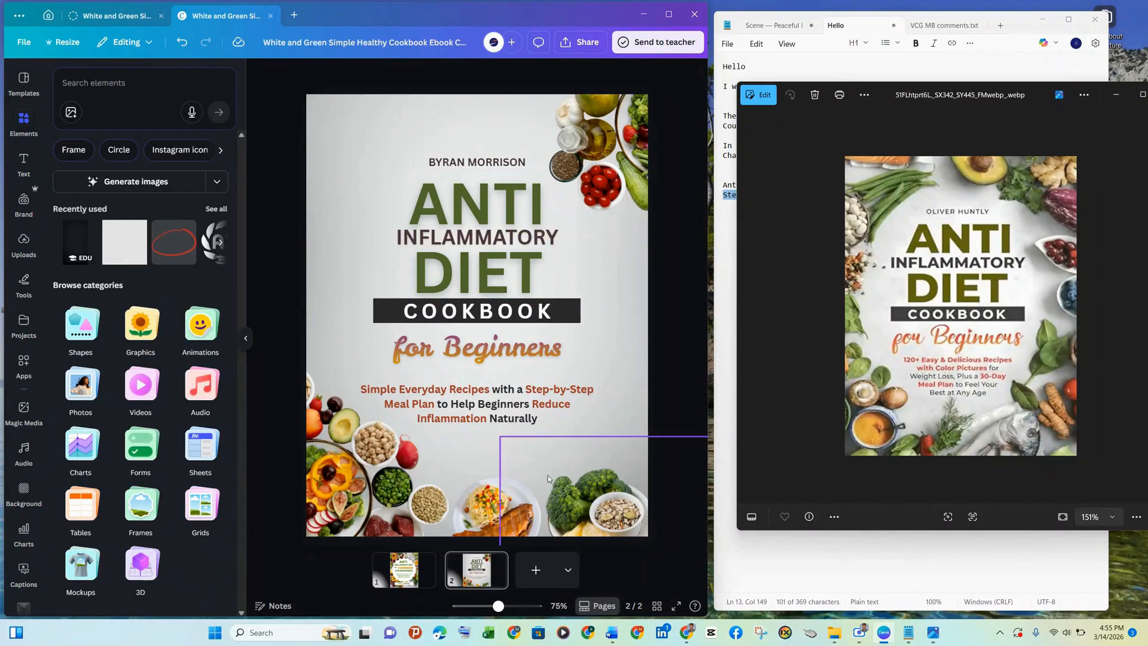
Switch to Chrome and try to resume the two interrupted Freepik green vegetable image downloads
{"action": "mouse_move", "coordinate": [690, 643]}
{"action": "left_click", "coordinate": [625, 577]}
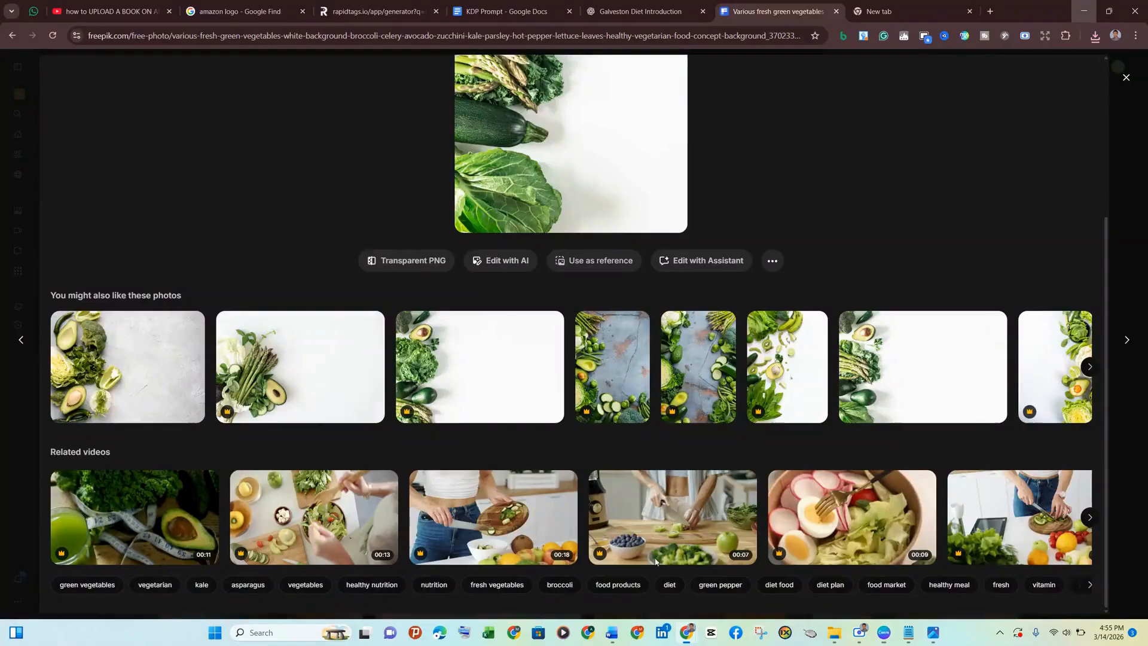
{"action": "left_click", "coordinate": [1096, 36]}
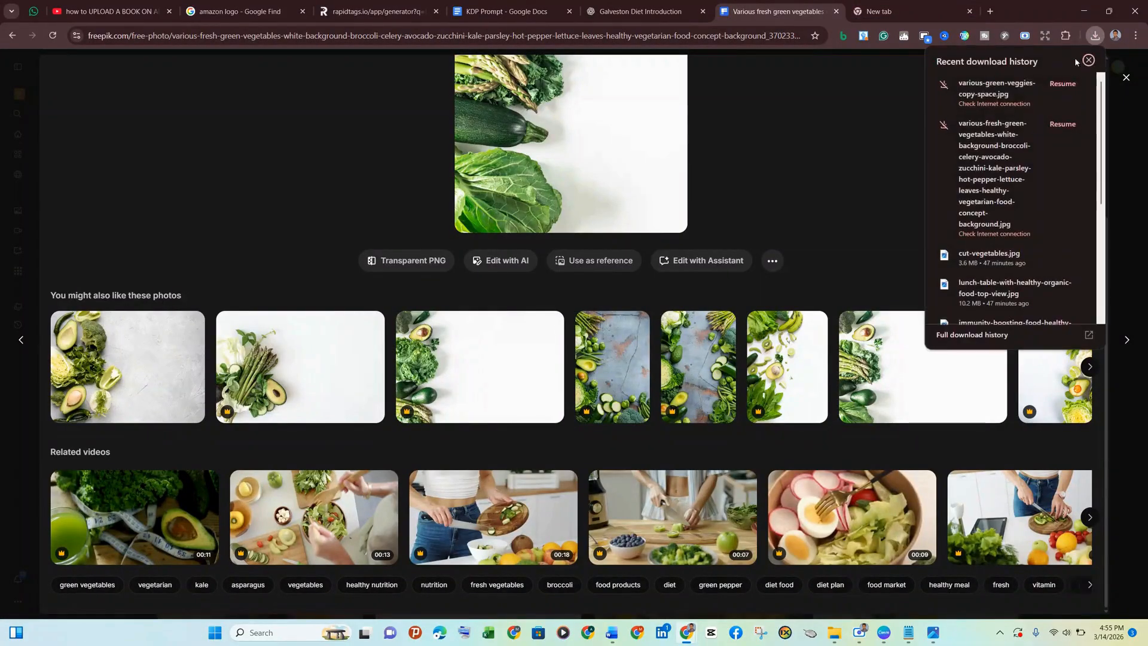
{"action": "left_click", "coordinate": [1063, 123]}
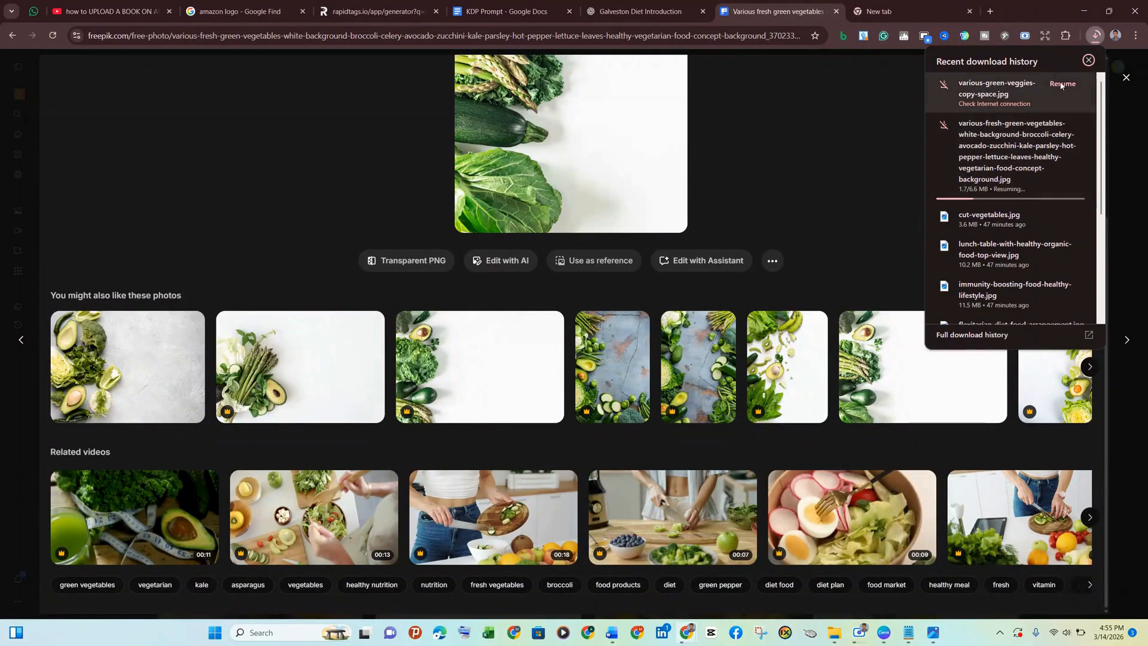
{"action": "left_click", "coordinate": [1061, 84]}
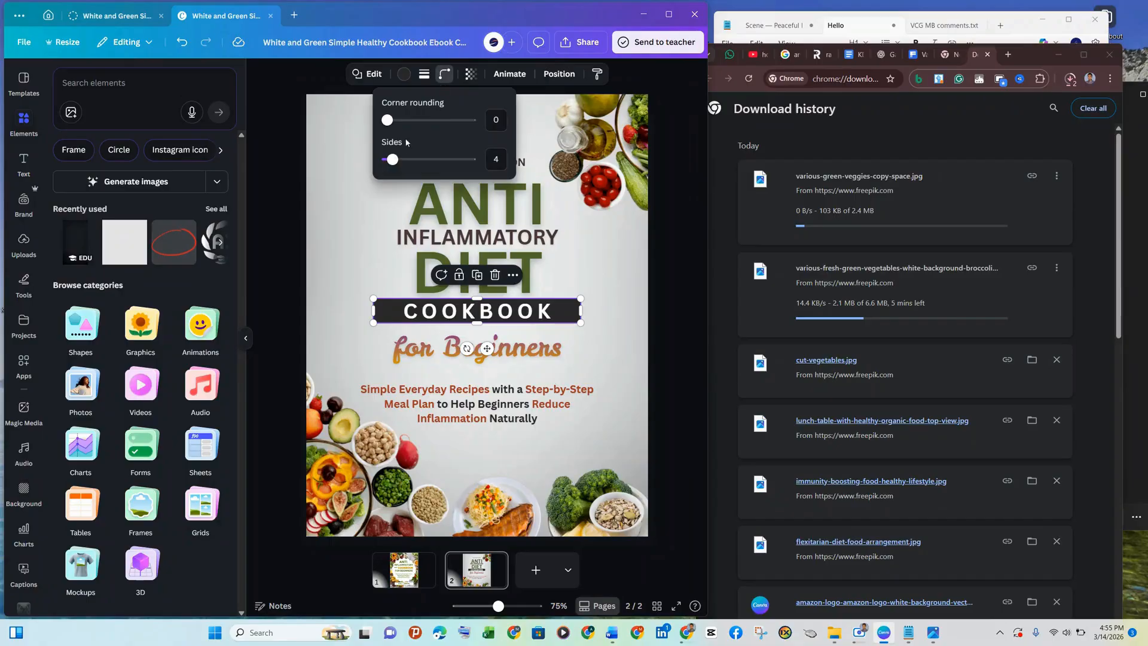
Round the corners of the black bar behind COOKBOOK into a pill shape
{"action": "left_click_drag", "start_coordinate": [387, 119], "coordinate": [414, 123]}
{"action": "left_click", "coordinate": [586, 400]}
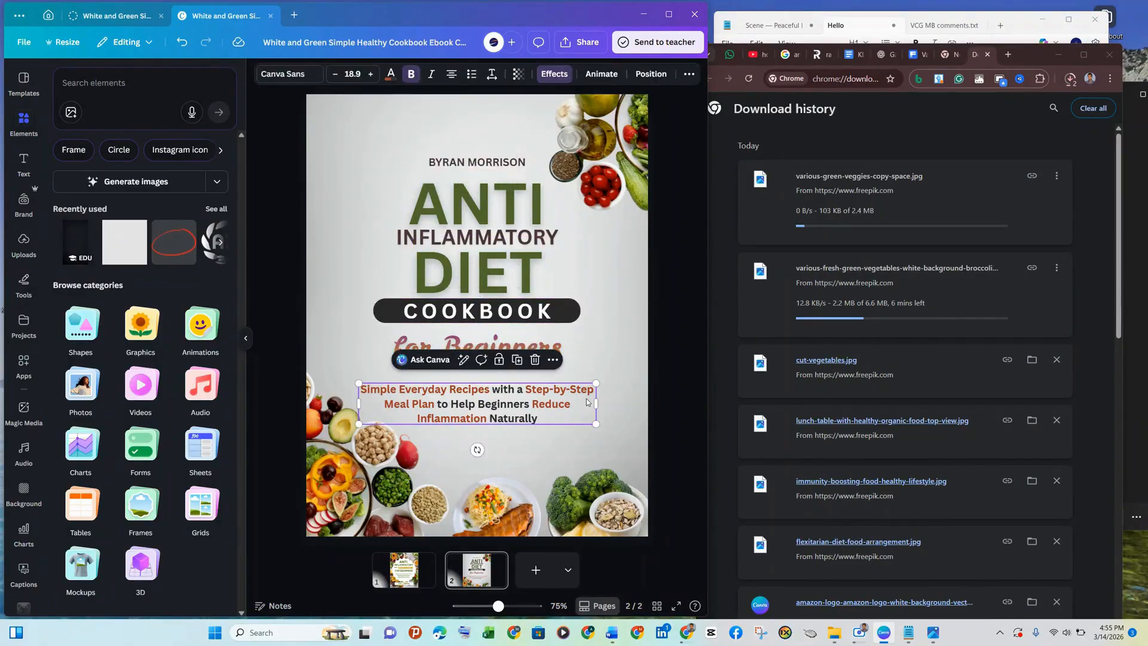
{"action": "left_click", "coordinate": [647, 390]}
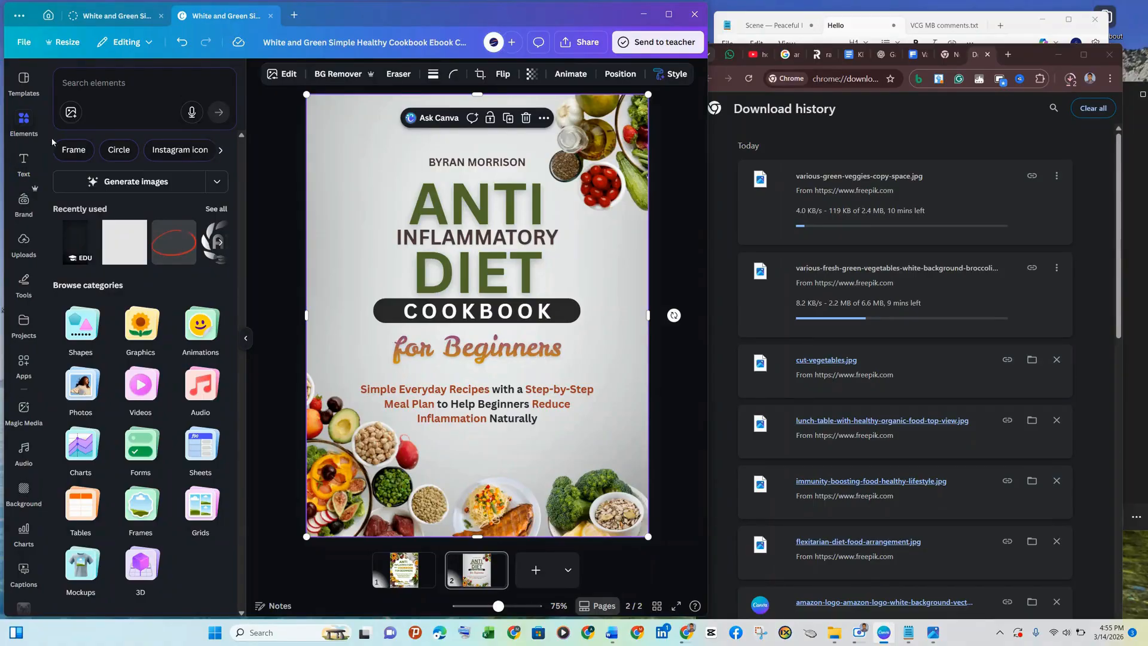
Search the elements library for "fruits" and look through all the photo results
{"action": "left_click", "coordinate": [80, 84]}
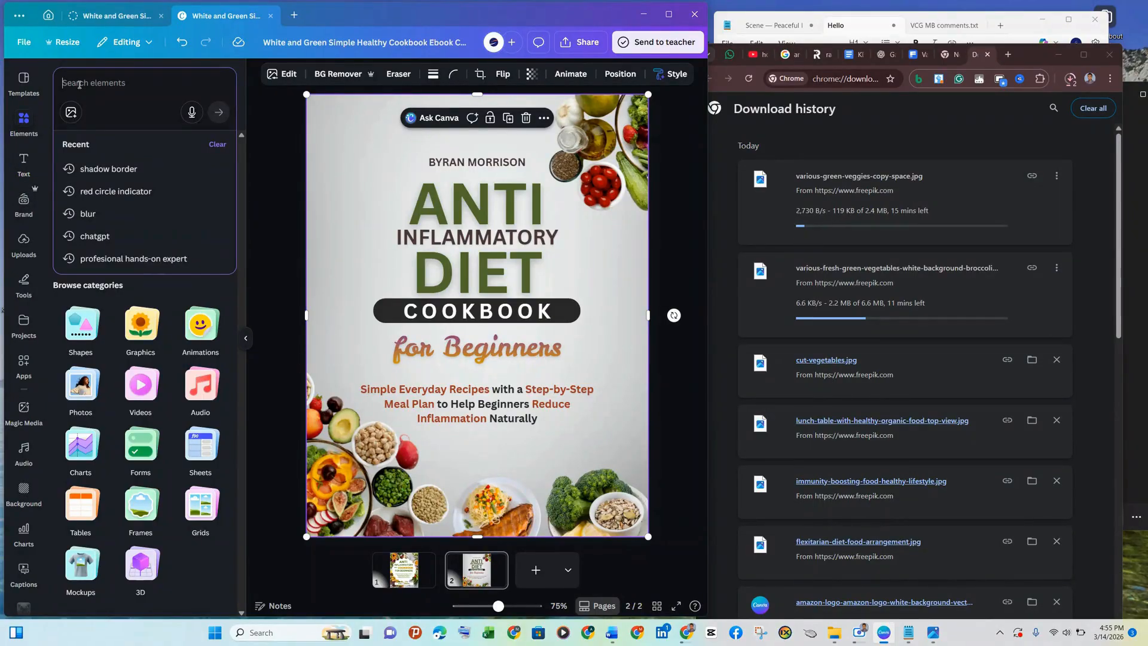
{"action": "type", "text": "fr"}
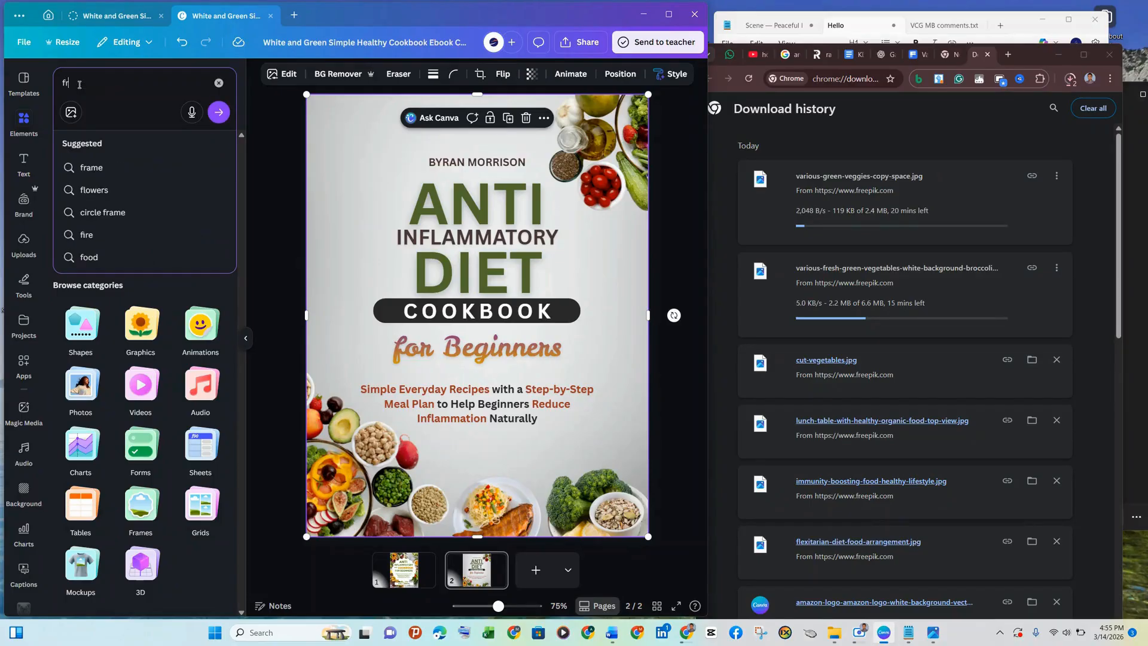
{"action": "type", "text": "uits"}
{"action": "key", "text": "Return"}
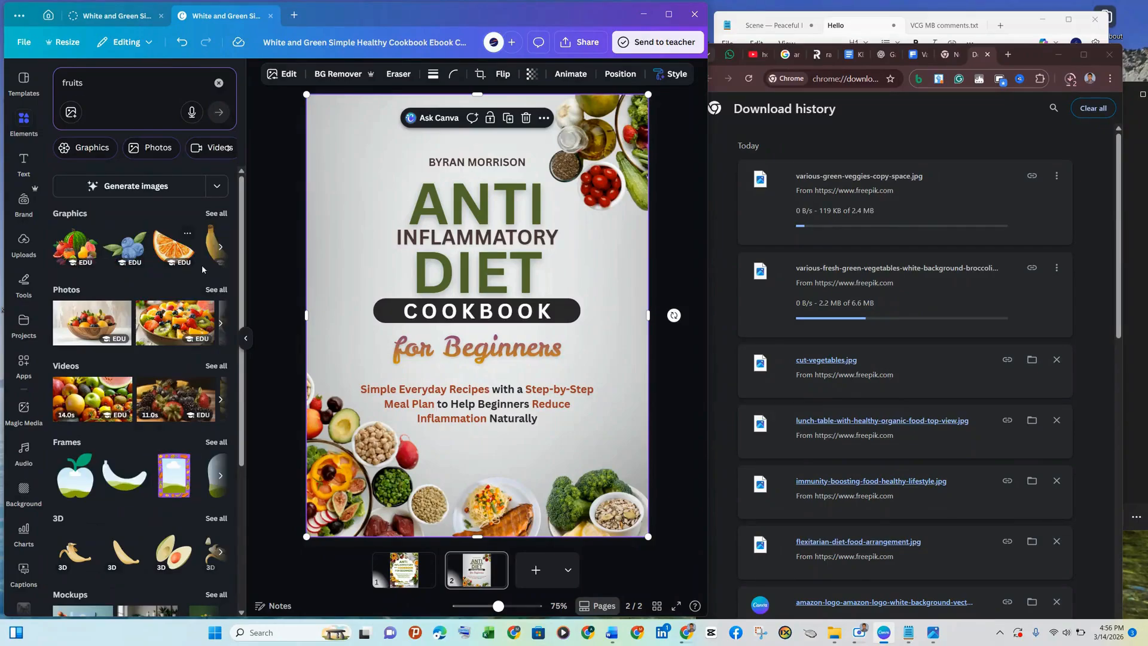
{"action": "left_click", "coordinate": [216, 289]}
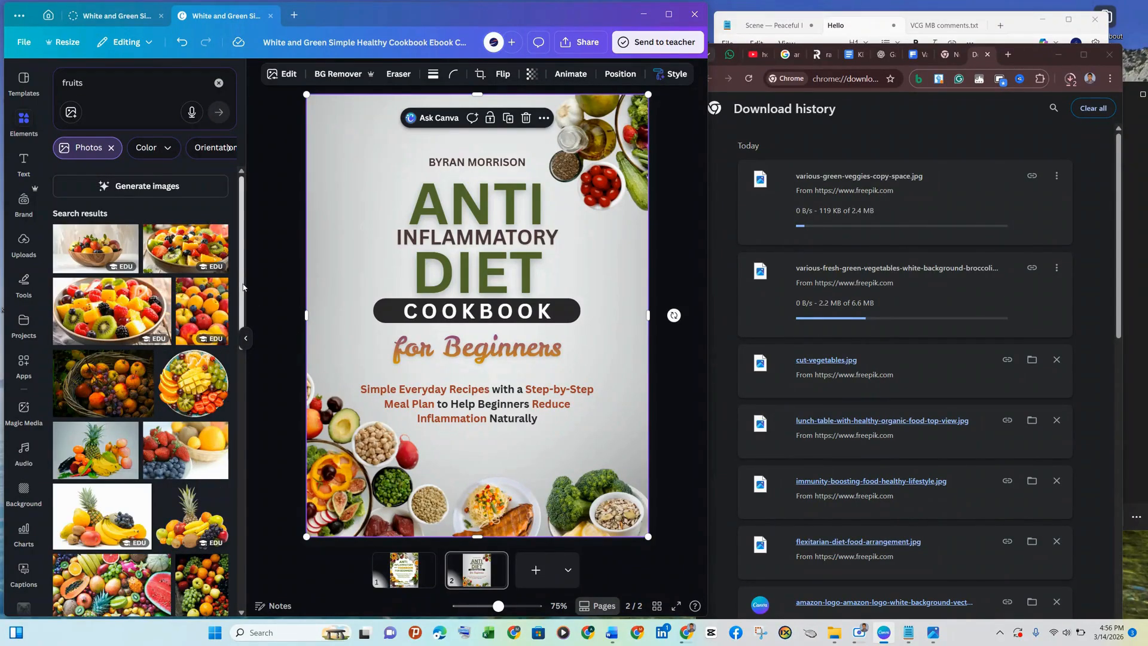
{"action": "left_click_drag", "start_coordinate": [243, 290], "coordinate": [241, 203]}
Replace the "fruits" search with a photo search for "Anri inflammatory foods"
{"action": "left_click", "coordinate": [116, 84]}
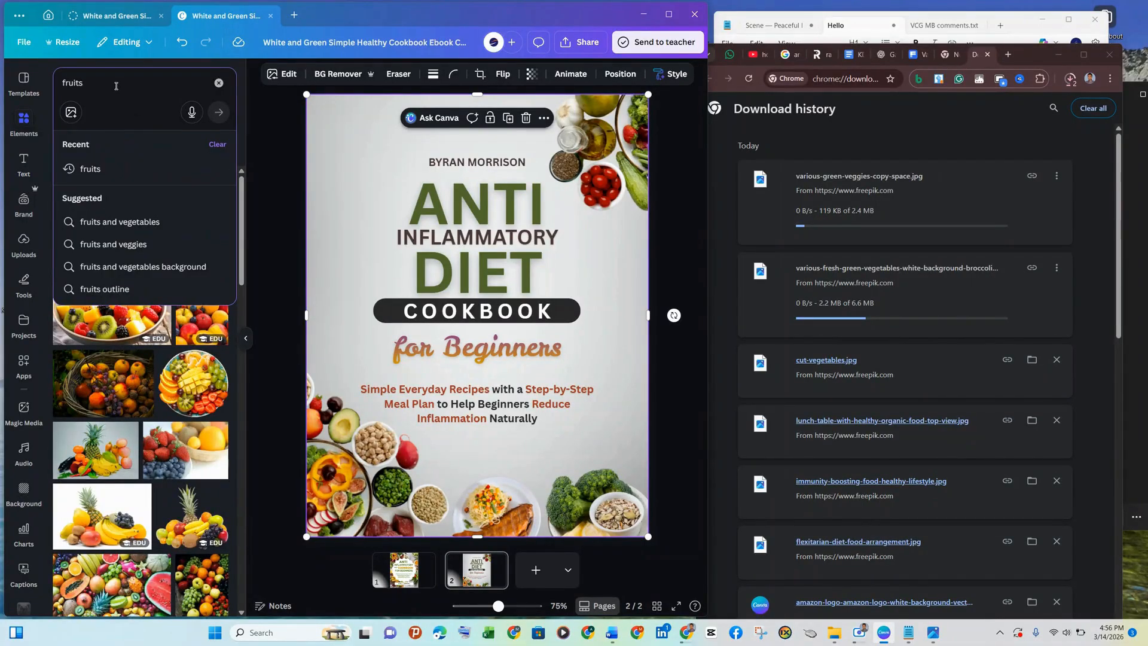
{"action": "key", "text": "BackSpace"}
{"action": "key", "text": "BackSpace"}
{"action": "key", "text": "BackSpace"}
{"action": "key", "text": "BackSpace"}
{"action": "key", "text": "BackSpace"}
{"action": "key", "text": "BackSpace"}
{"action": "type", "text": "A"}
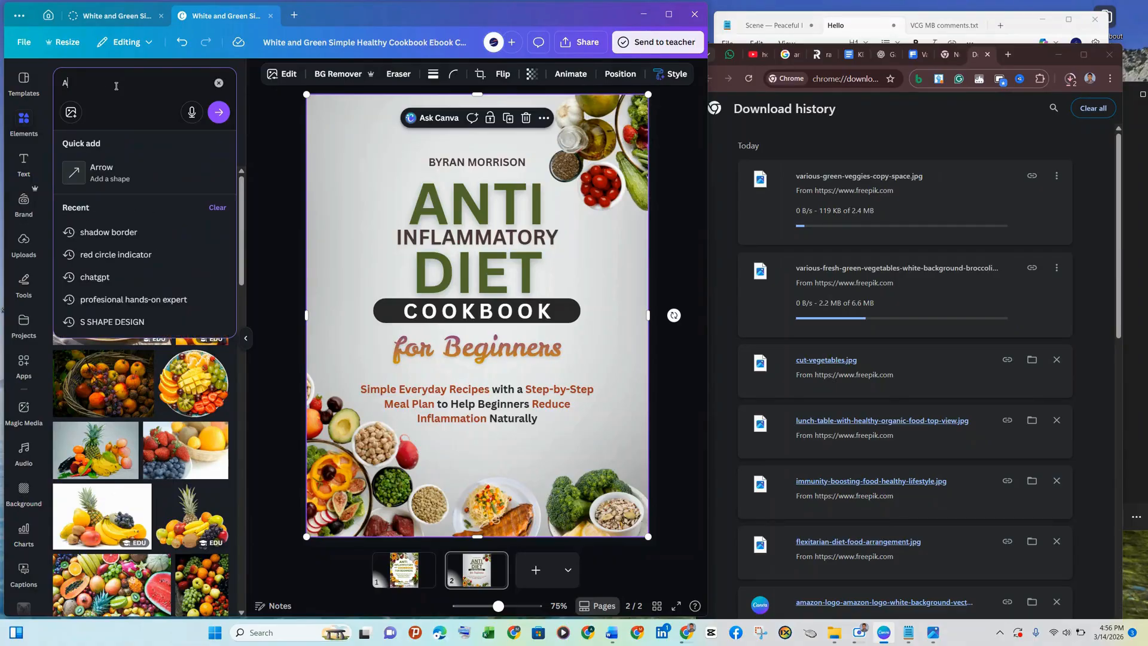
{"action": "type", "text": "nri"}
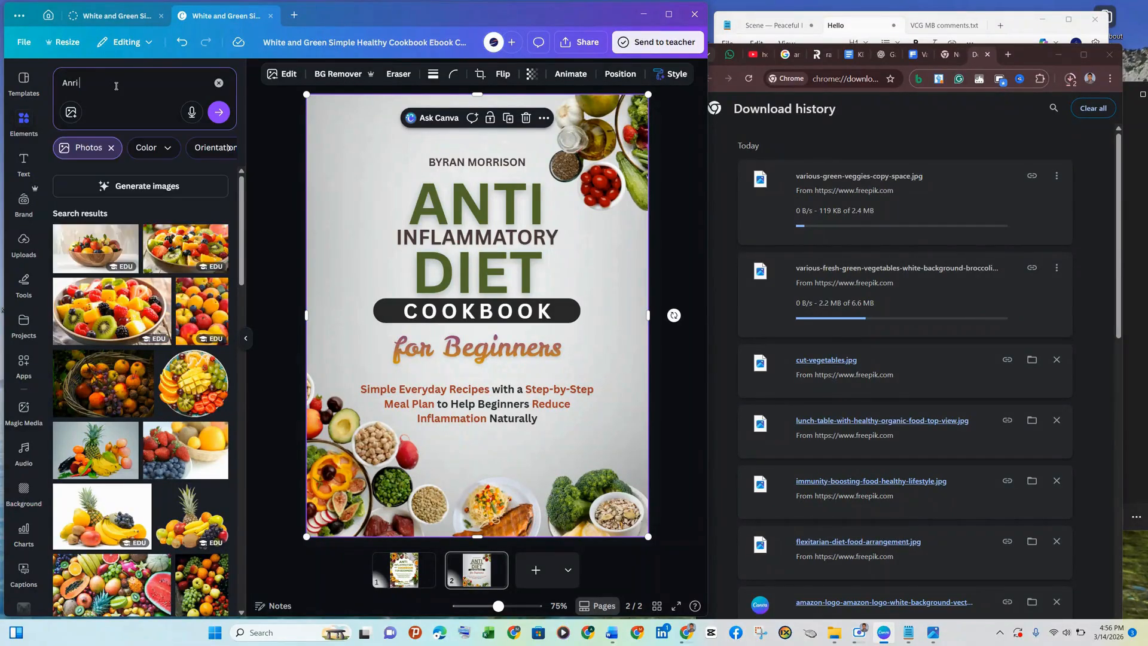
{"action": "type", "text": " inflamma"}
{"action": "key", "text": "BackSpace"}
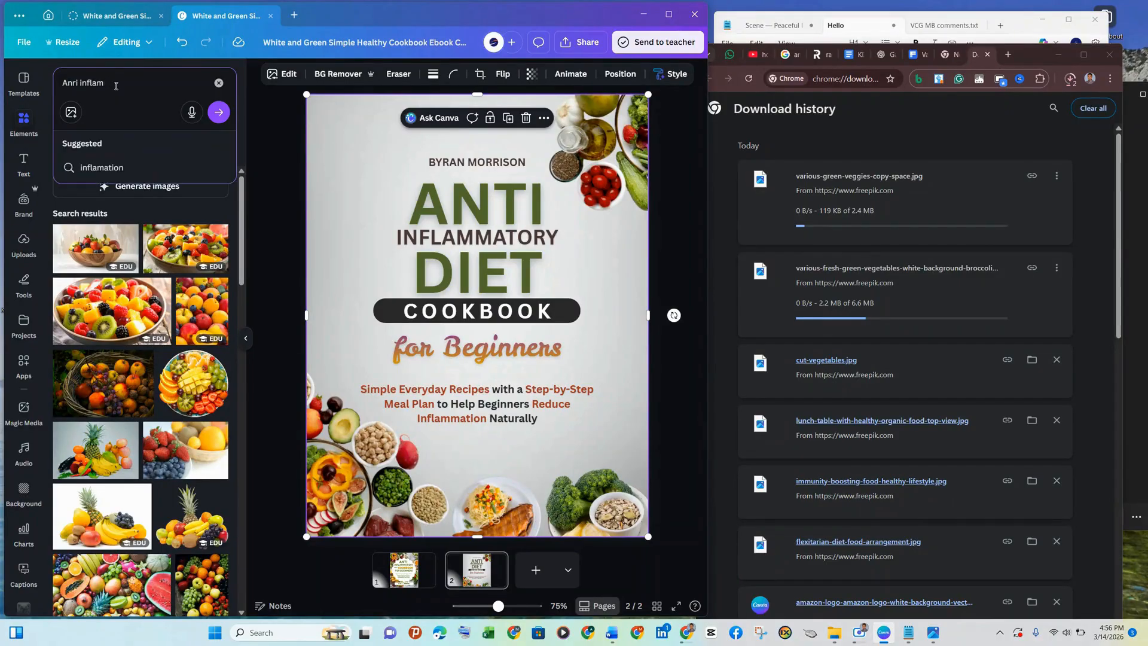
{"action": "type", "text": "matory f"}
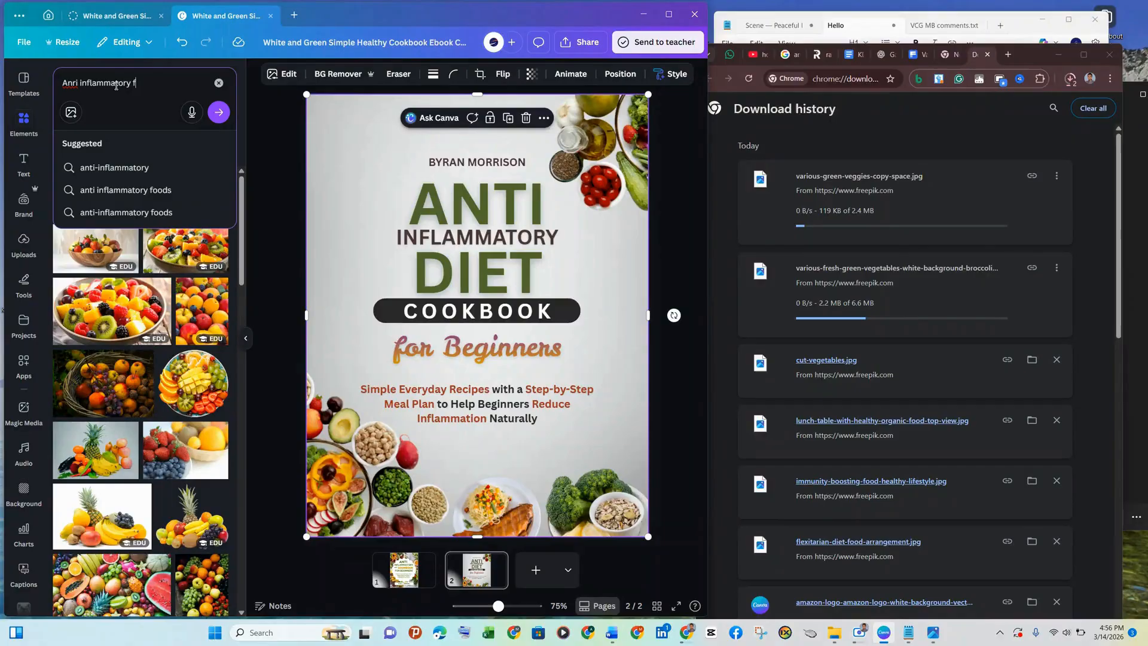
{"action": "key", "text": "Return"}
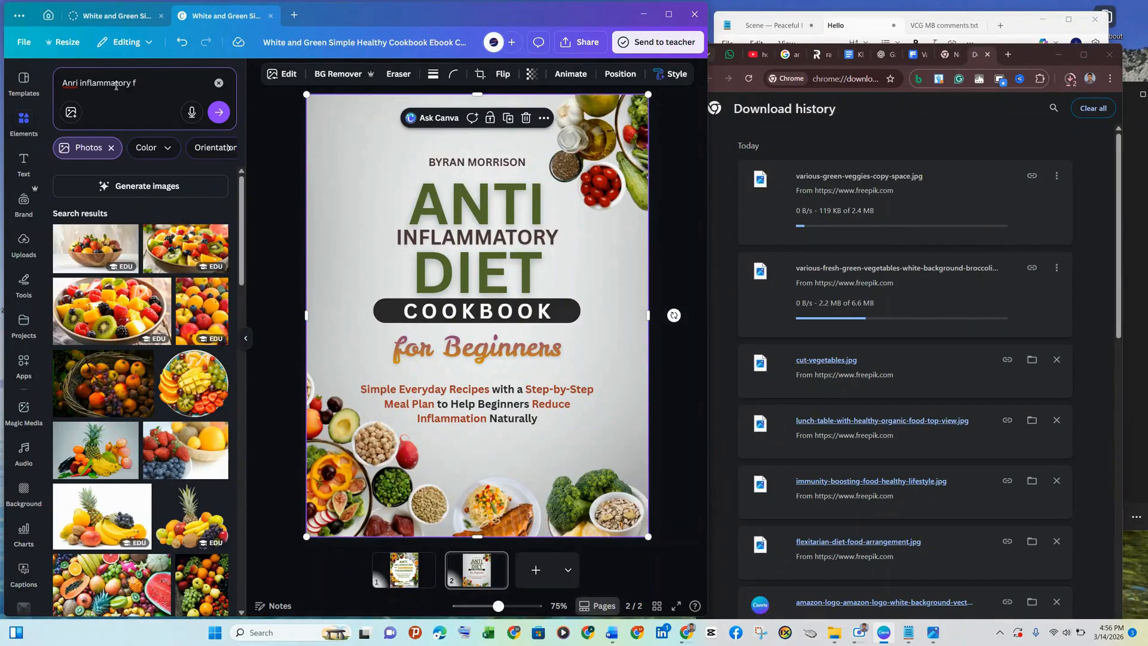
{"action": "type", "text": "foods"}
{"action": "key", "text": "Return"}
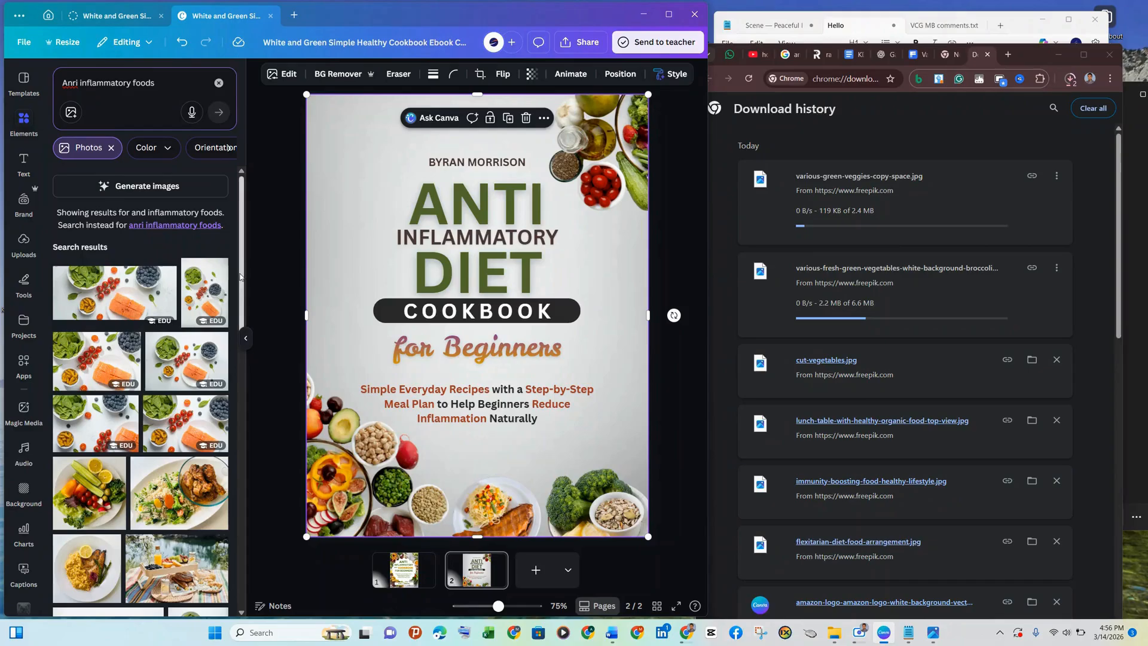
Add the photo of zucchini, tomatoes and broccoli as a background-free cutout at the page's left edge, partly off the page
{"action": "left_click_drag", "start_coordinate": [241, 271], "coordinate": [235, 409]}
{"action": "scroll", "coordinate": [230, 503], "scroll_direction": "down", "scroll_amount": 5}
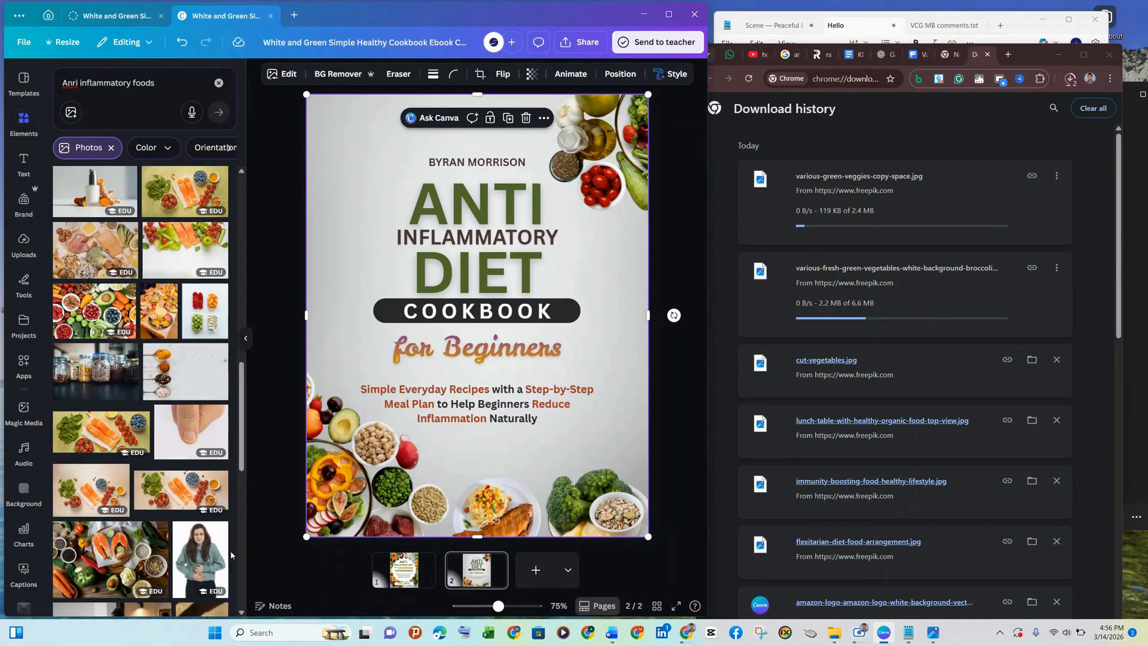
{"action": "left_click_drag", "start_coordinate": [241, 430], "coordinate": [237, 642]}
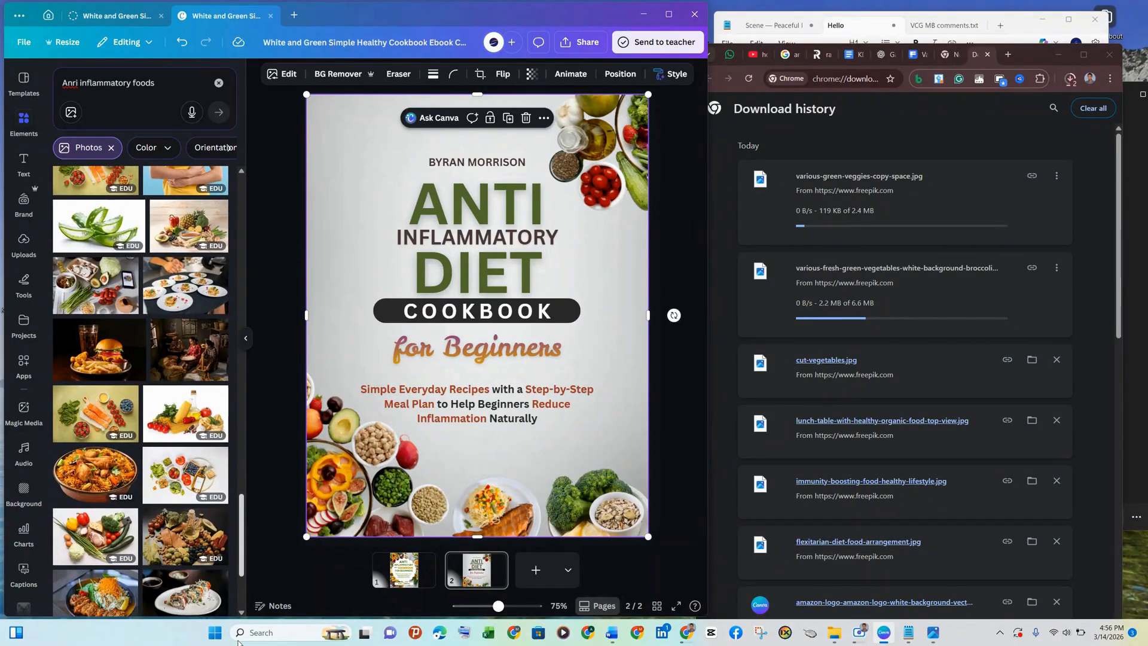
{"action": "left_click", "coordinate": [87, 544]}
{"action": "left_click_drag", "start_coordinate": [553, 366], "coordinate": [385, 406]}
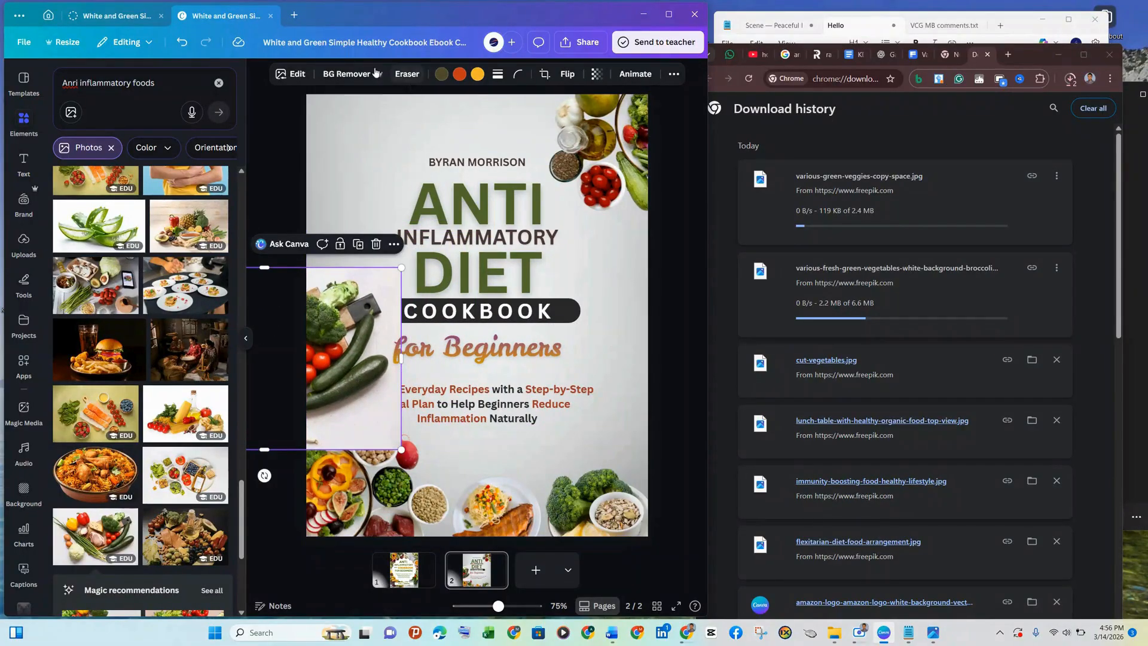
{"action": "left_click", "coordinate": [352, 74]}
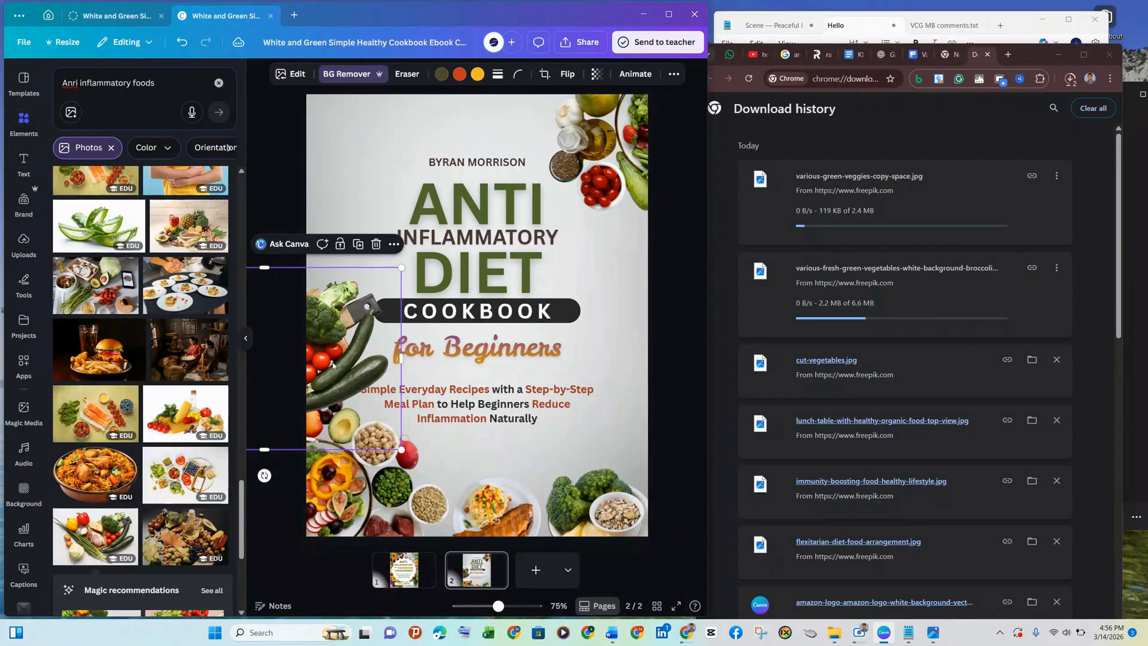
{"action": "left_click_drag", "start_coordinate": [344, 331], "coordinate": [323, 311]}
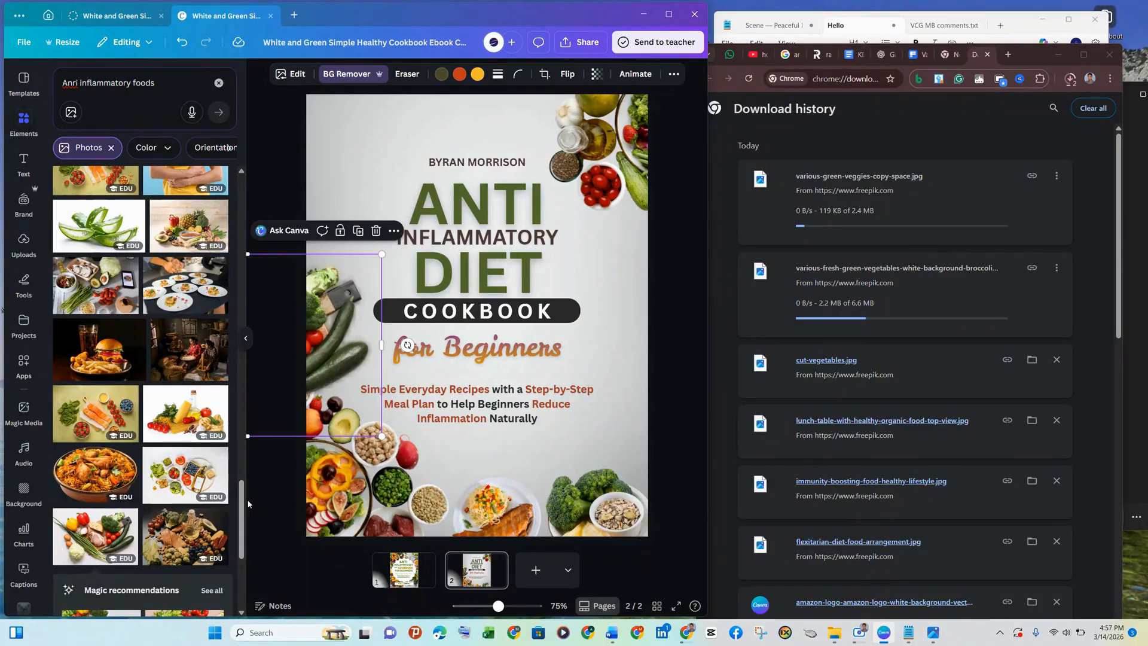
Minimize the download history window and show all magic recommendations related to the vegetable photo
{"action": "scroll", "coordinate": [242, 540], "scroll_direction": "down", "scroll_amount": 3}
{"action": "scroll", "coordinate": [241, 540], "scroll_direction": "down", "scroll_amount": 2}
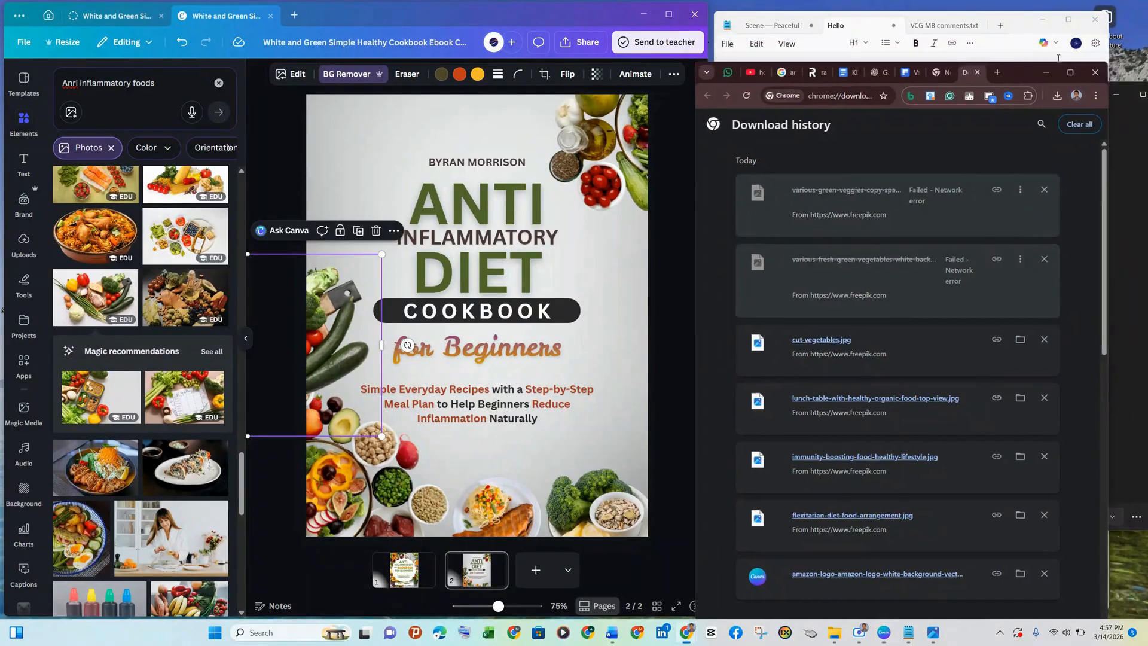
{"action": "left_click", "coordinate": [1058, 56]}
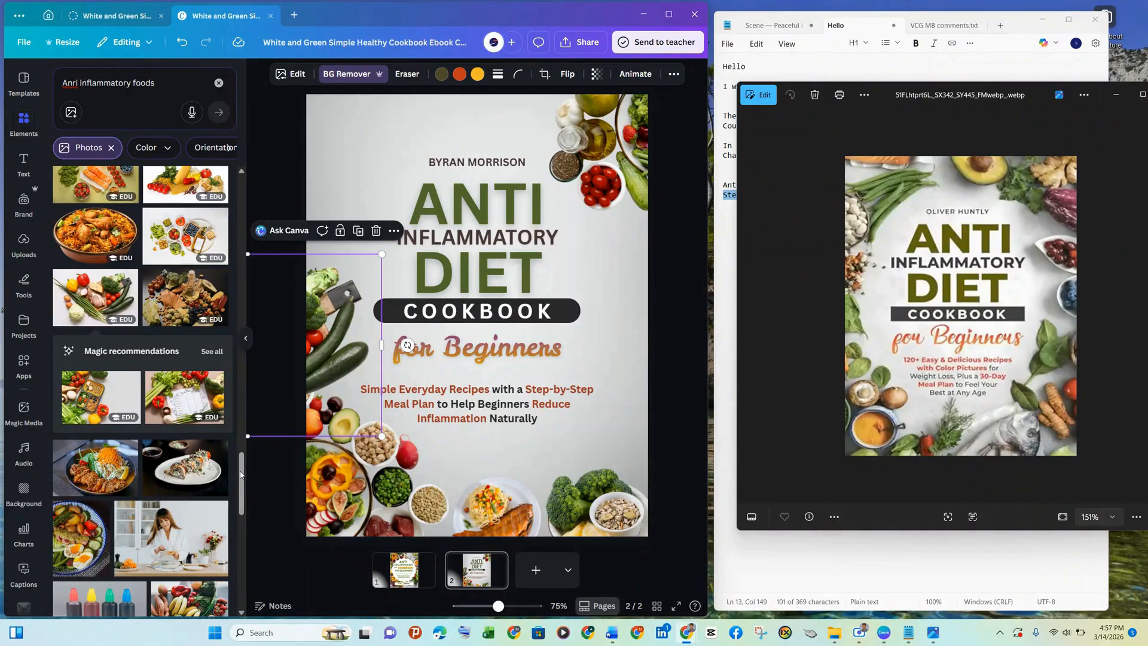
{"action": "left_click_drag", "start_coordinate": [242, 492], "coordinate": [242, 568]}
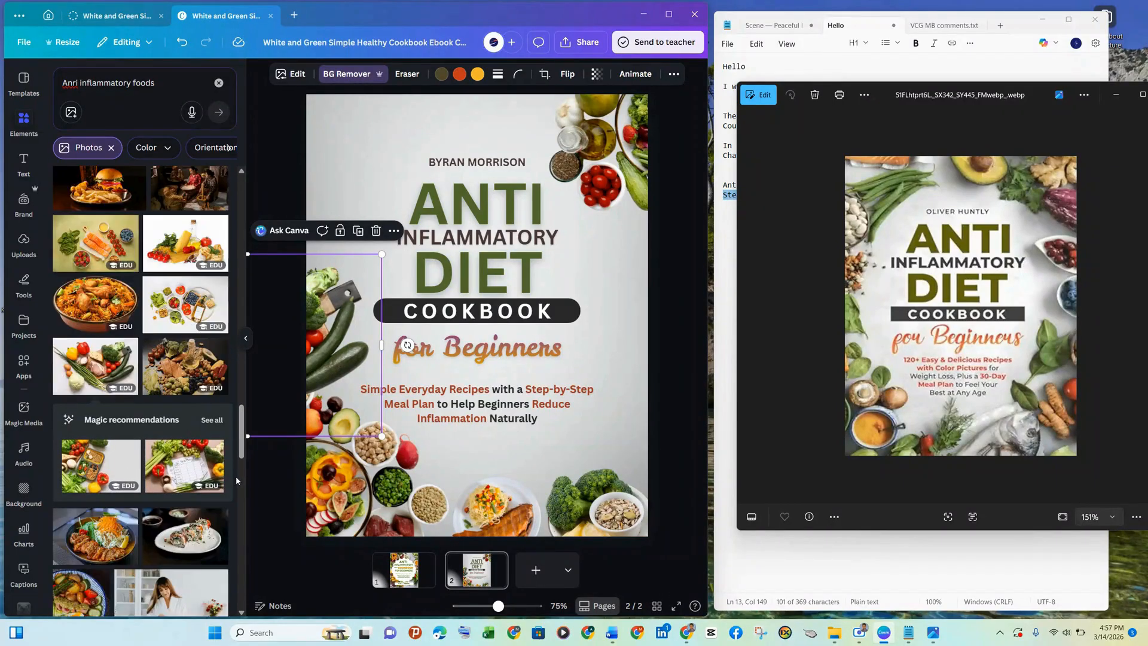
{"action": "left_click", "coordinate": [212, 420]}
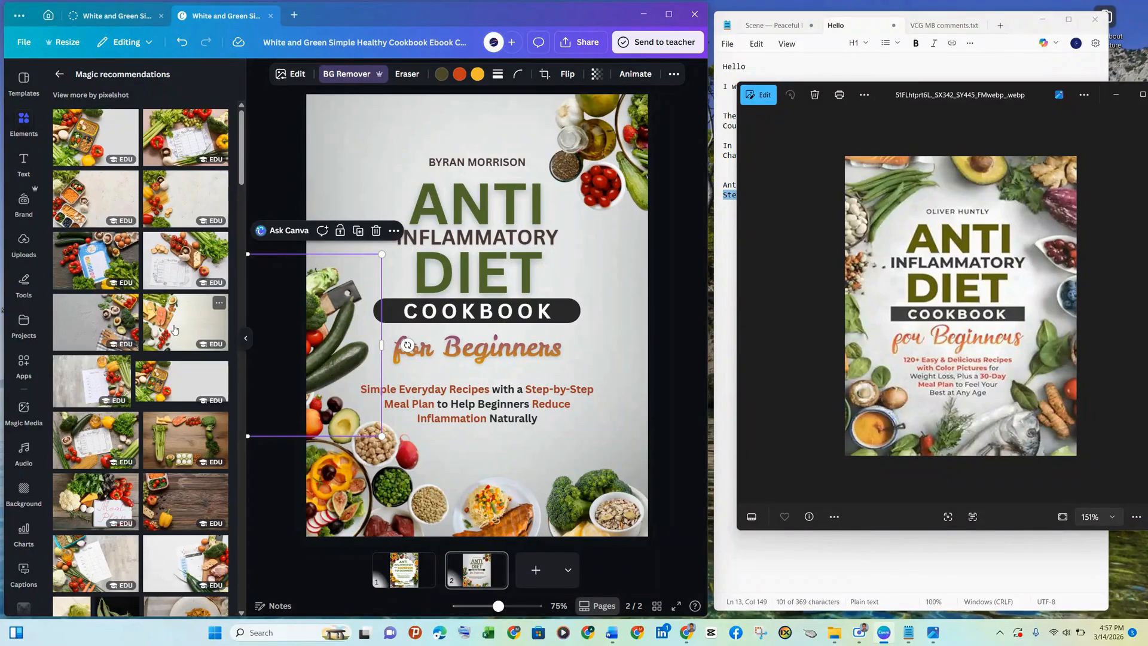
Add the salmon, cheese and tomatoes photo to the page's upper-left corner and remove its background
{"action": "left_click", "coordinate": [175, 330]}
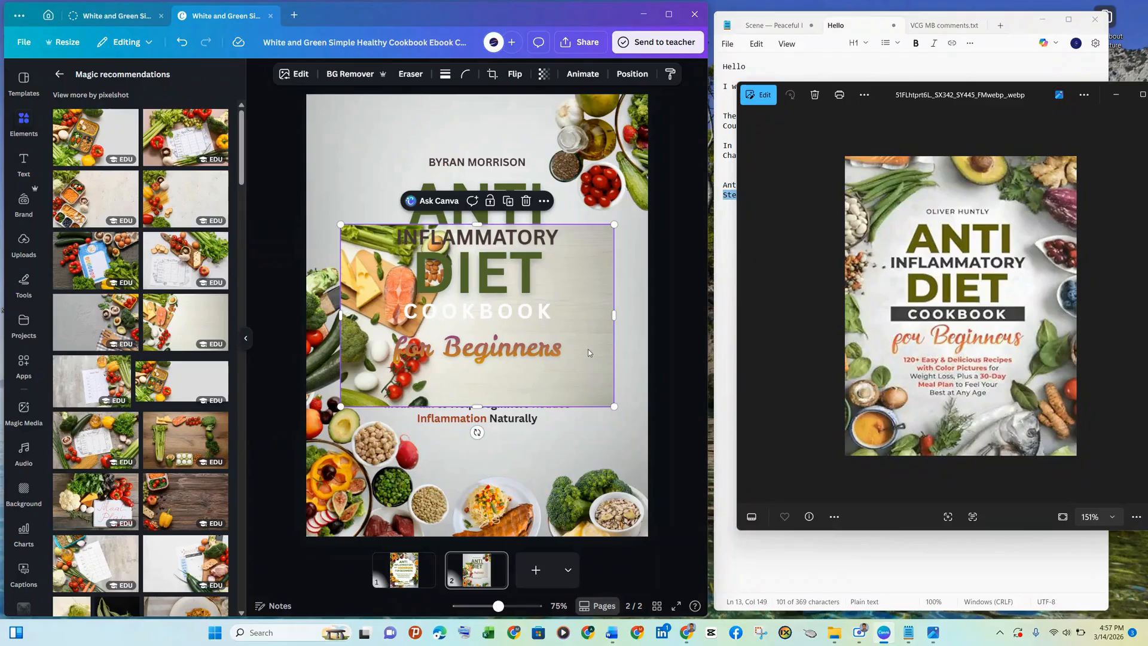
{"action": "left_click_drag", "start_coordinate": [587, 353], "coordinate": [534, 215]}
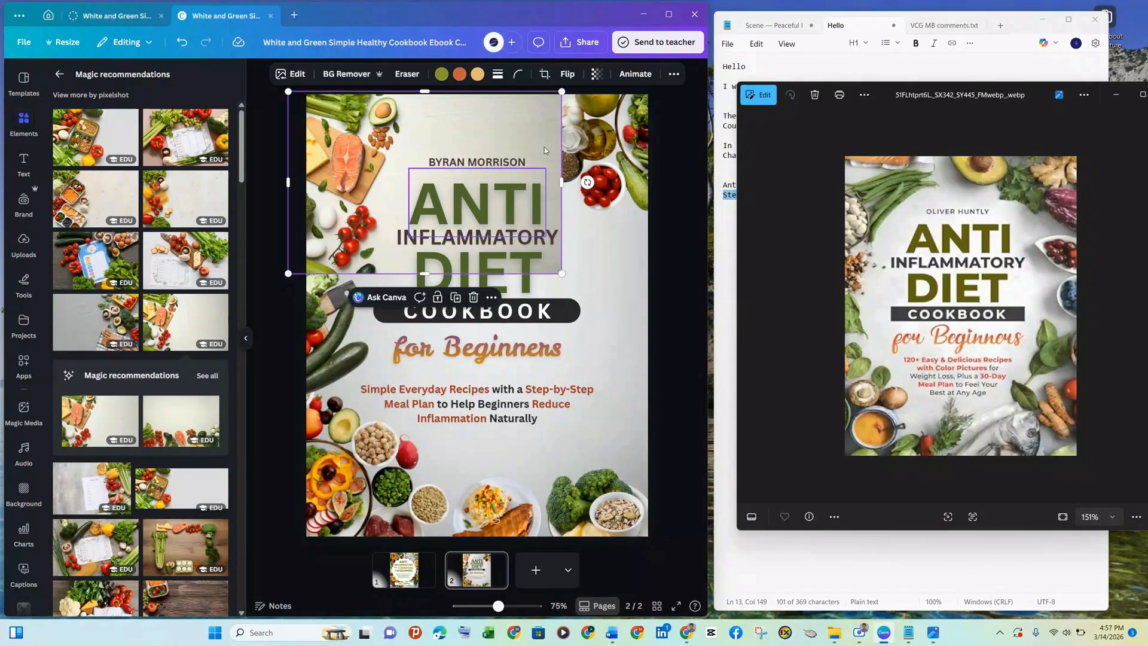
{"action": "left_click", "coordinate": [359, 74]}
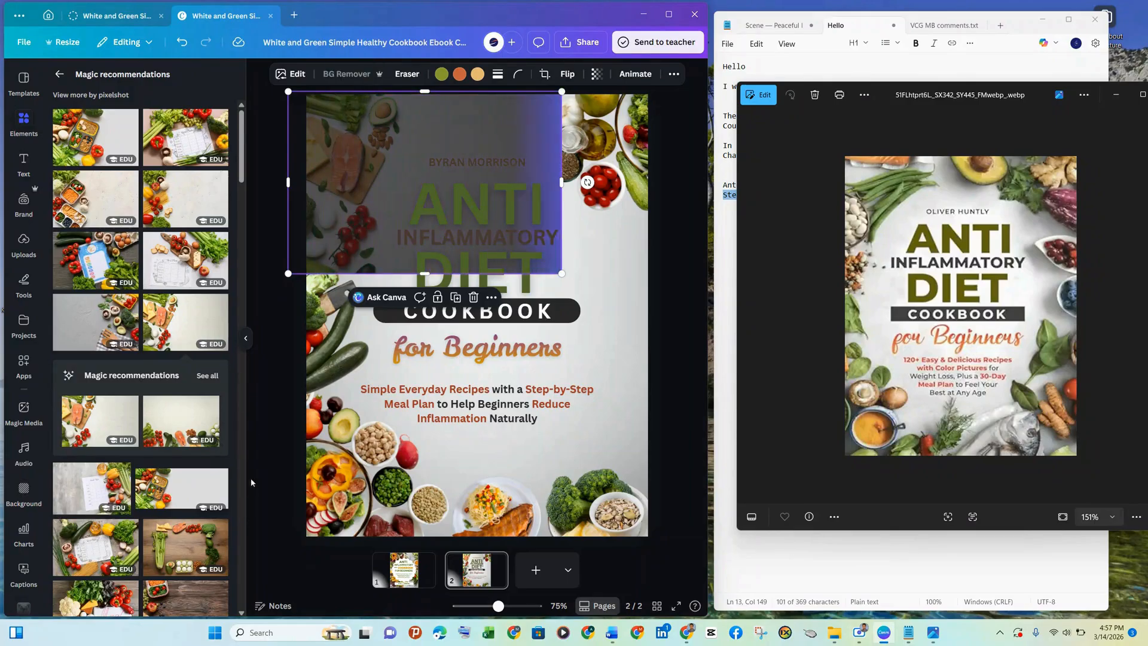
Add the photo of spaghetti, tomatoes and mushrooms over the page's right side and remove its background
{"action": "left_click", "coordinate": [195, 199]}
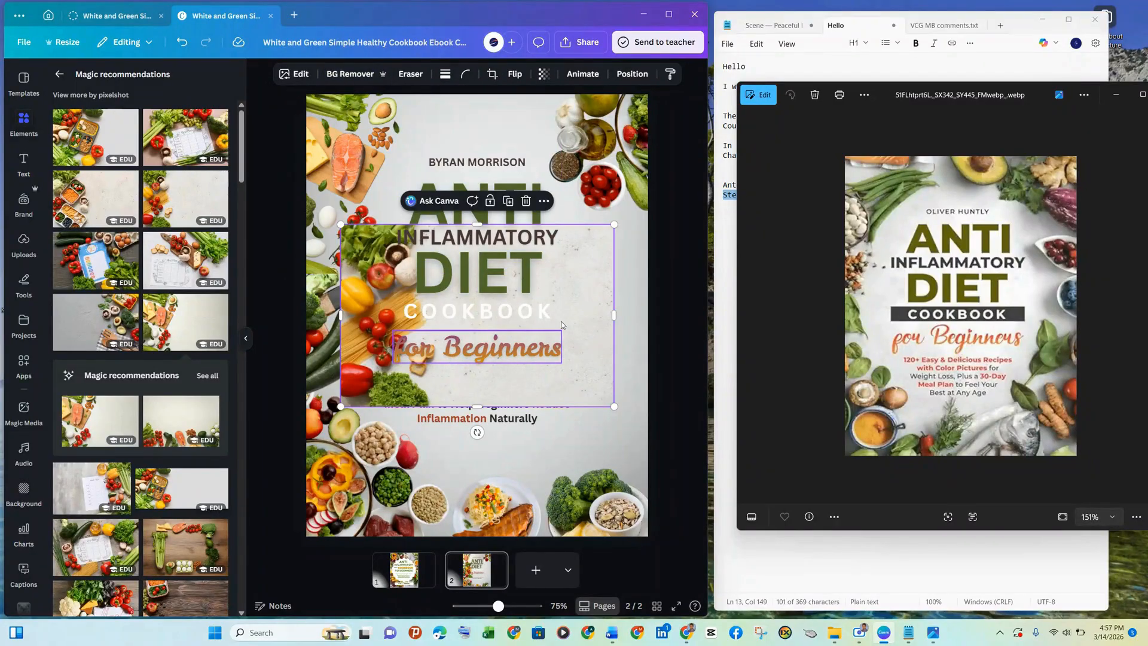
{"action": "left_click_drag", "start_coordinate": [562, 306], "coordinate": [657, 369]}
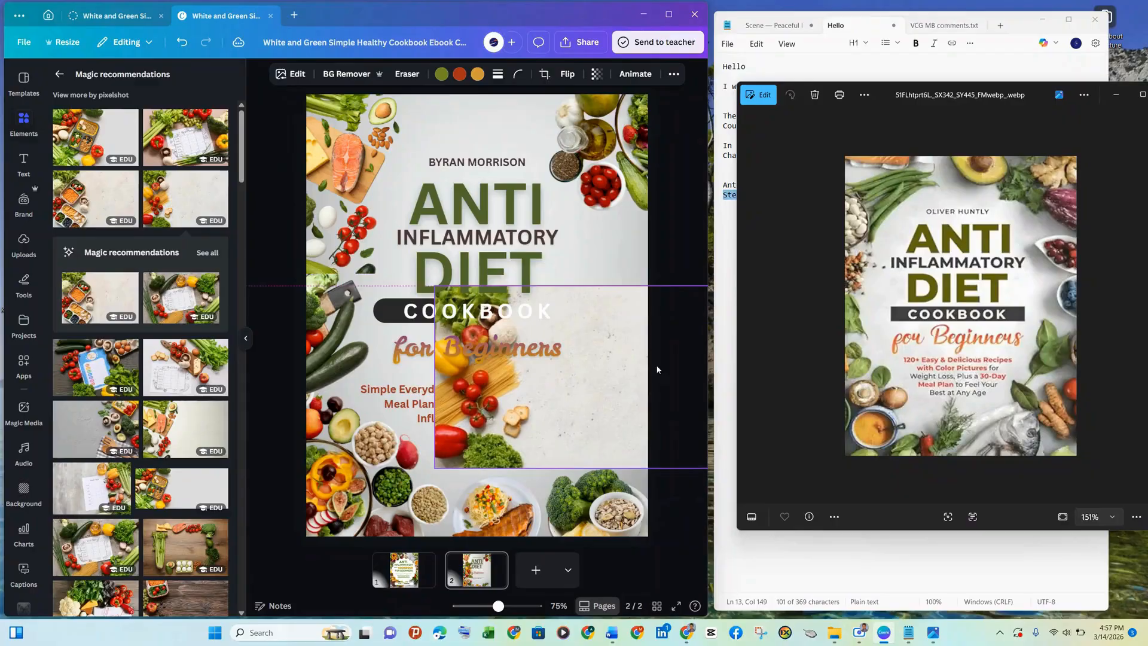
{"action": "left_click", "coordinate": [354, 75]}
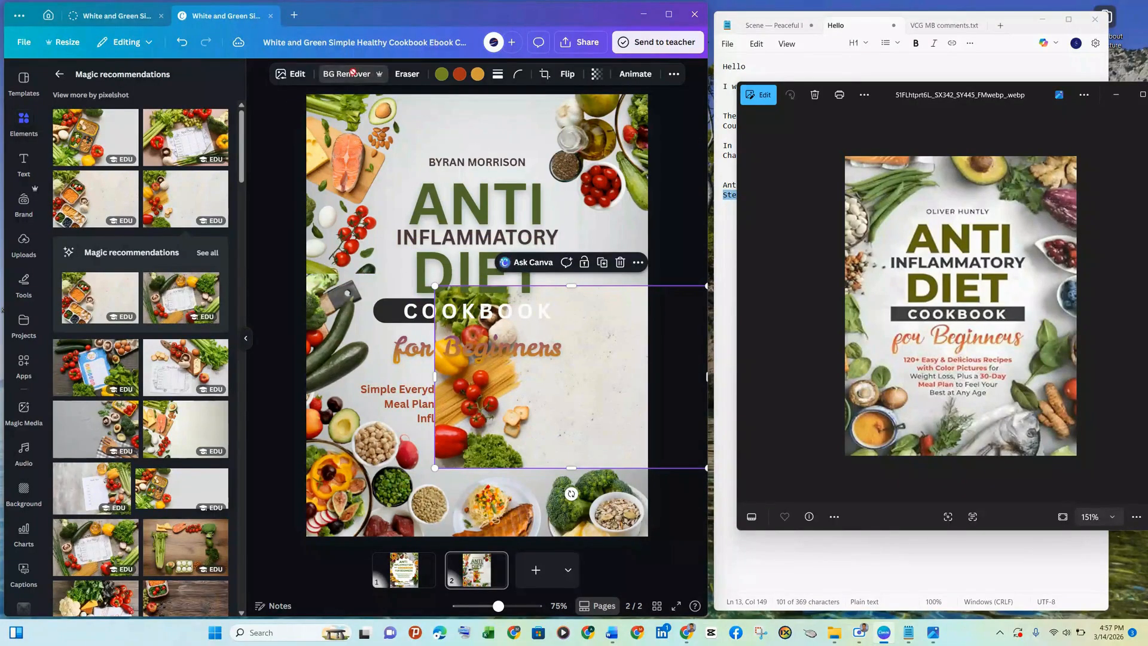
Flip the spaghetti cutout horizontally, crop off its empty left area and set it against the page's right edge
{"action": "left_click", "coordinate": [566, 73]}
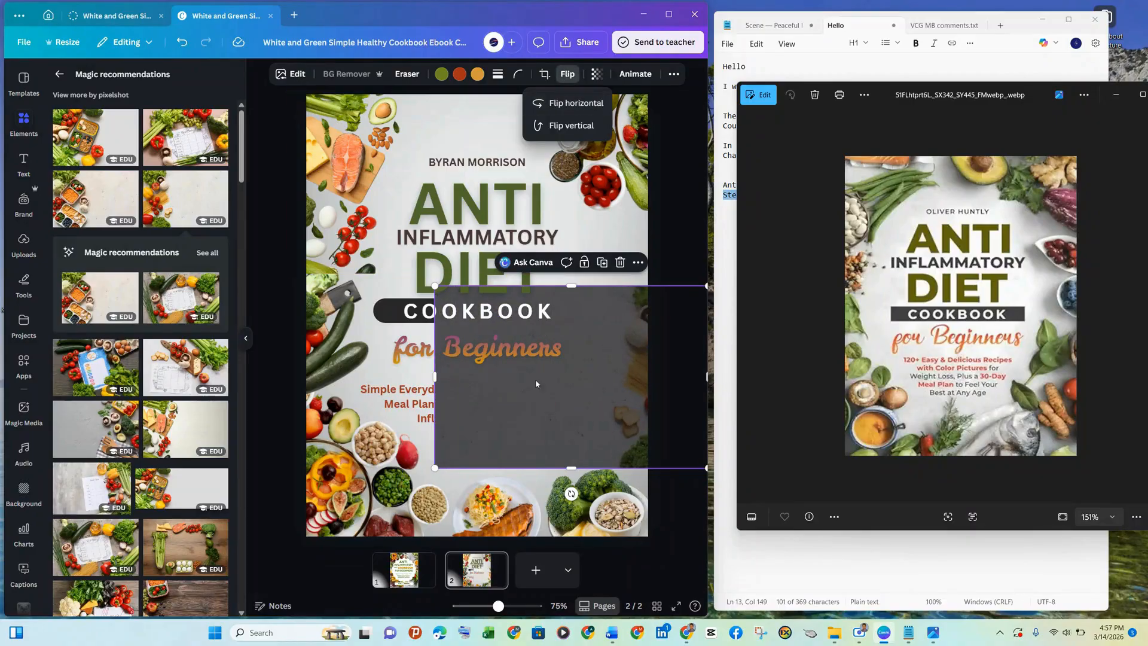
{"action": "left_click_drag", "start_coordinate": [560, 405], "coordinate": [508, 398]}
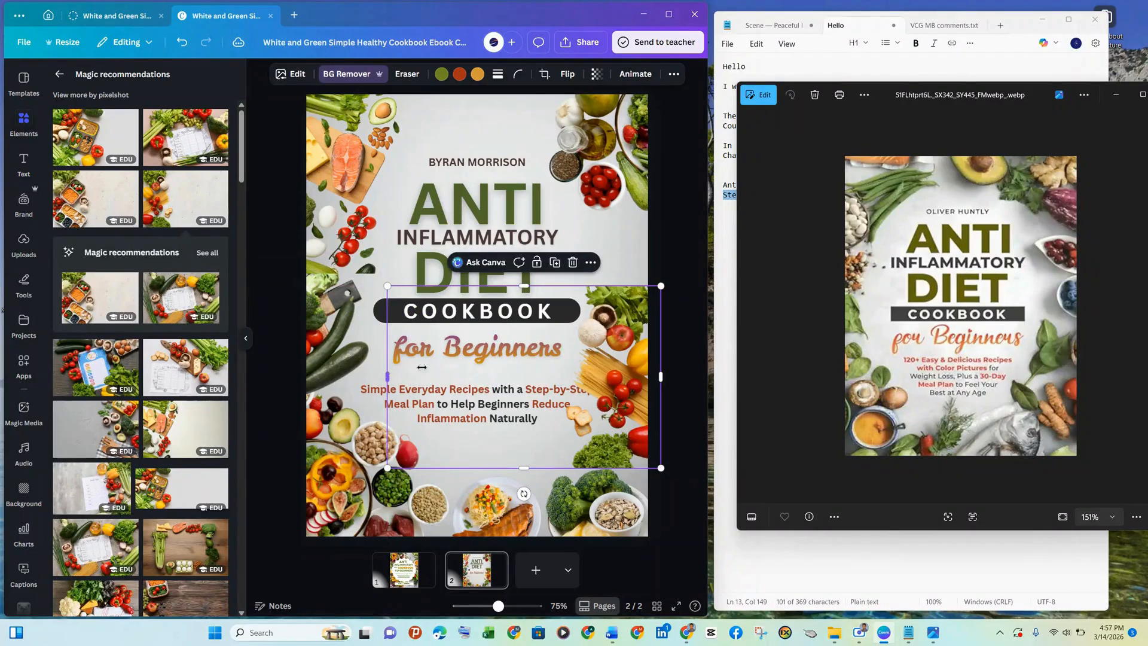
{"action": "left_click_drag", "start_coordinate": [421, 367], "coordinate": [626, 377]}
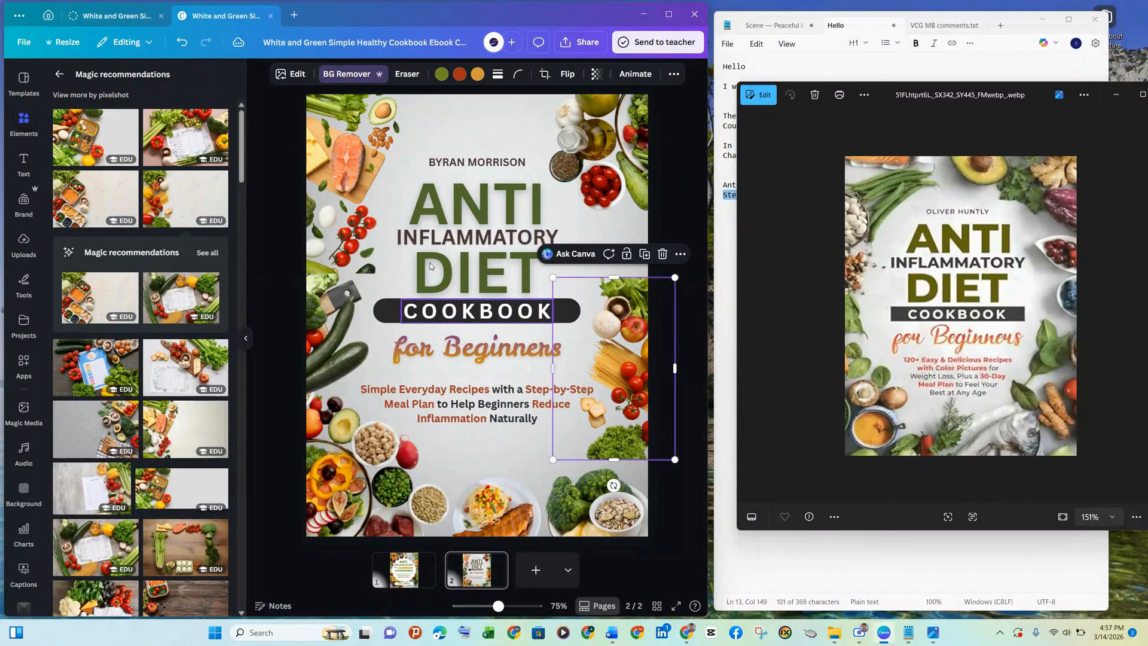
Crop off the salmon cutout's empty right area, shrink it slightly and reposition it in the page's upper-left corner
{"action": "left_click_drag", "start_coordinate": [357, 264], "coordinate": [351, 222]}
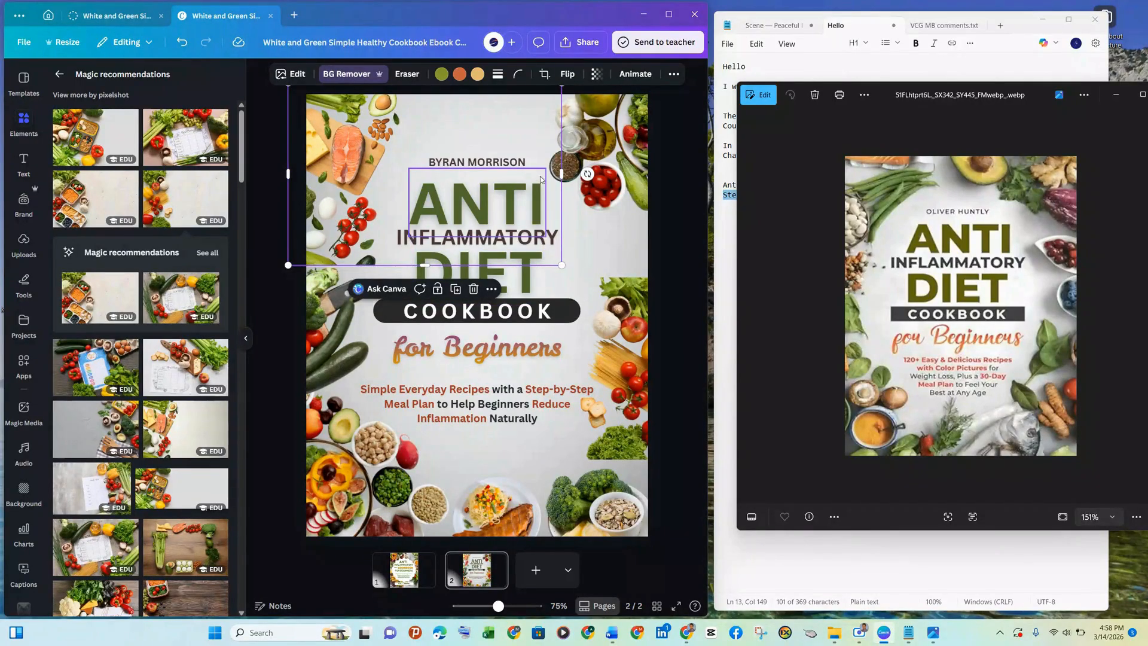
{"action": "left_click_drag", "start_coordinate": [561, 174], "coordinate": [439, 173]}
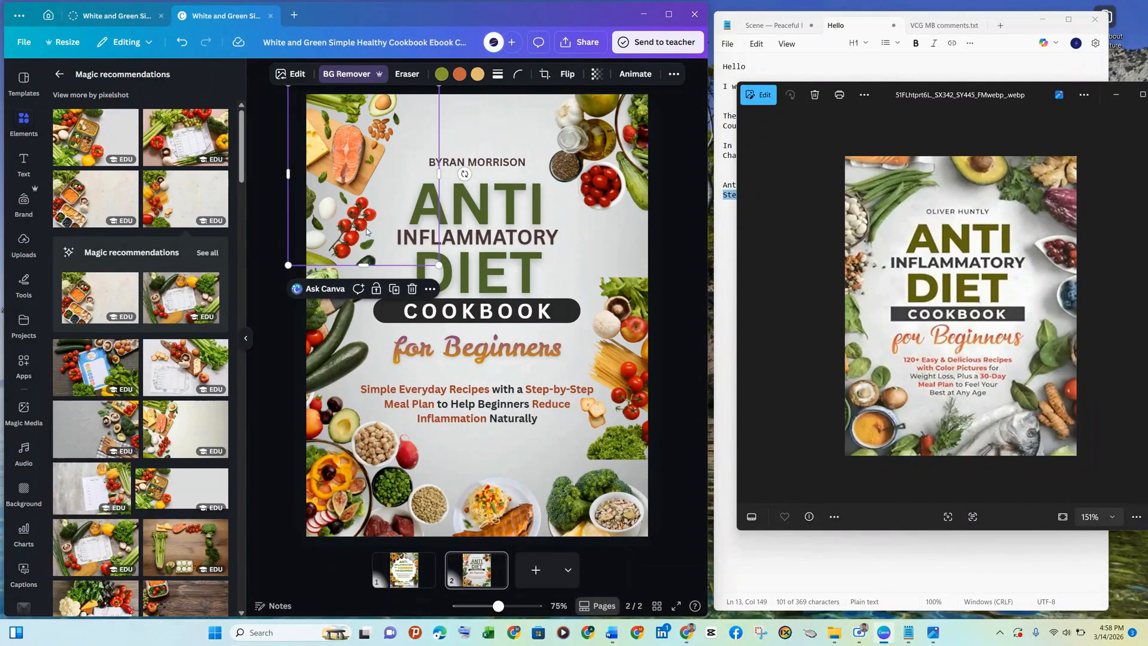
{"action": "left_click_drag", "start_coordinate": [359, 270], "coordinate": [362, 306]}
{"action": "left_click_drag", "start_coordinate": [405, 178], "coordinate": [389, 179]}
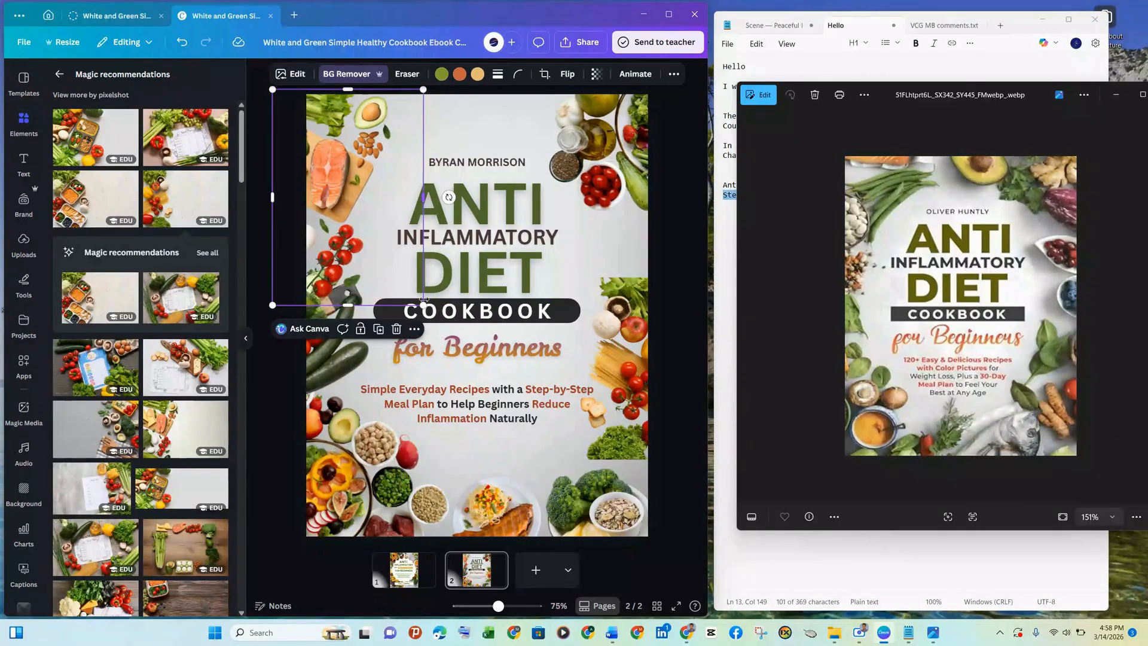
{"action": "left_click_drag", "start_coordinate": [423, 306], "coordinate": [413, 291]}
{"action": "left_click_drag", "start_coordinate": [365, 221], "coordinate": [379, 200]}
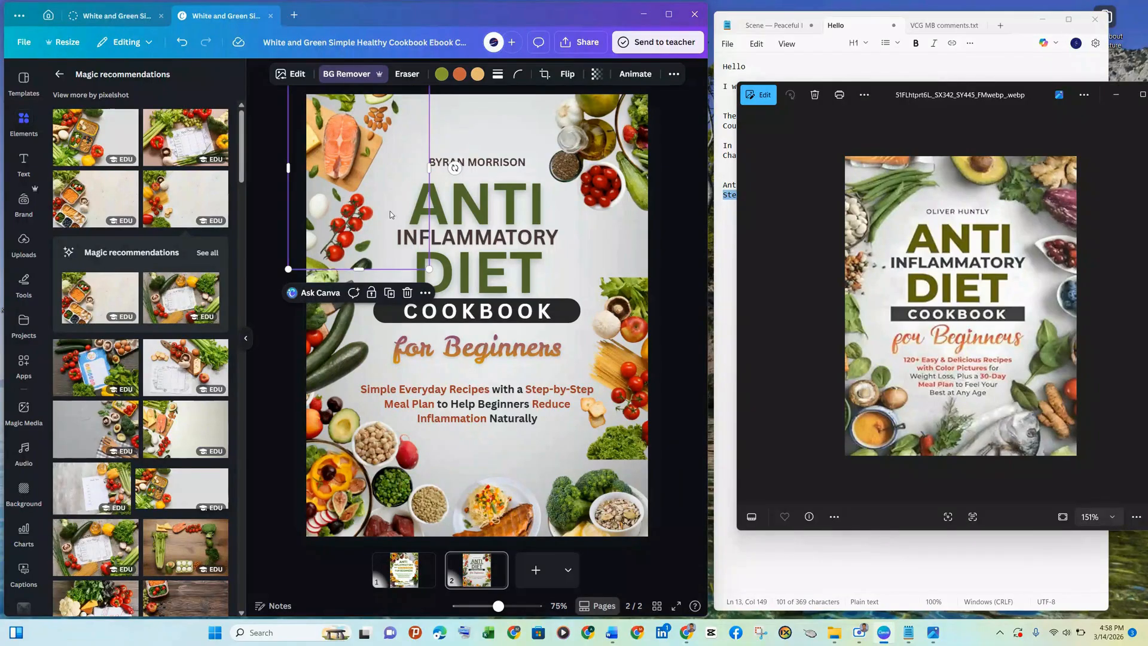
Enlarge the spaghetti cutout at the page's right edge to about 3.85 by 5.76 in
{"action": "left_click", "coordinate": [639, 429]}
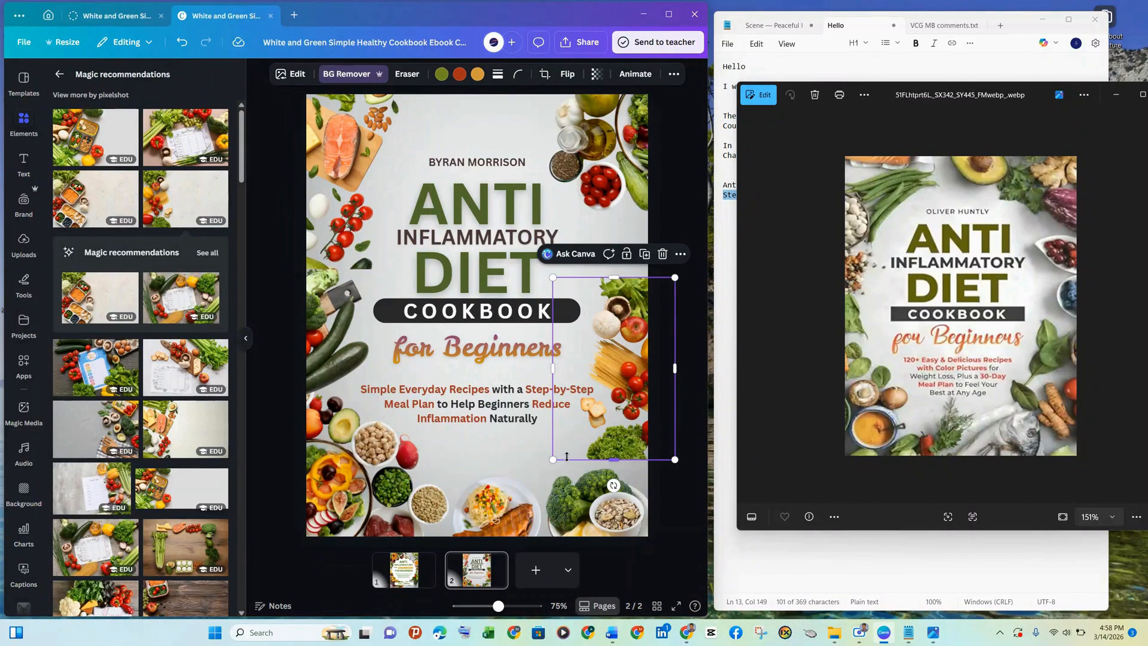
{"action": "left_click_drag", "start_coordinate": [552, 458], "coordinate": [520, 508]}
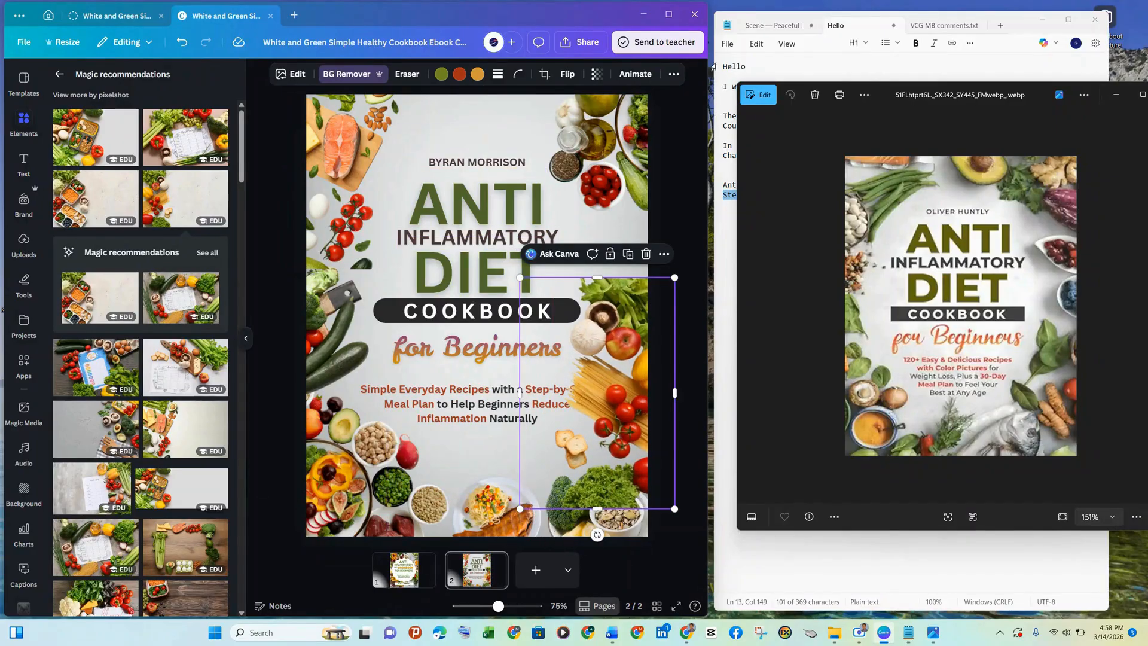
Try sending the spaghetti cutout to the very back of the page, and undo that reordering
{"action": "left_click", "coordinate": [674, 74]}
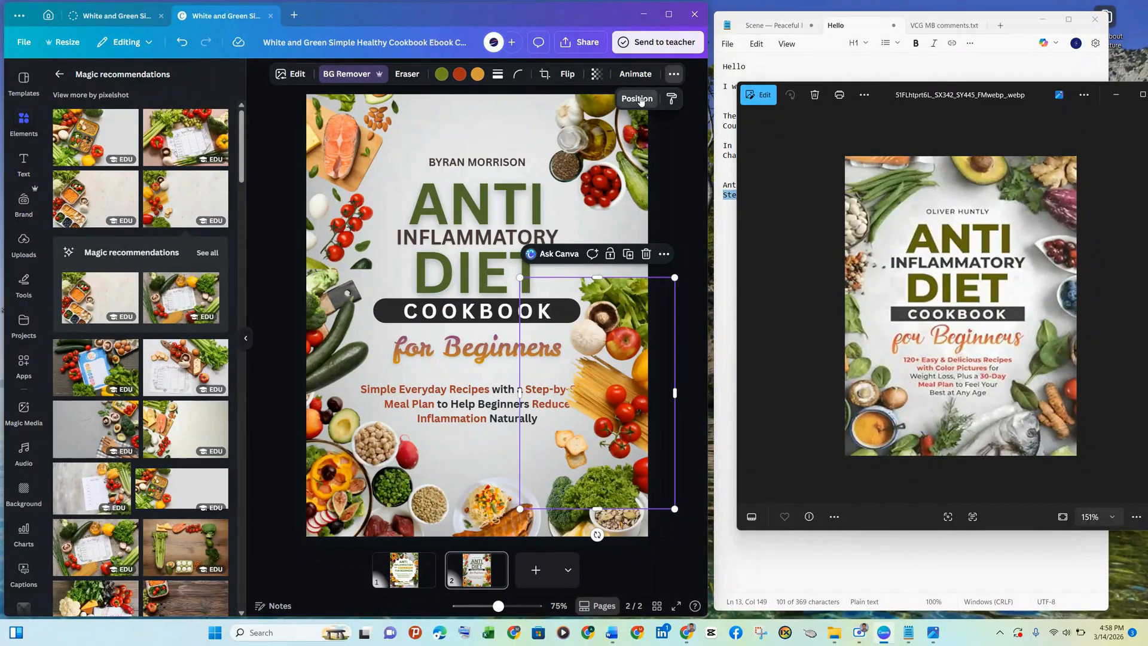
{"action": "left_click", "coordinate": [637, 98]}
{"action": "left_click", "coordinate": [200, 158]}
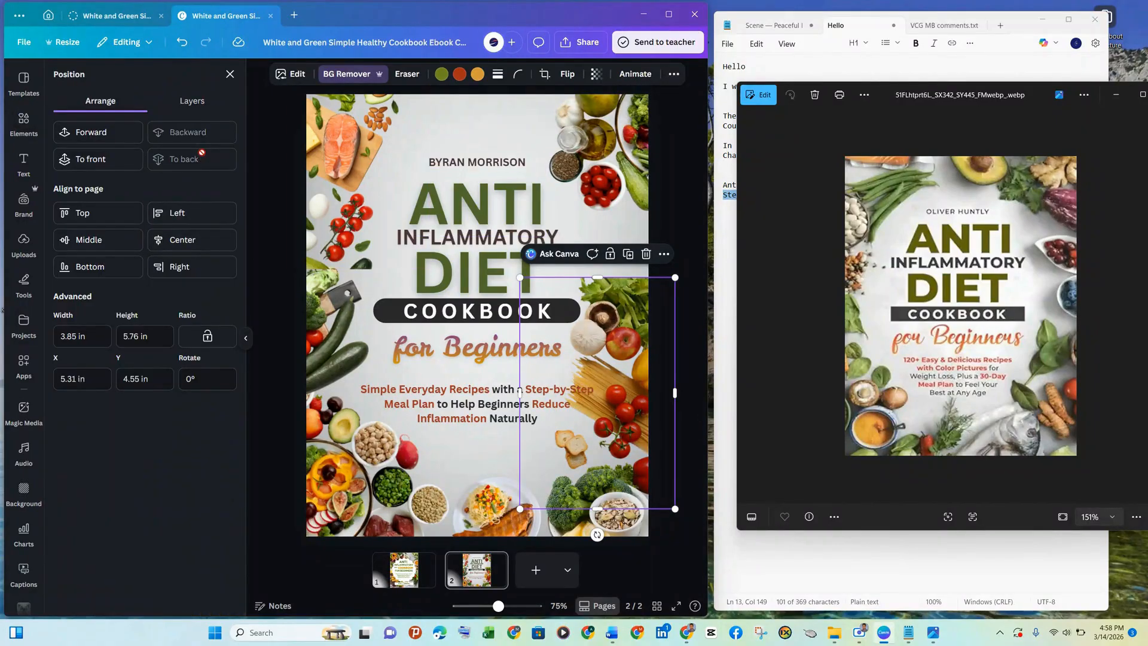
{"action": "left_click", "coordinate": [478, 110]}
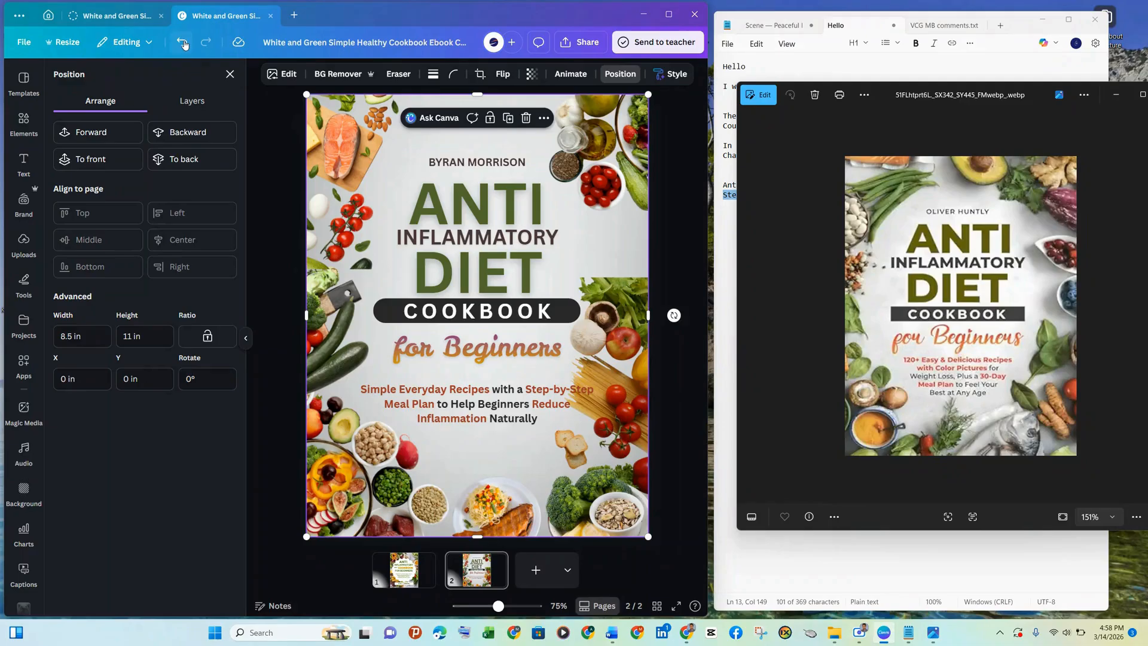
{"action": "left_click", "coordinate": [182, 41]}
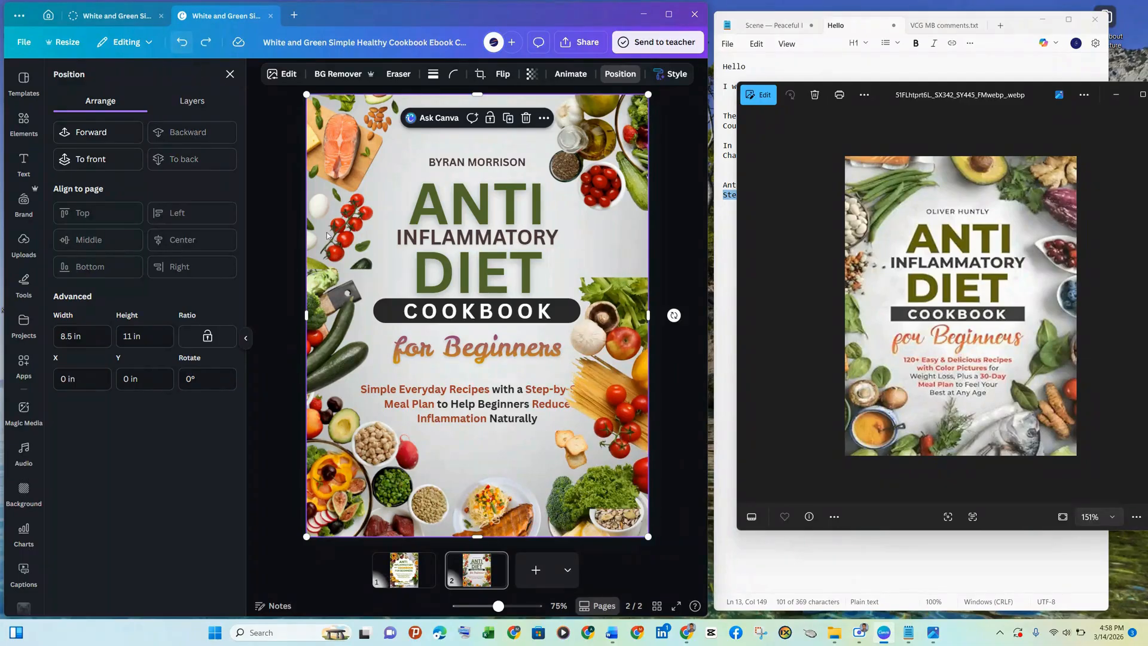
Move the spaghetti cutout backward several layers behind the subtitle text and shift it to X 5.88 in, Y 4.76 in
{"action": "left_click", "coordinate": [583, 399]}
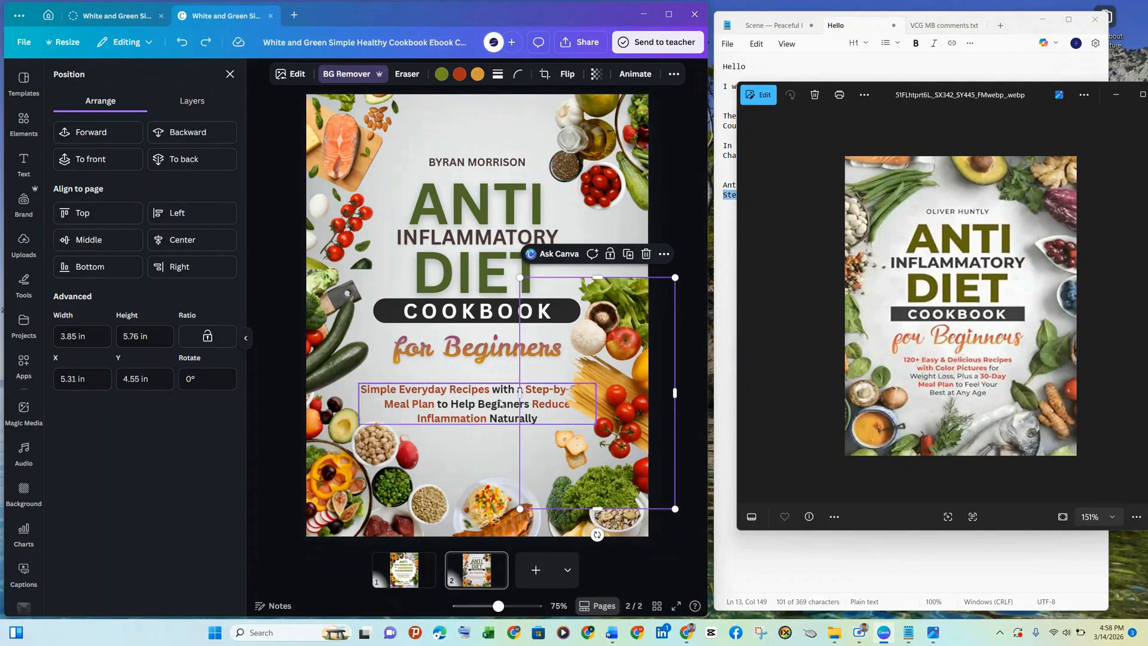
{"action": "left_click", "coordinate": [217, 141]}
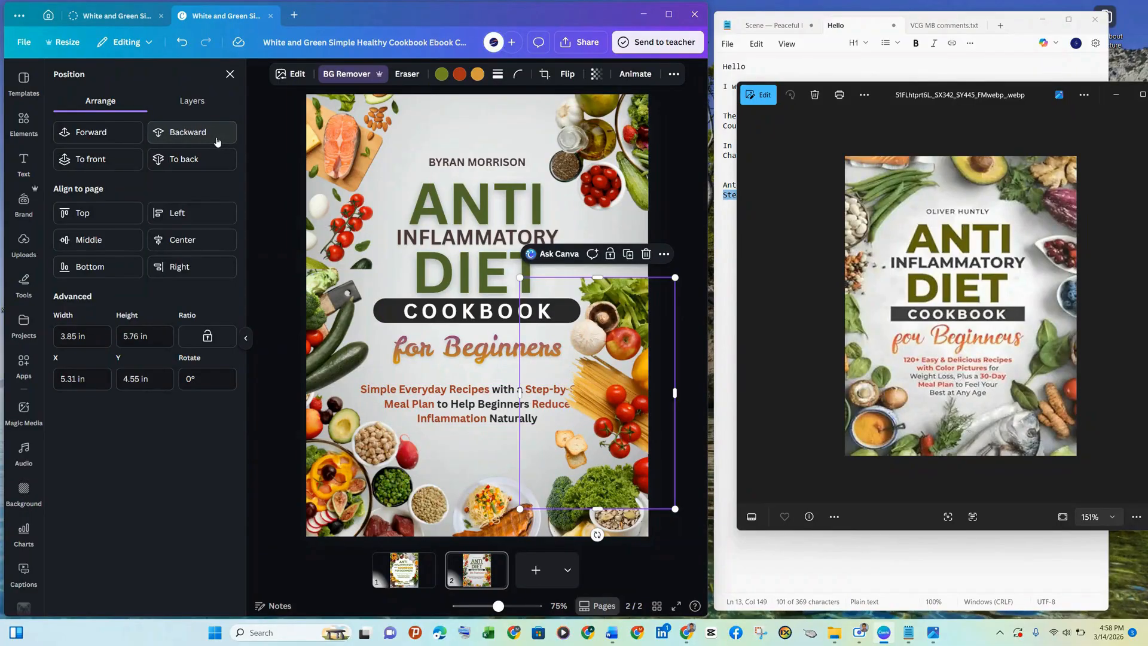
{"action": "left_click", "coordinate": [217, 142]}
{"action": "left_click", "coordinate": [217, 142]}
{"action": "left_click", "coordinate": [217, 142]}
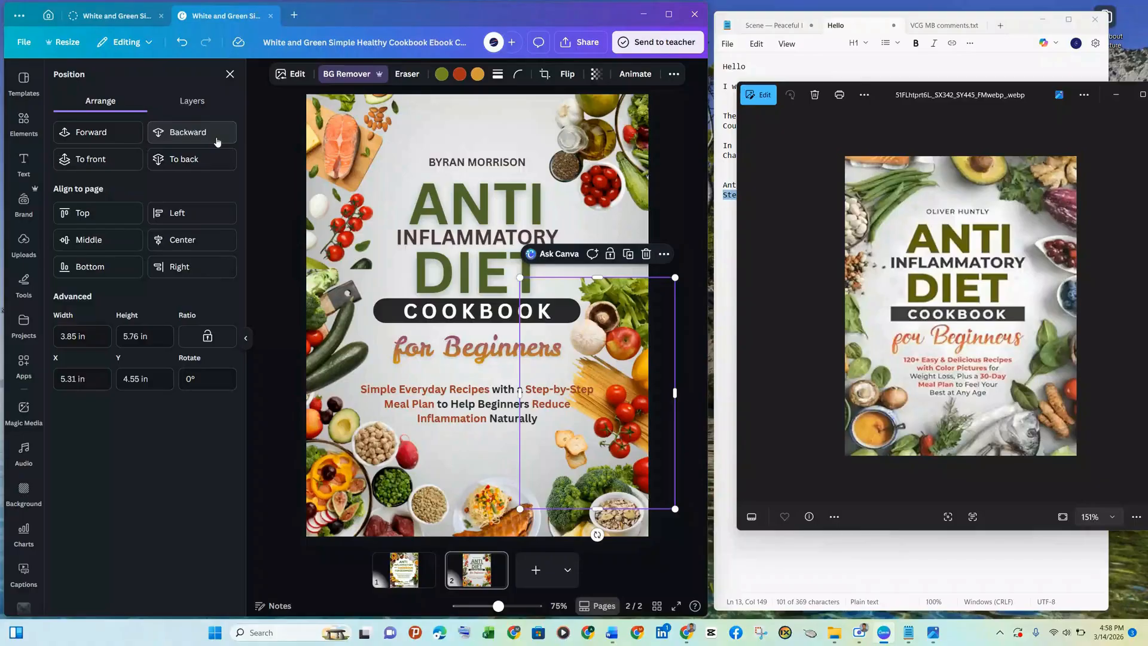
{"action": "left_click", "coordinate": [217, 141]}
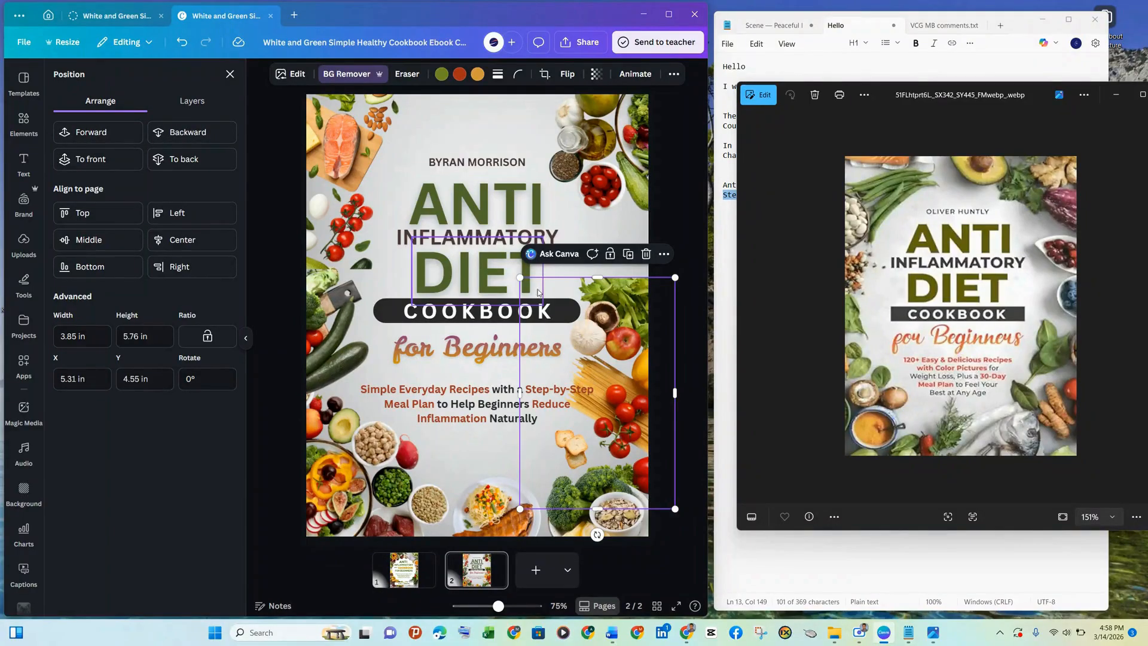
{"action": "left_click_drag", "start_coordinate": [616, 395], "coordinate": [627, 397]}
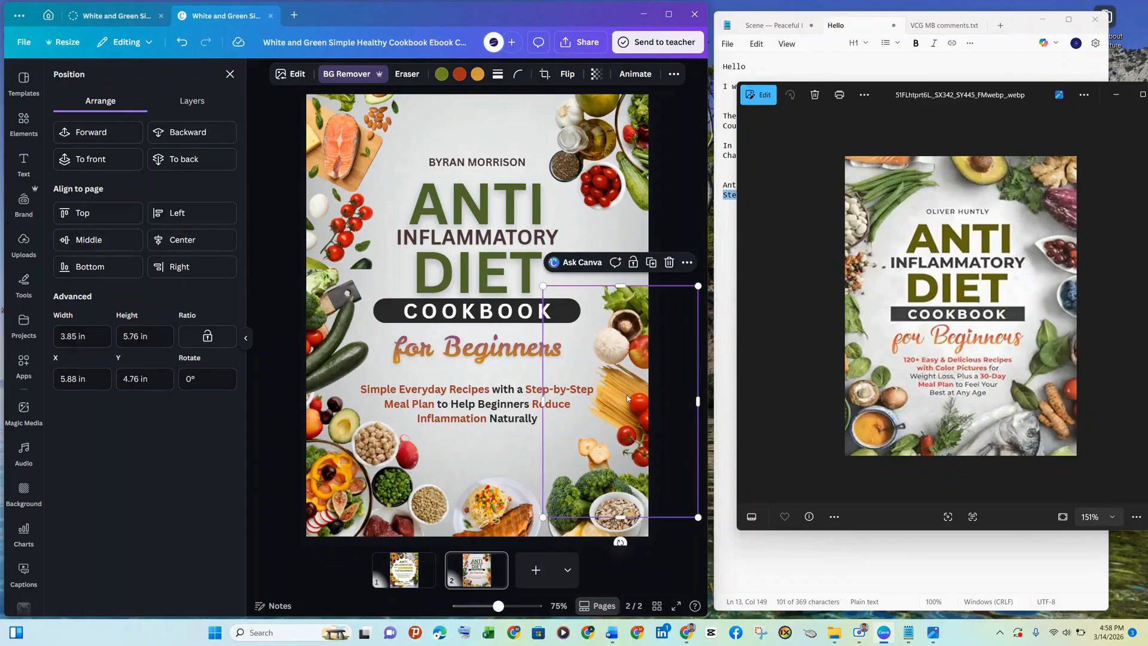
{"action": "left_click", "coordinate": [680, 191]}
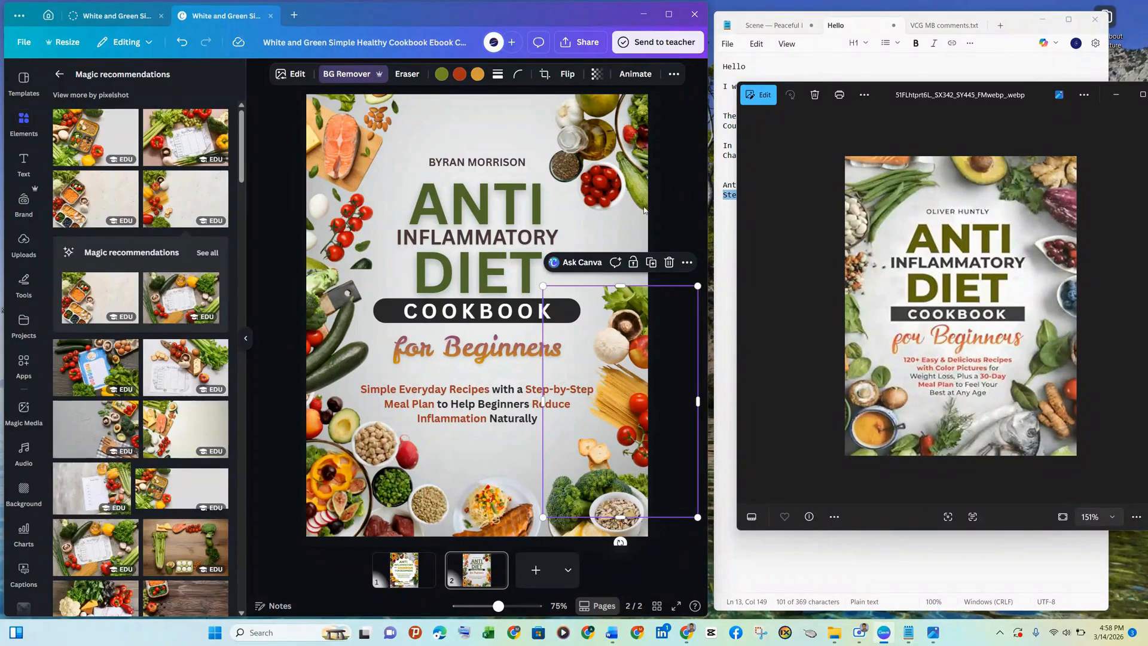
{"action": "left_click", "coordinate": [680, 205]}
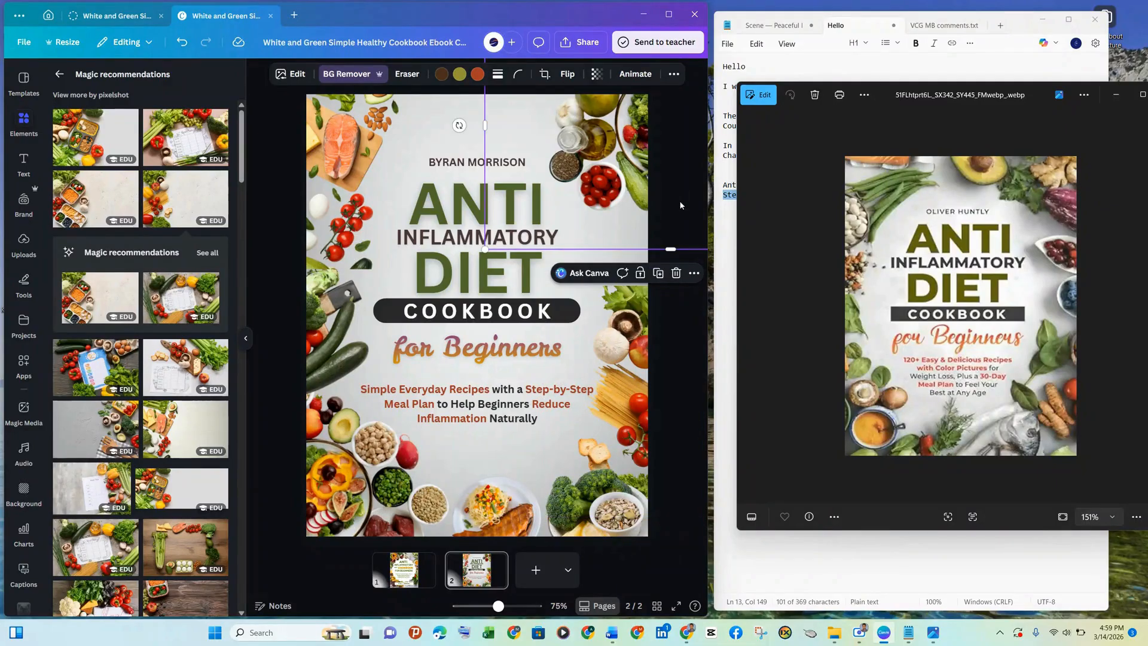
Rotate the salmon cutout to about 24° and enlarge it to about 4.9 by 7 in over the page's upper-left corner
{"action": "left_click", "coordinate": [396, 144]}
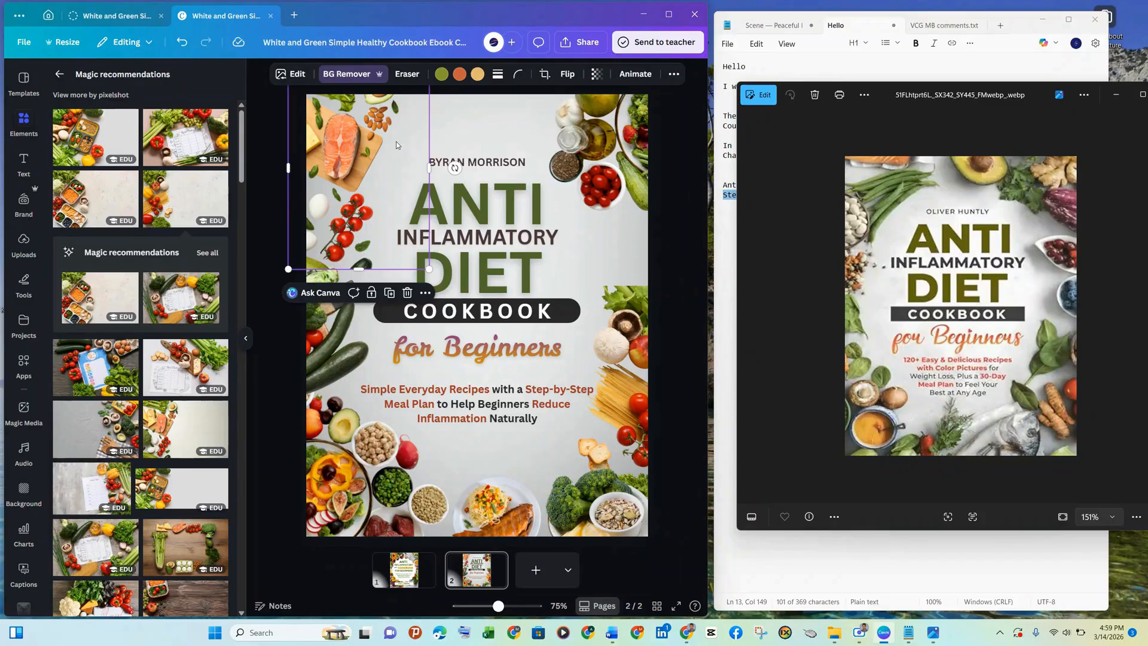
{"action": "left_click_drag", "start_coordinate": [396, 142], "coordinate": [351, 173]}
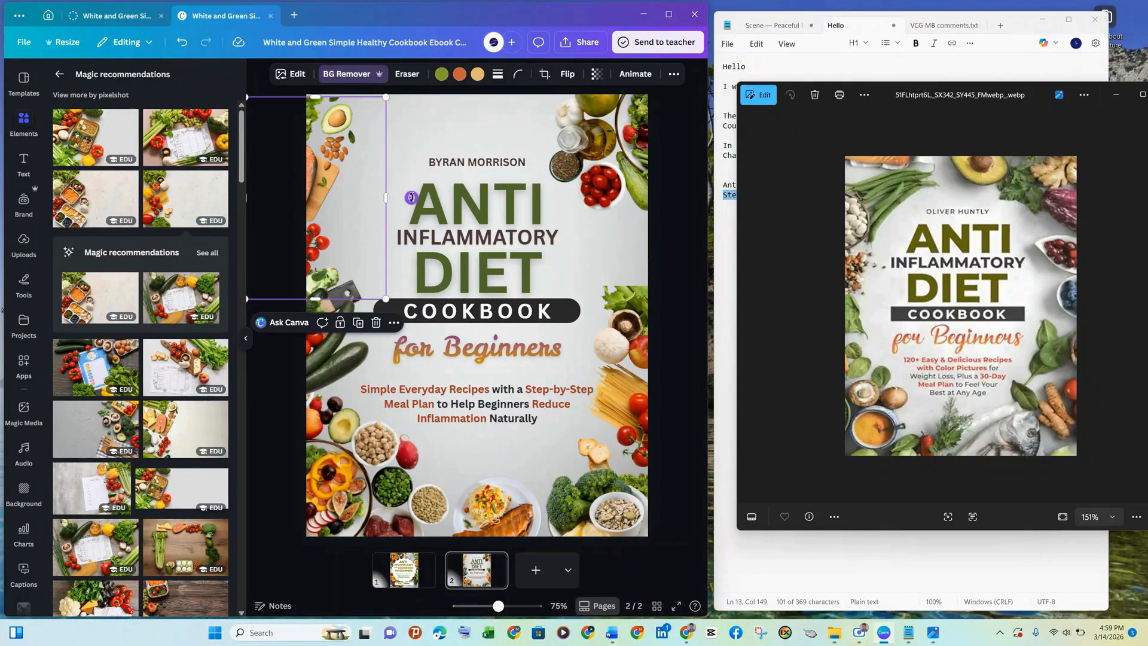
{"action": "left_click_drag", "start_coordinate": [410, 197], "coordinate": [413, 243]}
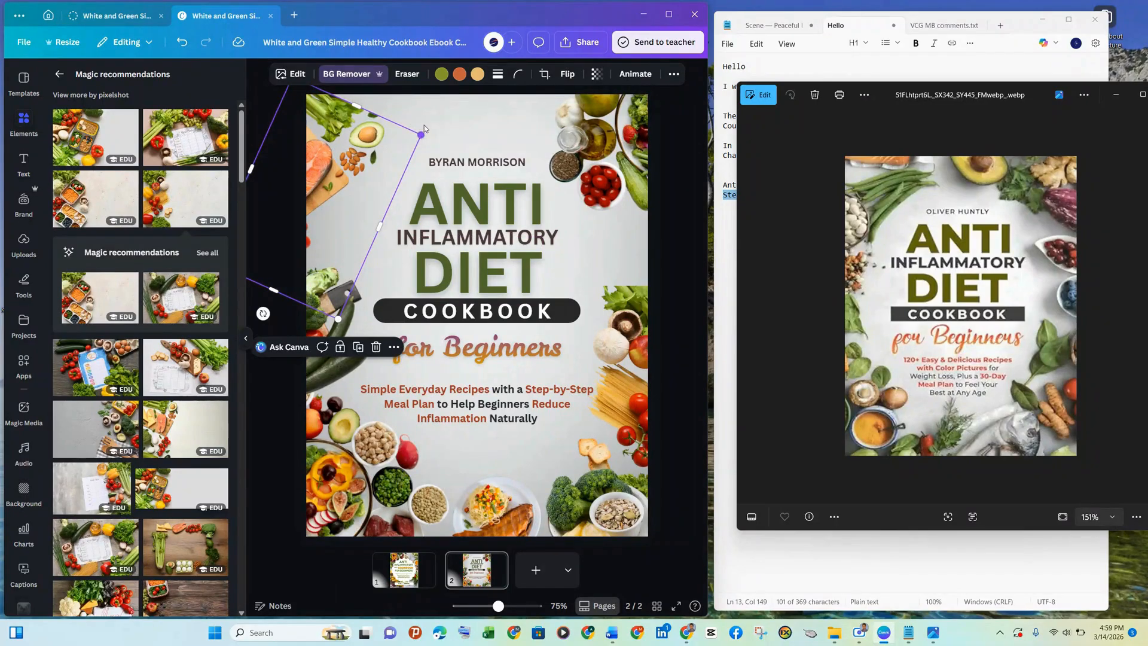
{"action": "left_click_drag", "start_coordinate": [420, 137], "coordinate": [419, 137]}
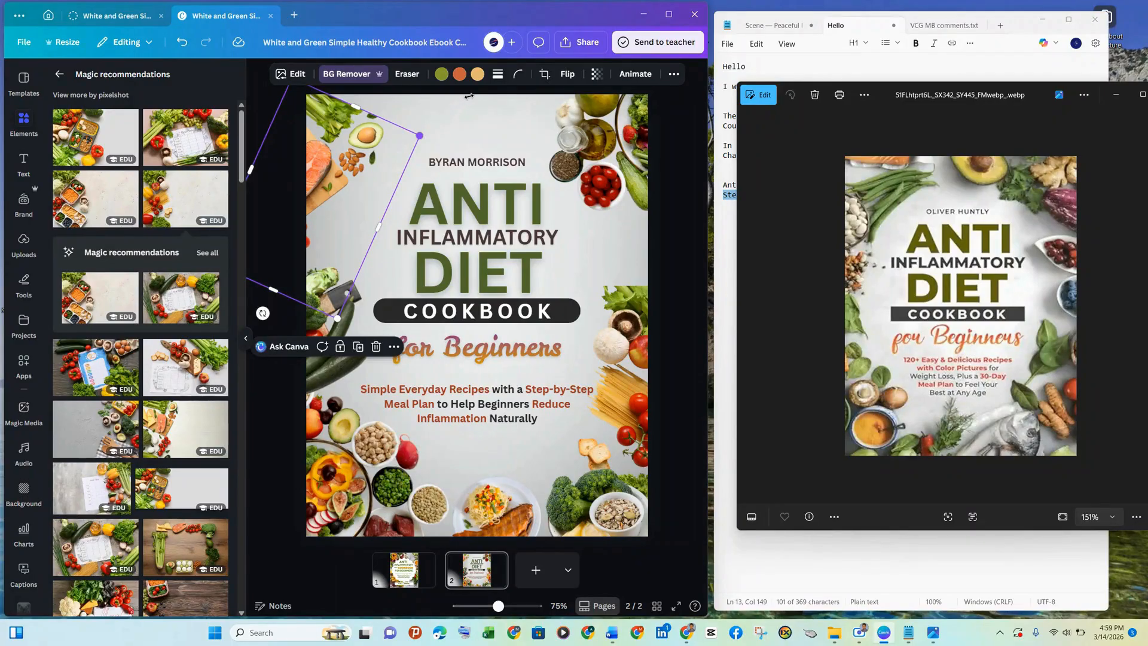
{"action": "left_click_drag", "start_coordinate": [469, 96], "coordinate": [499, 77]}
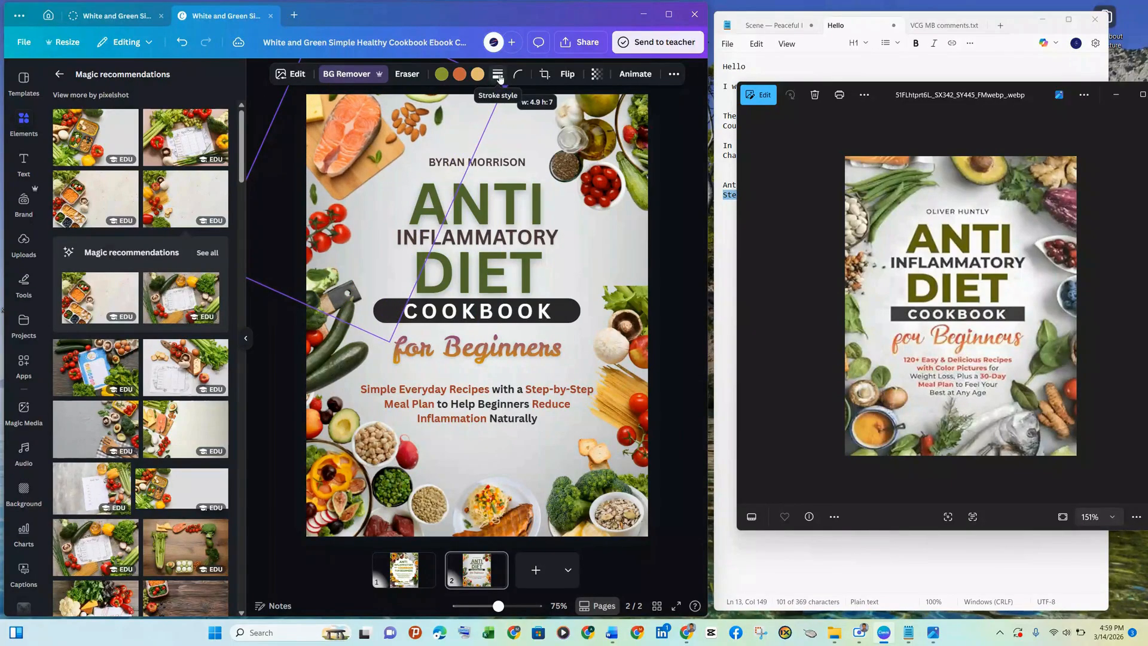
{"action": "left_click", "coordinate": [671, 241]}
{"action": "left_click", "coordinate": [342, 165]}
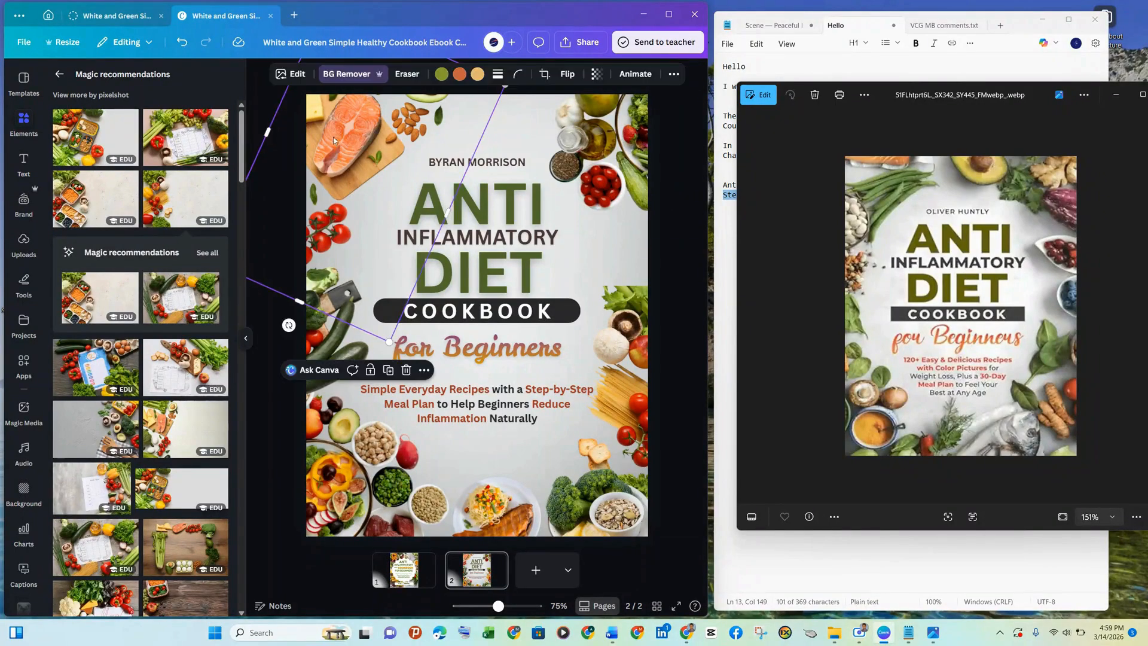
Send the salmon cutout one layer backward and deselect it
{"action": "left_click", "coordinate": [674, 73]}
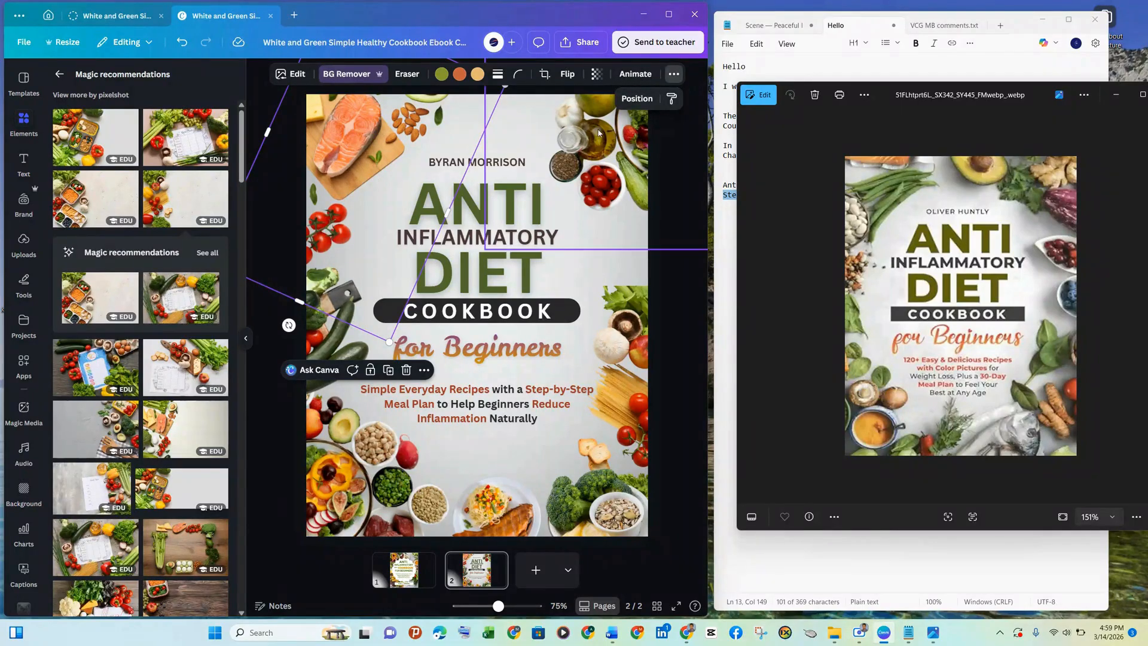
{"action": "left_click", "coordinate": [636, 98]}
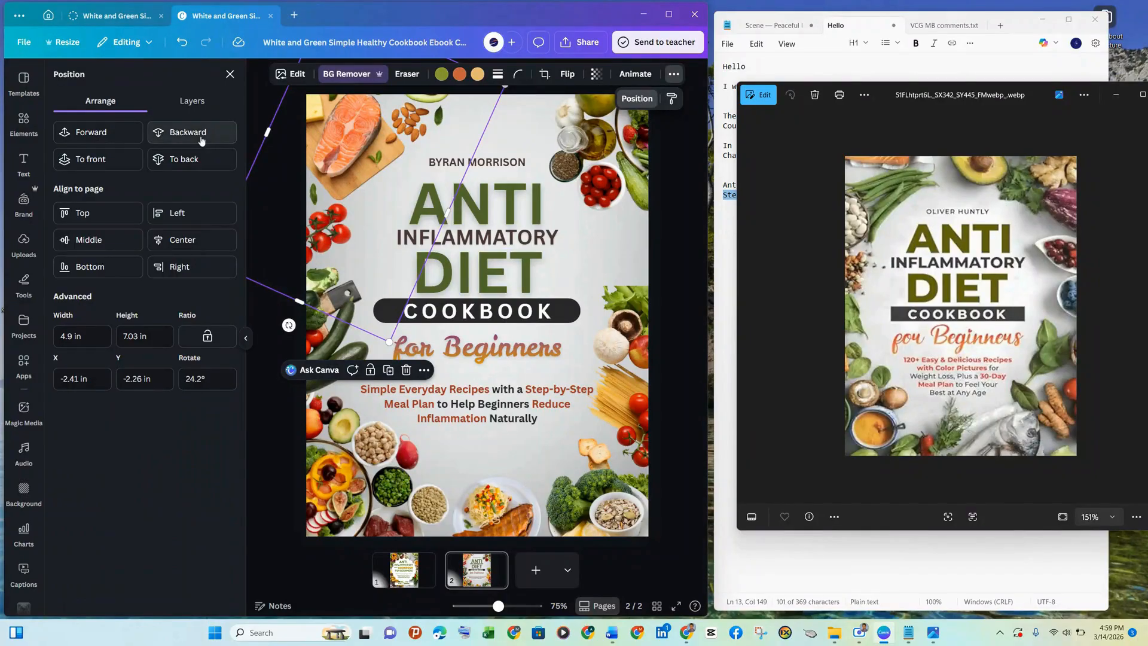
{"action": "left_click", "coordinate": [204, 136]}
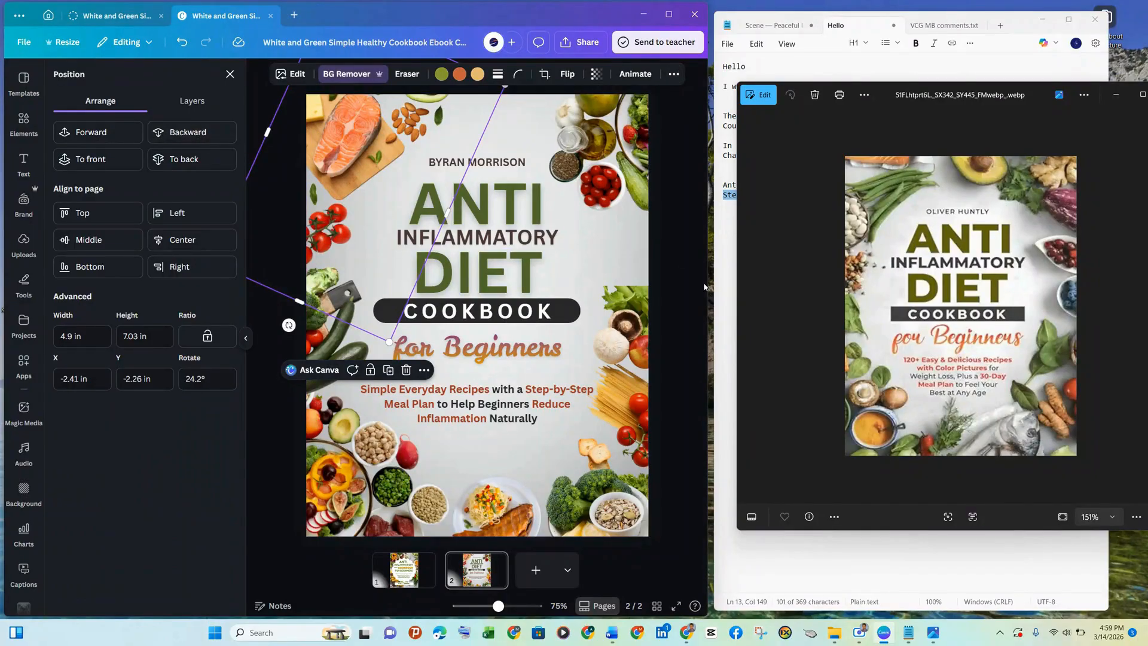
{"action": "left_click", "coordinate": [668, 282]}
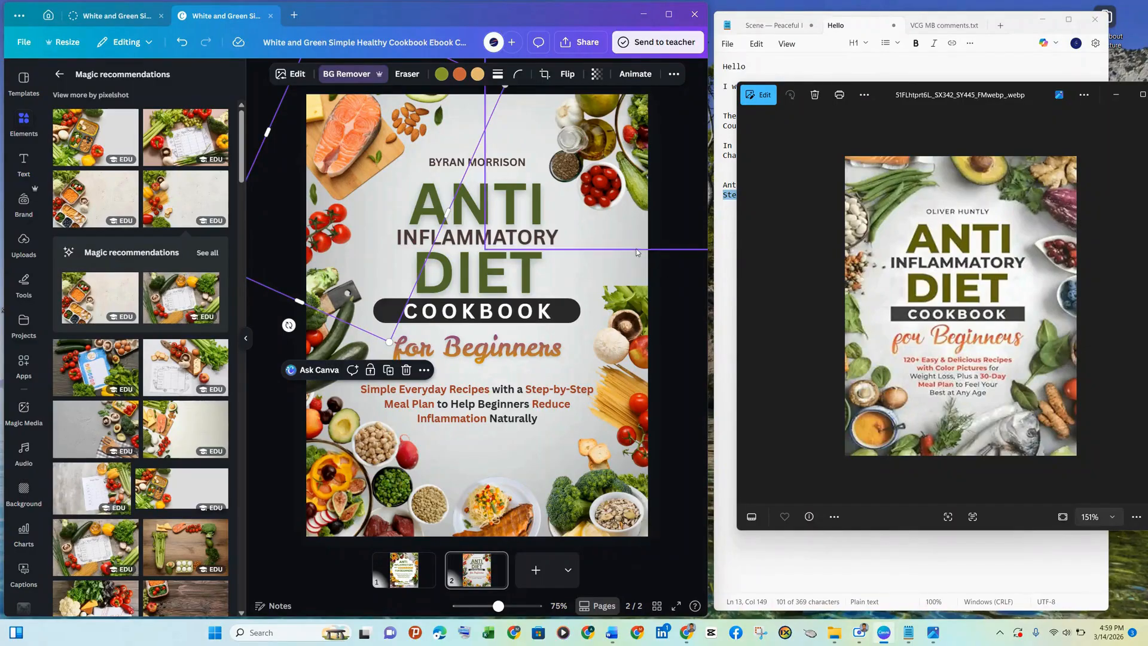
{"action": "left_click", "coordinate": [635, 247]}
{"action": "left_click", "coordinate": [676, 328]}
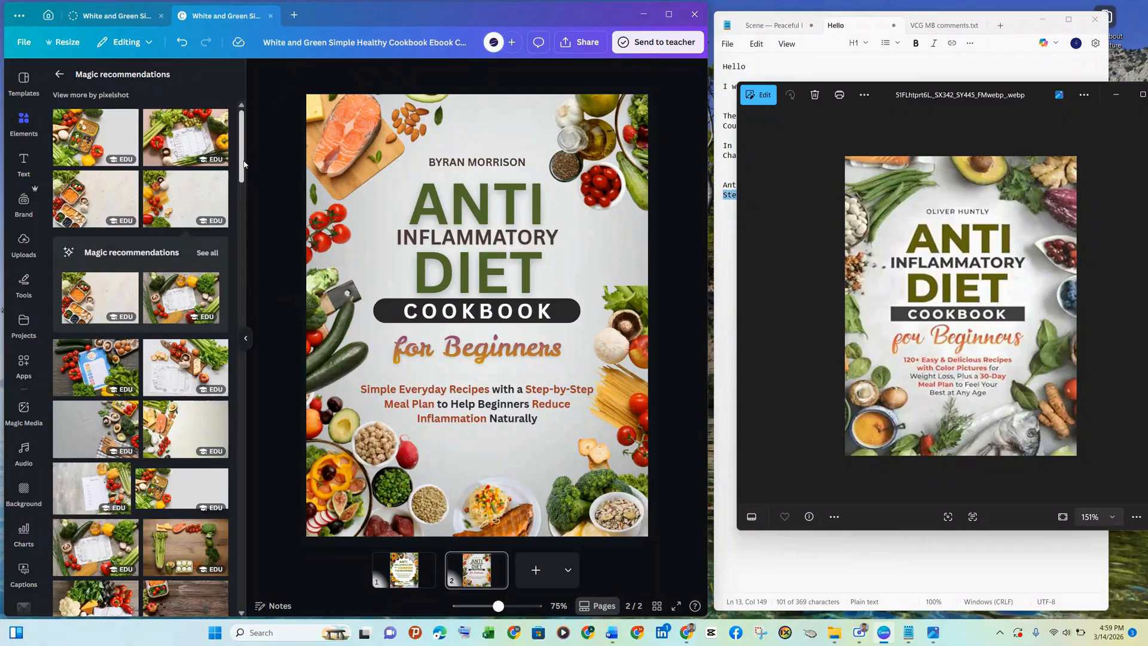
Add the recommended salad bowl photo, remove its background and place it partly beyond the page's top edge, above the author name
{"action": "left_click_drag", "start_coordinate": [244, 165], "coordinate": [245, 252]}
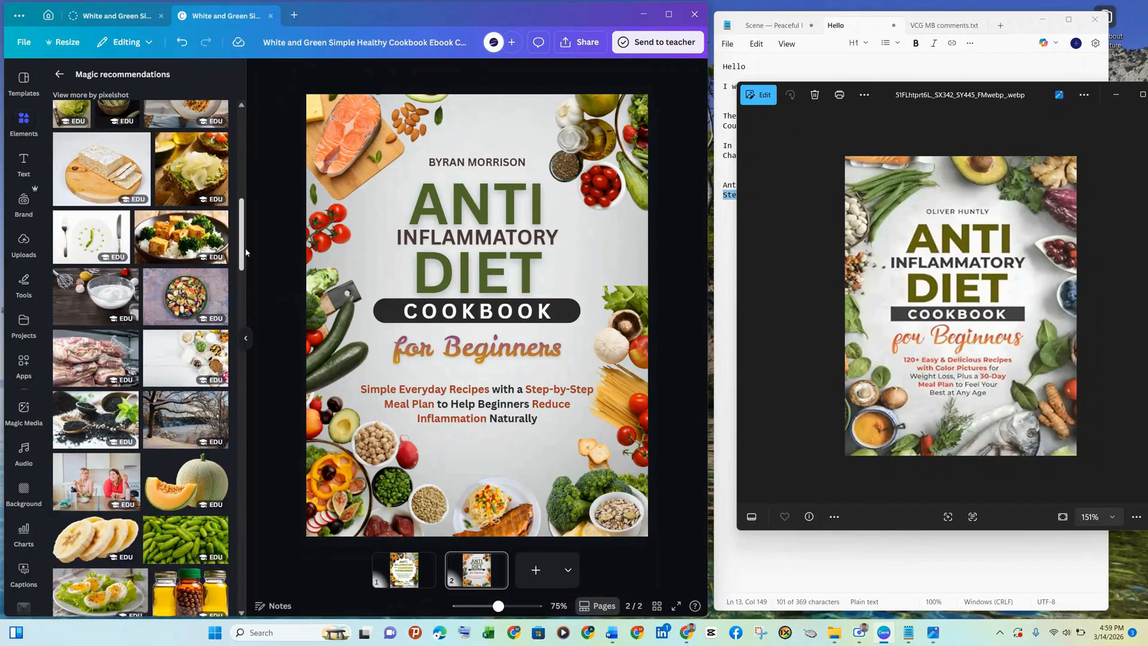
{"action": "scroll", "coordinate": [245, 252], "scroll_direction": "up", "scroll_amount": 4}
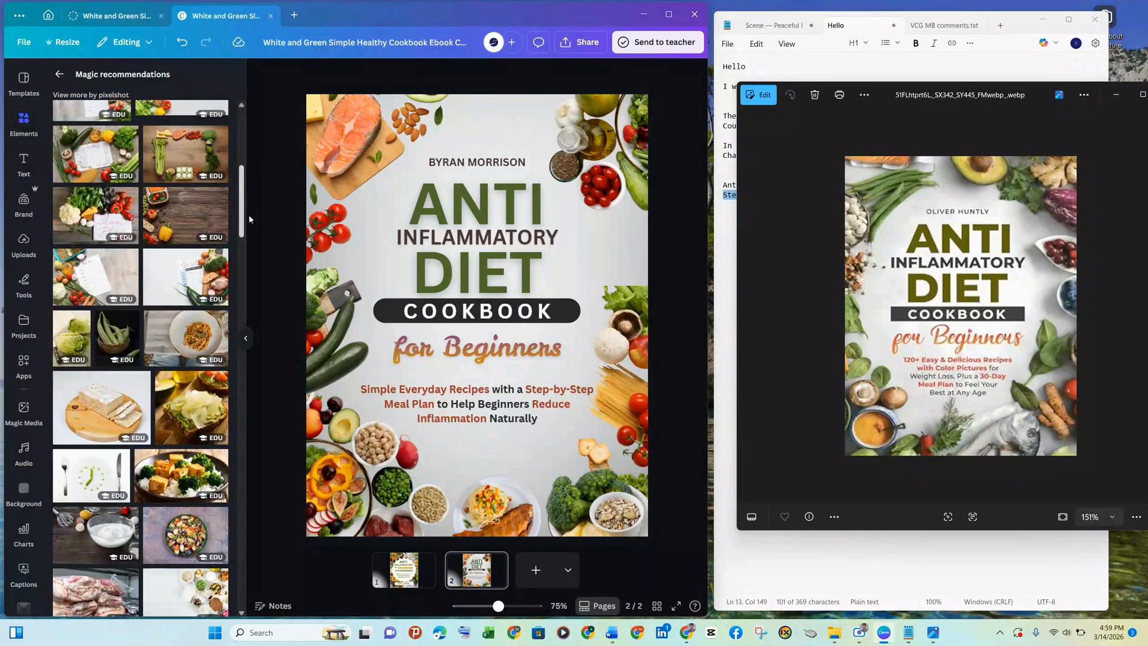
{"action": "left_click_drag", "start_coordinate": [249, 216], "coordinate": [250, 215]}
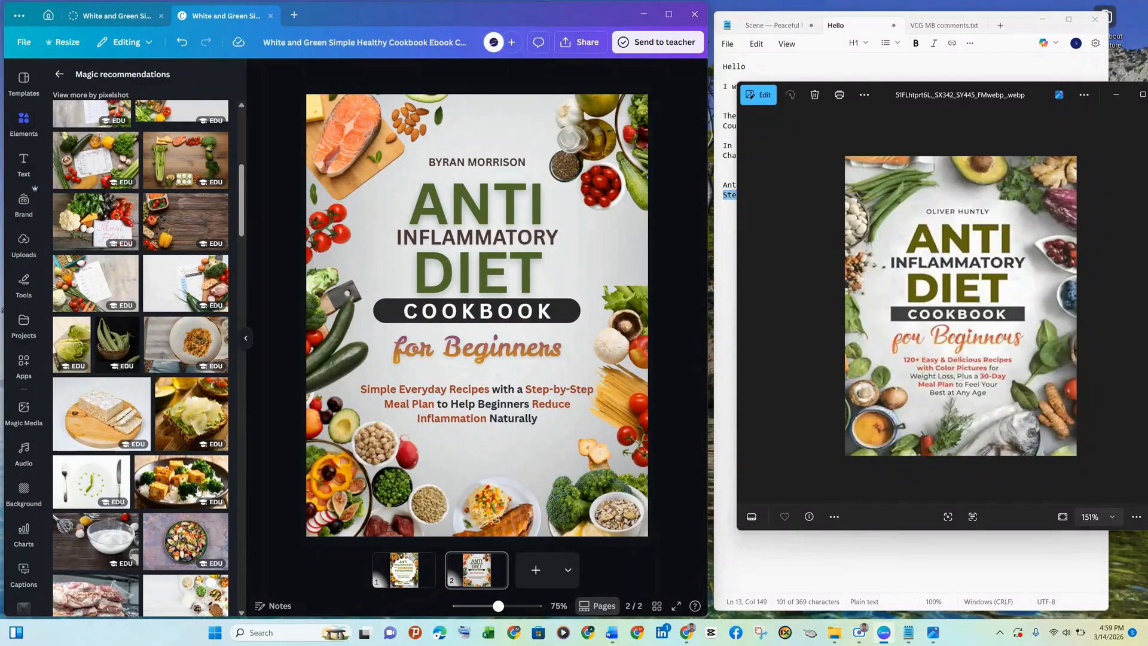
{"action": "left_click", "coordinate": [185, 545]}
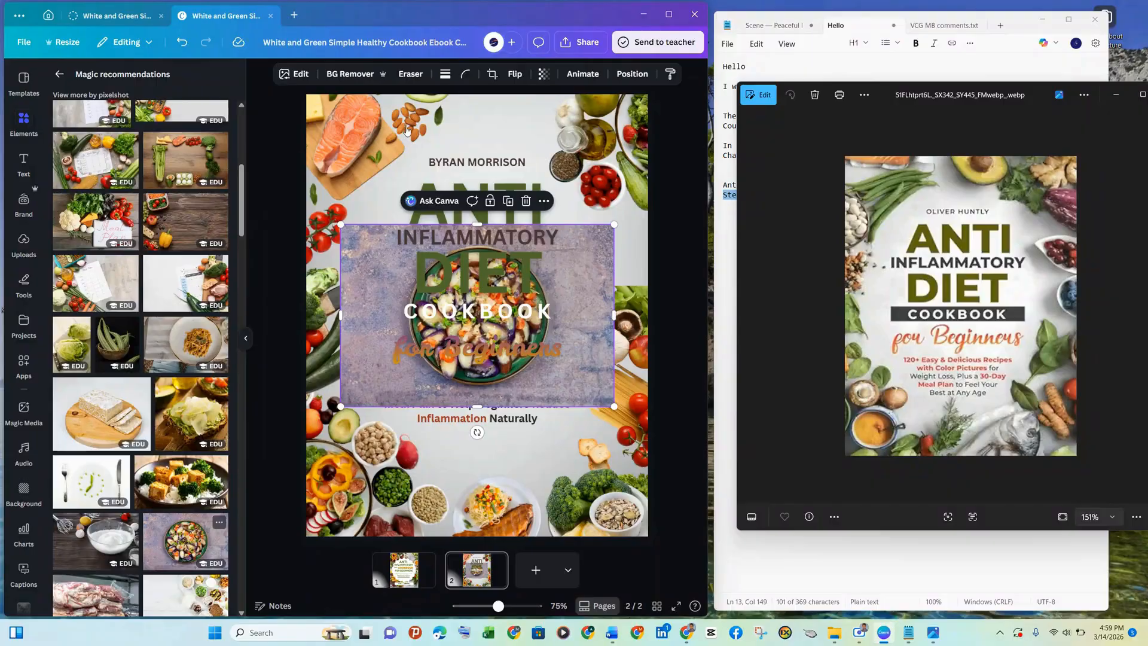
{"action": "left_click", "coordinate": [352, 75]}
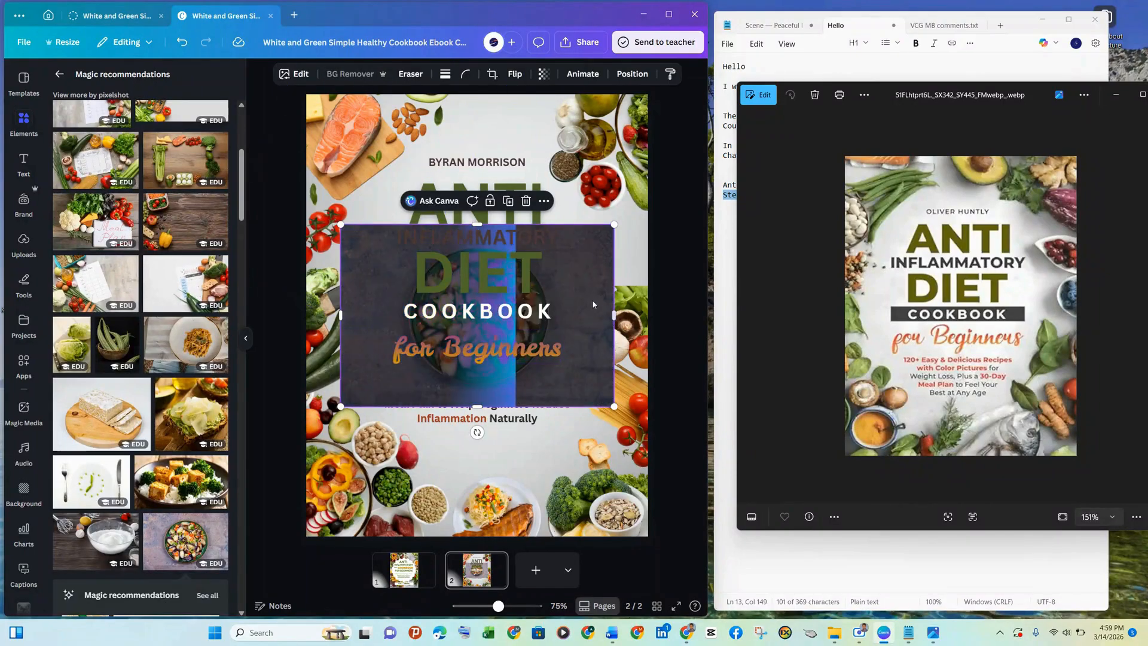
{"action": "left_click_drag", "start_coordinate": [580, 304], "coordinate": [599, 64]}
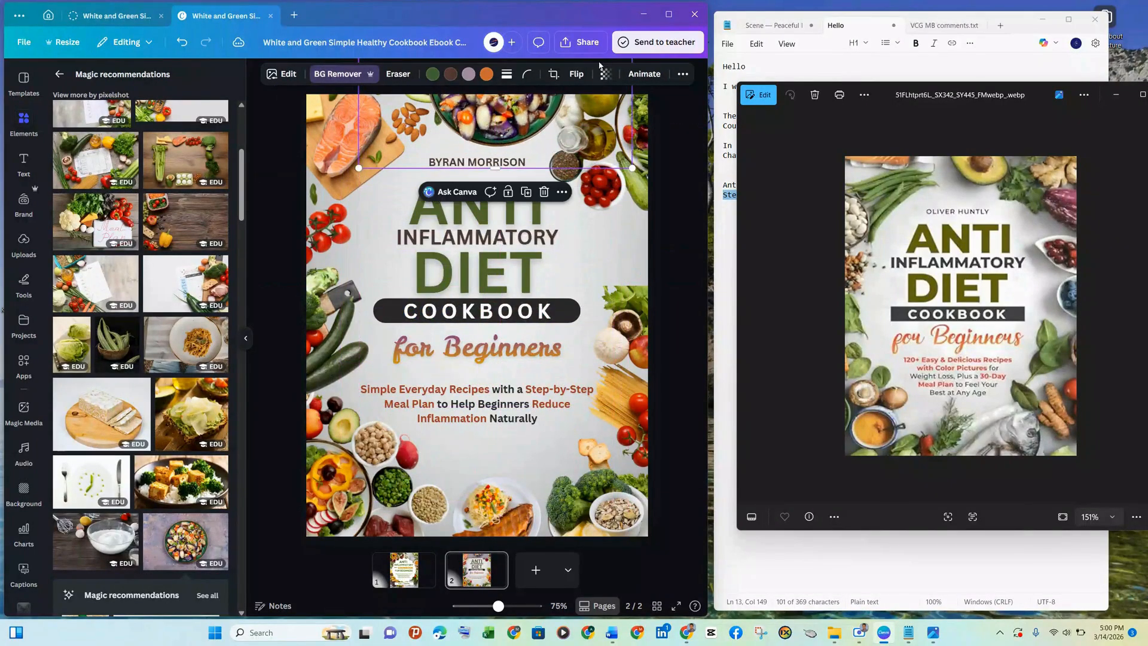
{"action": "mouse_move", "coordinate": [523, 97]}
{"action": "left_mouse_down"}
{"action": "mouse_move", "coordinate": [543, 90]}
{"action": "mouse_move", "coordinate": [534, 92]}
{"action": "left_mouse_up"}
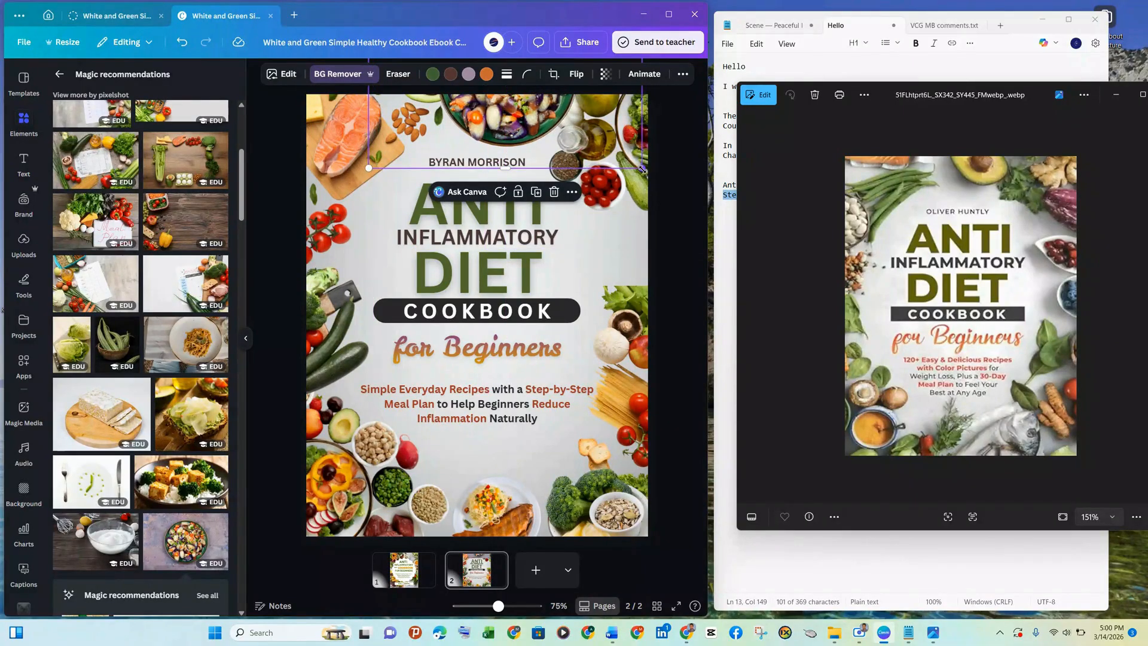
Shrink the salad bowl cutout and reposition it partly beyond the page's top edge, above the author name
{"action": "left_click_drag", "start_coordinate": [641, 169], "coordinate": [598, 136]}
{"action": "left_click_drag", "start_coordinate": [504, 114], "coordinate": [529, 135]}
Add the lettuce and meal-planner photo, flip it horizontally, remove its background and place it partly beyond the page's right edge
{"action": "scroll", "coordinate": [241, 209], "scroll_direction": "up", "scroll_amount": 1}
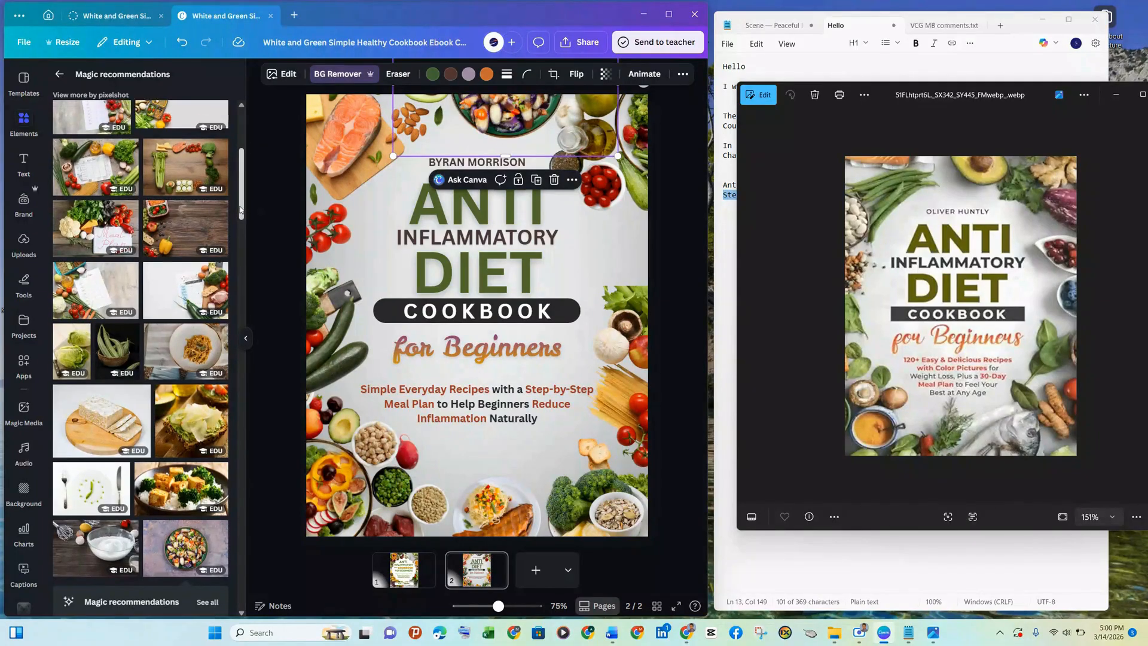
{"action": "left_click_drag", "start_coordinate": [241, 209], "coordinate": [241, 153]}
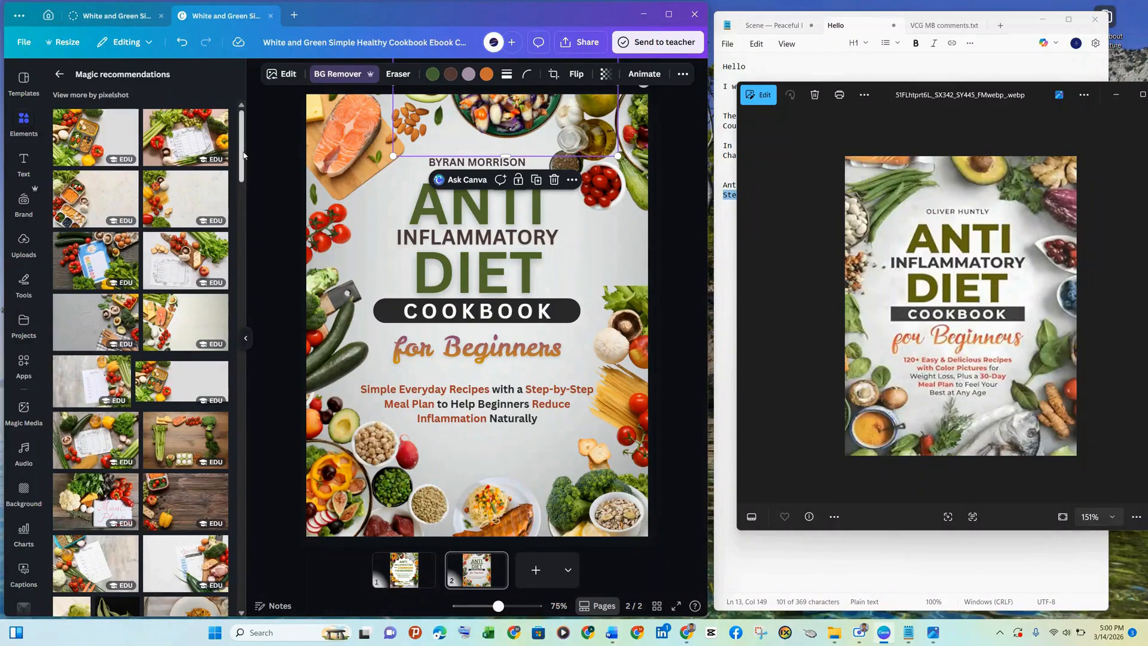
{"action": "left_click", "coordinate": [203, 266]}
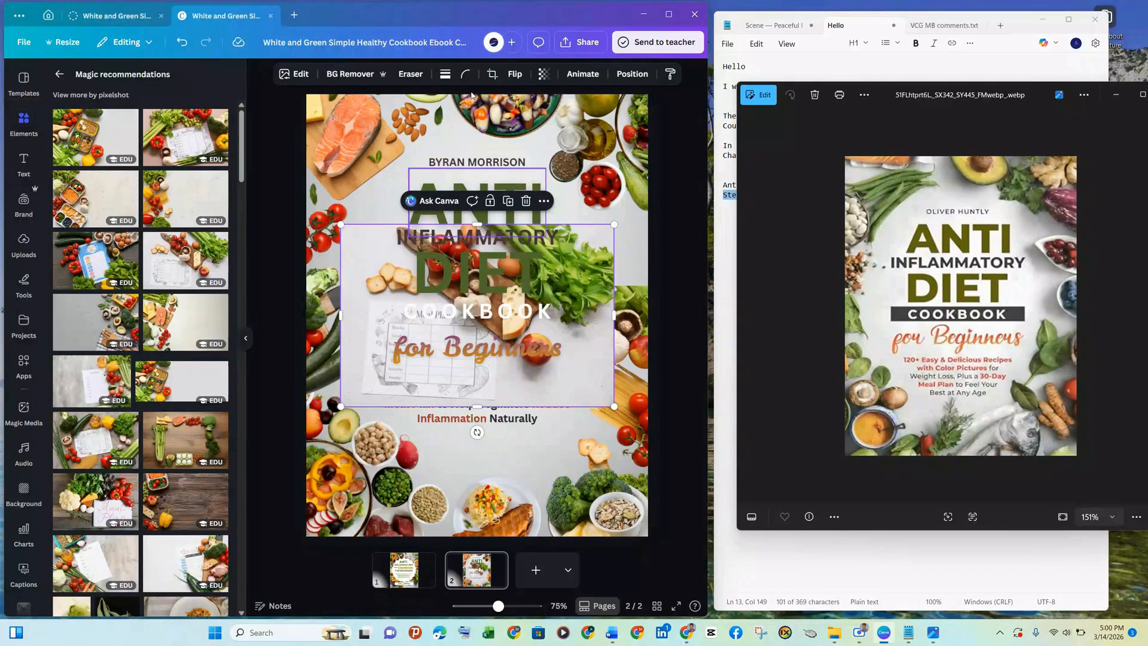
{"action": "left_click", "coordinate": [509, 78]}
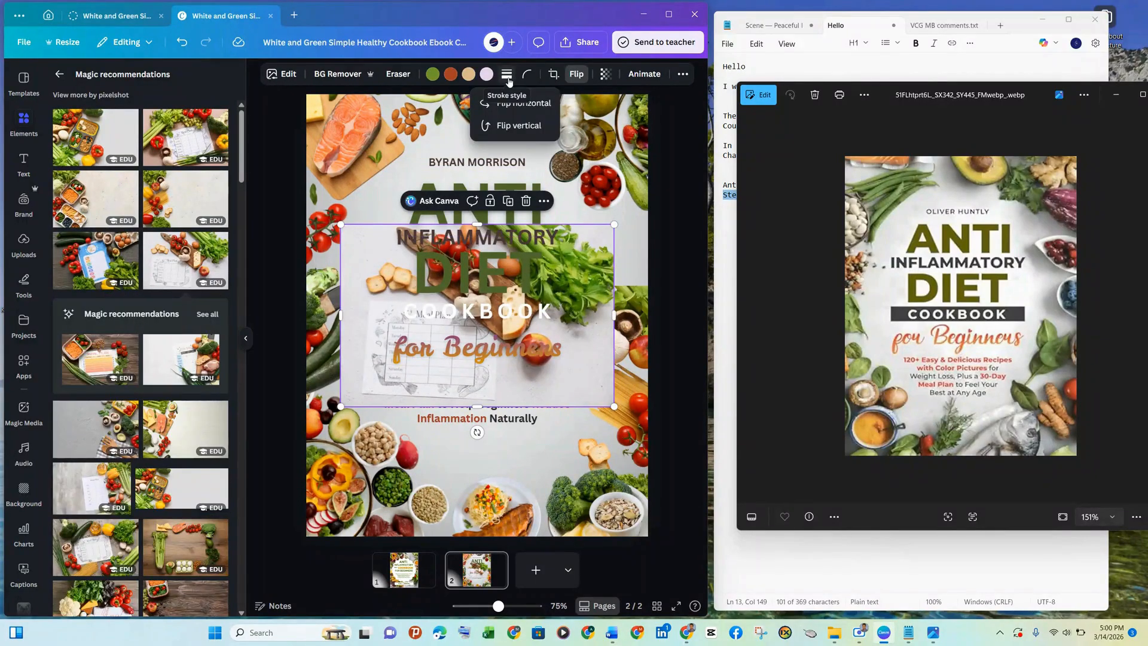
{"action": "left_click", "coordinate": [519, 103]}
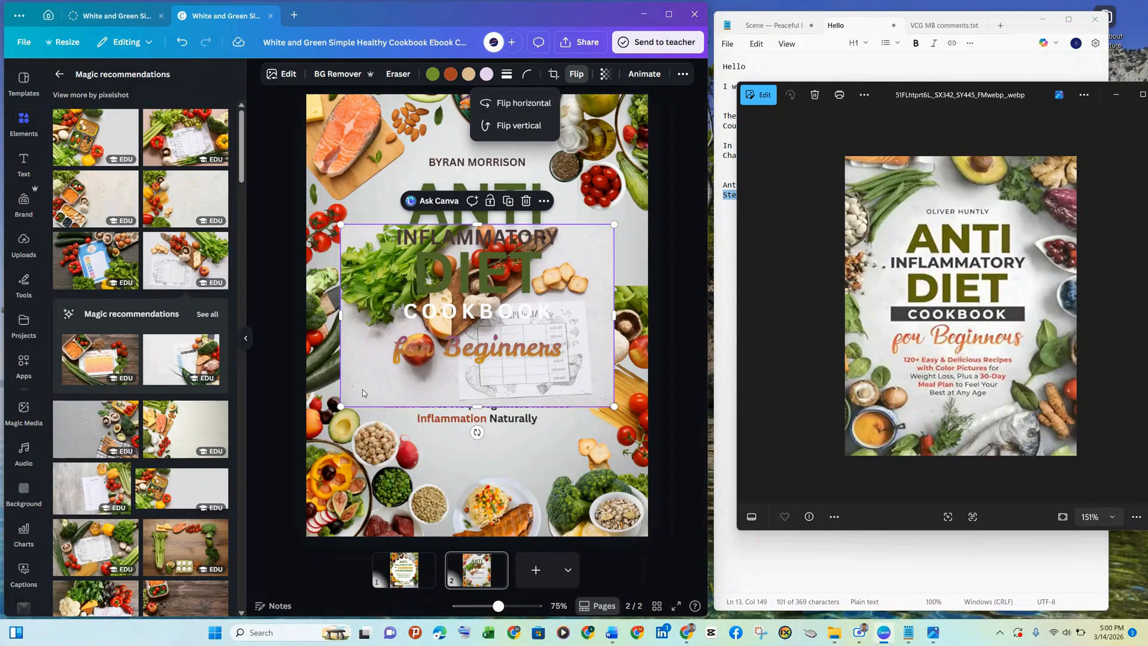
{"action": "left_click_drag", "start_coordinate": [362, 389], "coordinate": [606, 370]}
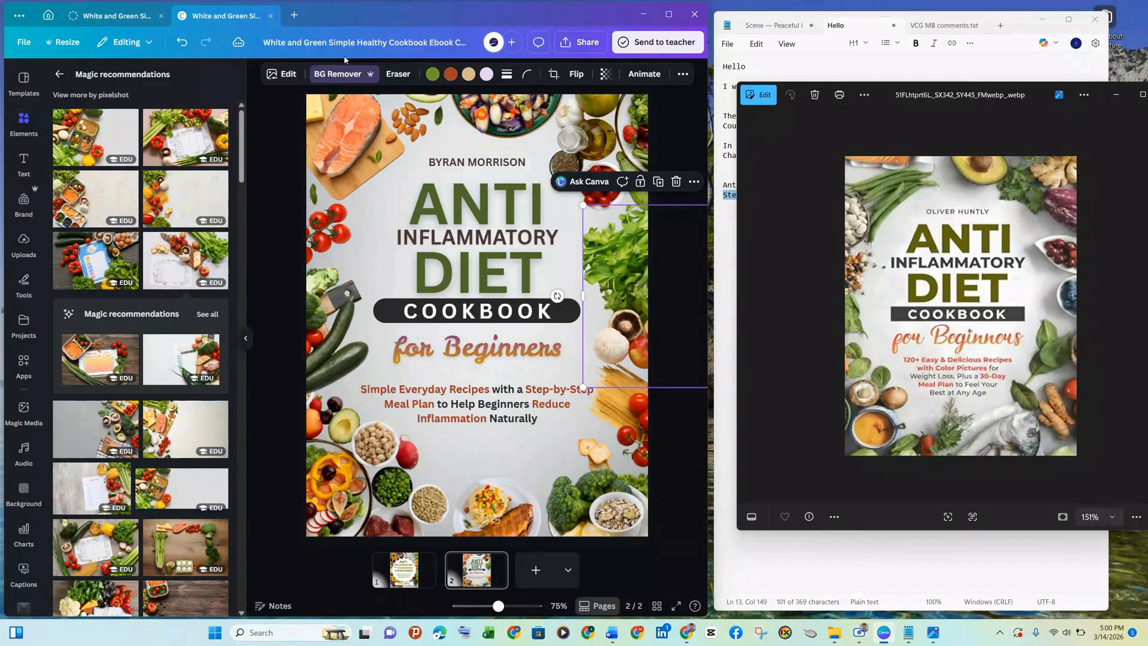
{"action": "left_click", "coordinate": [687, 124]}
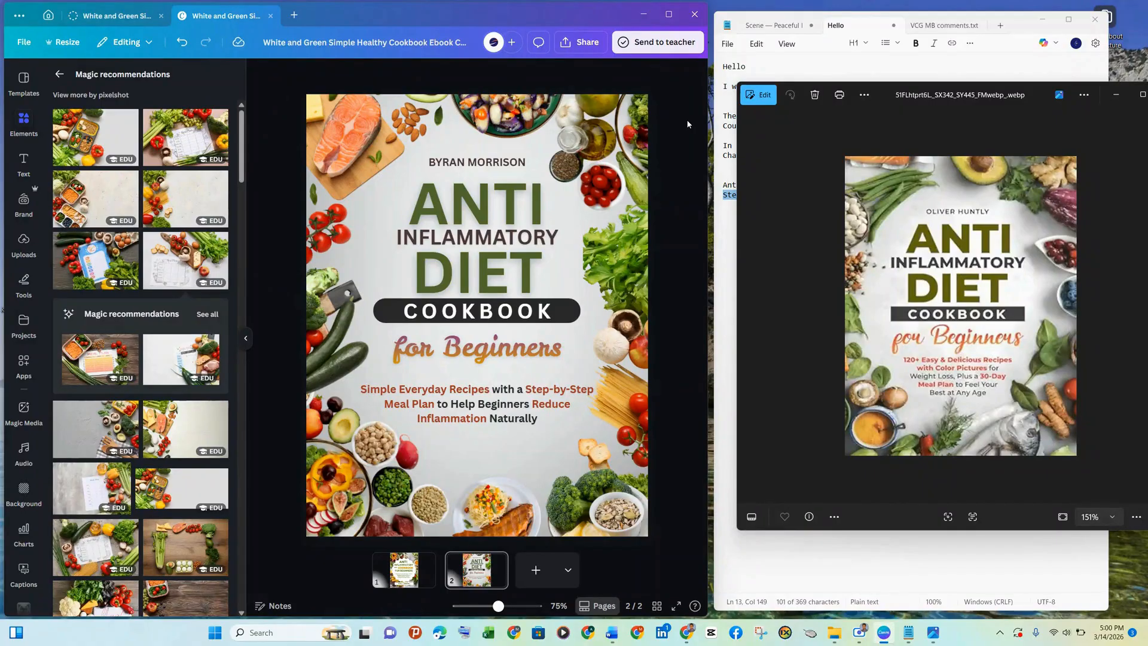
Rotate the lettuce and meal-planner cutout to 56.1° and reposition it along the page's right edge
{"action": "left_click", "coordinate": [619, 246]}
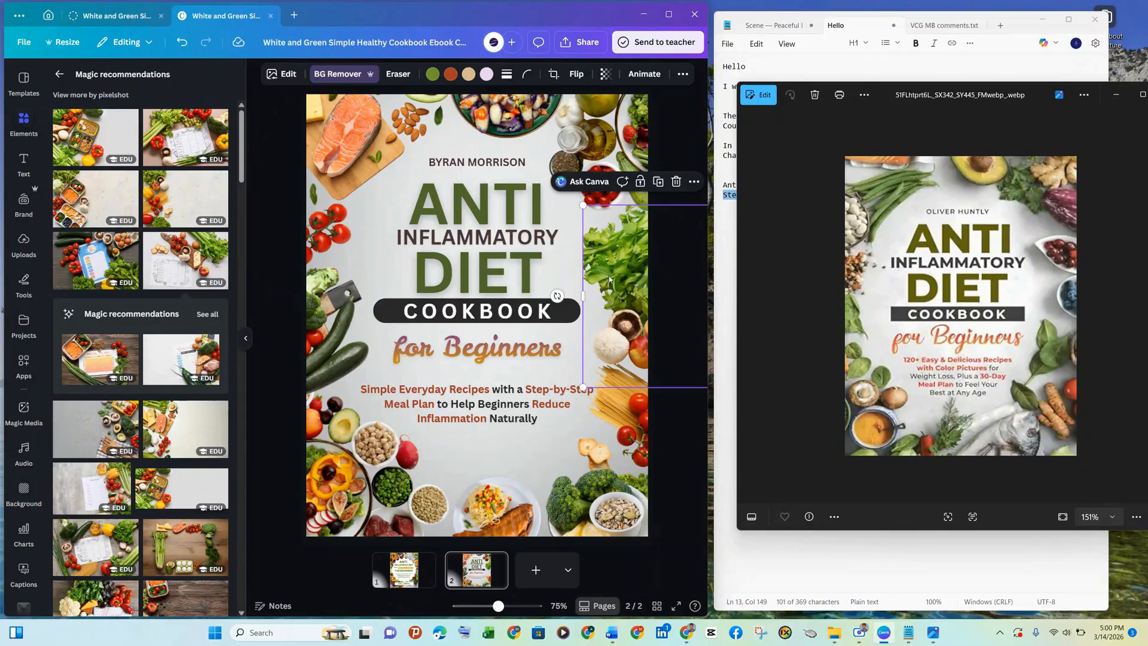
{"action": "left_click_drag", "start_coordinate": [580, 295], "coordinate": [523, 276]}
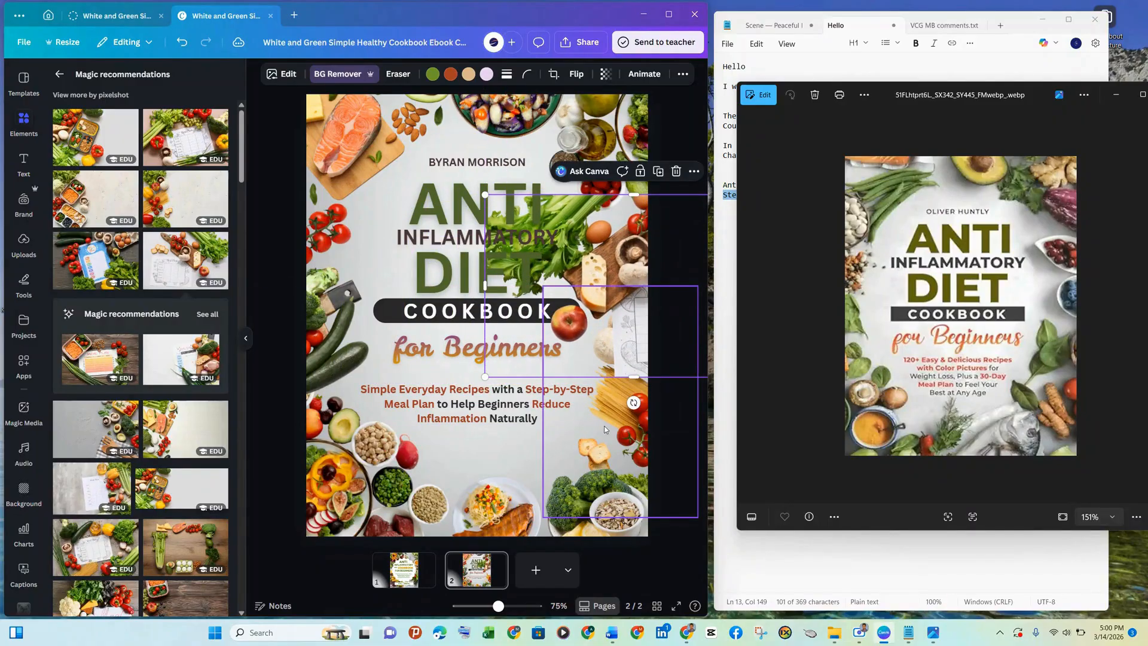
{"action": "left_click_drag", "start_coordinate": [633, 402], "coordinate": [631, 275]}
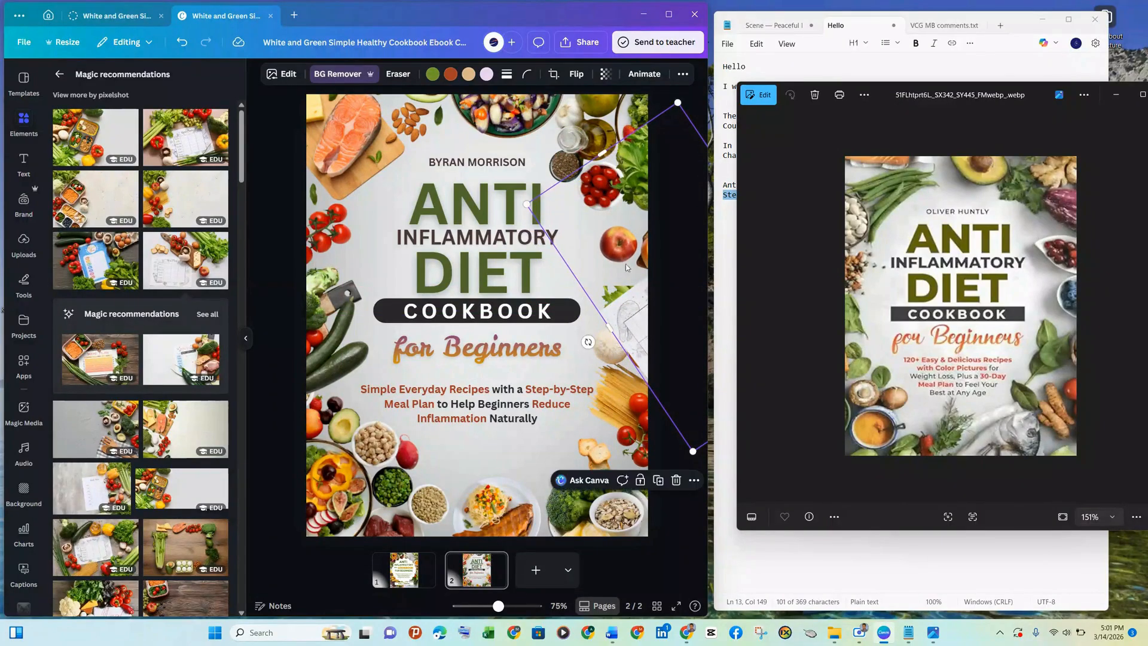
Send the lettuce and meal-planner cutout several layers backward, behind the mushroom and spaghetti cutouts
{"action": "left_click", "coordinate": [682, 73]}
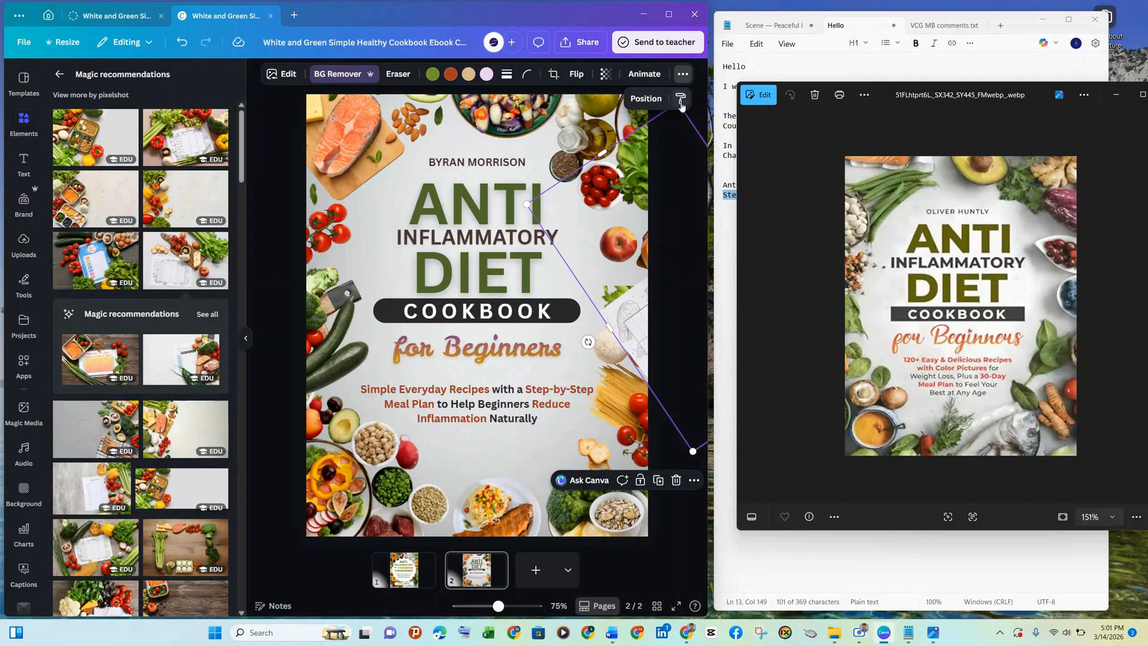
{"action": "left_click", "coordinate": [652, 101]}
{"action": "left_click", "coordinate": [652, 101]}
{"action": "left_click", "coordinate": [652, 98]}
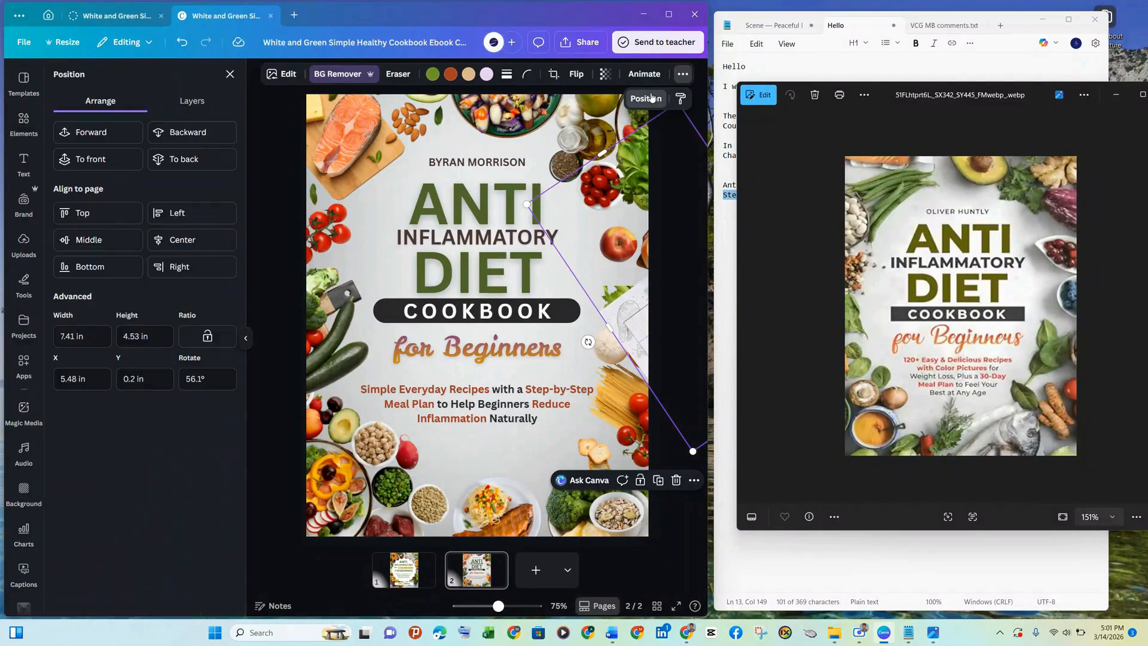
{"action": "left_click", "coordinate": [202, 138]}
{"action": "left_click", "coordinate": [202, 138]}
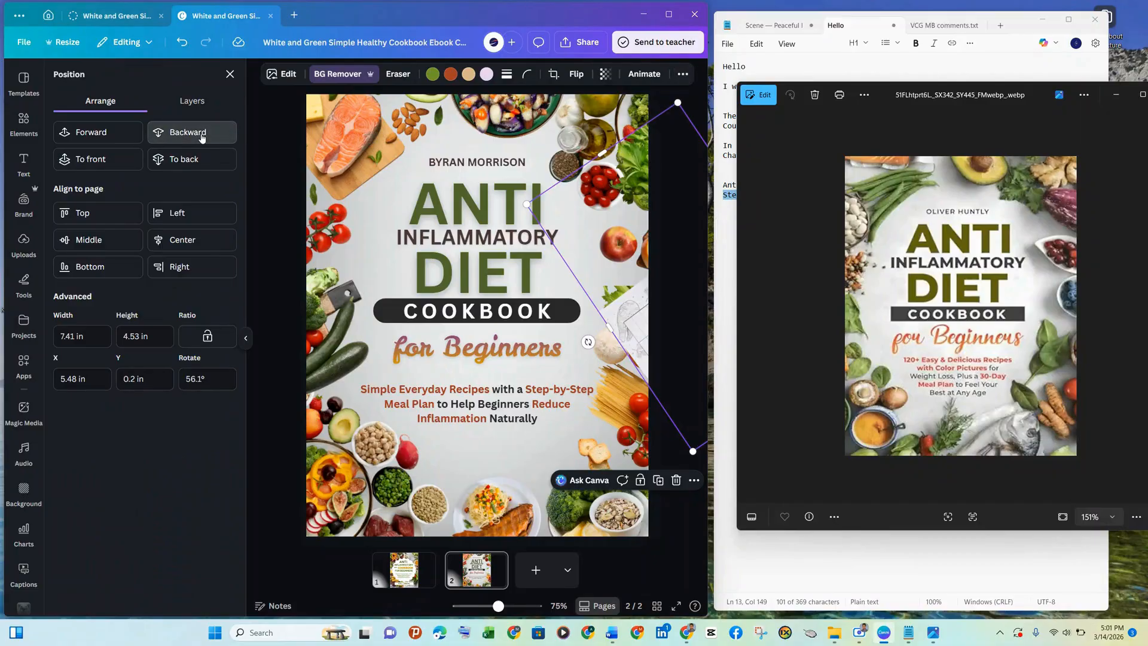
{"action": "left_click", "coordinate": [202, 138]}
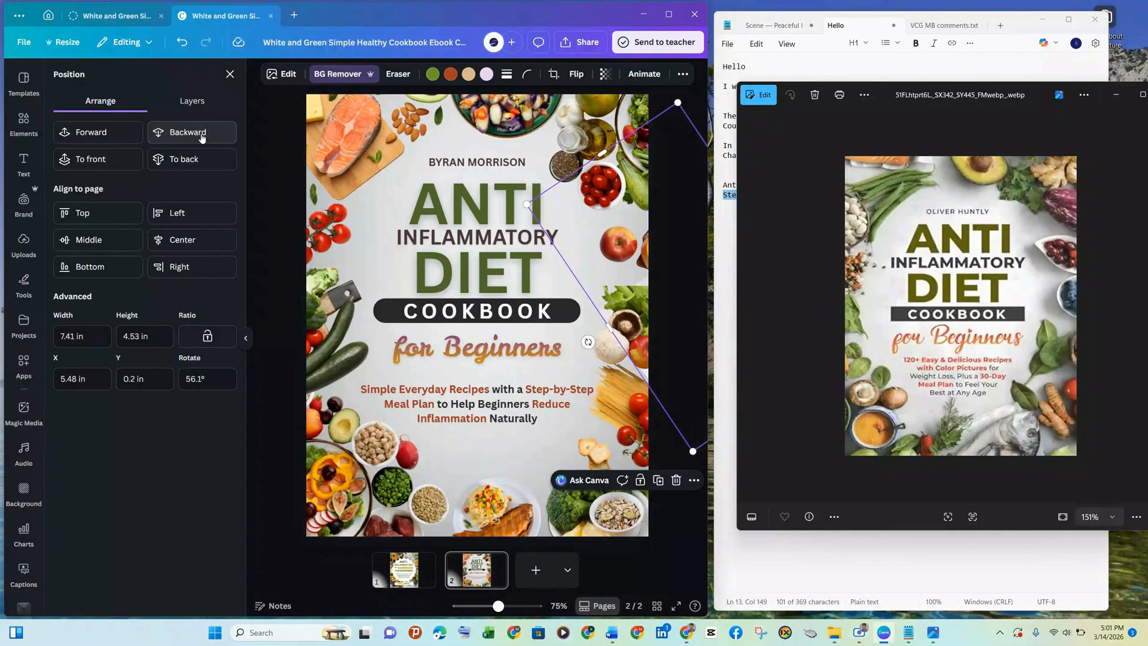
{"action": "left_click", "coordinate": [202, 139]}
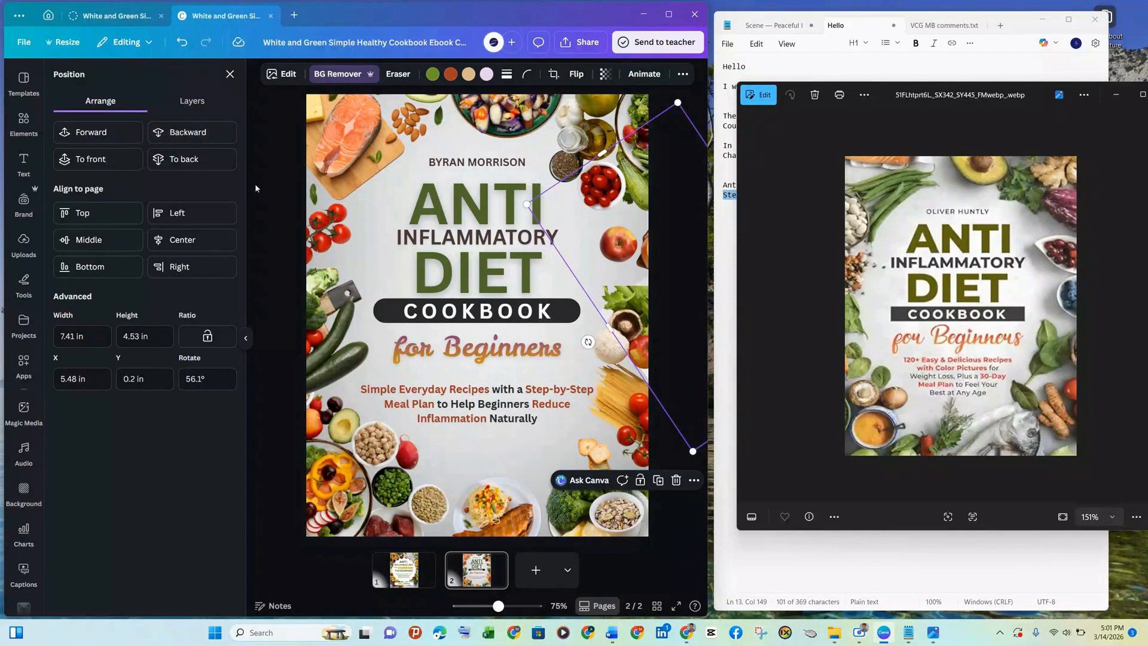
{"action": "left_click", "coordinate": [98, 138]}
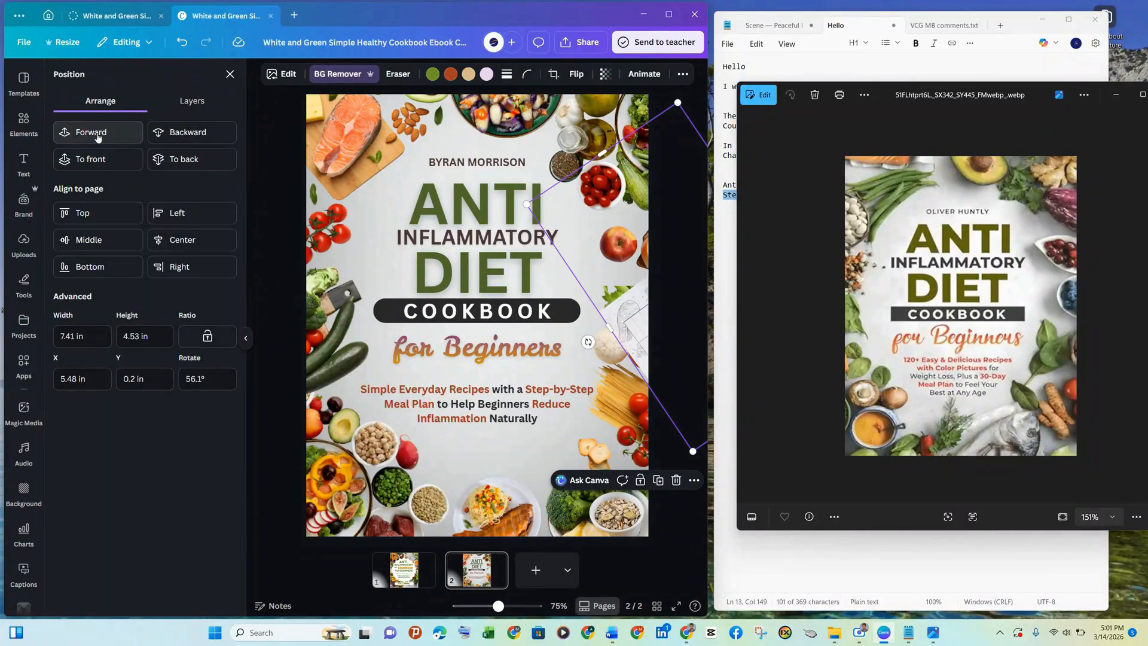
{"action": "left_click", "coordinate": [160, 132]}
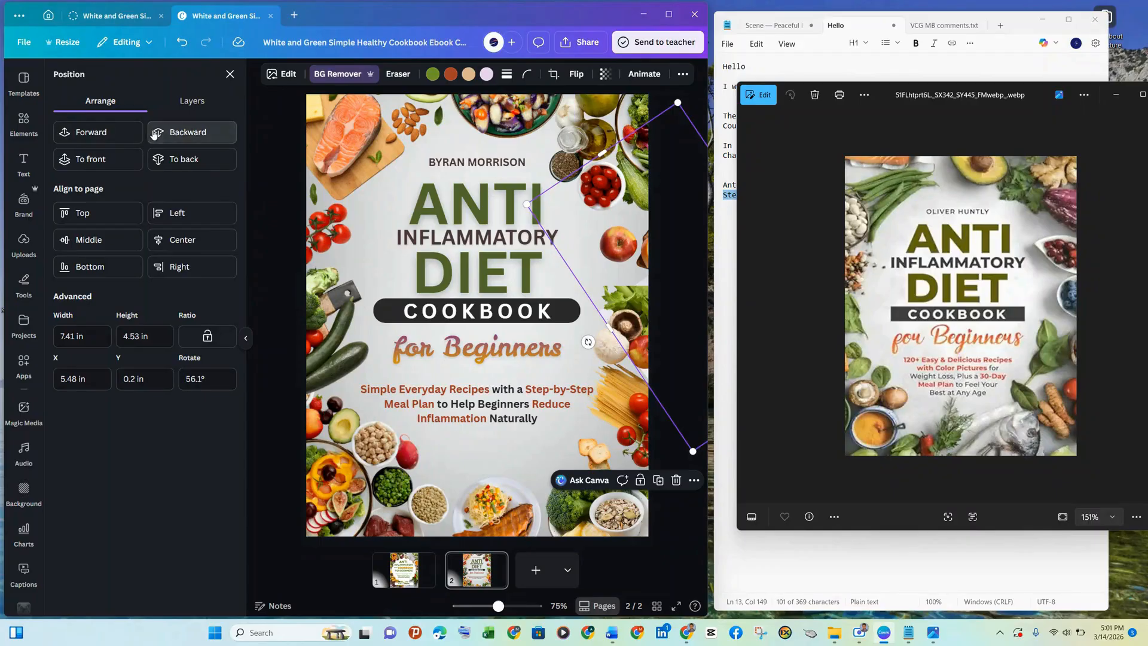
Move the lettuce and meal-planner cutout to X 4.82 in, Y 2.34 in and bring it one layer forward
{"action": "left_click", "coordinate": [430, 342]}
{"action": "left_click", "coordinate": [615, 232]}
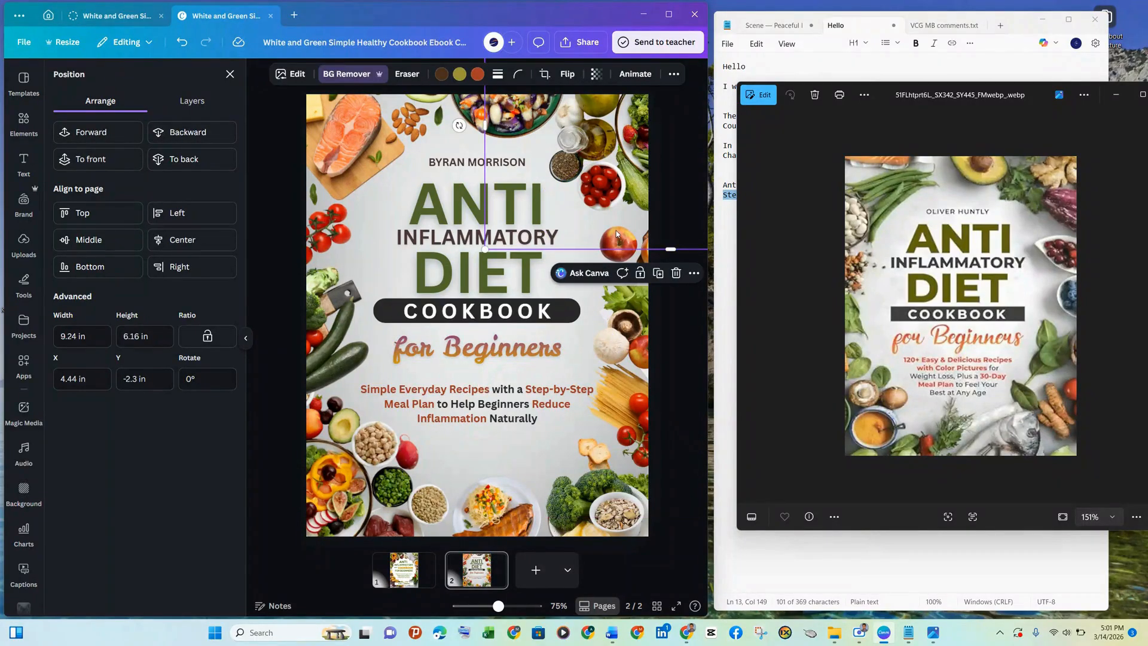
{"action": "left_click_drag", "start_coordinate": [591, 256], "coordinate": [566, 344]}
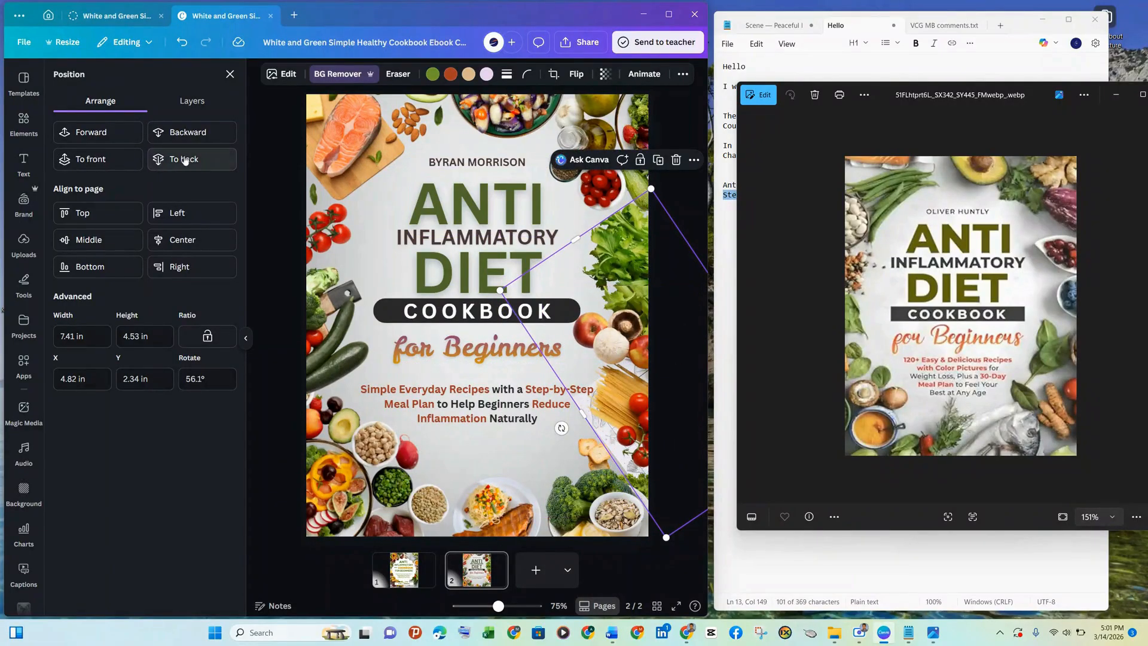
{"action": "left_click", "coordinate": [113, 136]}
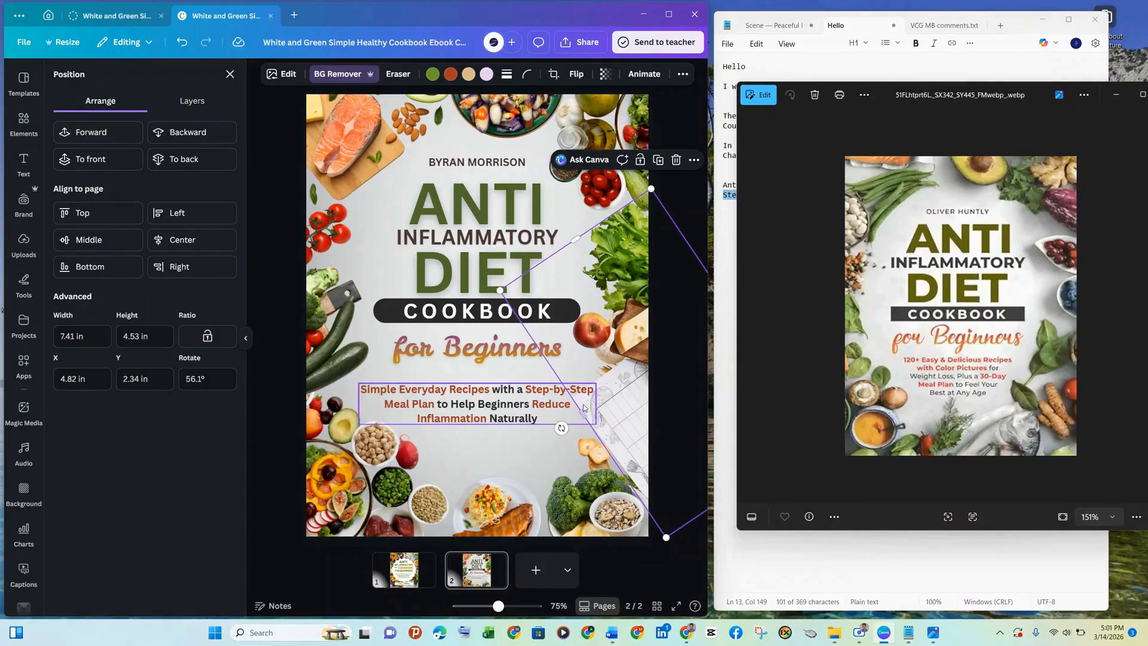
Try cropping the lettuce and meal-planner cutout to 3.84 in high and rotating it to 67°, and delete it
{"action": "mouse_move", "coordinate": [586, 410]}
{"action": "left_mouse_down"}
{"action": "mouse_move", "coordinate": [610, 394]}
{"action": "mouse_move", "coordinate": [611, 410]}
{"action": "mouse_move", "coordinate": [576, 395]}
{"action": "left_mouse_up"}
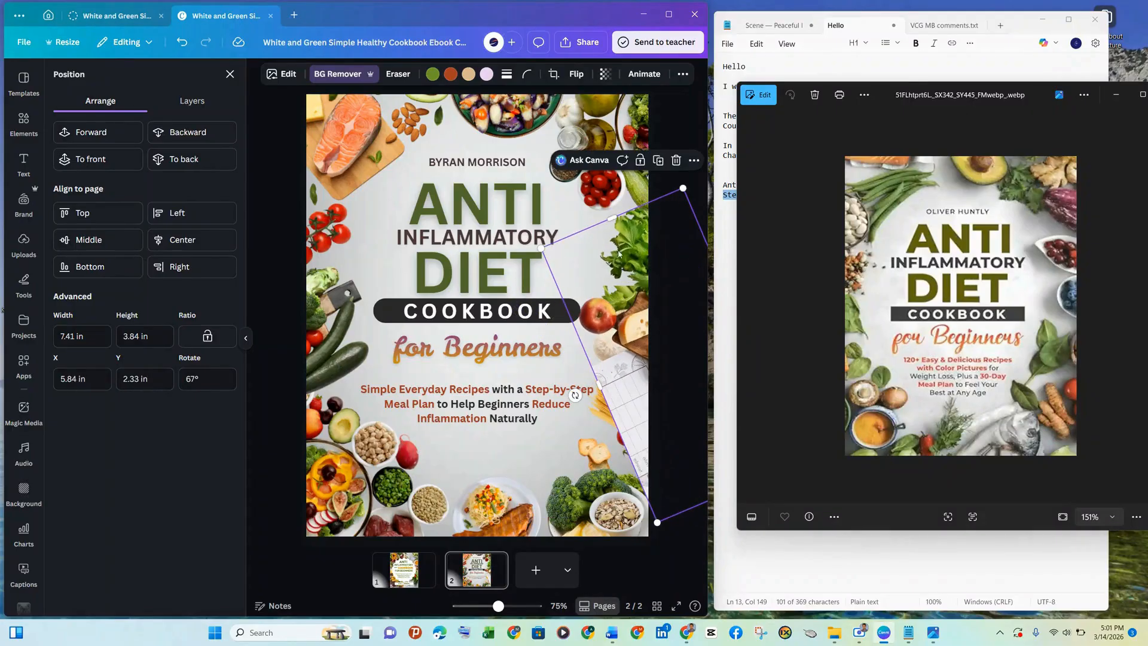
{"action": "left_click", "coordinate": [675, 160]}
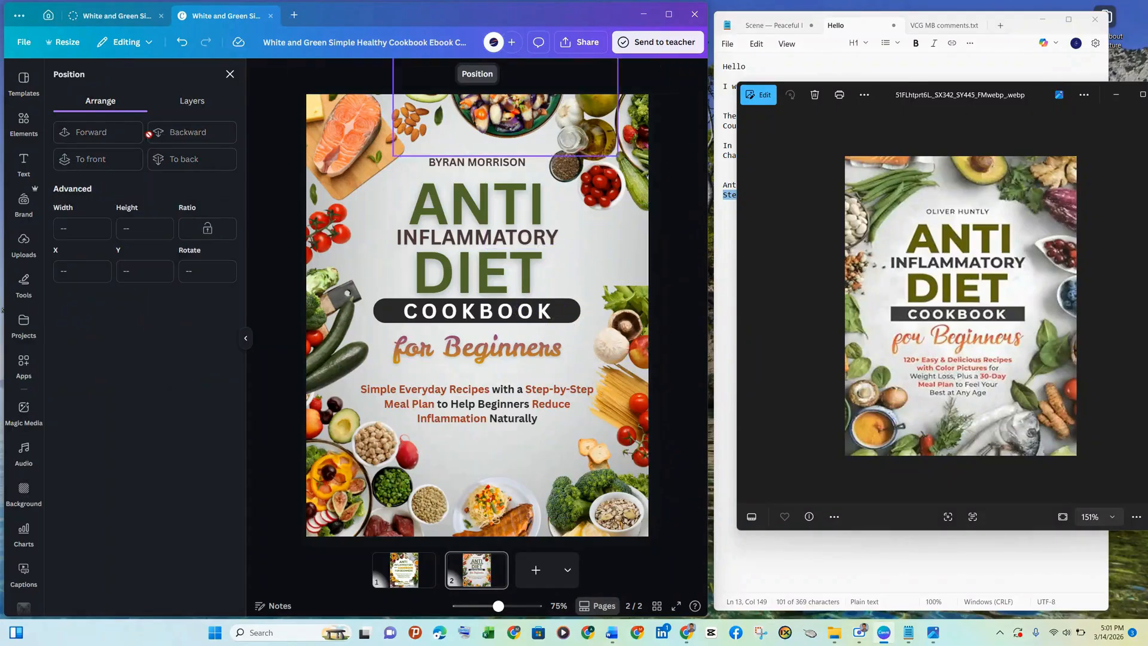
Add the round vegetable platter photo, remove its background, shrink it, rotate it about 69° and place it partly beyond the page's right edge
{"action": "left_click", "coordinate": [24, 124]}
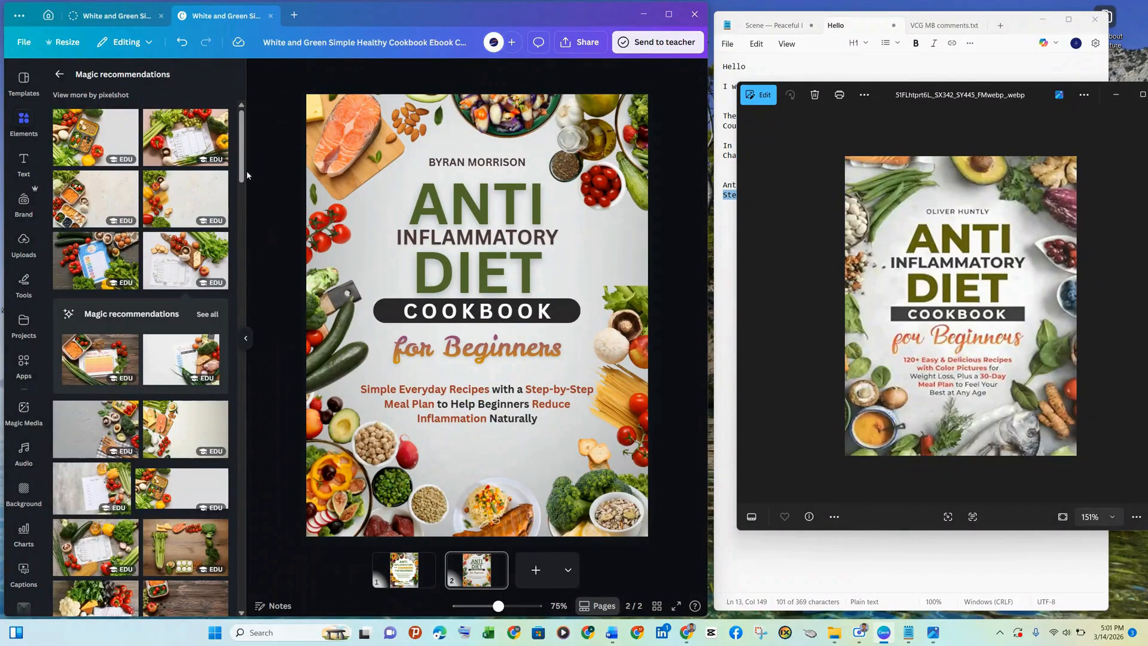
{"action": "left_click_drag", "start_coordinate": [239, 177], "coordinate": [238, 478]}
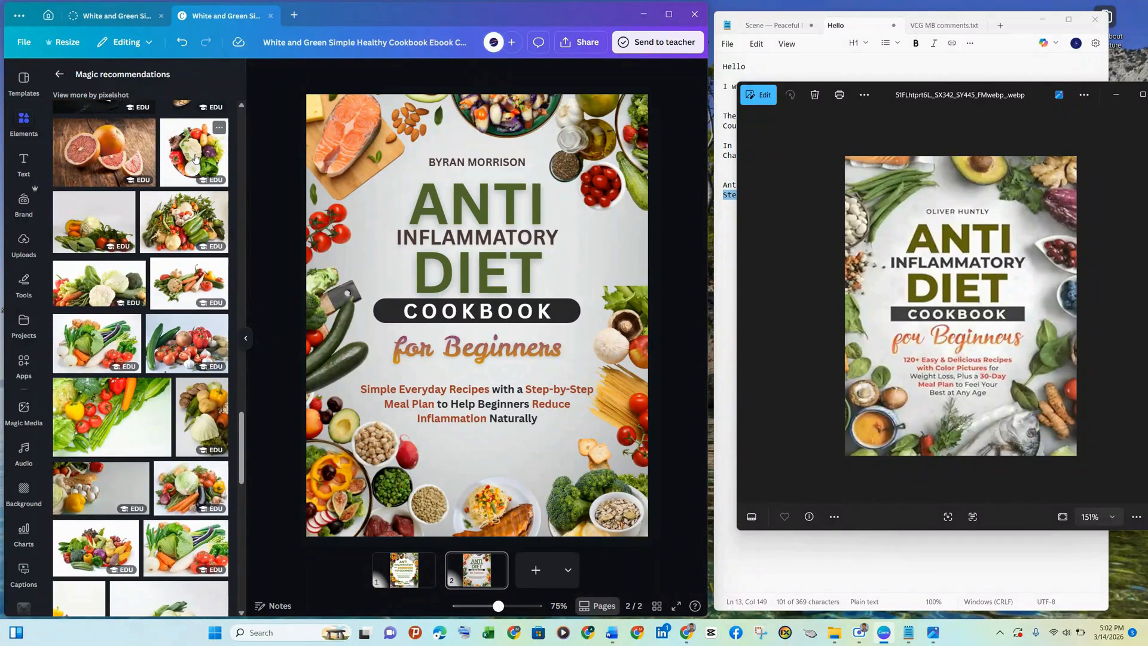
{"action": "left_click", "coordinate": [196, 158]}
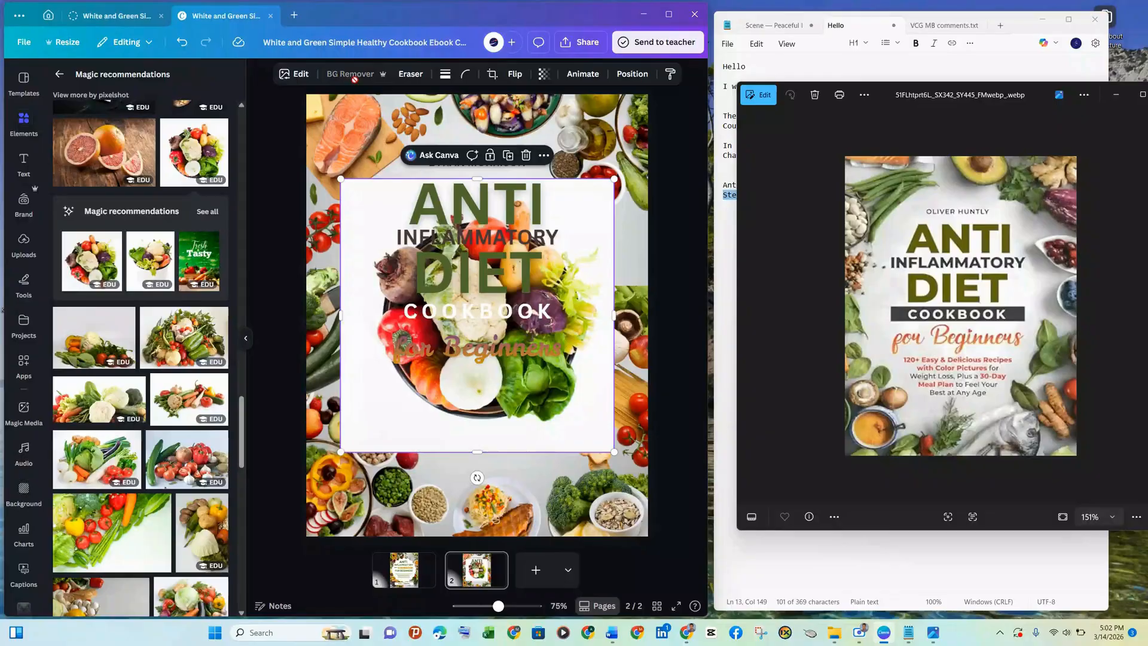
{"action": "left_click_drag", "start_coordinate": [340, 451], "coordinate": [492, 303]}
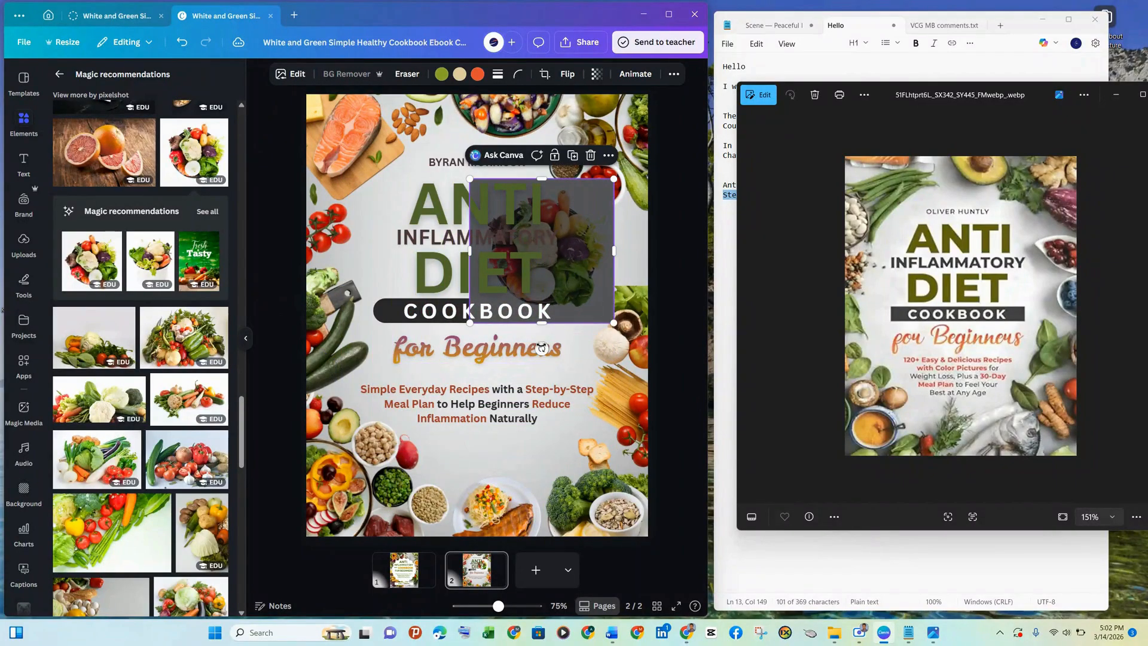
{"action": "left_click_drag", "start_coordinate": [542, 347], "coordinate": [449, 285]}
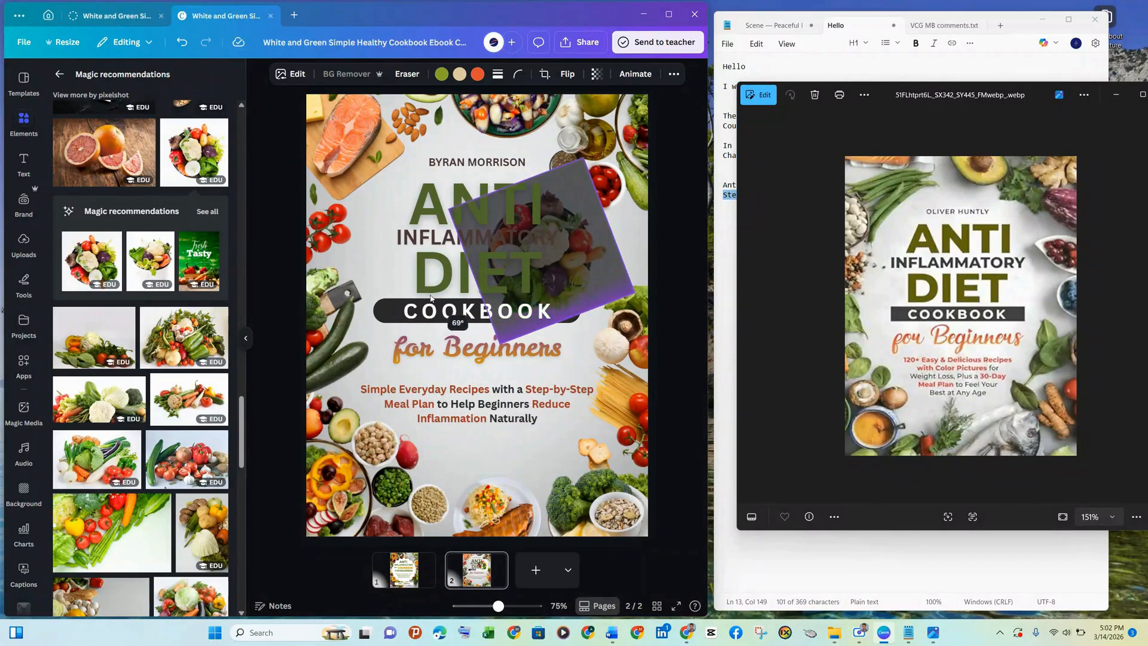
{"action": "left_click_drag", "start_coordinate": [572, 283], "coordinate": [678, 282]}
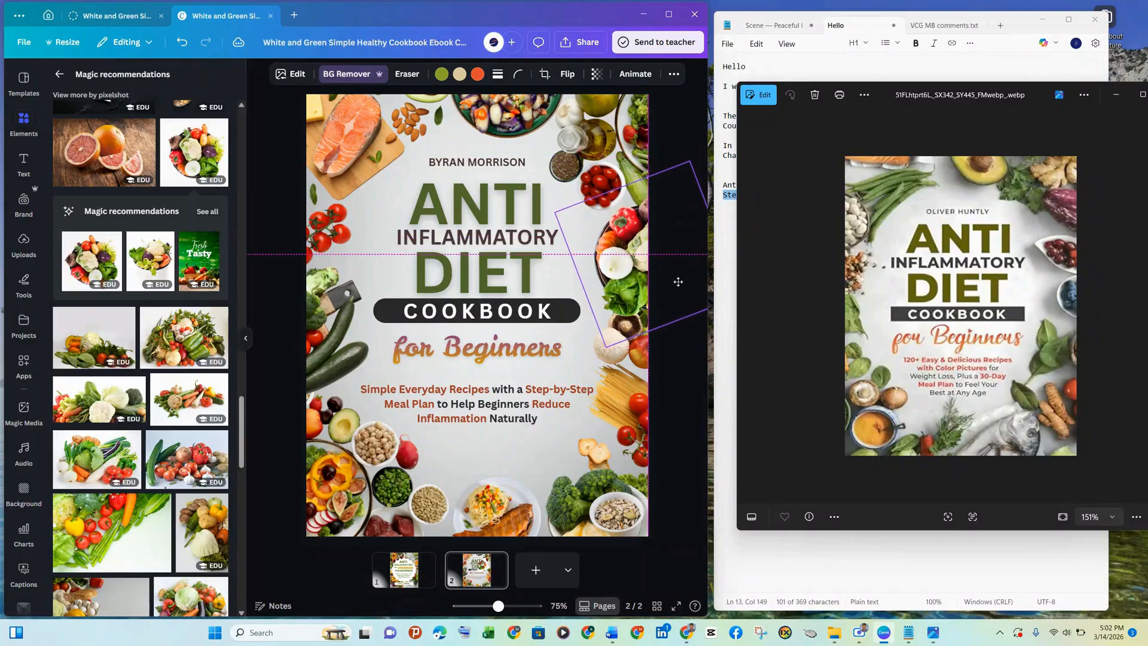
{"action": "left_click", "coordinate": [686, 366]}
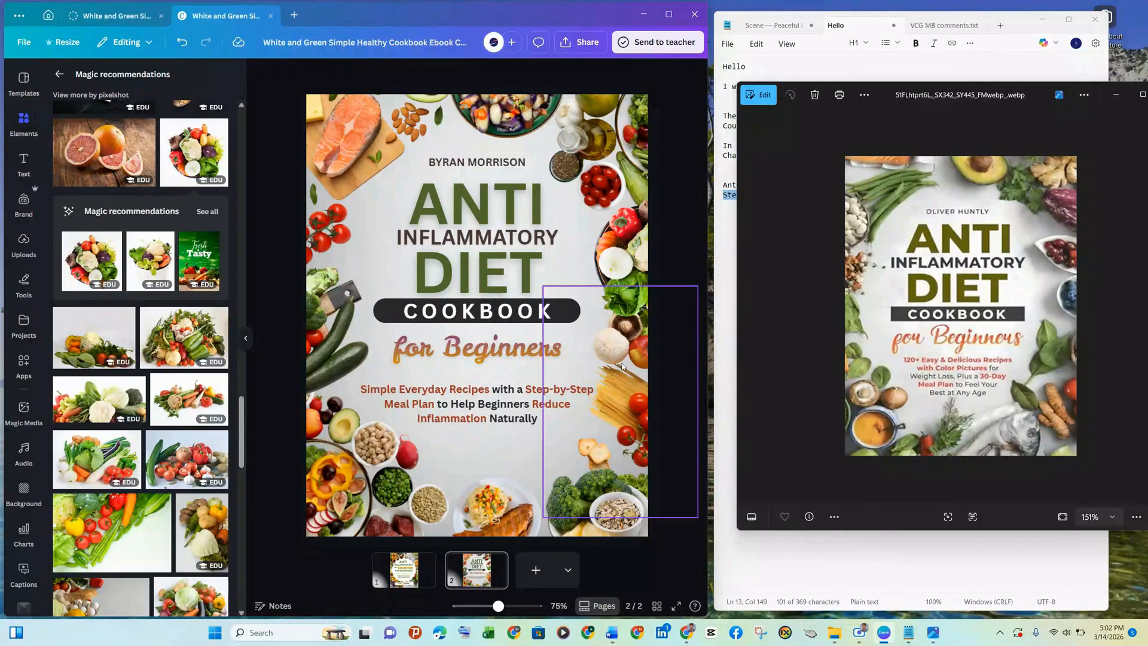
Center the dark rounded band and the COOKBOOK text horizontally on the page
{"action": "left_click", "coordinate": [563, 311]}
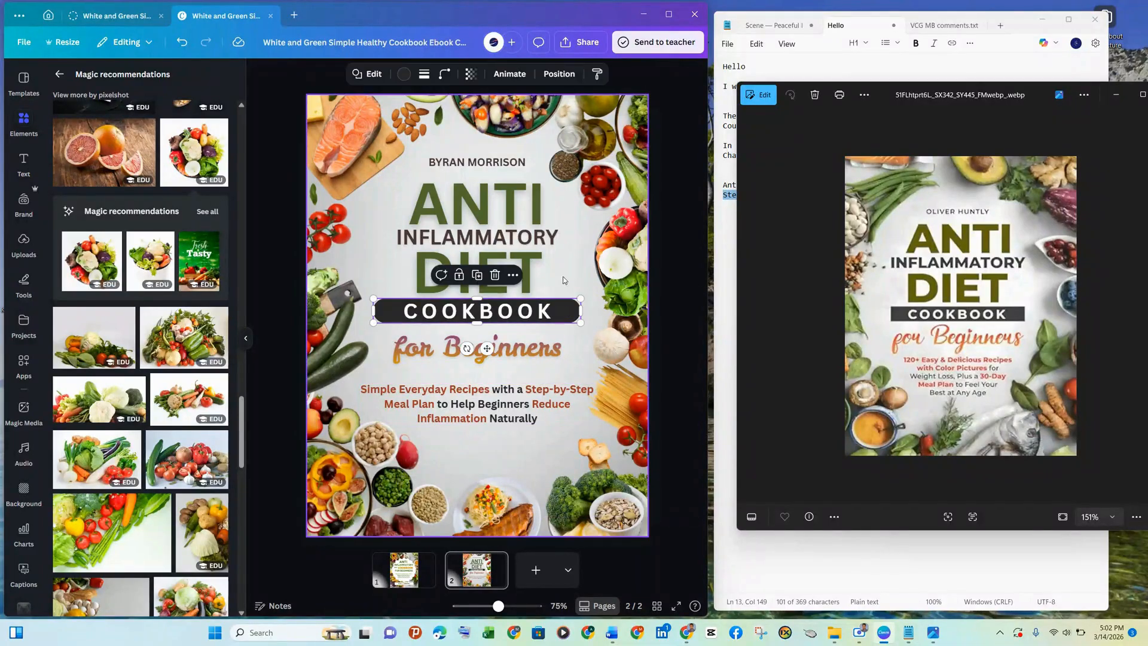
{"action": "left_click", "coordinate": [512, 274]}
{"action": "mouse_move", "coordinate": [574, 440]}
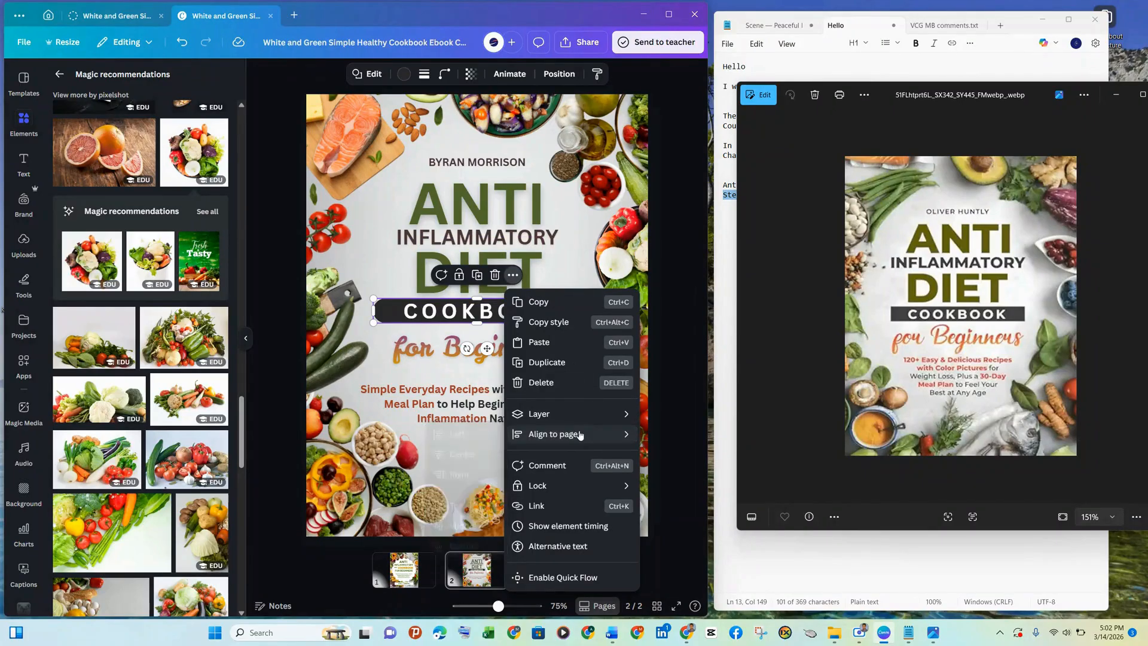
{"action": "left_click", "coordinate": [486, 455]}
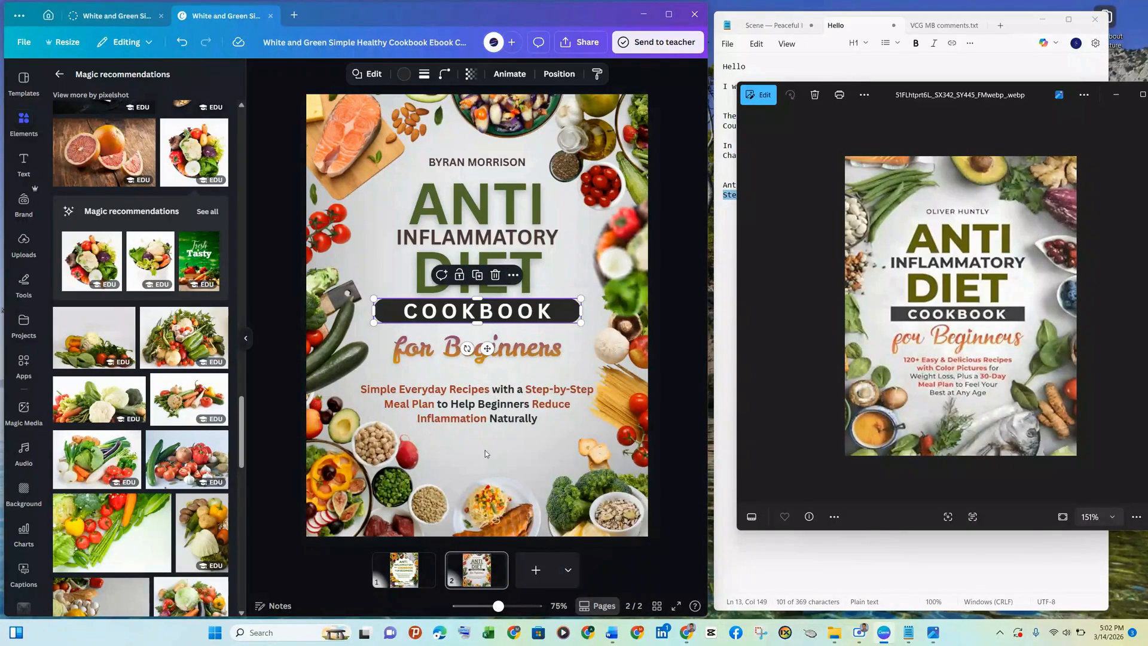
{"action": "left_click", "coordinate": [546, 312]}
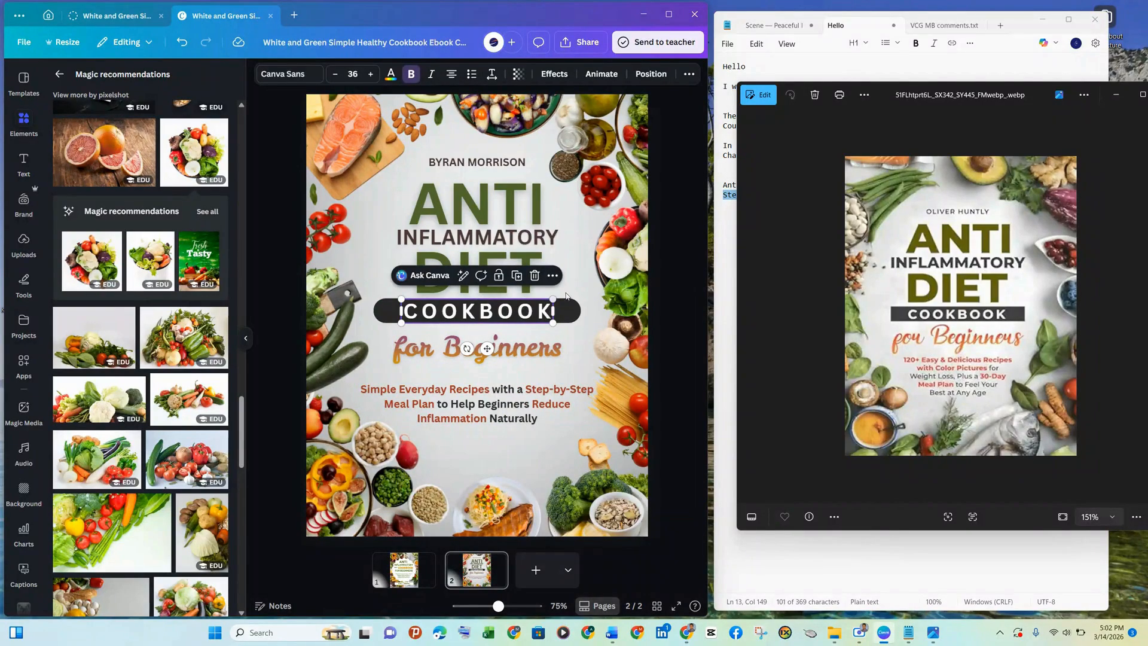
{"action": "left_click", "coordinate": [552, 275]}
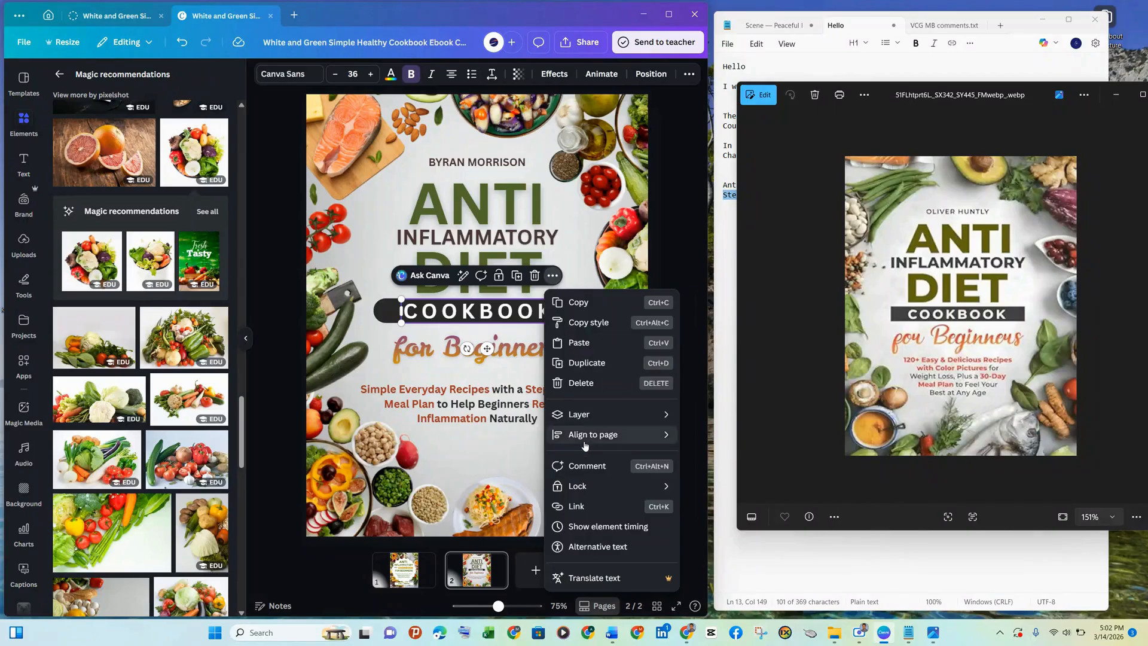
{"action": "mouse_move", "coordinate": [583, 434]}
{"action": "left_click", "coordinate": [518, 452]}
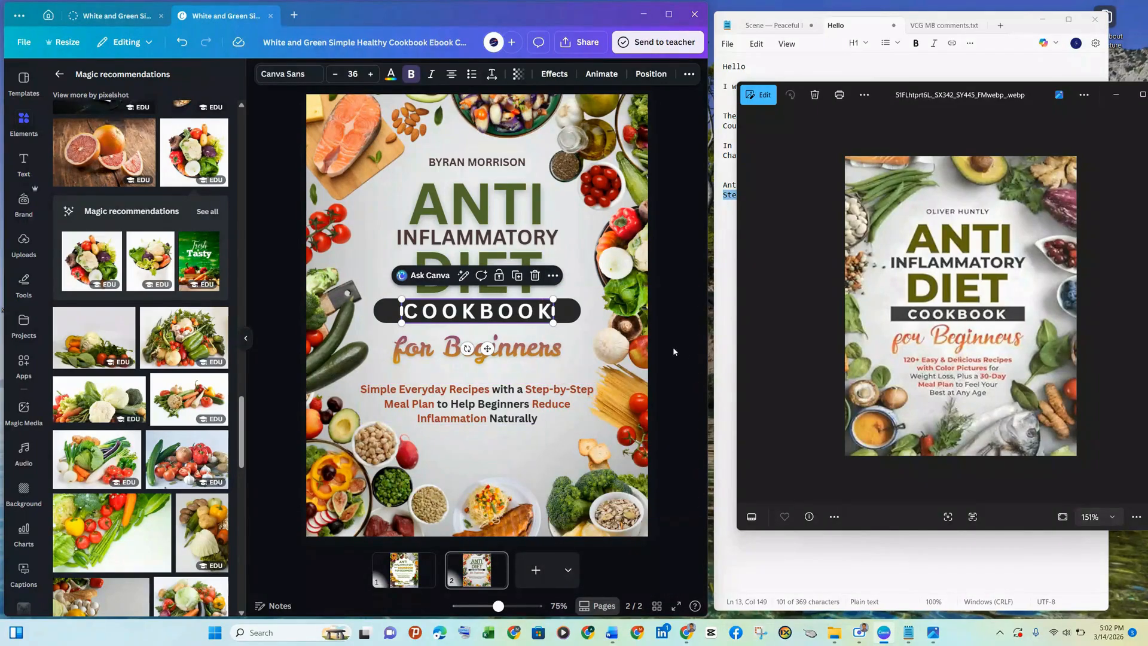
Set up the design's download as a JPG with quality 100 and a size multiplier of 2.5
{"action": "left_click", "coordinate": [673, 386]}
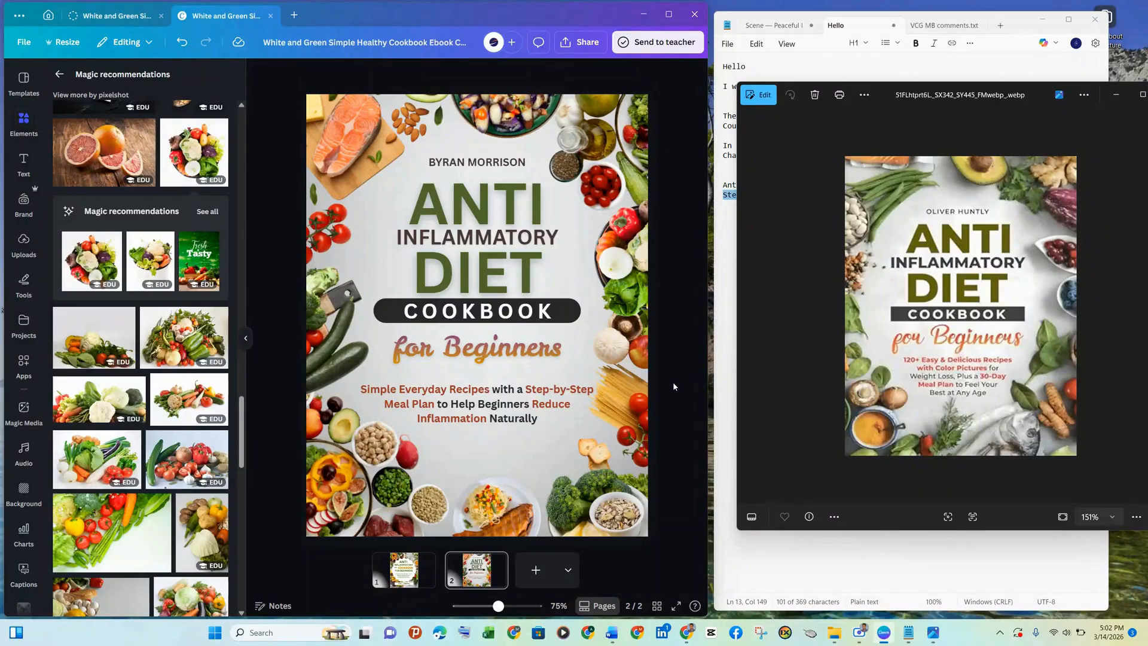
{"action": "left_click", "coordinate": [594, 44]}
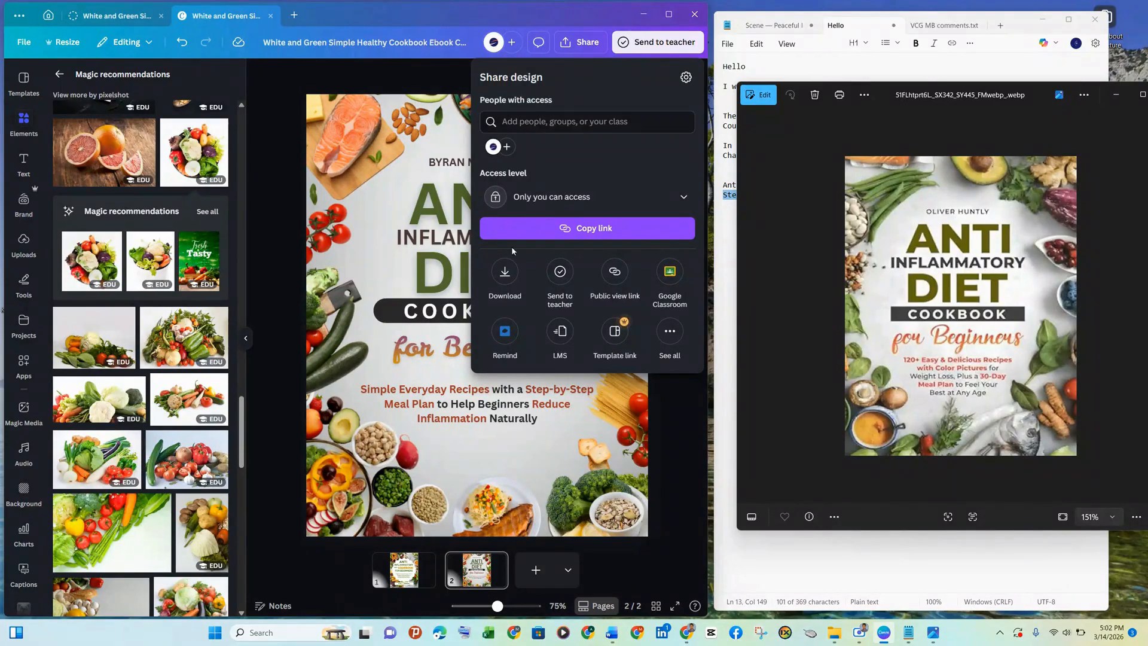
{"action": "left_click", "coordinate": [502, 272]}
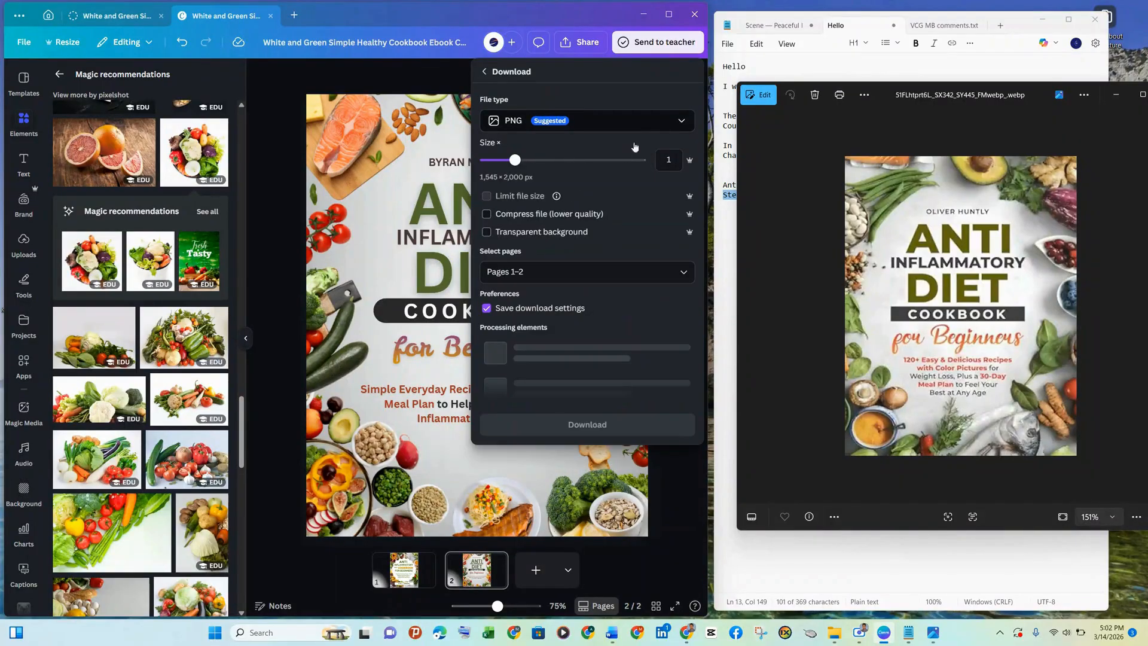
{"action": "left_click", "coordinate": [661, 124]}
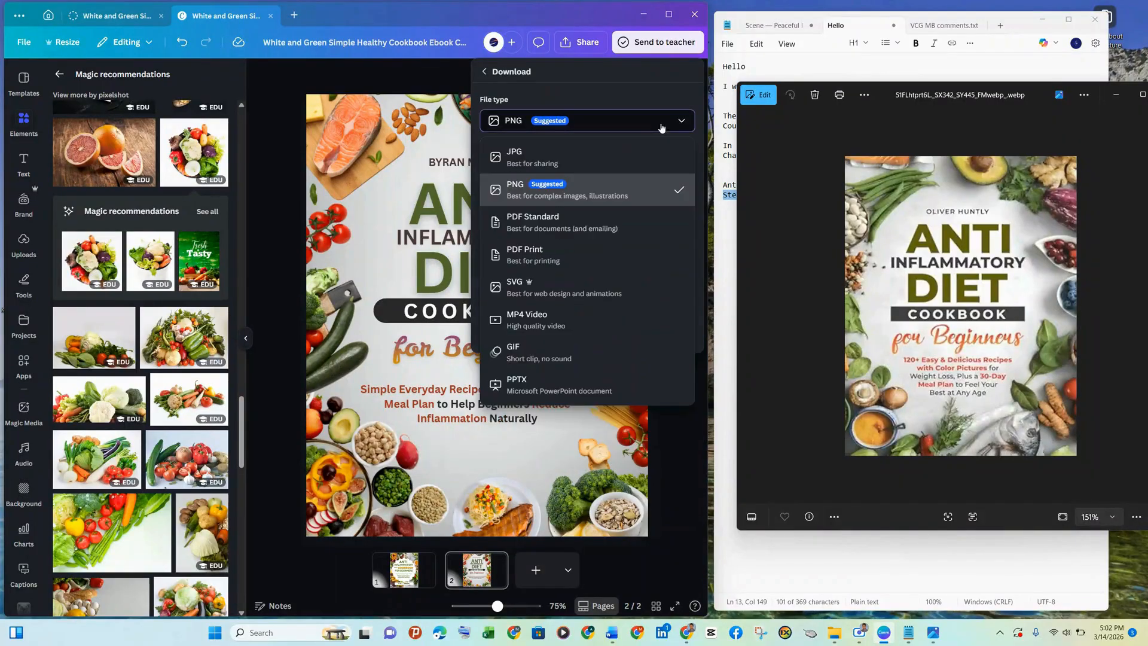
{"action": "left_click", "coordinate": [608, 154]}
{"action": "left_click_drag", "start_coordinate": [610, 214], "coordinate": [662, 214]}
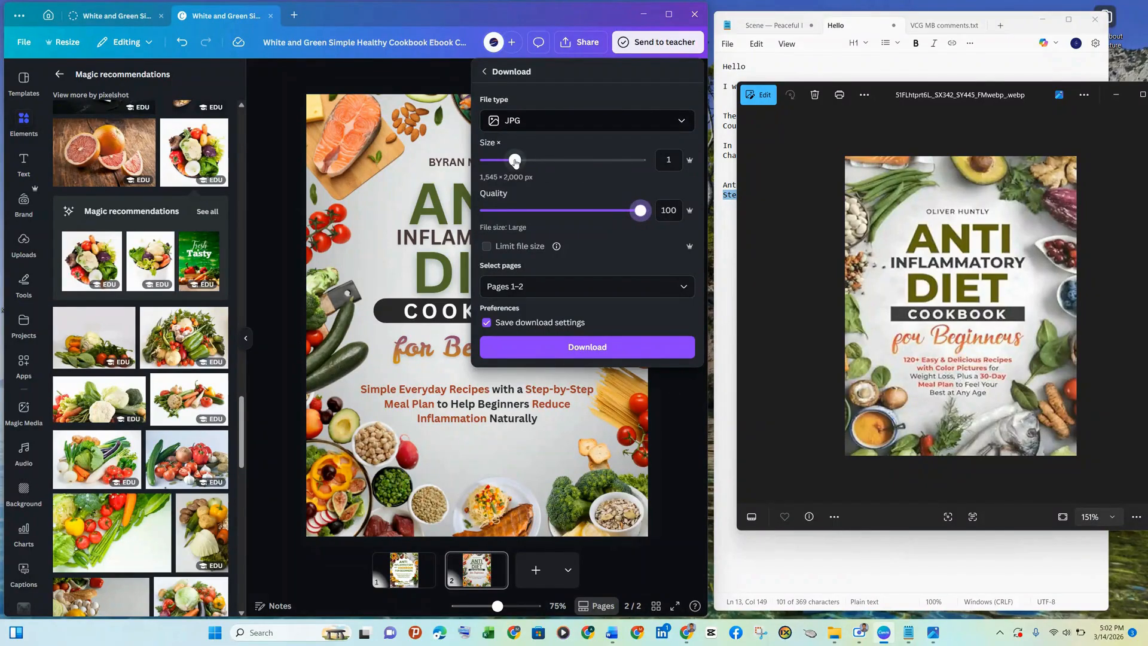
{"action": "left_click_drag", "start_coordinate": [515, 162], "coordinate": [603, 160]}
Limit the download to the current page (Page 2) and save it in Downloads as KINDLE COVER
{"action": "left_click", "coordinate": [563, 286]}
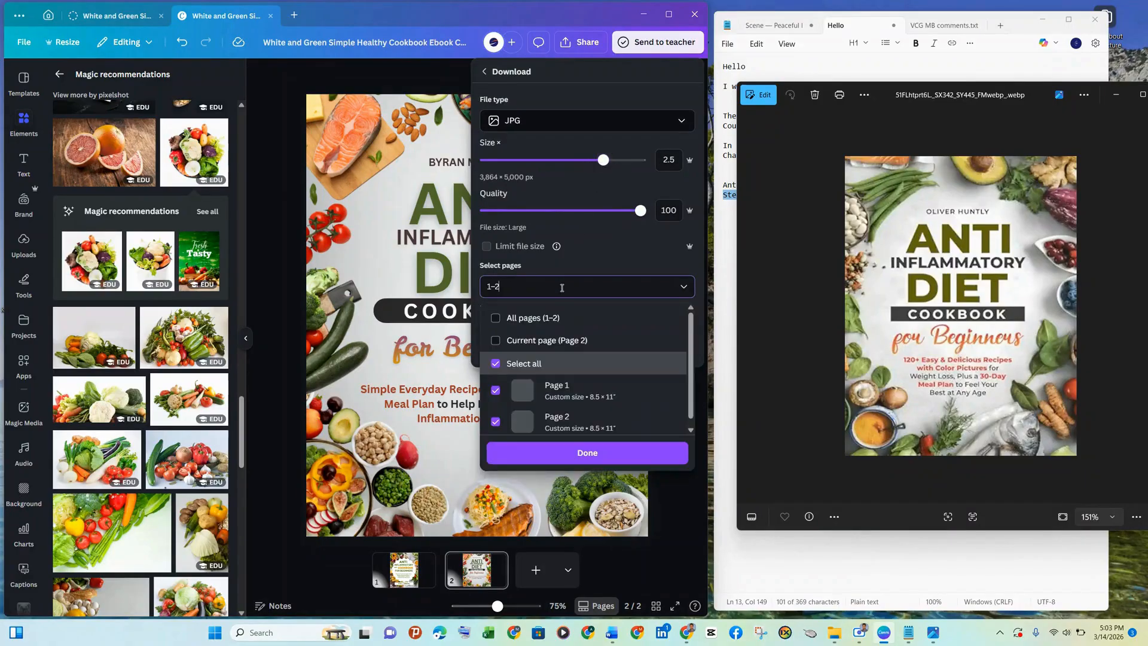
{"action": "left_click", "coordinate": [526, 338]}
{"action": "left_click", "coordinate": [587, 453]}
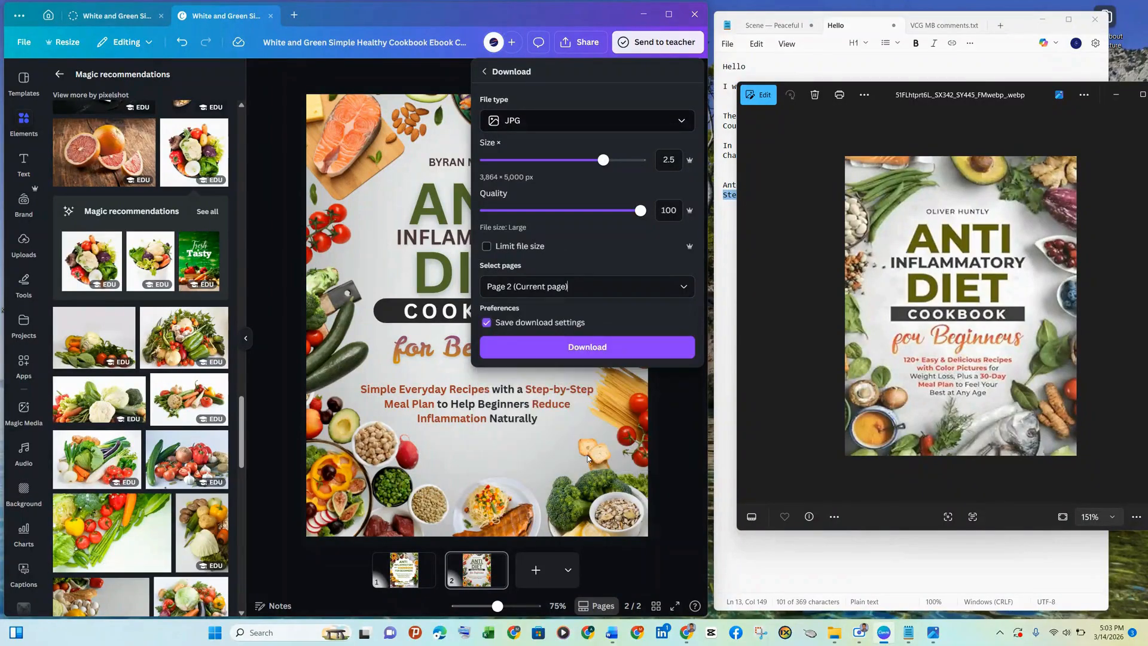
{"action": "left_click", "coordinate": [603, 351]}
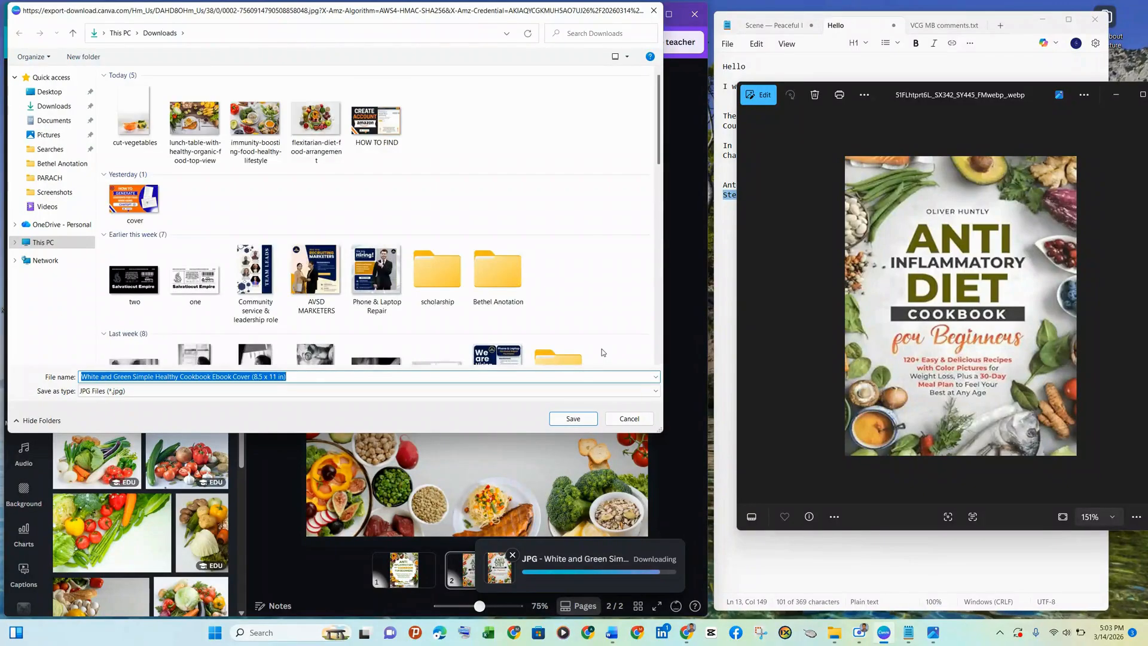
{"action": "type", "text": "KIND"}
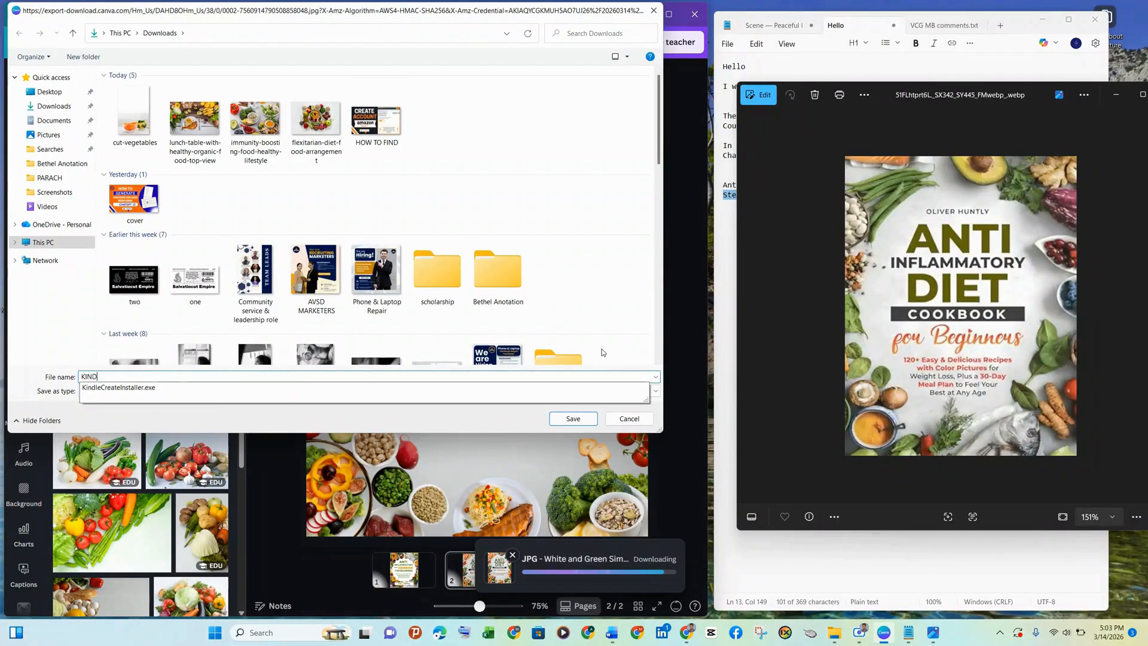
{"action": "type", "text": "LE COVER"}
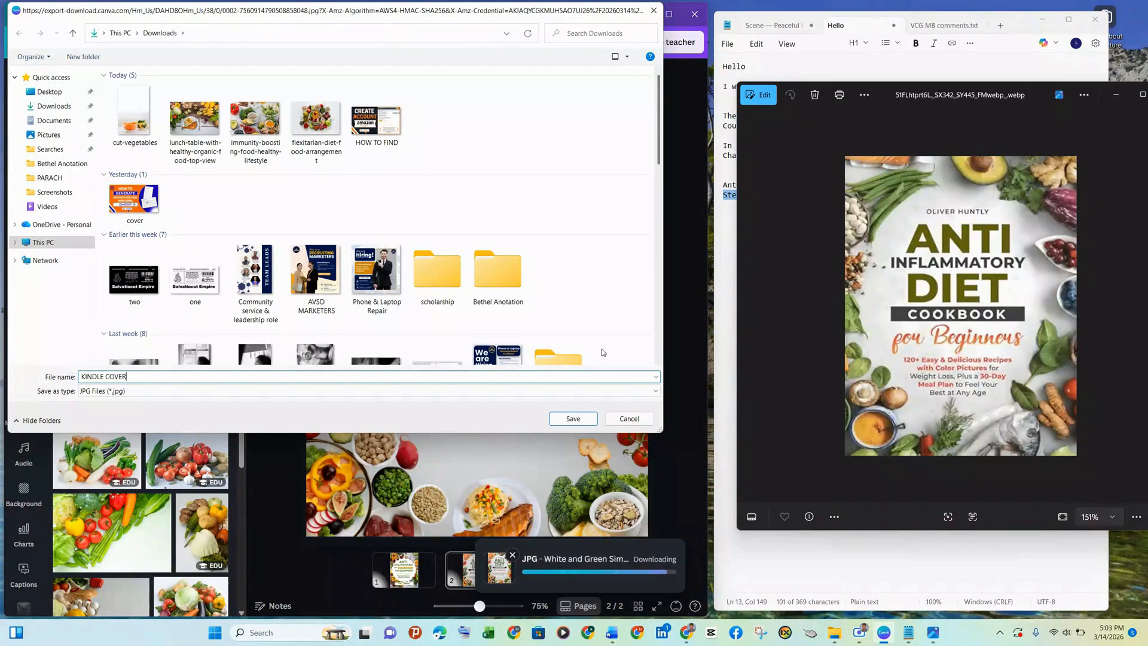
{"action": "key", "text": "Return"}
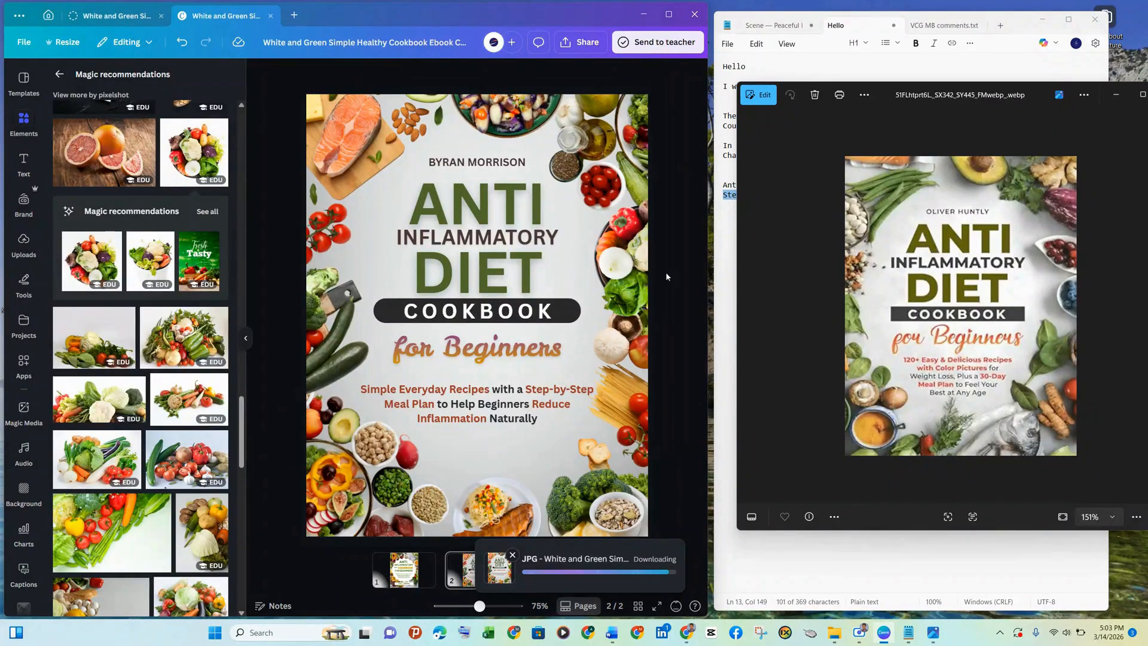